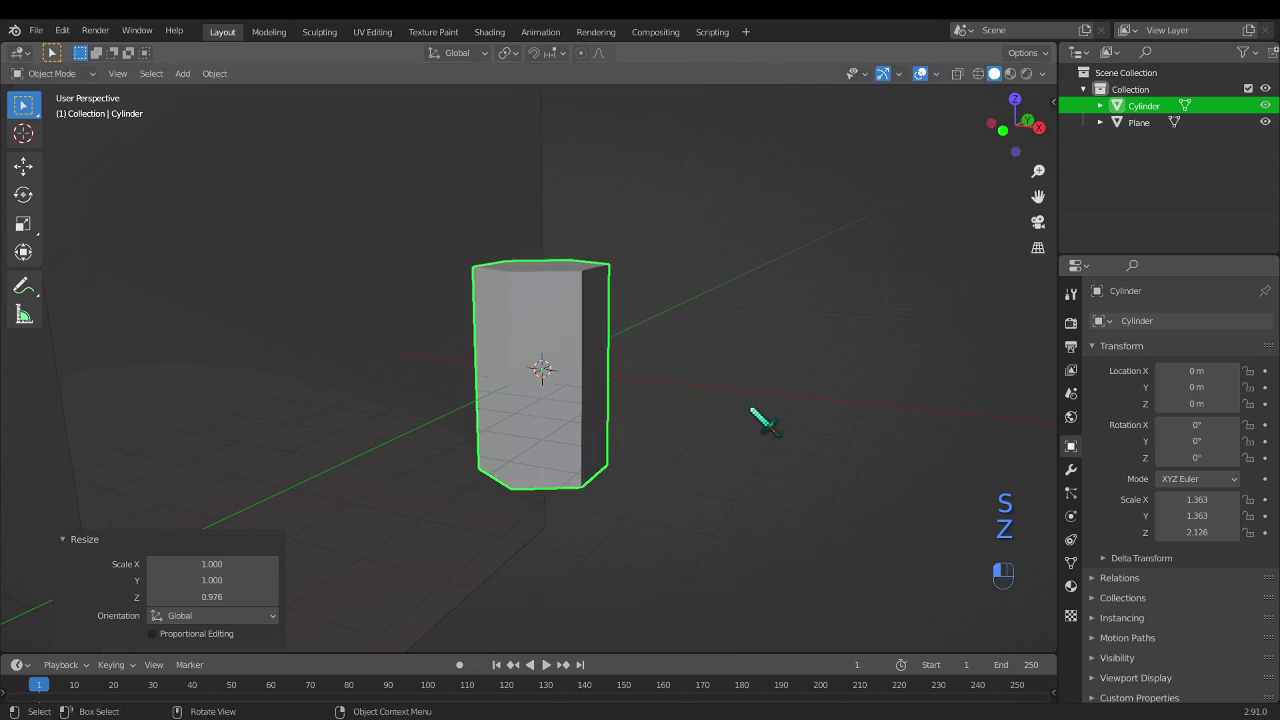
- Scale up the top face of the hexagonal cylinder by about 1.3 to give the body a downward taper
key("Tab")
middle_click_drag(631, 309, 642, 368)
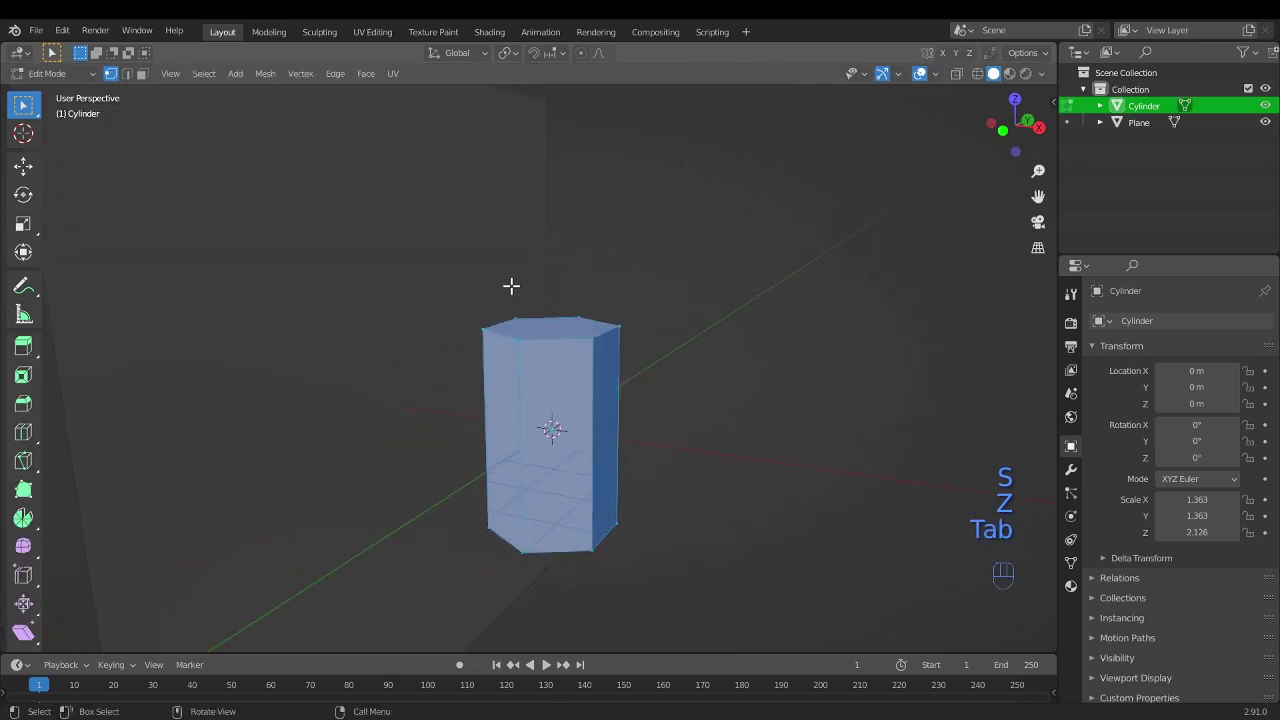
middle_click_drag(511, 285, 443, 277)
left_click_drag(443, 277, 704, 352)
key("s")
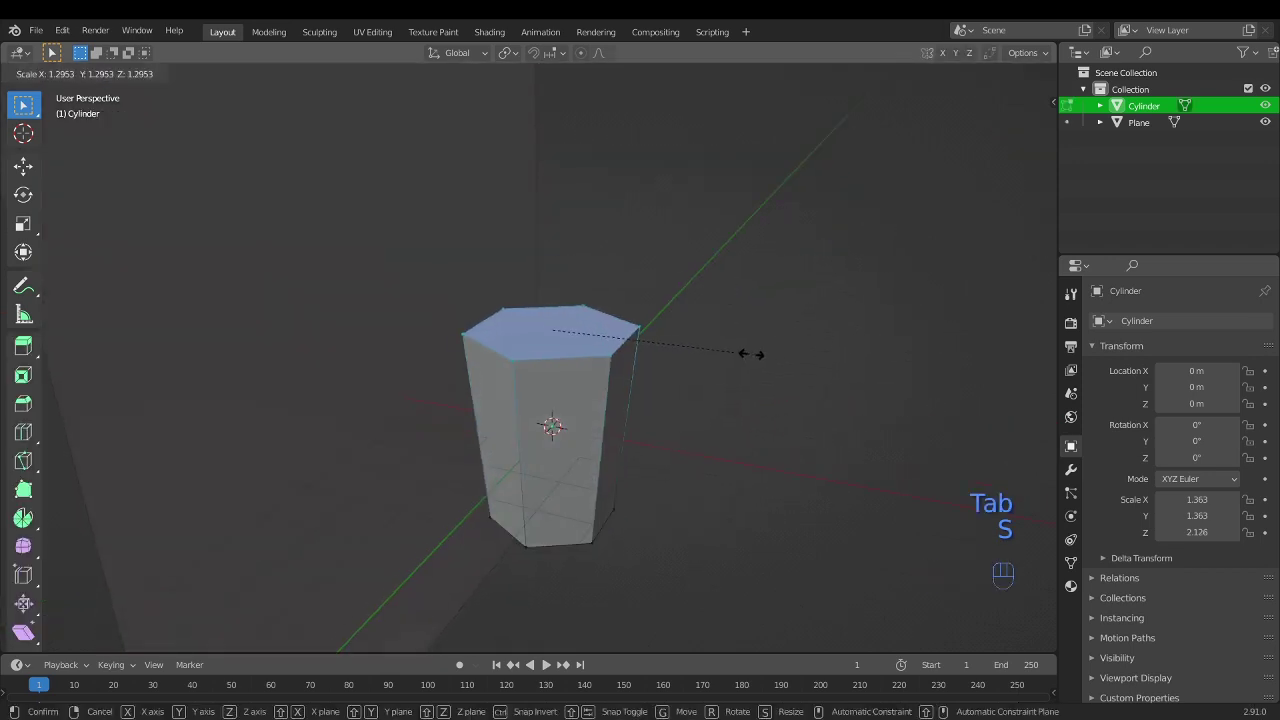
left_click(742, 351)
middle_click_drag(742, 351, 700, 334)
key("s")
left_click(720, 308)
- Stretch the whole tapered cylinder along Z by a factor of 1.076
key("Tab")
key("s")
key("z")
left_click(745, 350)
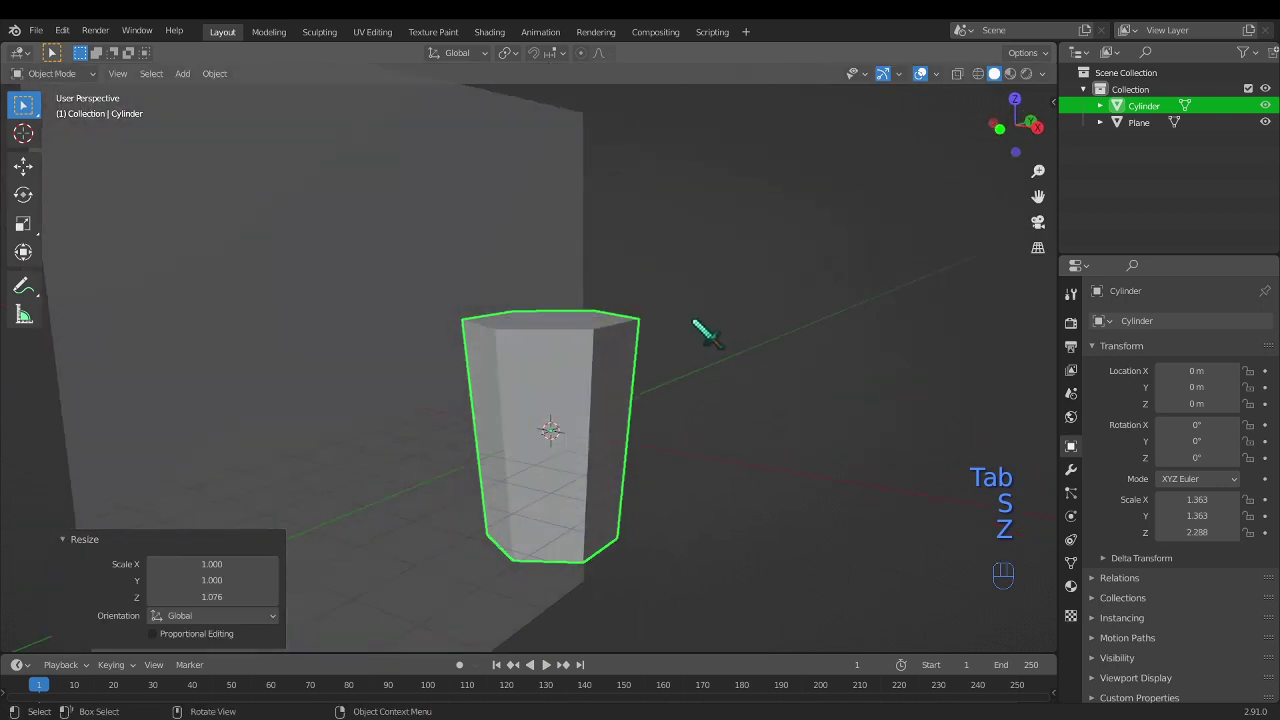
- Duplicate the tapered cylinder in place and rename the copy "wireframe"
key("shift+d")
key("Escape")
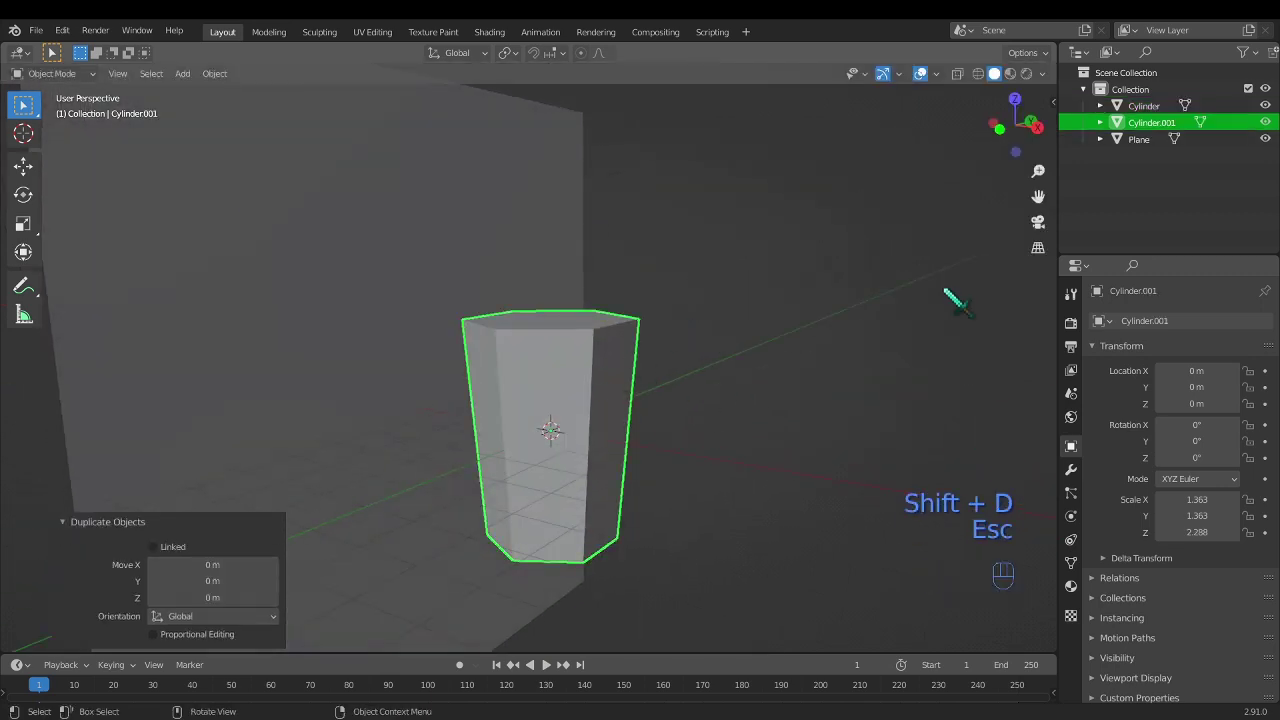
double_click(1152, 122)
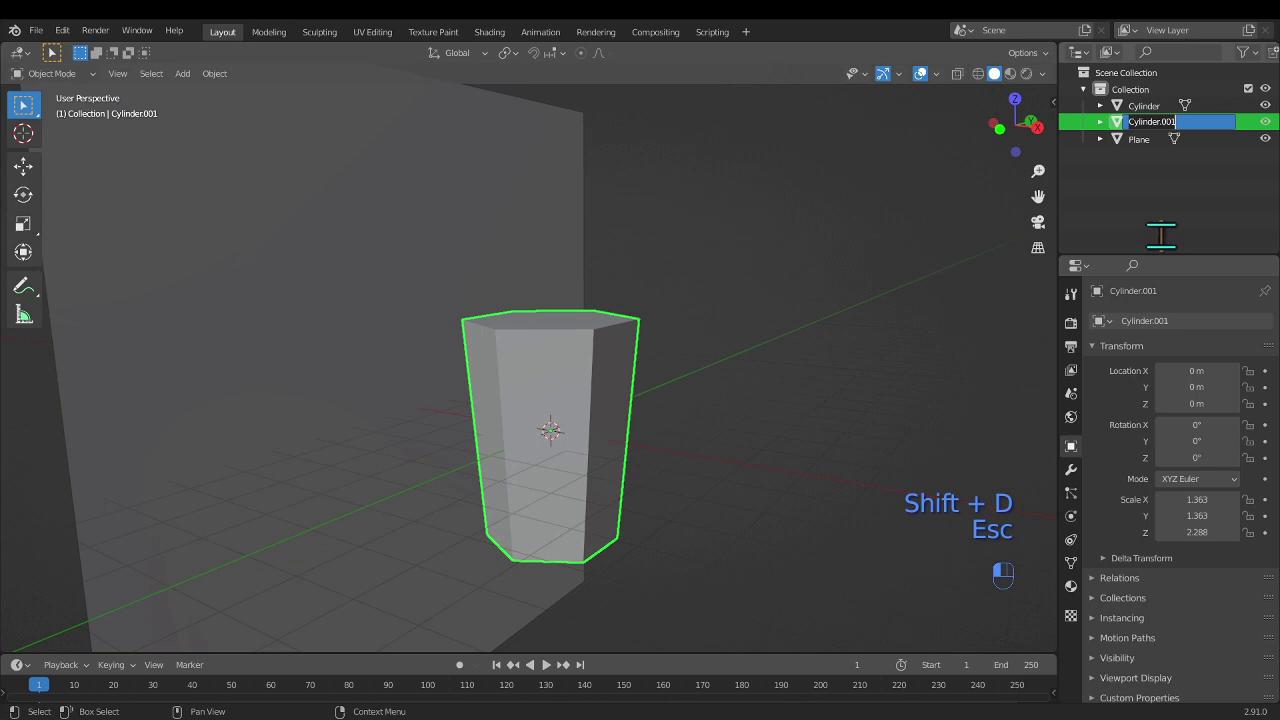
type("wireframe")
key("Return")
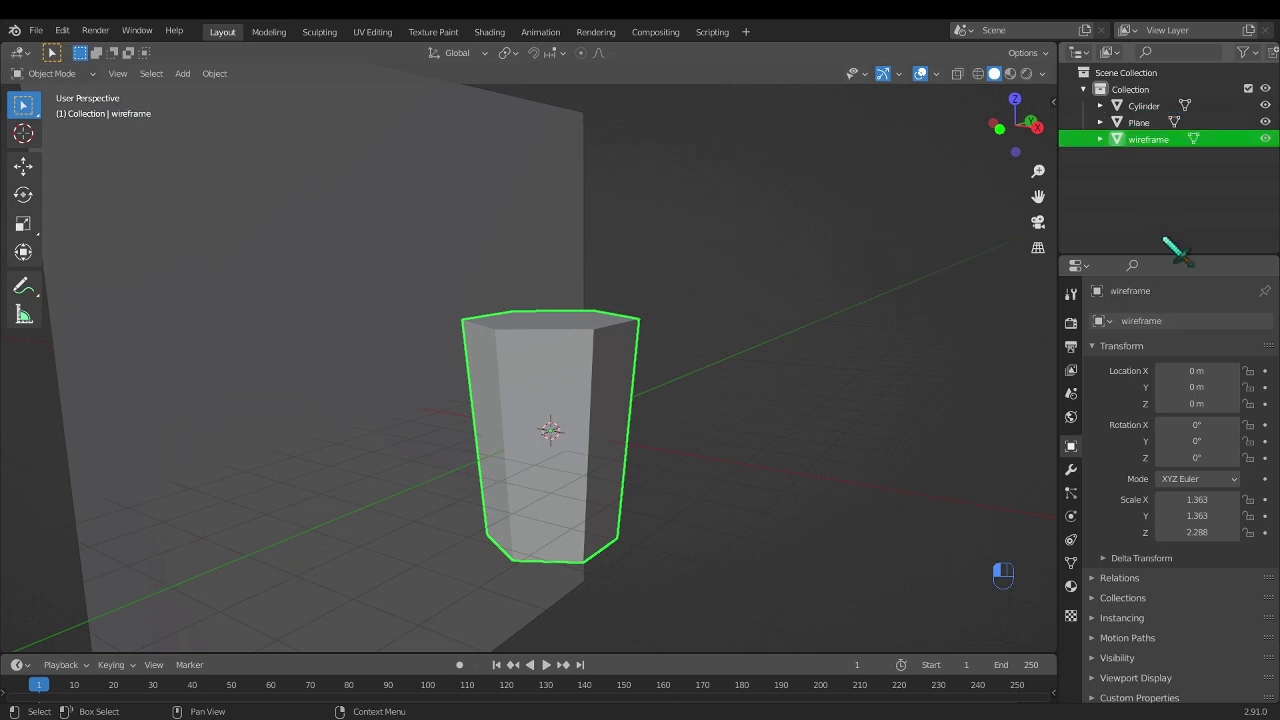
- Rename the original cylinder "glass" and the plane "wall"
left_click(1148, 106)
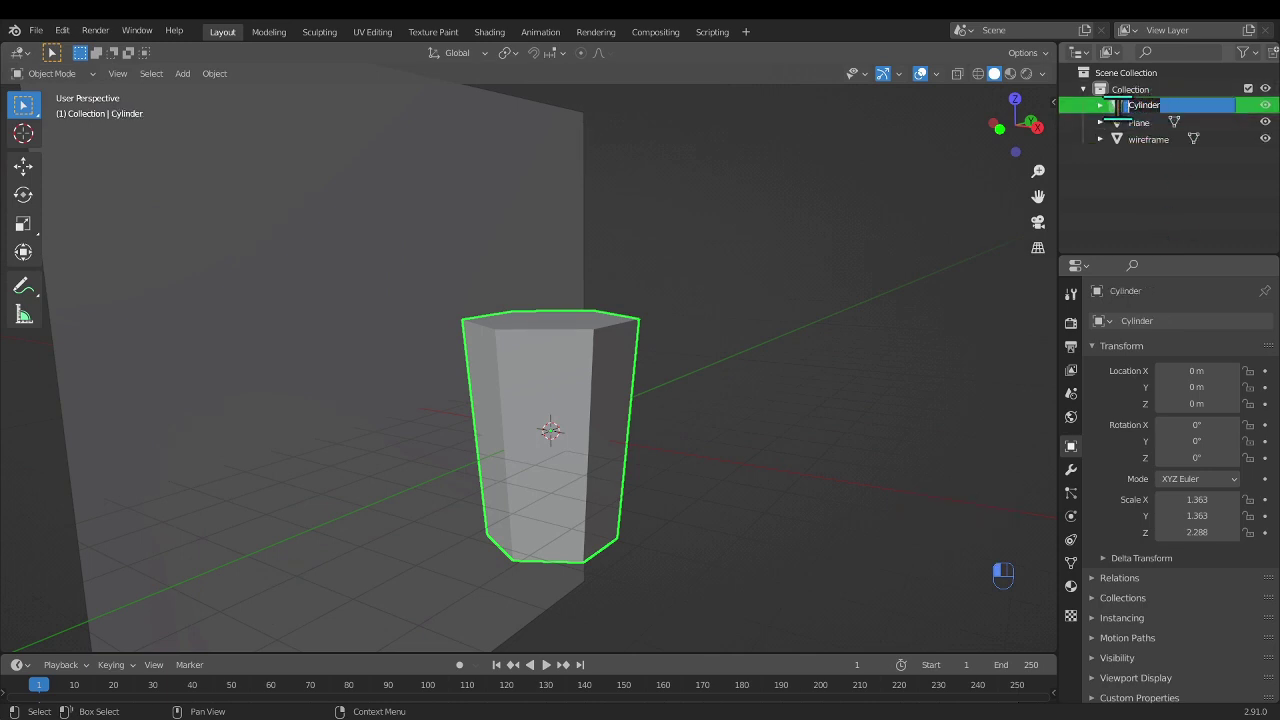
type("glass")
key("Return")
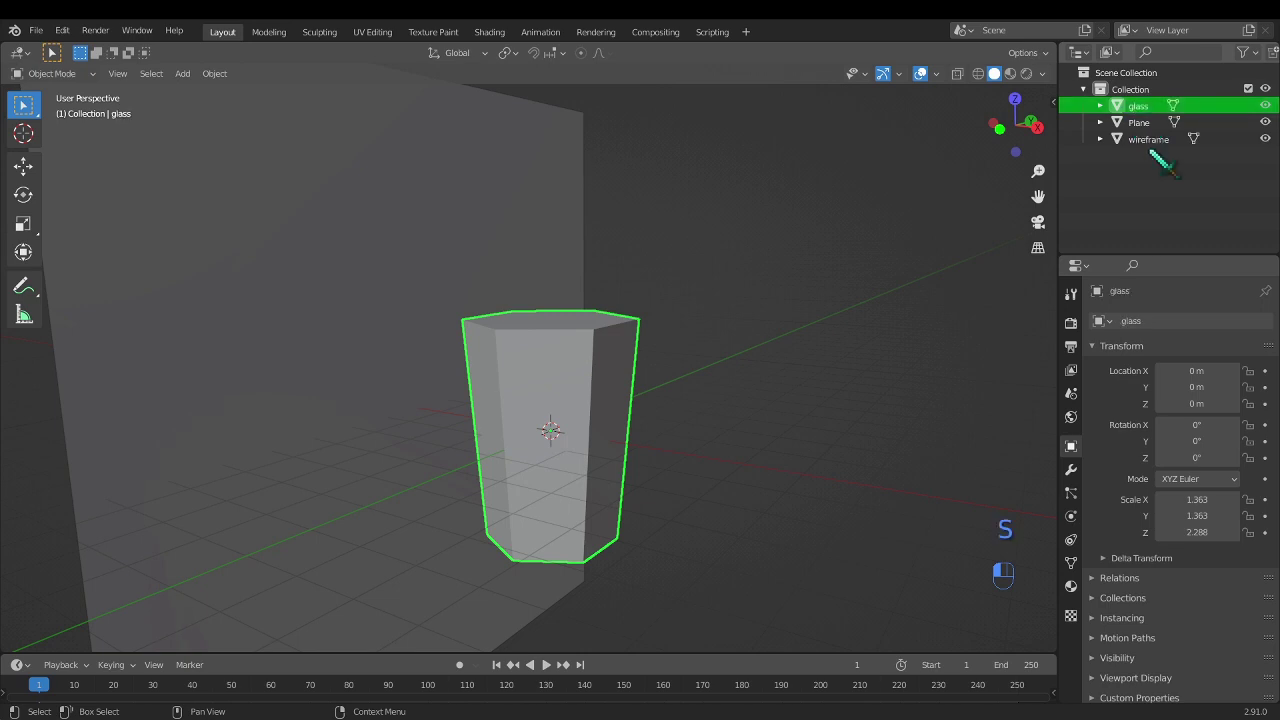
key("Down")
key("F2")
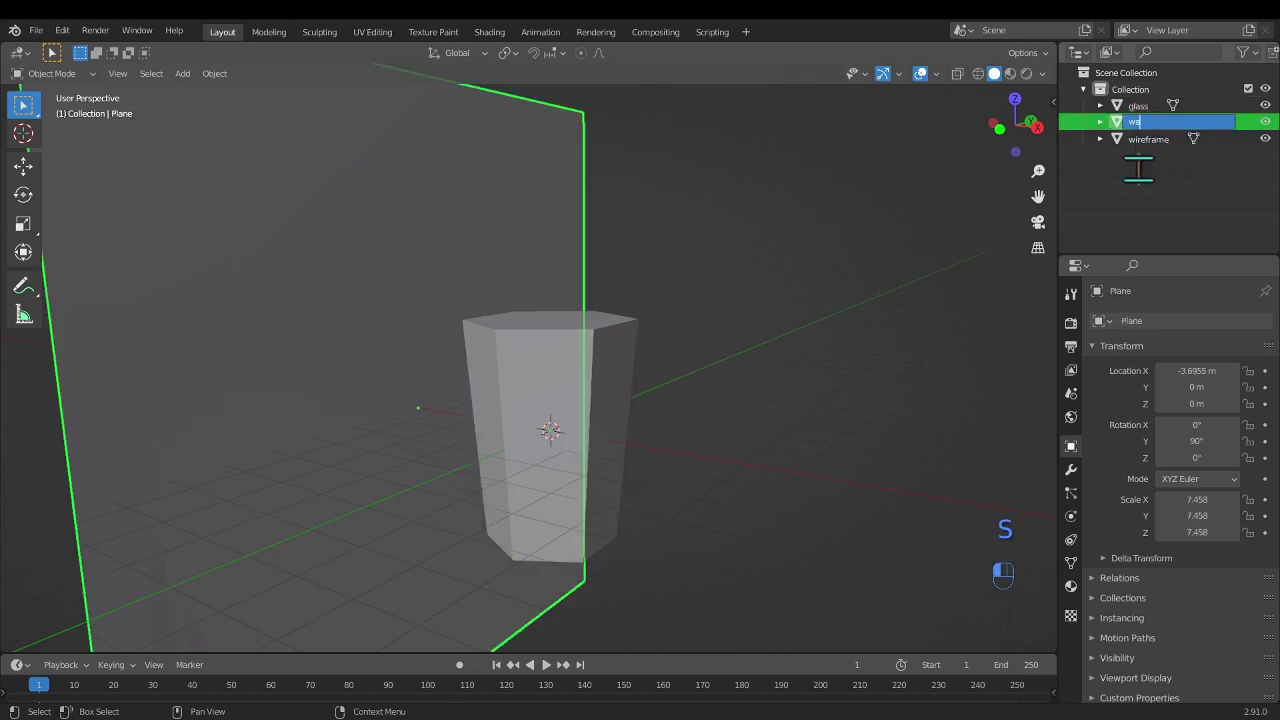
type("wall")
key("Return")
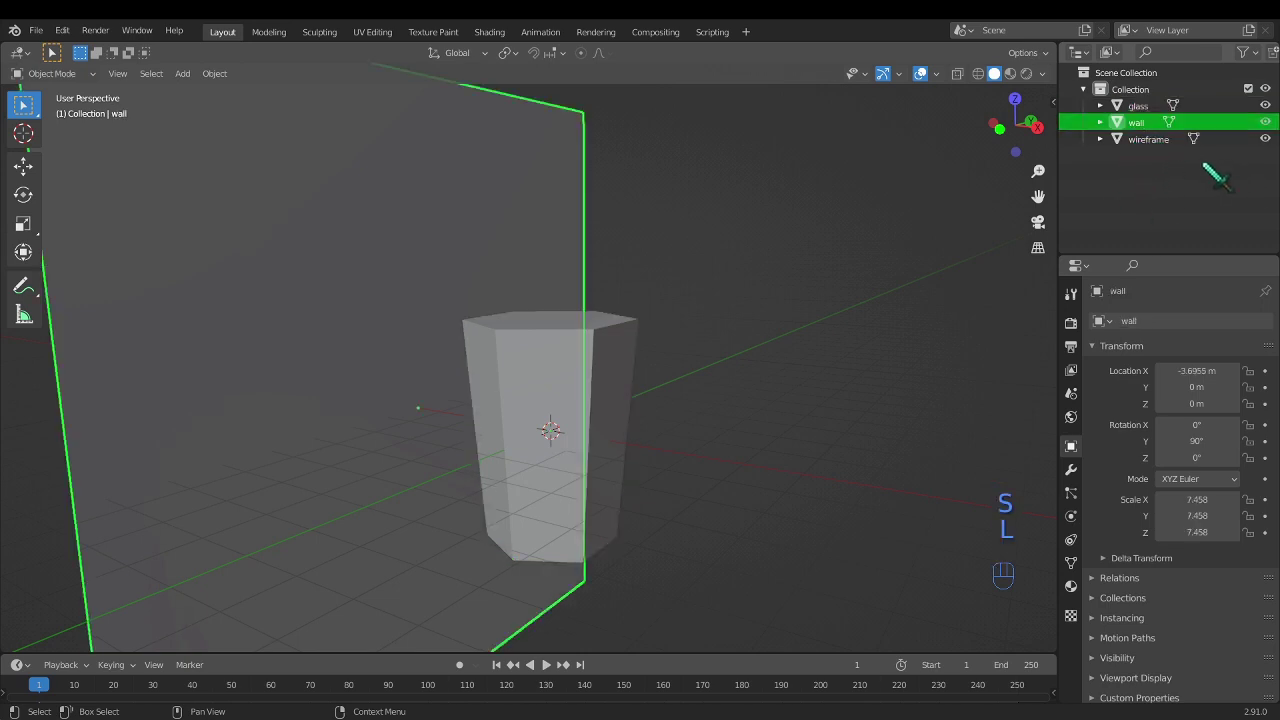
- Add a Wireframe modifier to the wireframe object with a thickness of about 0.209 m
left_click(1145, 140)
left_click(1070, 469)
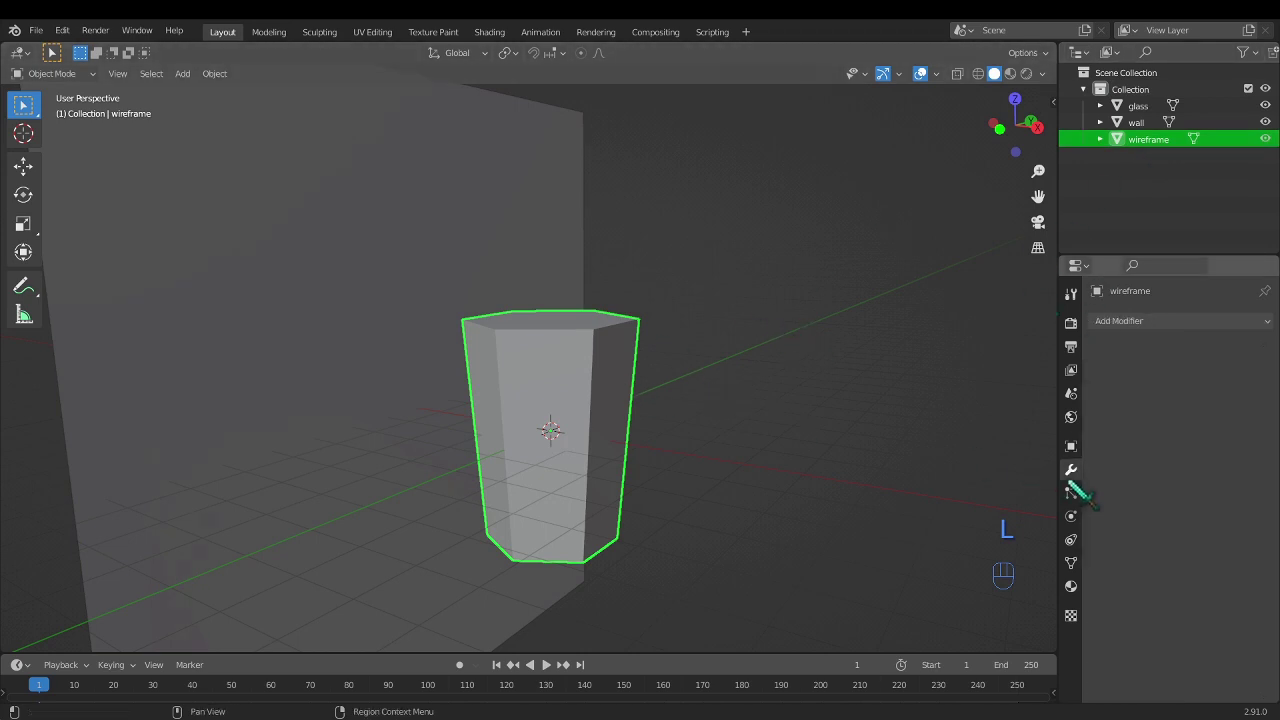
left_click(1138, 321)
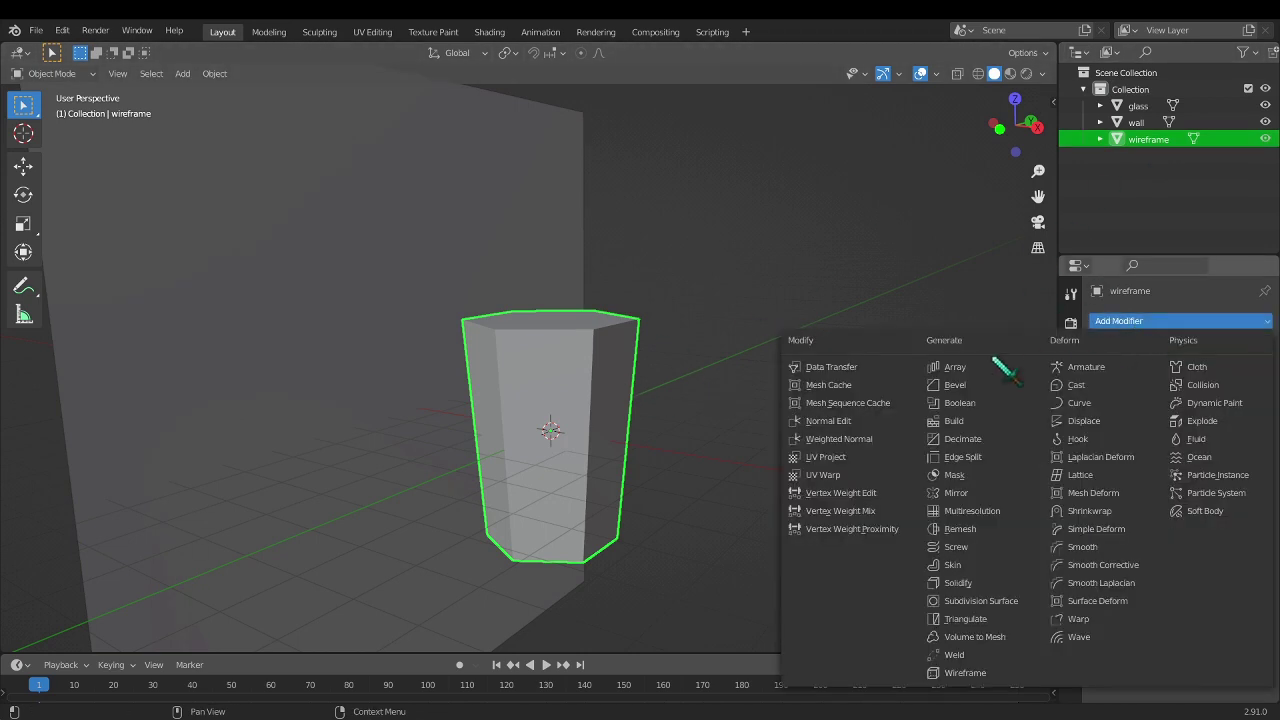
left_click(980, 672)
left_click_drag(1197, 374, 1263, 374)
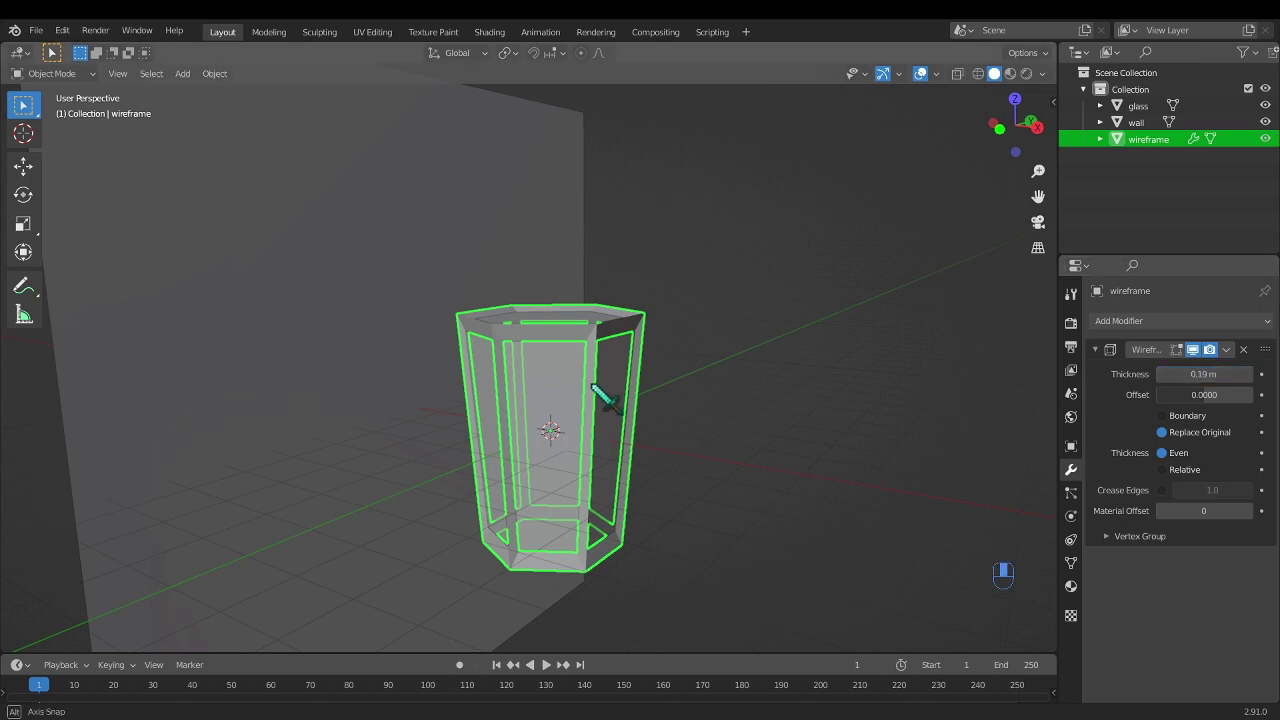
middle_click_drag(606, 400, 671, 414)
scroll(671, 414, "up", 3)
scroll(569, 380, "down", 3)
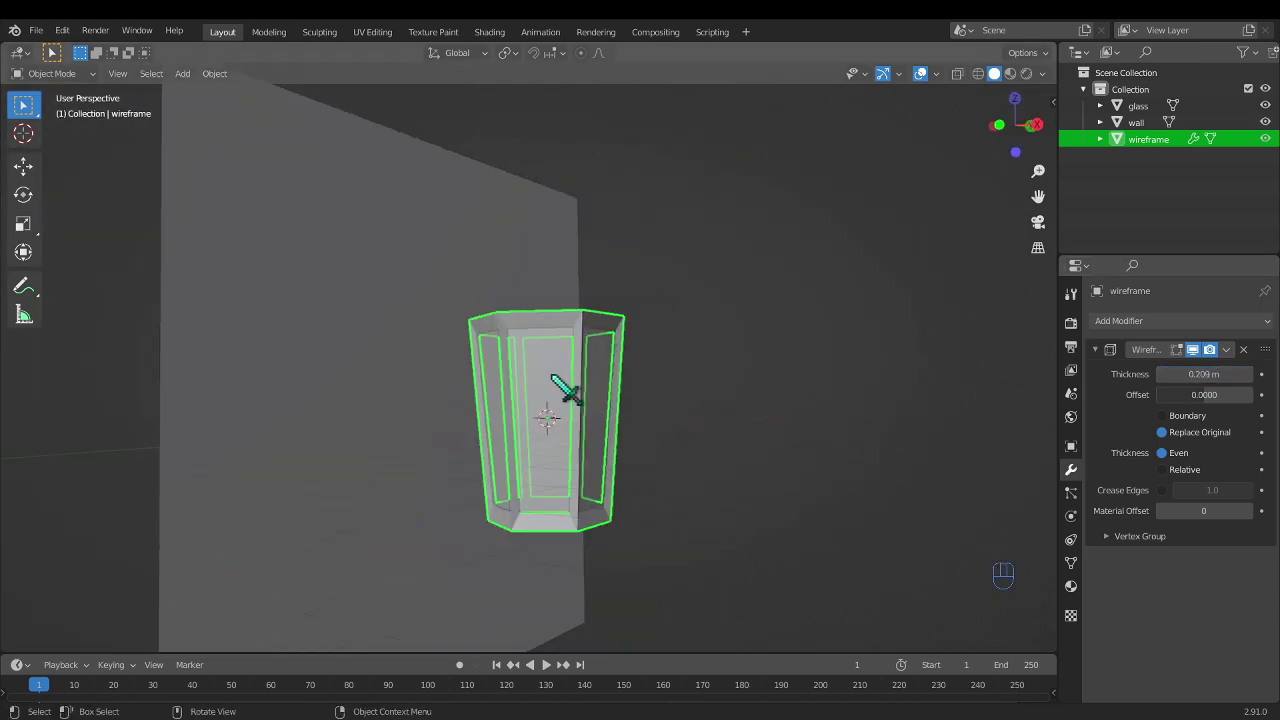
middle_click_drag(569, 380, 615, 360)
- Hide the glass and wireframe objects and add a UV sphere with 6 segments and 25 rings
left_click(1150, 110, "ctrl")
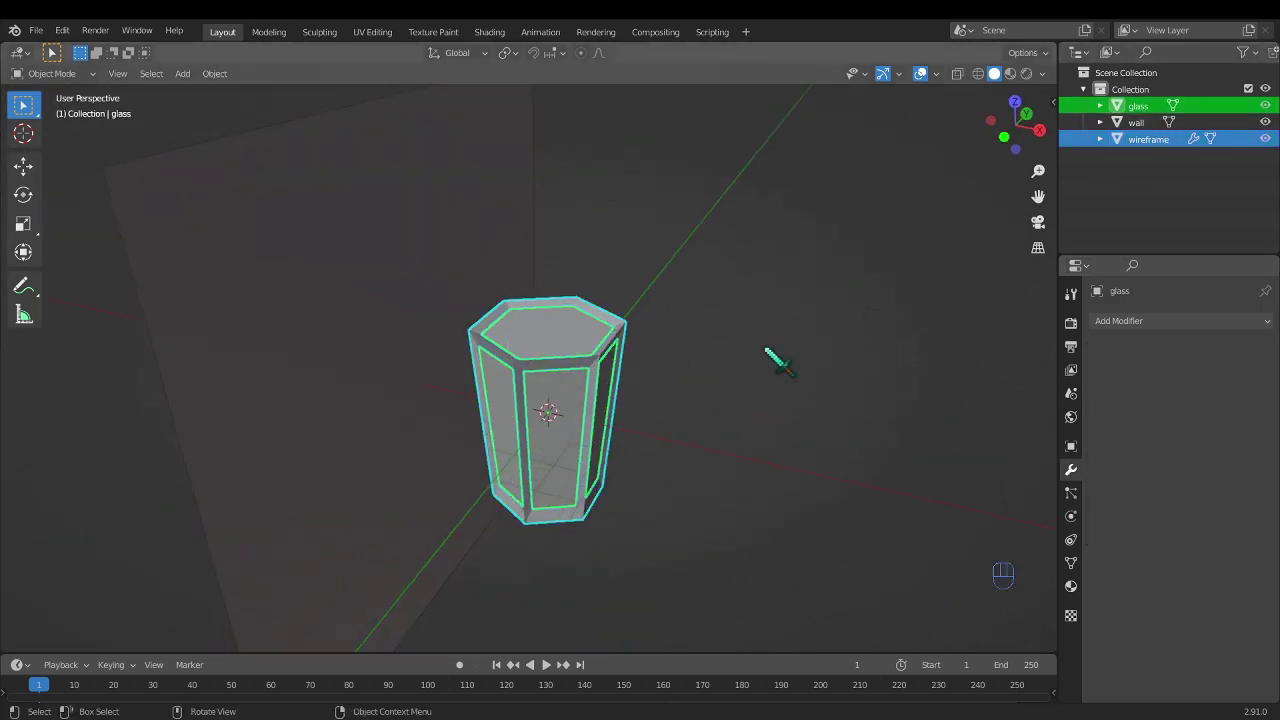
key("h")
key("shift+a")
mouse_move(677, 383)
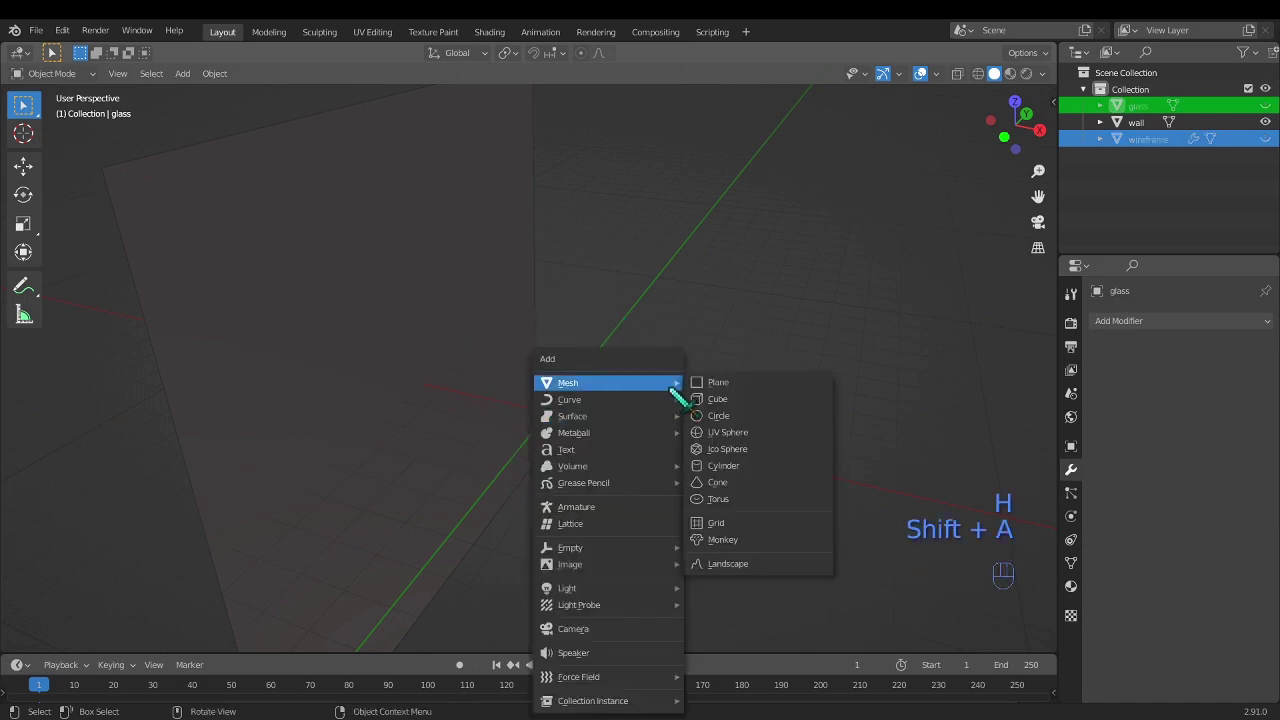
left_click(735, 433)
middle_click_drag(630, 478, 600, 500)
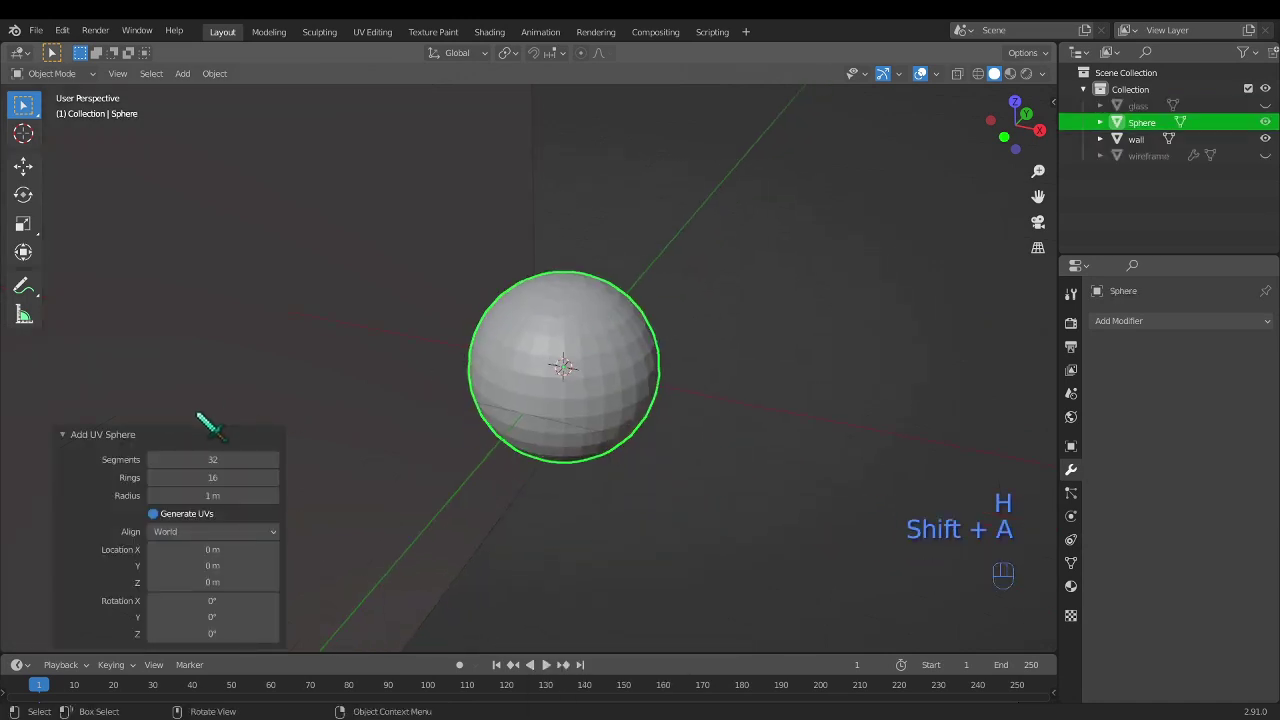
type("6")
key("Return")
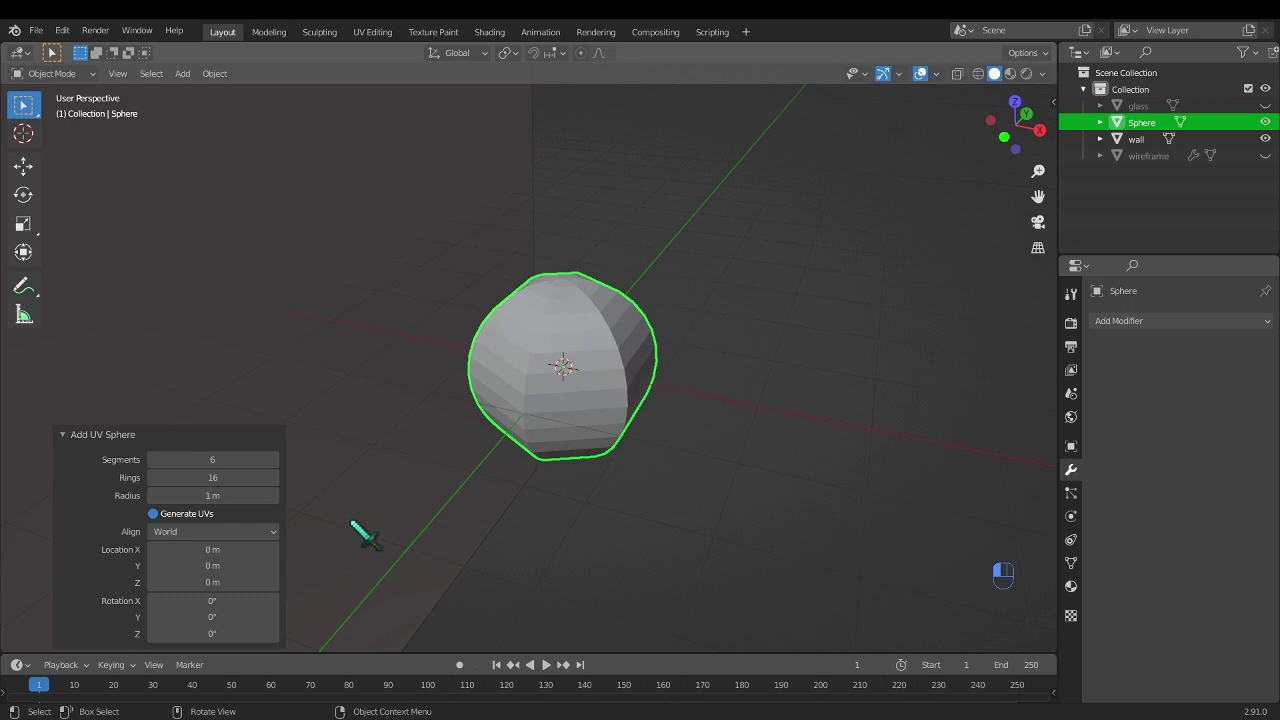
left_click(224, 478)
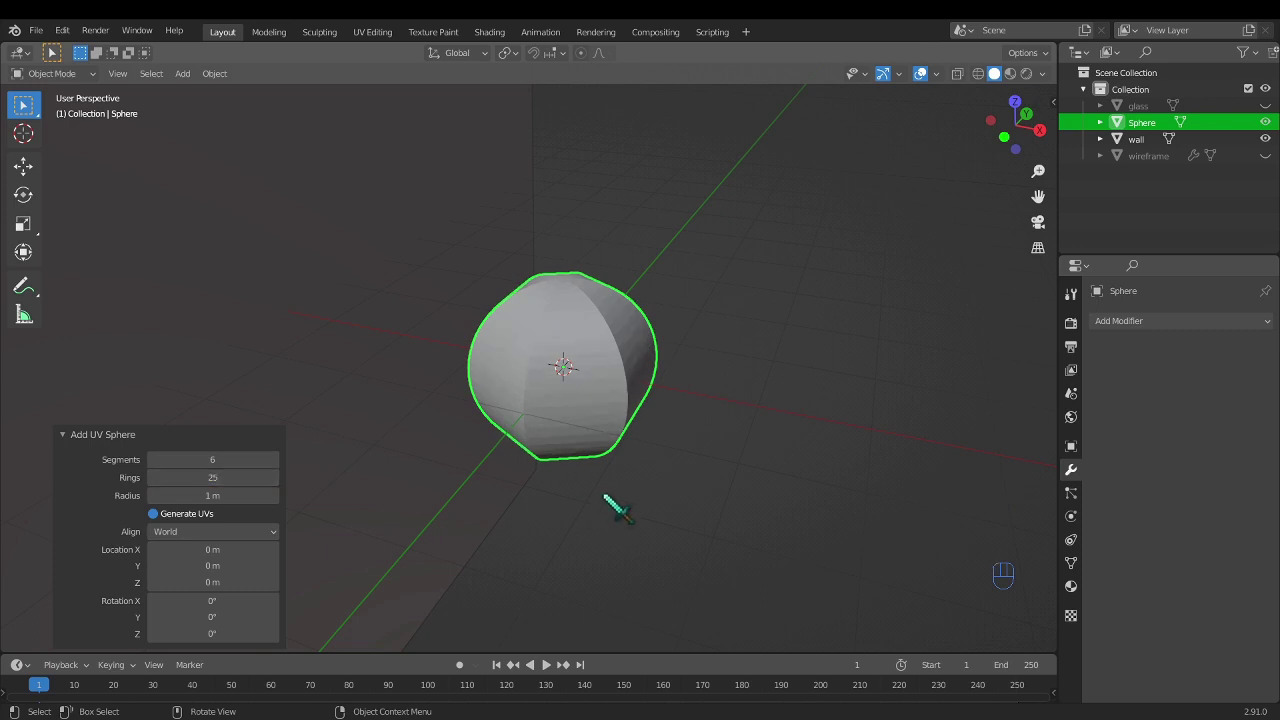
- Delete the upper half of the sphere, including the middle ring of faces, using X-ray selection in the front view
middle_click_drag(600, 494, 577, 434)
key("Tab")
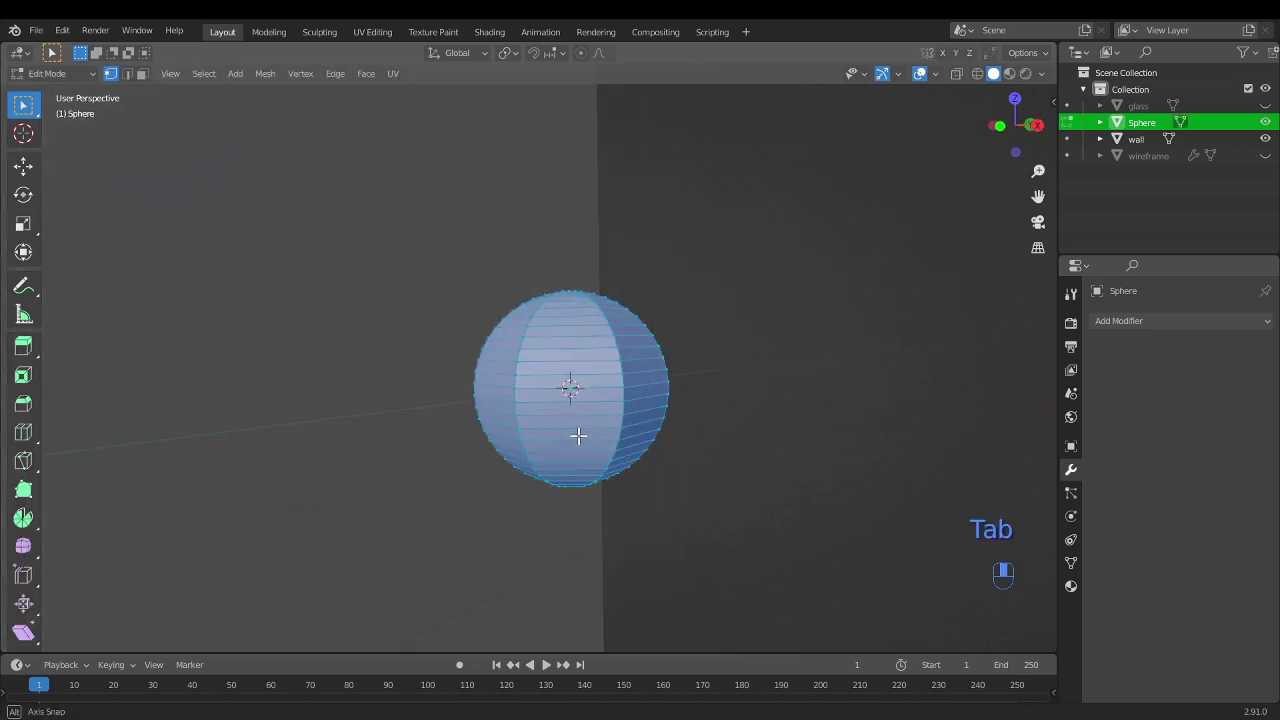
left_click(1006, 125)
key("a")
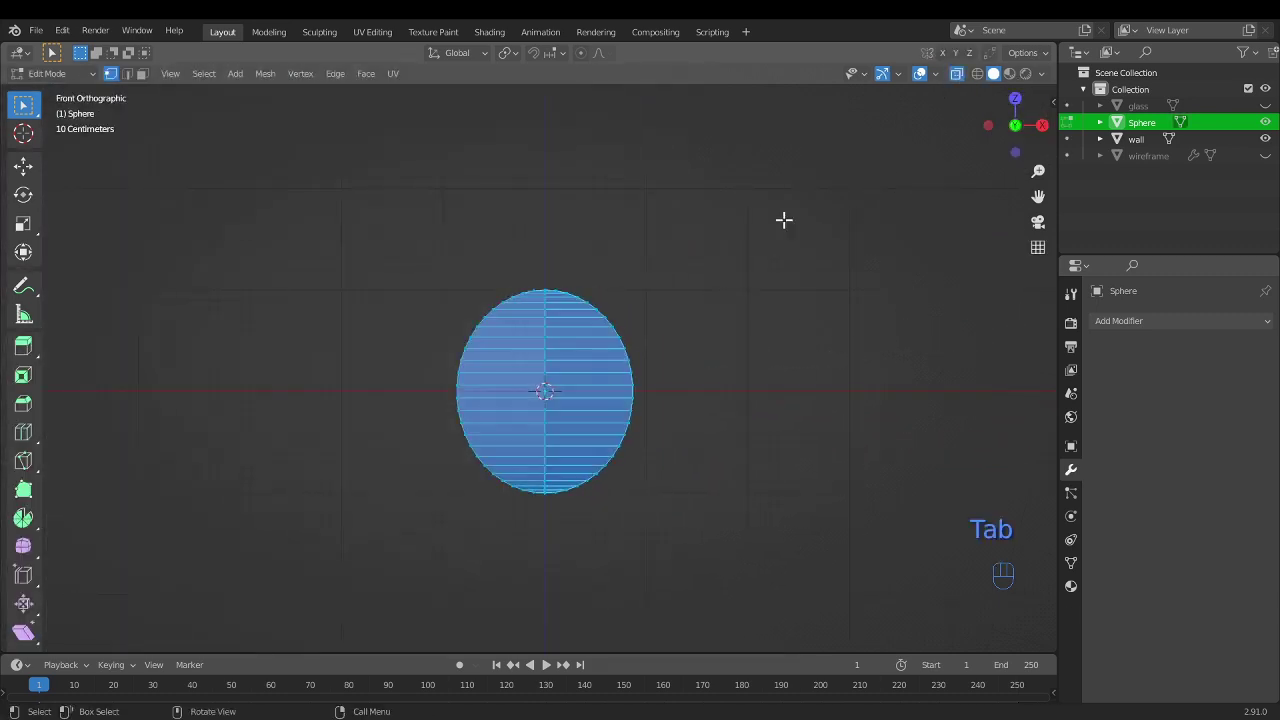
scroll(369, 294, "up", 3)
key("b")
left_click_drag(320, 244, 811, 425)
key("3")
left_click_drag(263, 180, 781, 420)
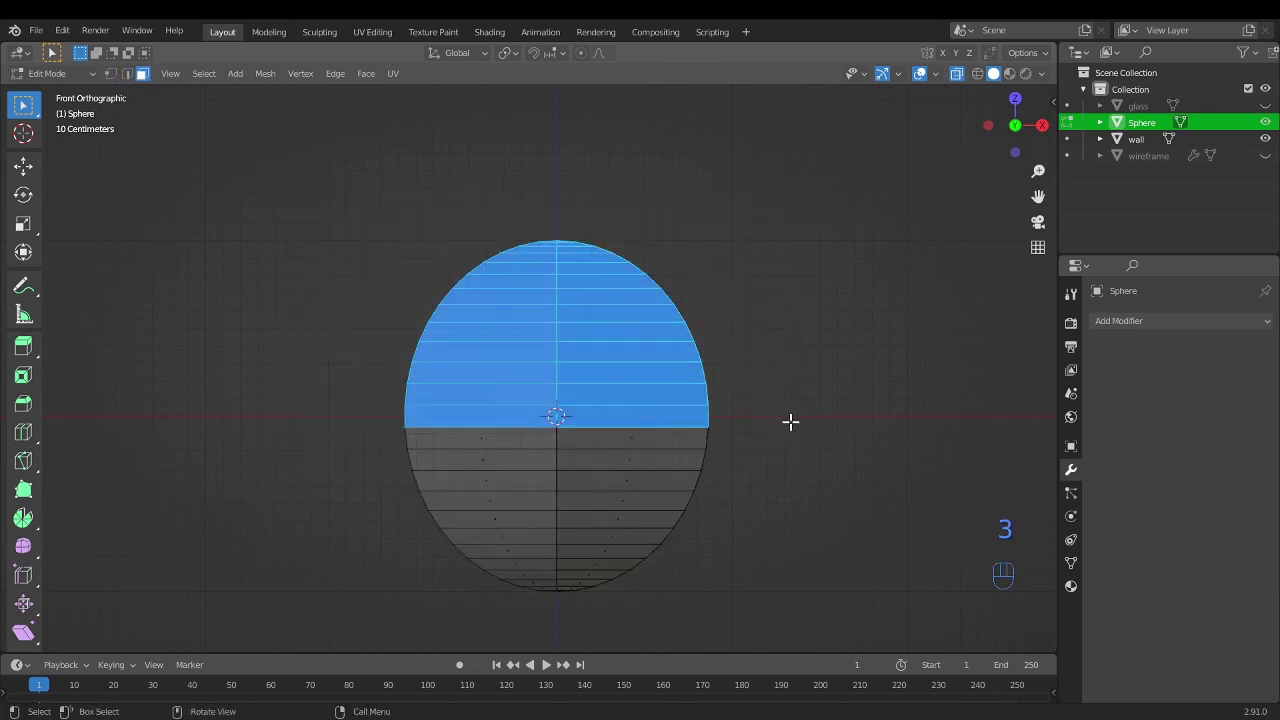
middle_click_drag(797, 481, 691, 506)
scroll(751, 443, "down", 4)
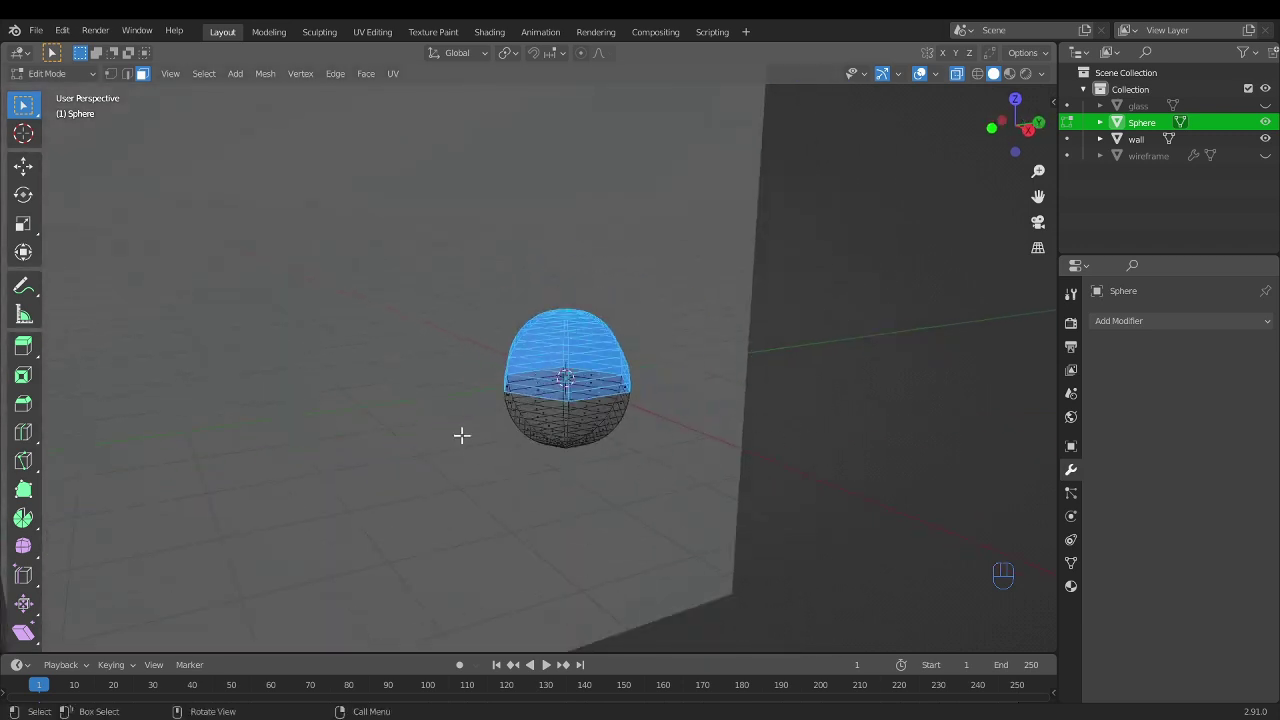
key("x")
left_click(628, 468)
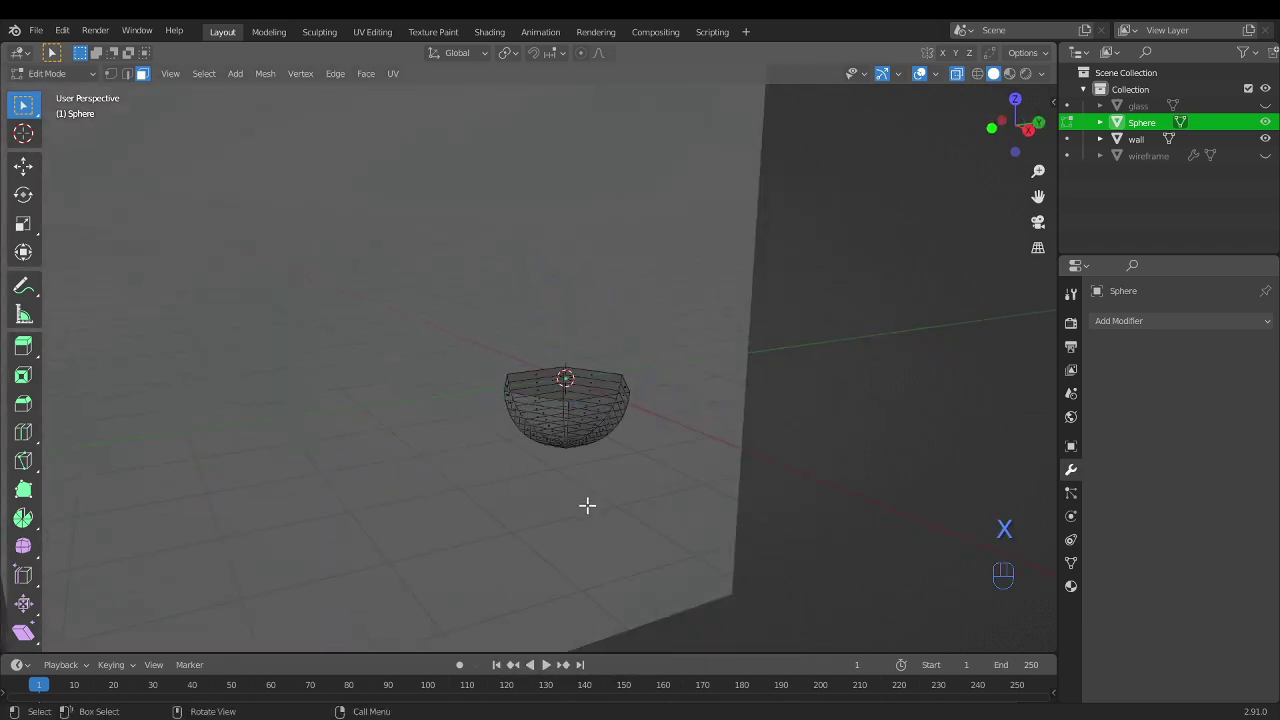
middle_click_drag(586, 506, 631, 474)
key("Tab")
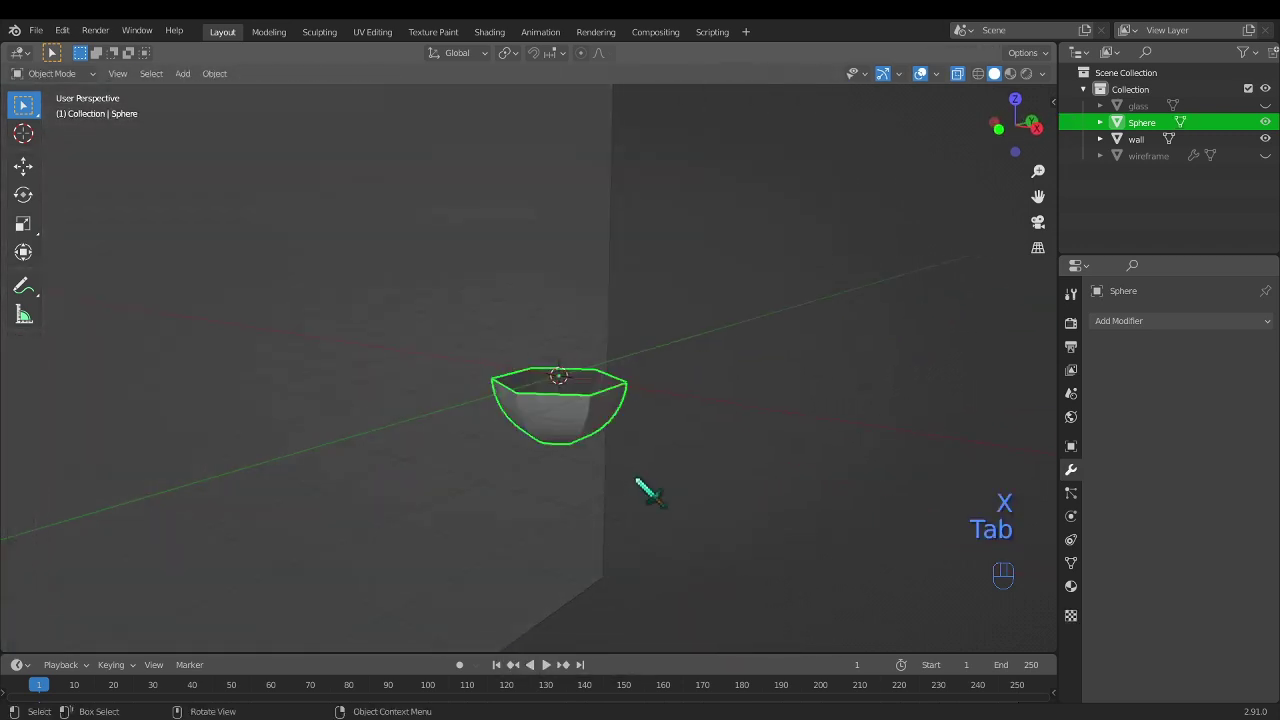
left_click(957, 74)
middle_click_drag(640, 526, 609, 494)
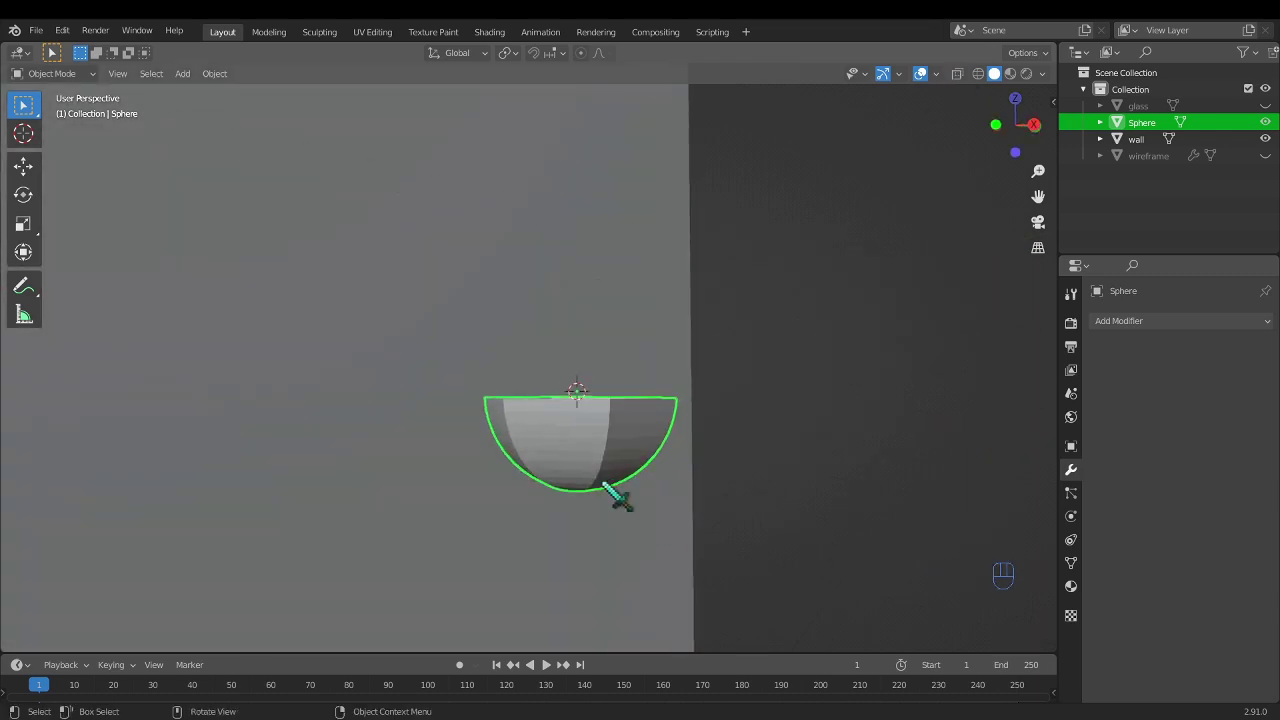
- Hide the half sphere and add a cylinder with 70 vertices at the origin
key("h")
key("shift+a")
mouse_move(597, 386)
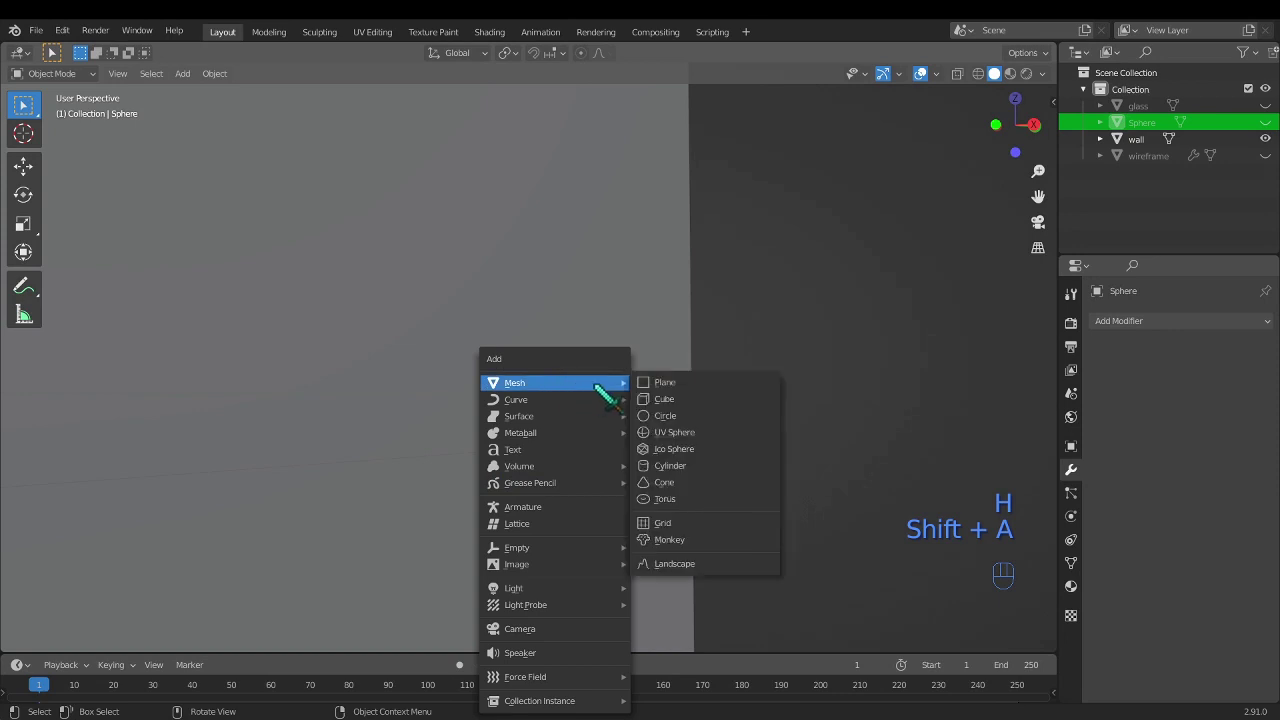
left_click(684, 465)
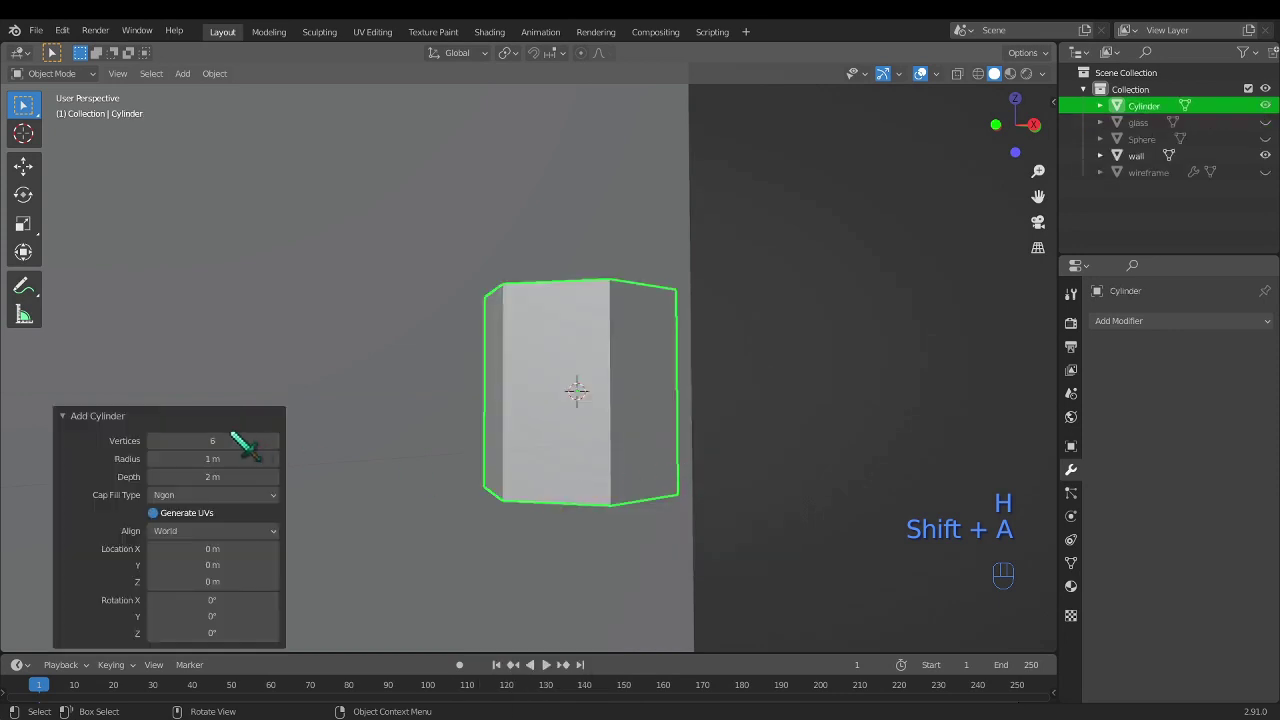
left_click_drag(232, 440, 249, 443)
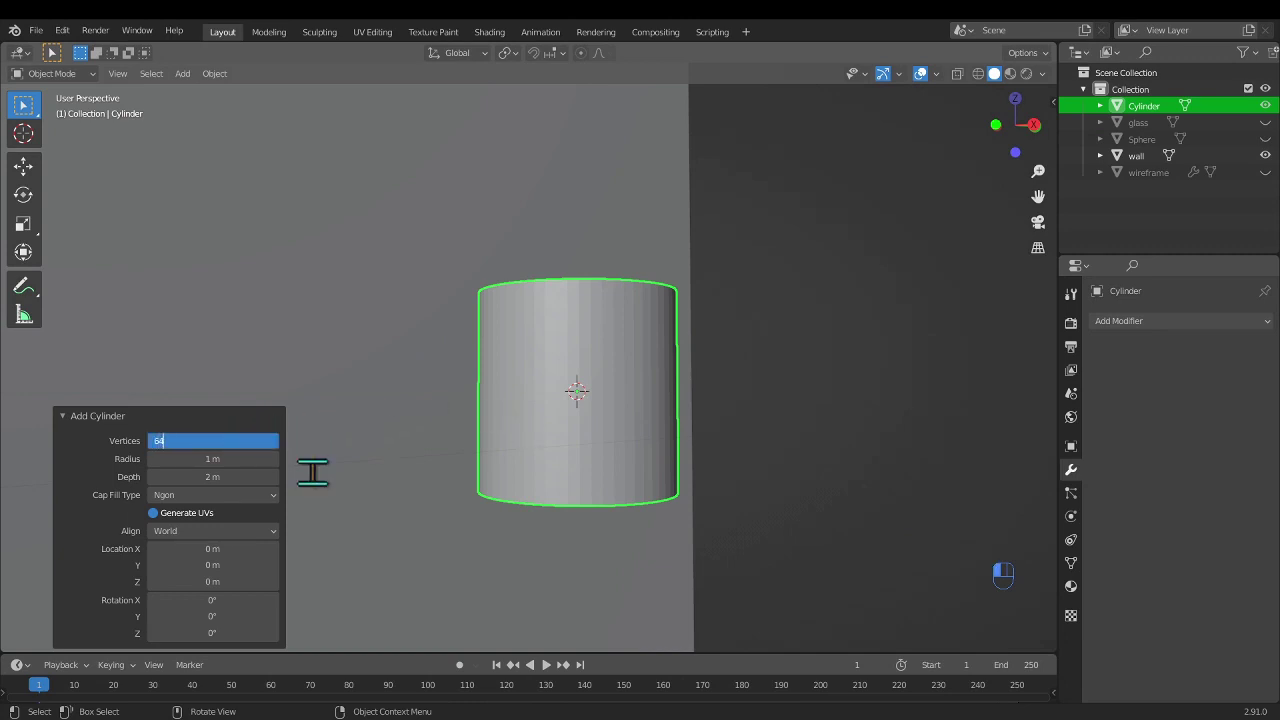
key("Return")
middle_click_drag(600, 430, 632, 472)
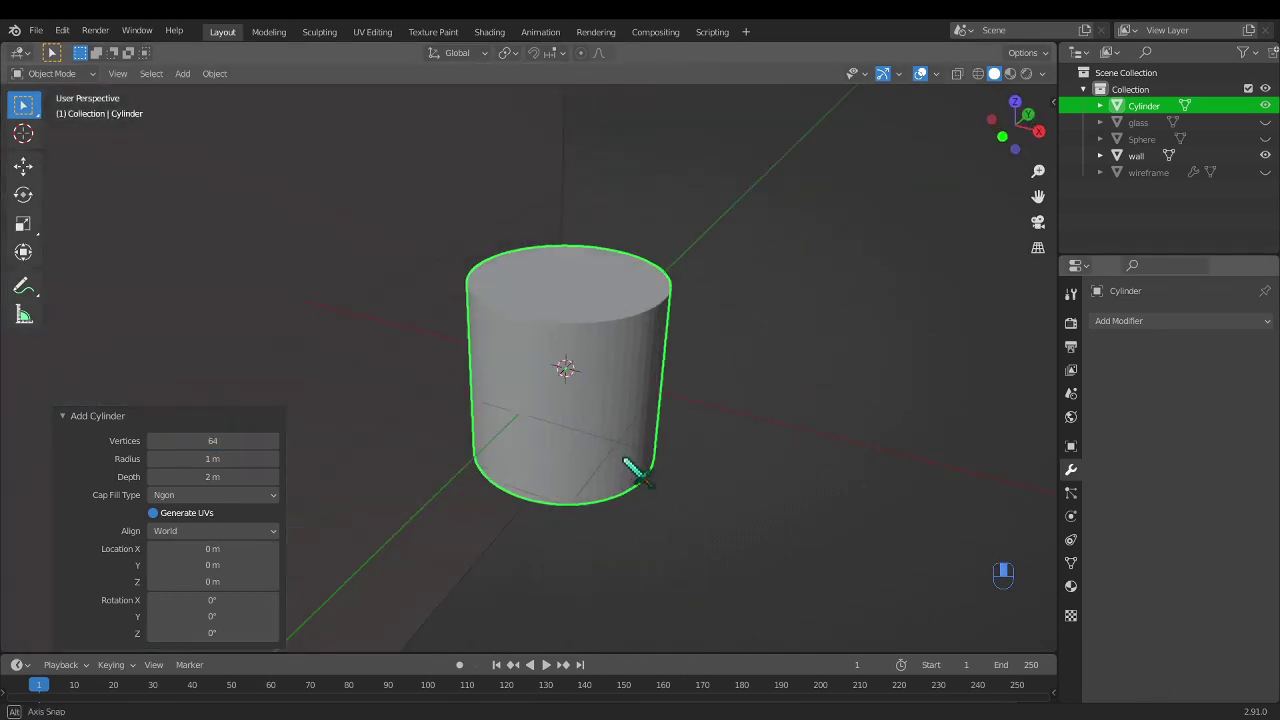
left_click(262, 441)
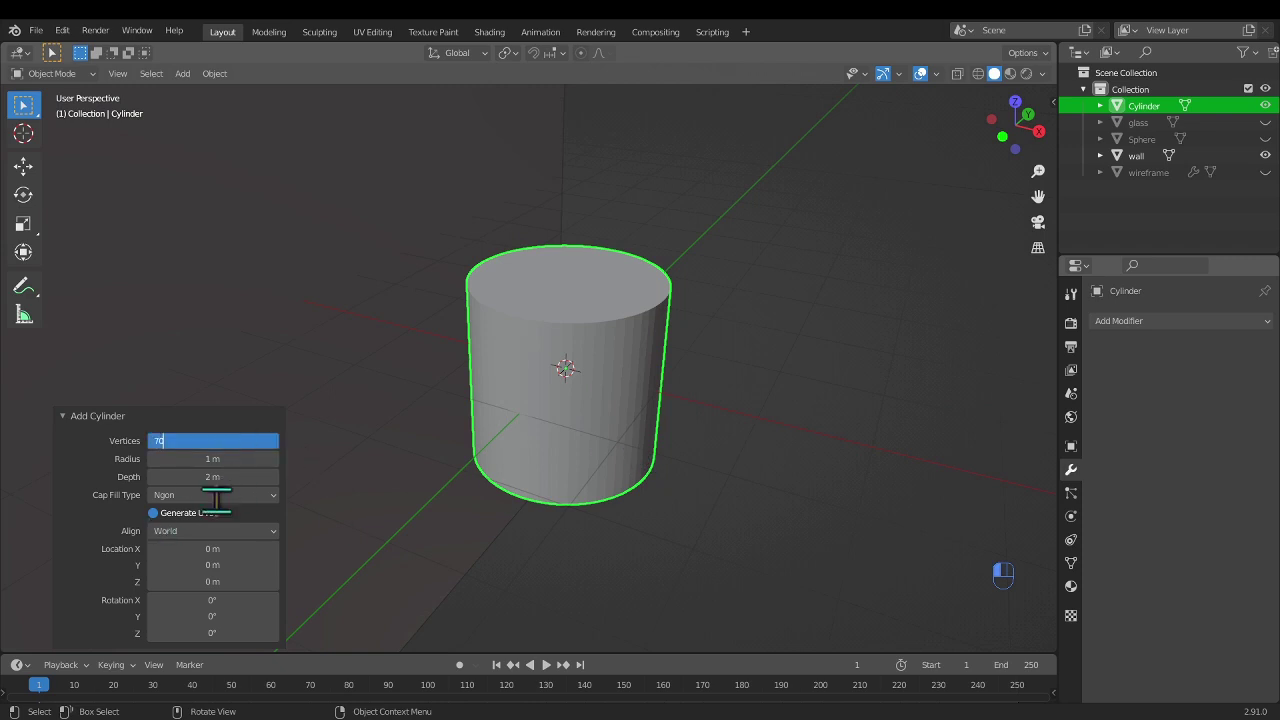
key("Return")
key("Tab")
middle_click_drag(640, 410, 583, 323)
key("Tab")
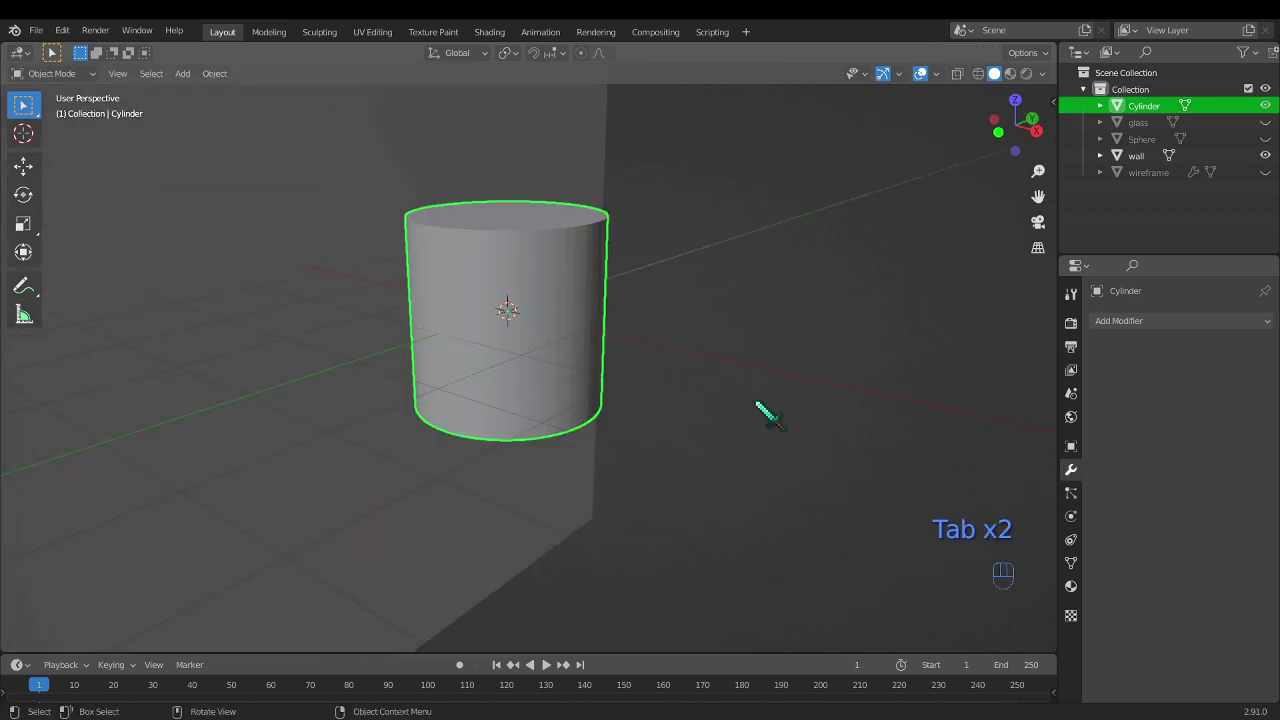
- Scale the new cylinder by 0.396 overall and 1.344 along Z, and unhide the half sphere
key("s")
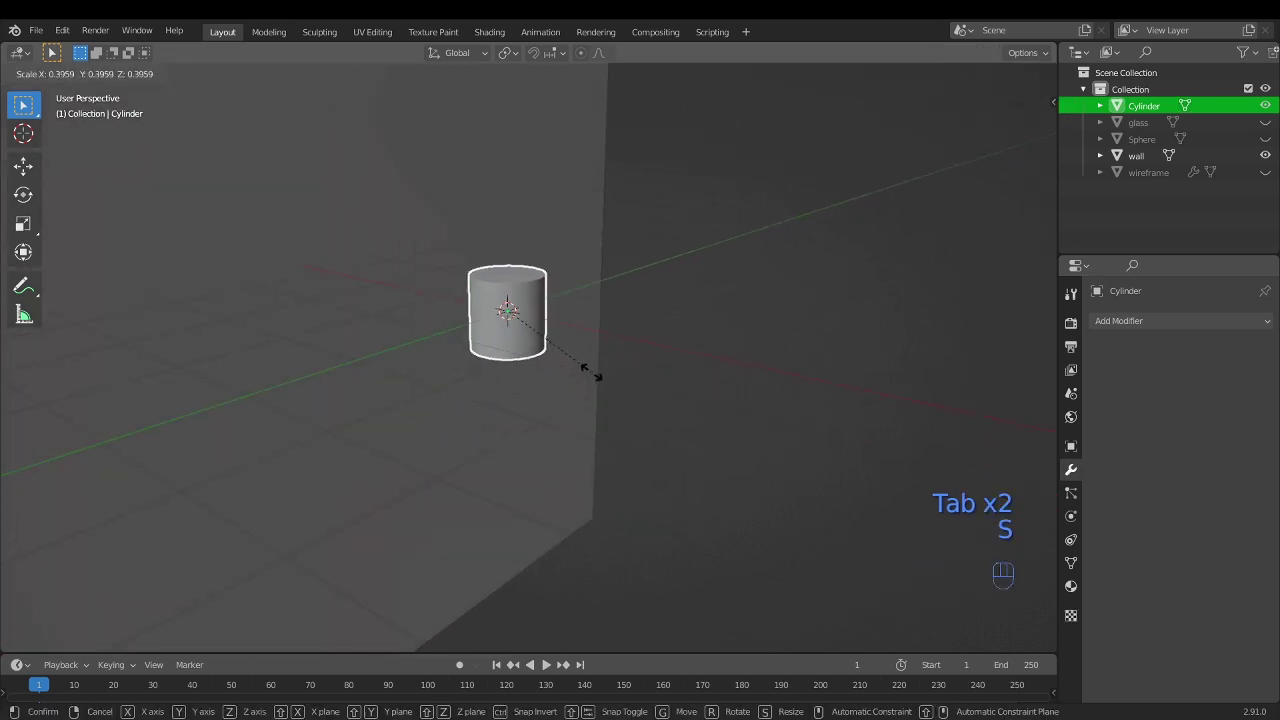
left_click(596, 376)
key("s")
key("z")
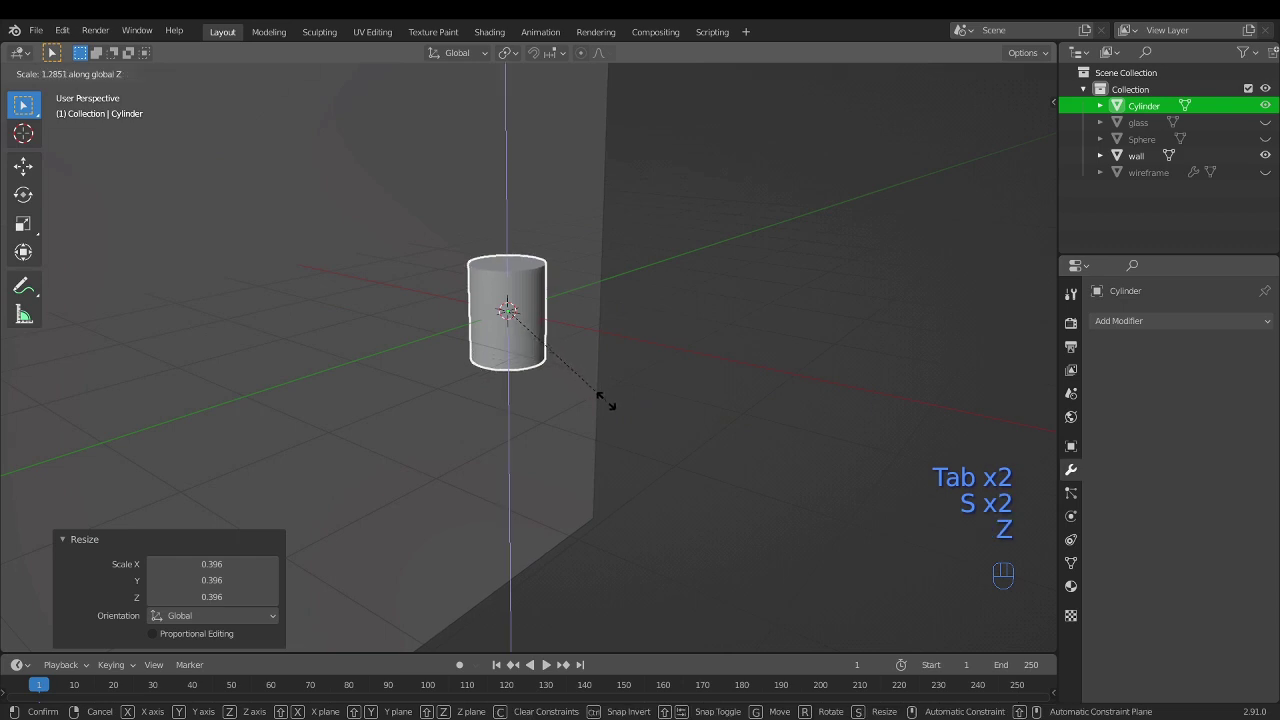
left_click(620, 417)
left_click(1265, 139)
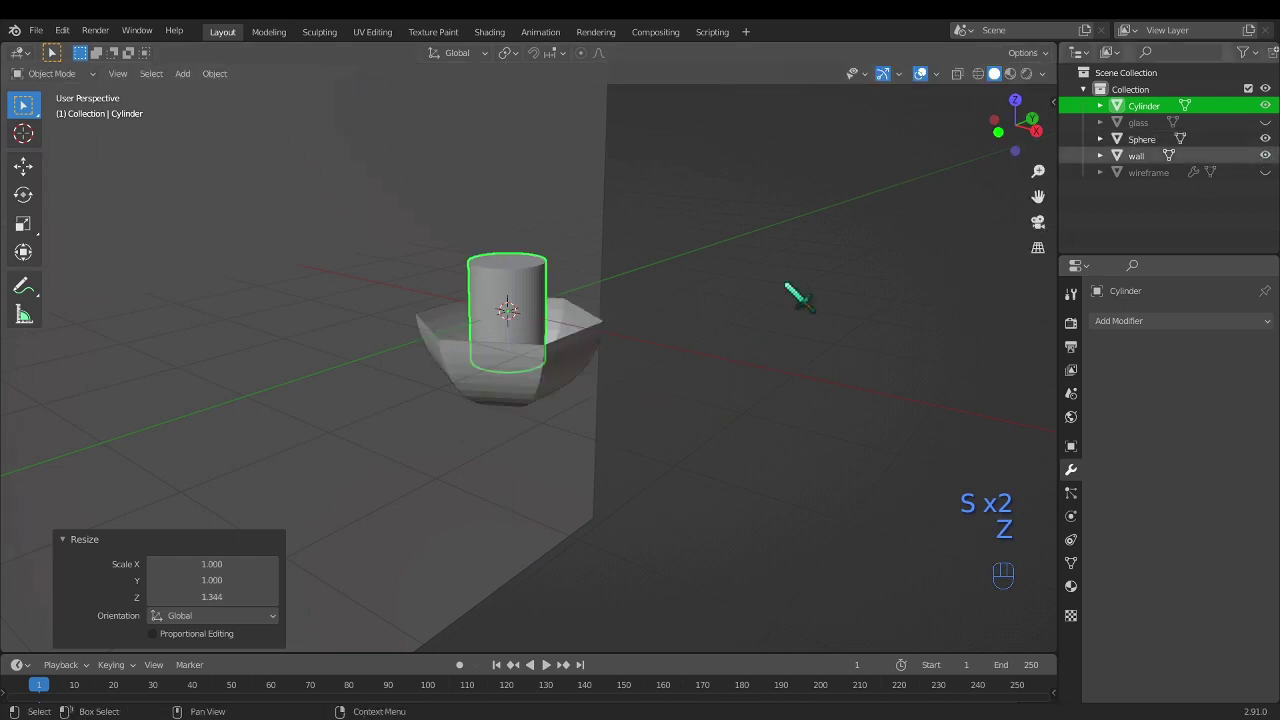
- Move the cylinder about 1.47 m down along Z so it sits beneath the half-sphere bowl
middle_click_drag(800, 297, 544, 317)
key("g")
key("z")
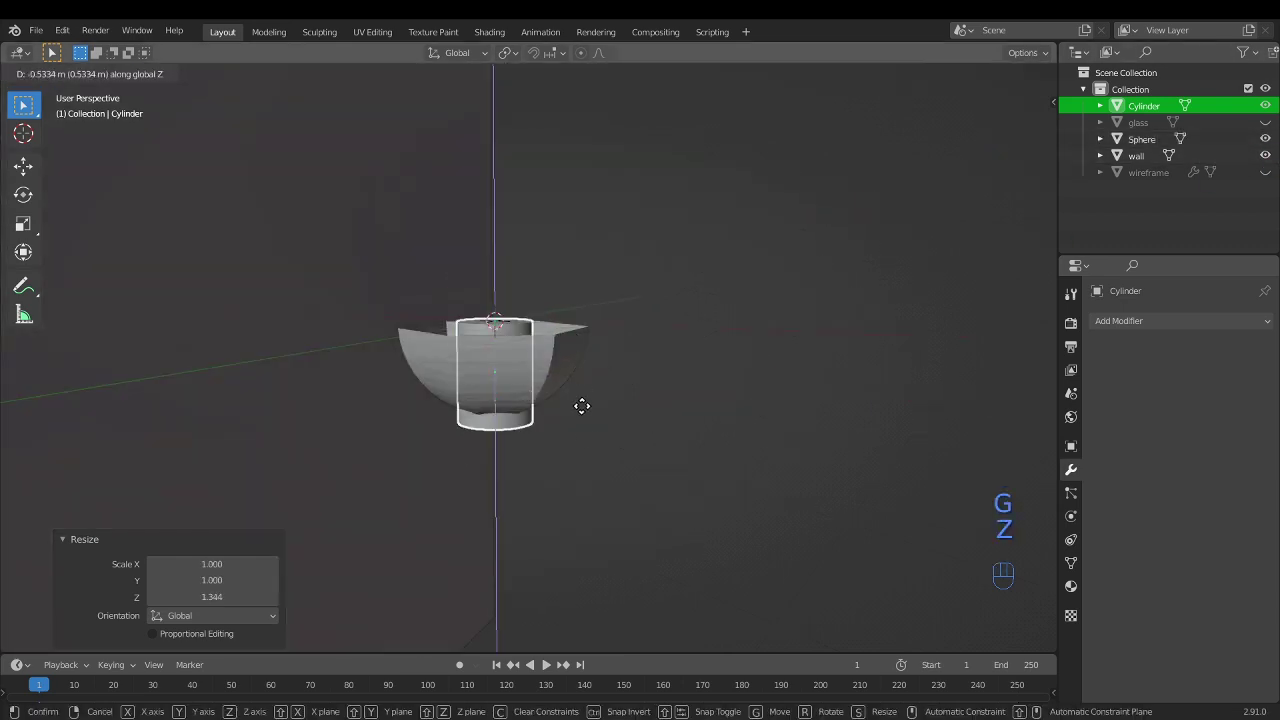
left_click(600, 491)
- Scale the cylinder by 0.416 in X and Y and by 0.662 along Z
middle_click_drag(600, 491, 523, 429)
scroll(523, 429, "up", 2)
key("s")
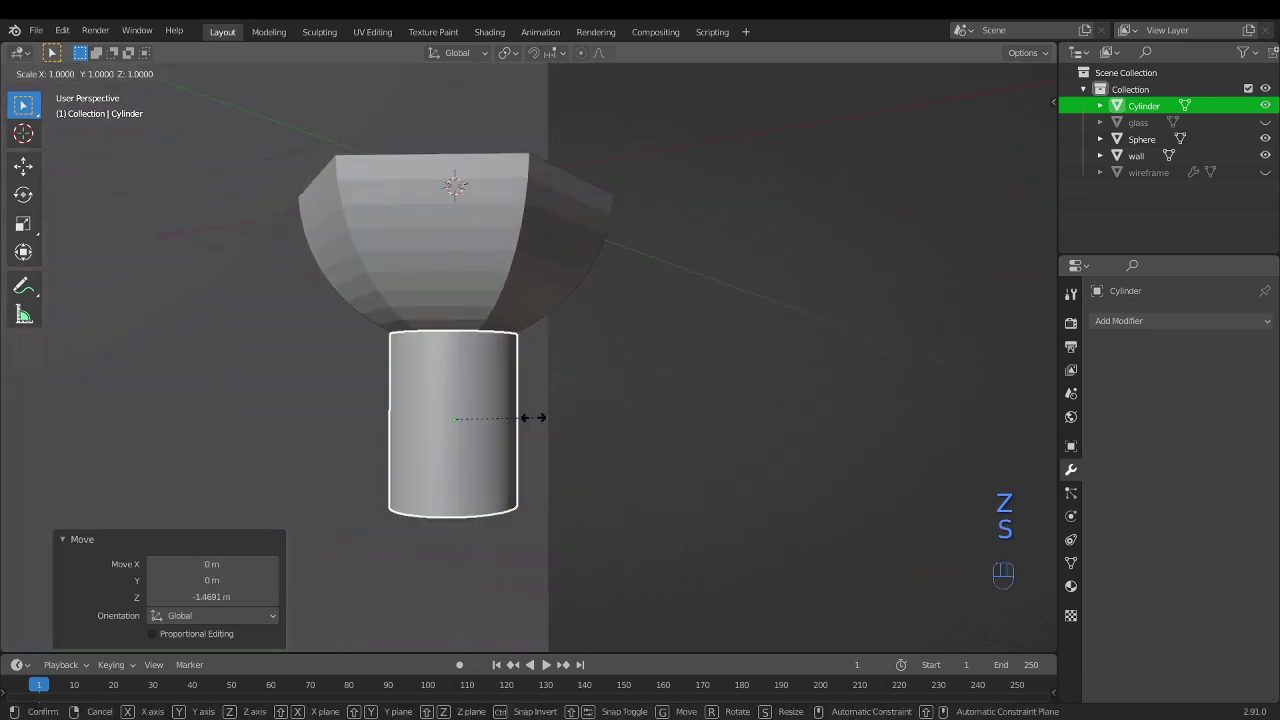
key("shift+z")
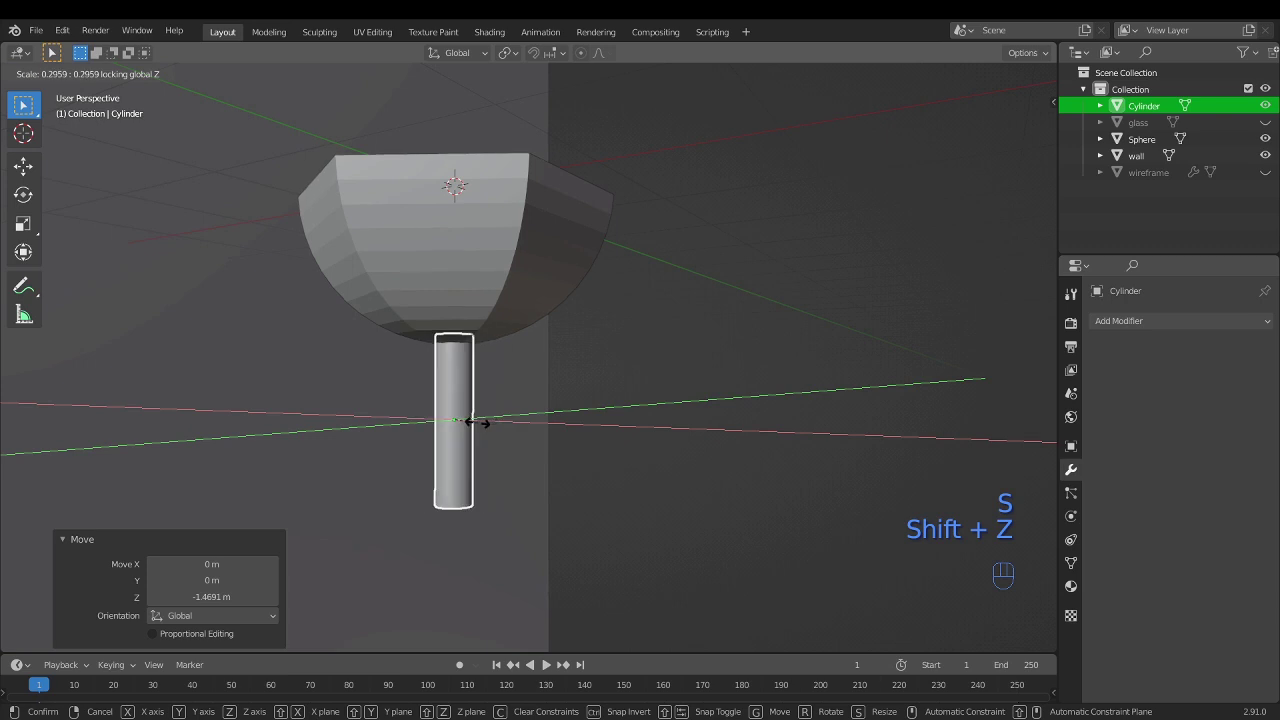
left_click(489, 429)
key("s")
key("z")
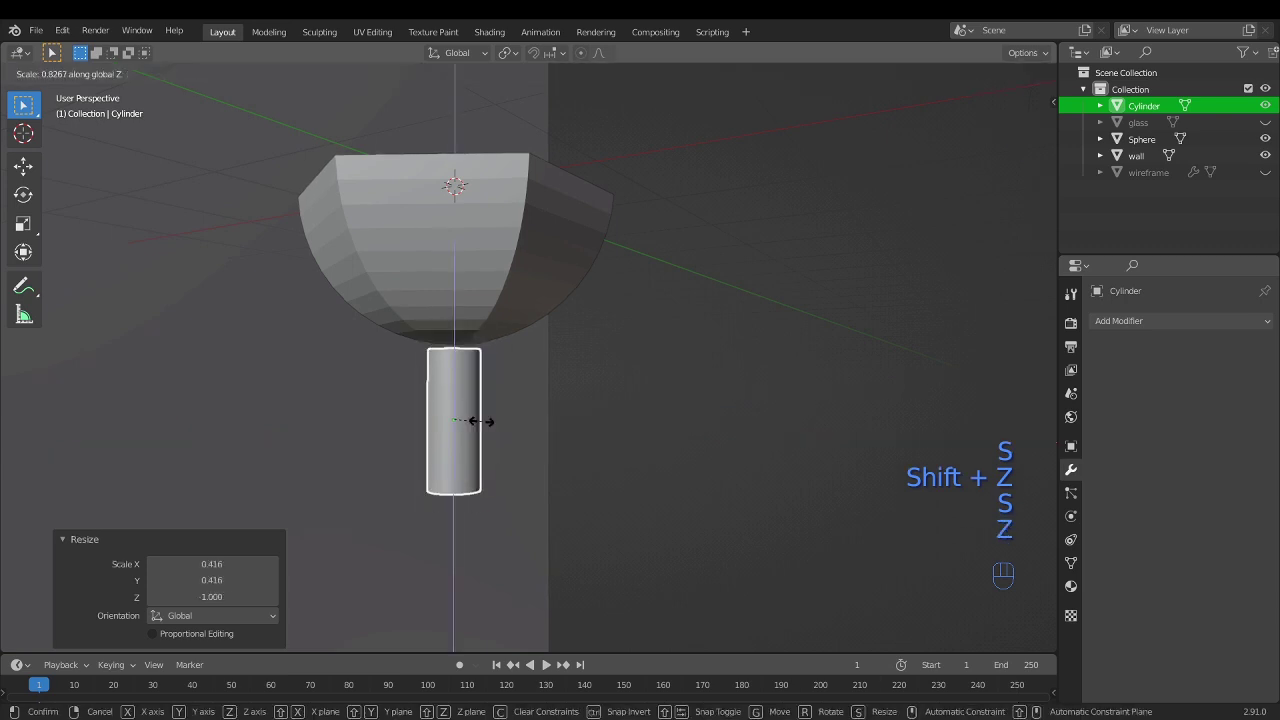
left_click(475, 419)
- Raise the cylinder about 0.15 m along Z to meet the underside of the bowl
key("g")
key("z")
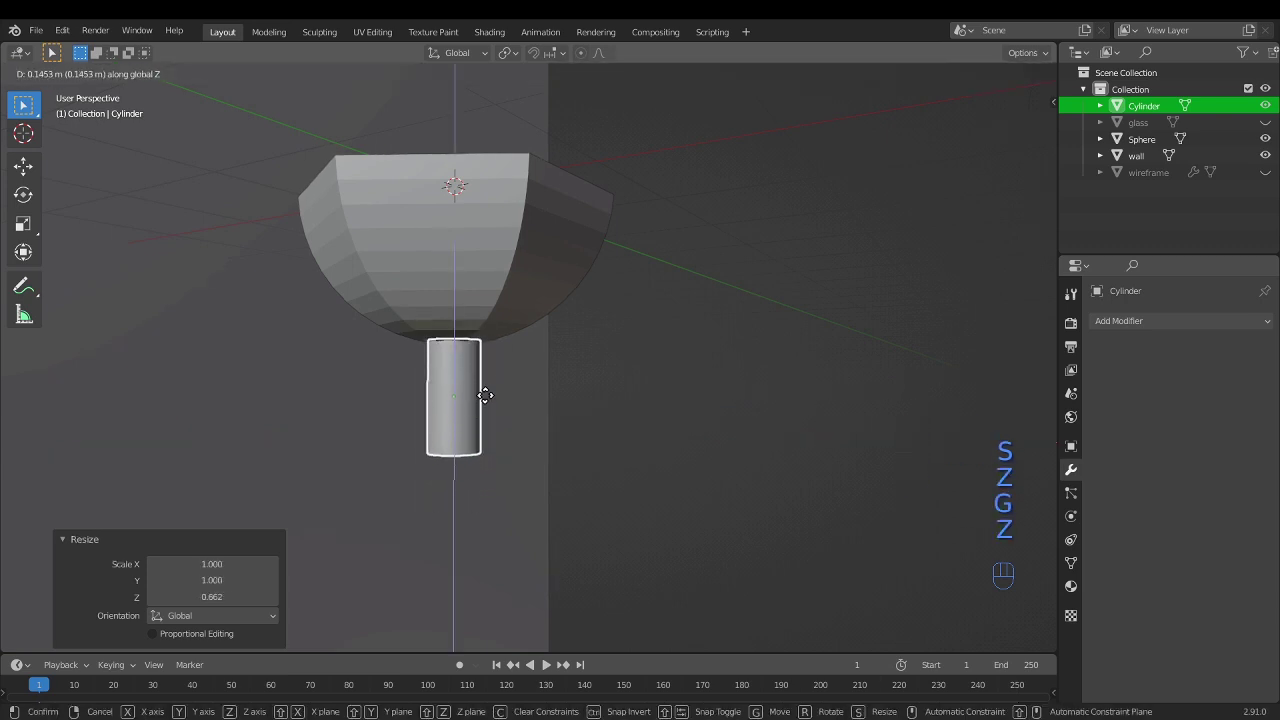
left_click(489, 395)
middle_click_drag(523, 400, 560, 425)
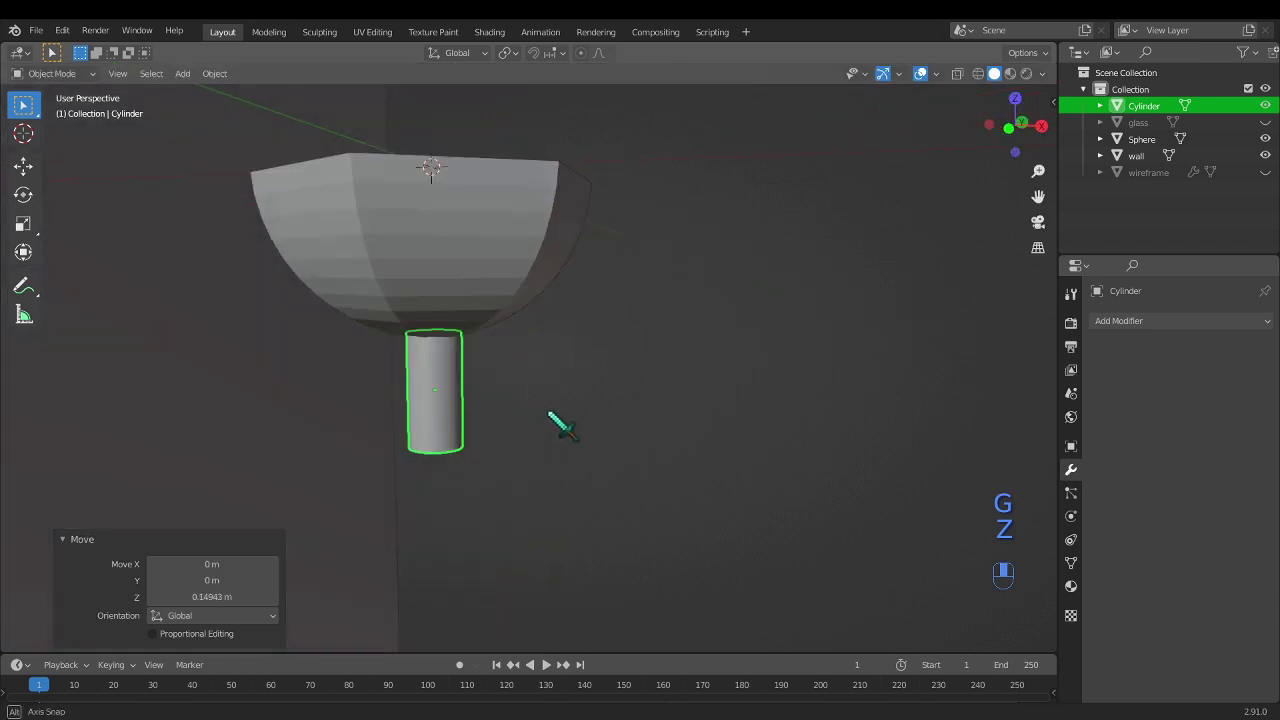
- Add five evenly spaced horizontal loop cuts around the narrow cylinder in Edit Mode
key("Tab")
middle_click_drag(480, 380, 620, 391, "shift")
scroll(620, 391, "up", 4)
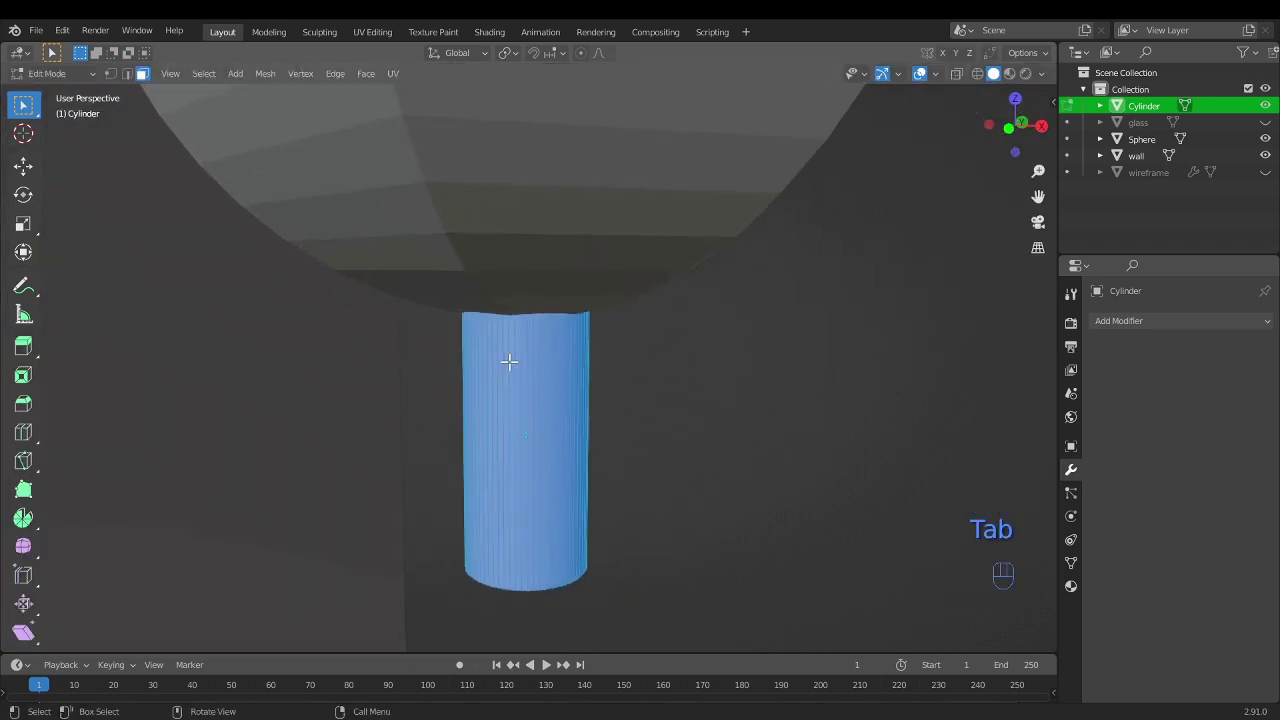
key("ctrl+z")
key("ctrl+z")
key("ctrl+z")
key("ctrl+r")
scroll(622, 459, "up", 4)
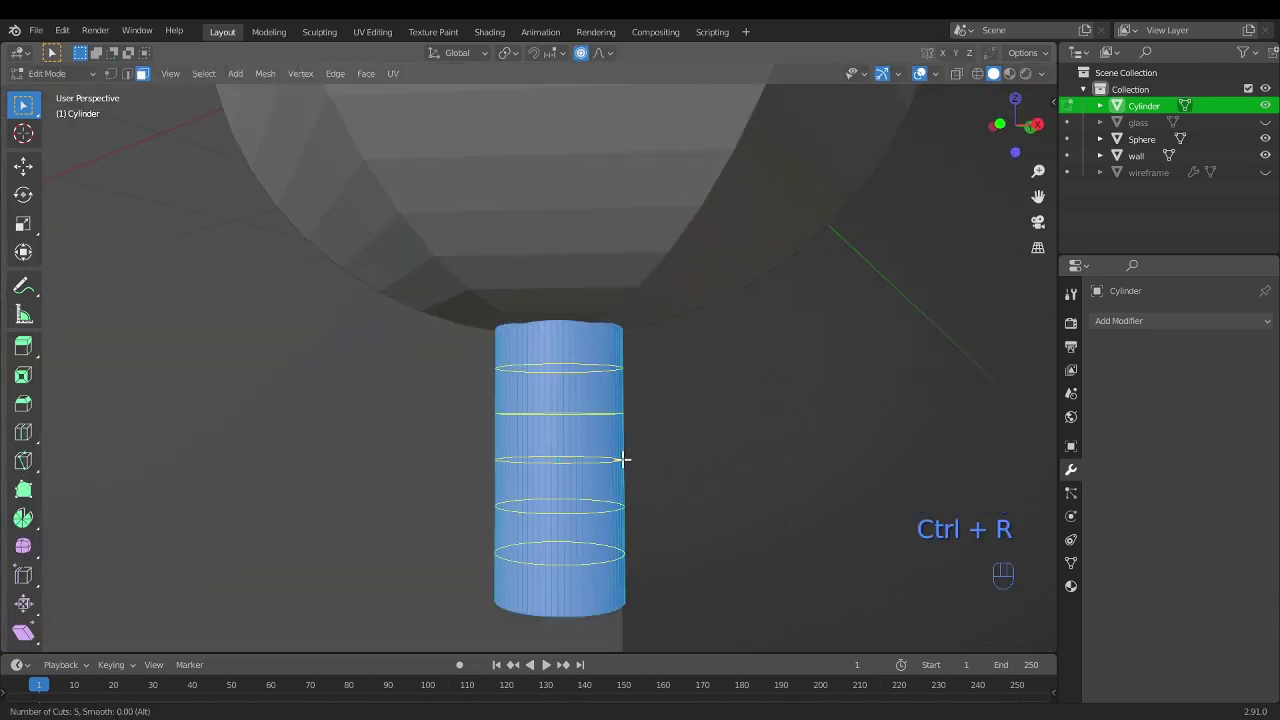
left_click(622, 459)
left_click(622, 459)
- Scale down the cylinder's middle edge loop using smooth proportional editing with a size of about 0.39, and return to Object Mode
left_click(571, 472, "alt")
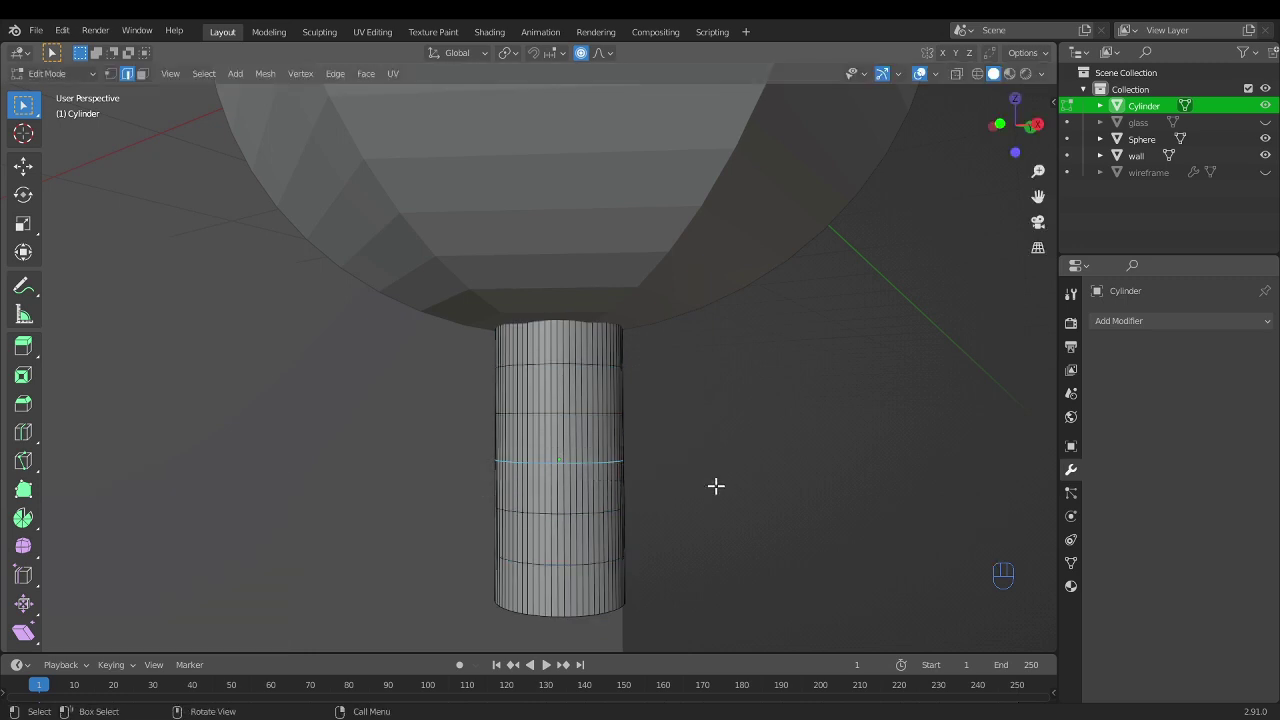
left_click(956, 74)
left_click_drag(466, 451, 706, 472)
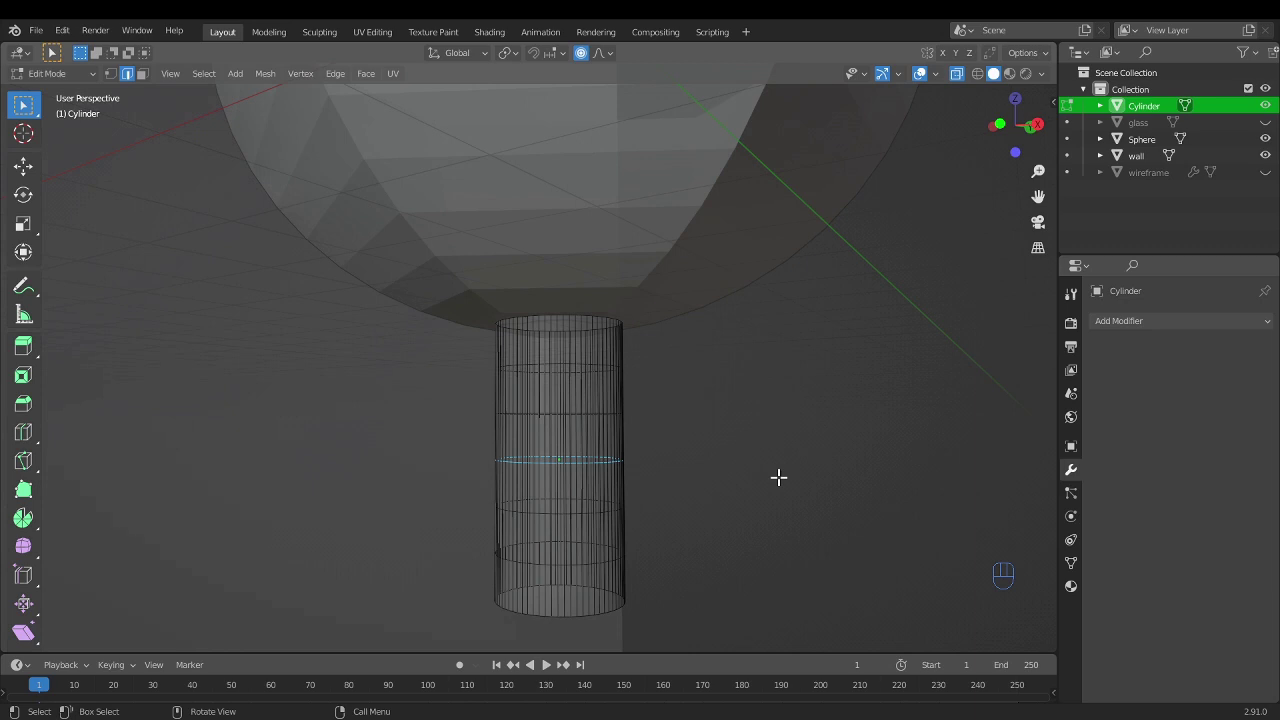
key("s")
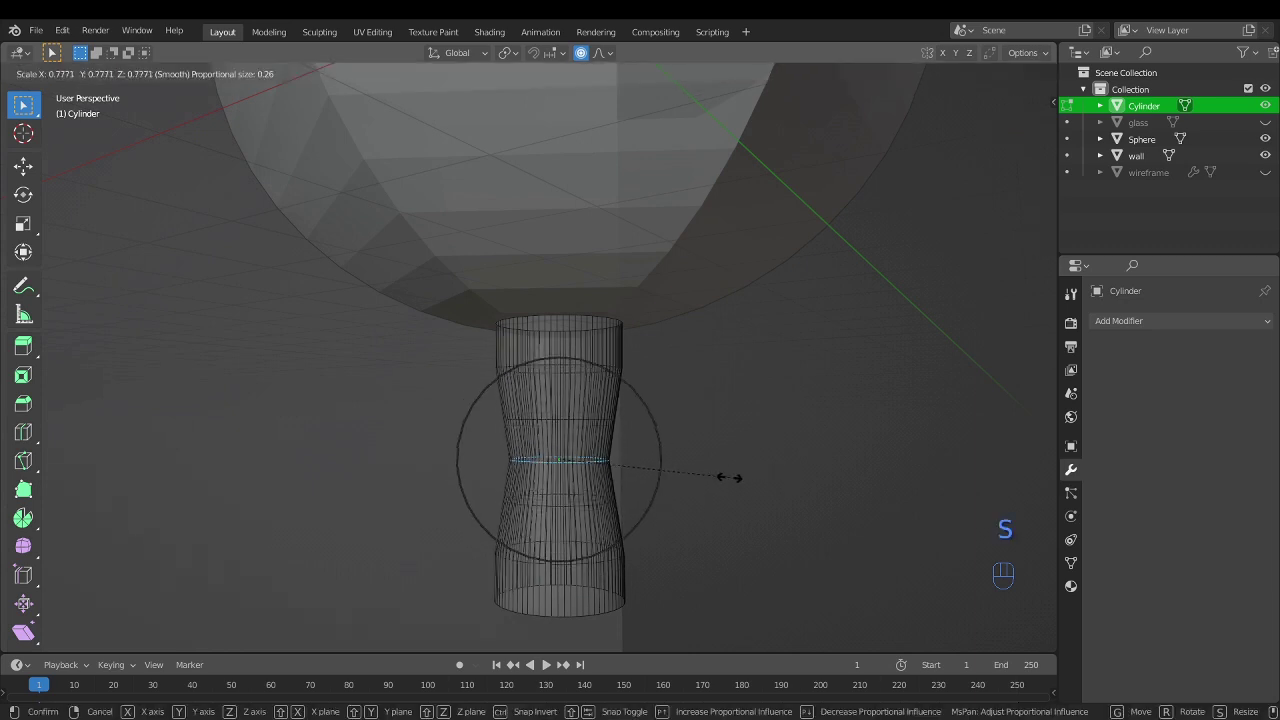
scroll(729, 477, "down", 6)
scroll(735, 473, "up", 4)
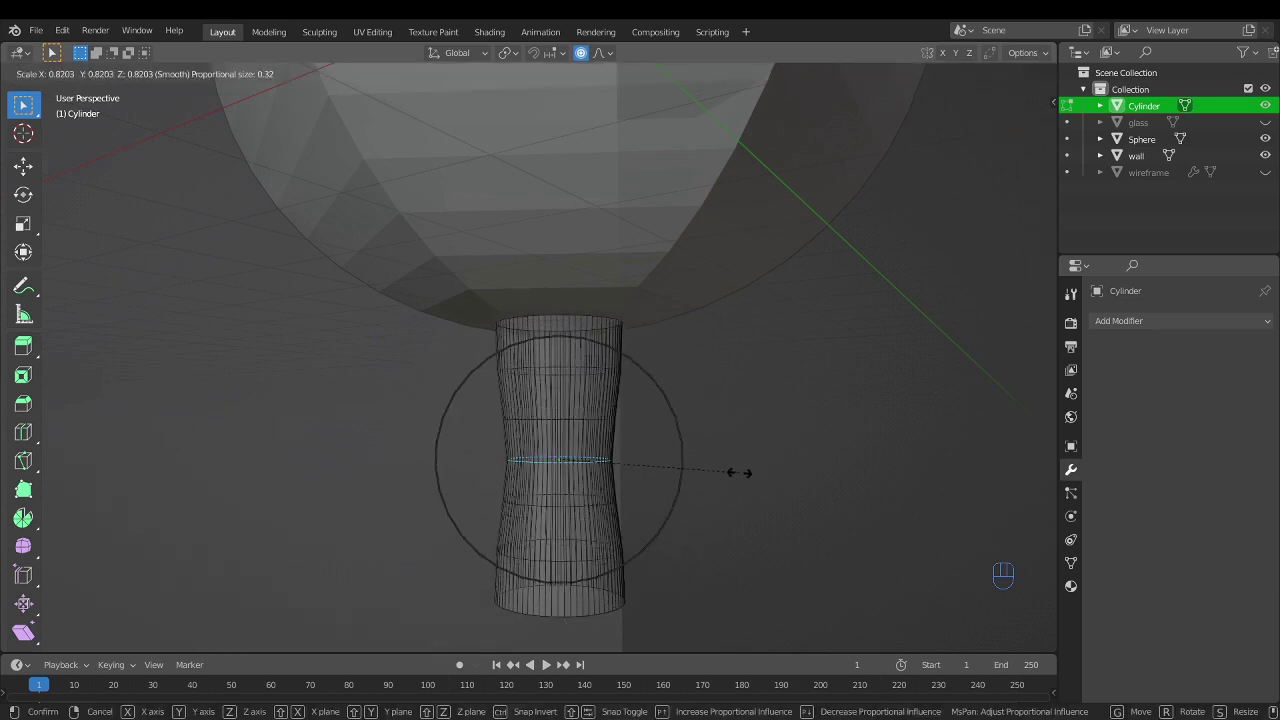
scroll(738, 471, "up", 1)
scroll(736, 470, "down", 2)
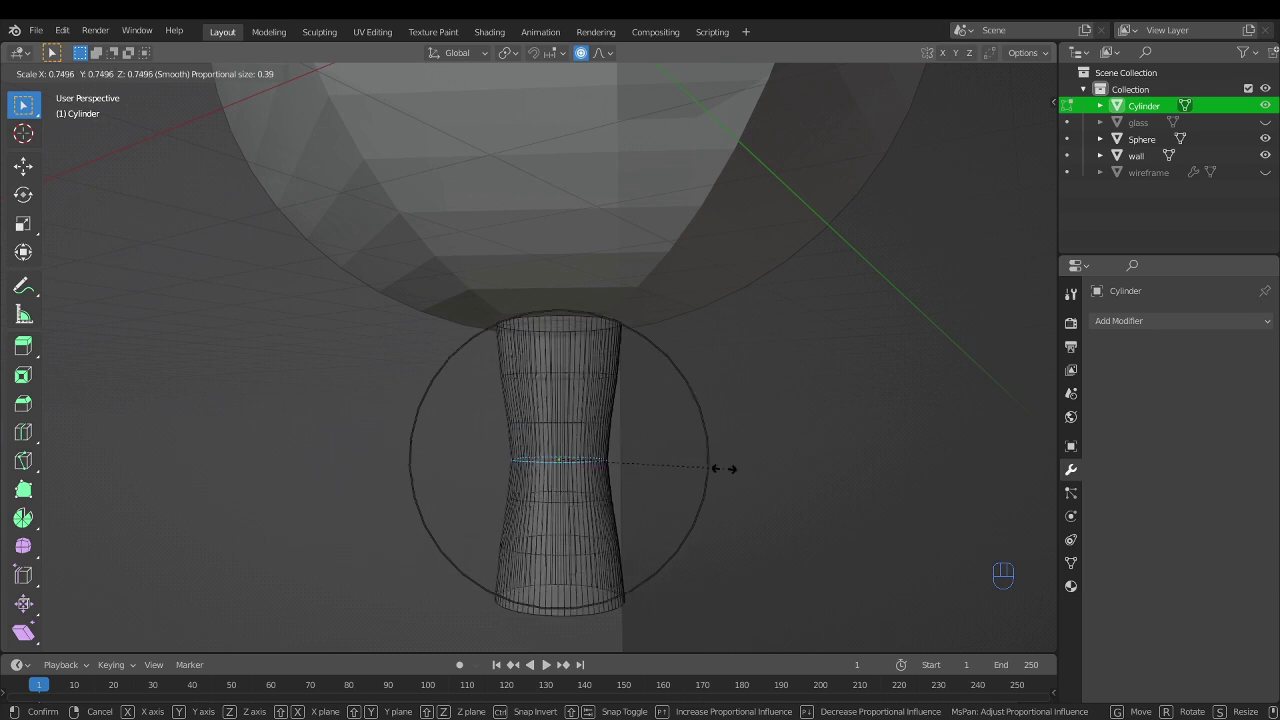
left_click(743, 468)
key("Tab")
scroll(743, 468, "down", 4)
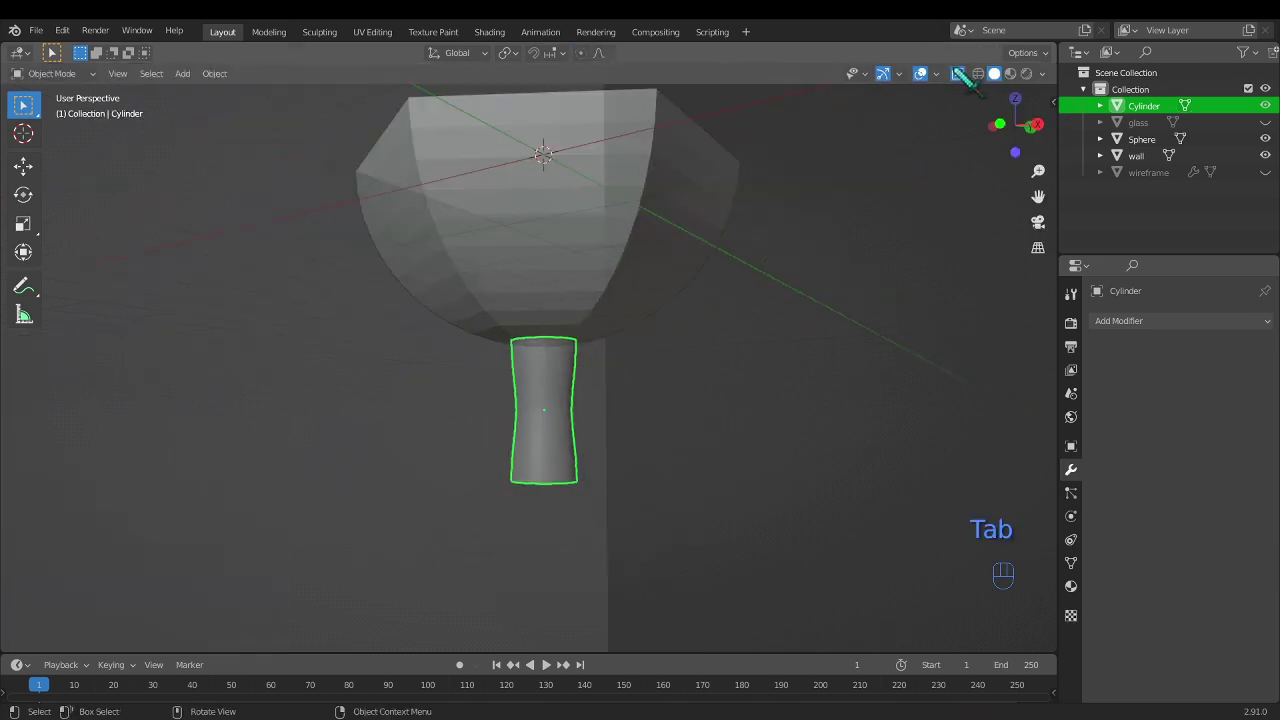
- Resize the waisted cylinder in X and Y, and shorten it along Z
scroll(690, 340, "up", 2)
key("s")
key("shift+z")
left_click(700, 364)
key("s")
key("z")
left_click(694, 360)
- Raise the waisted cylinder about 0.06 m along Z into the bowl's base and scale it by 0.834 in X and Y
key("s")
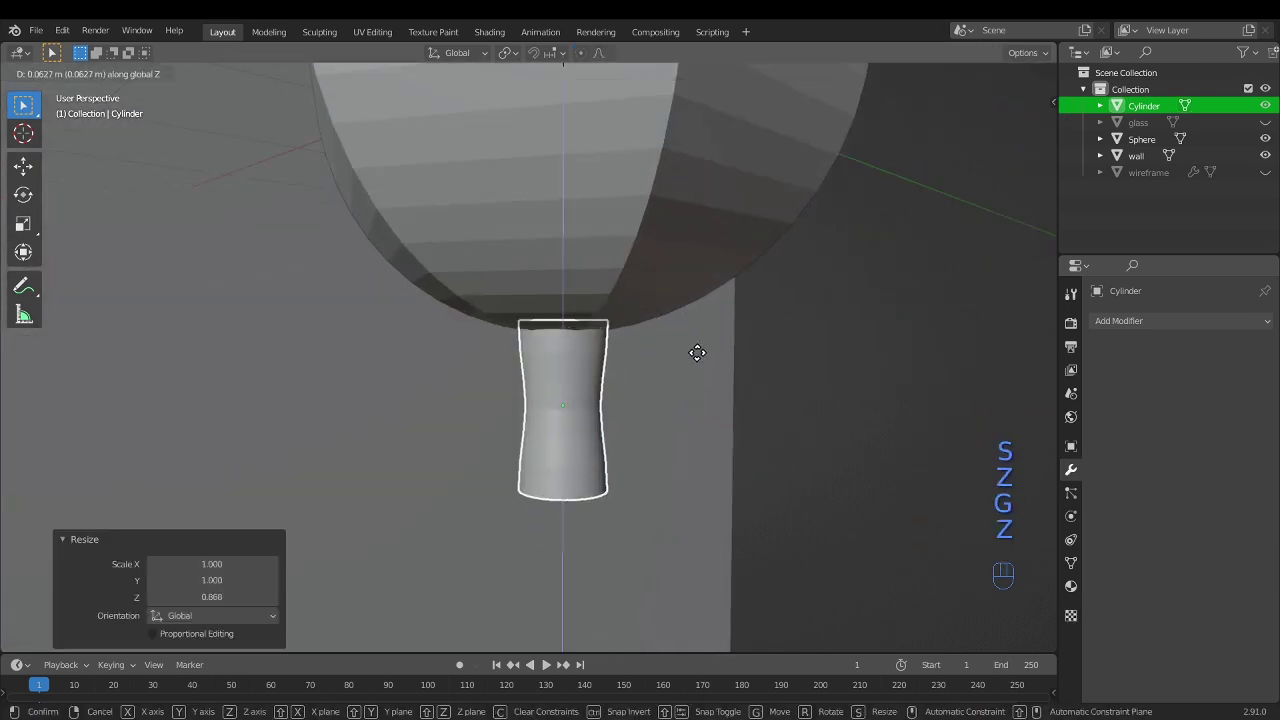
key("shift+z")
left_click(674, 363)
scroll(674, 363, "down", 6)
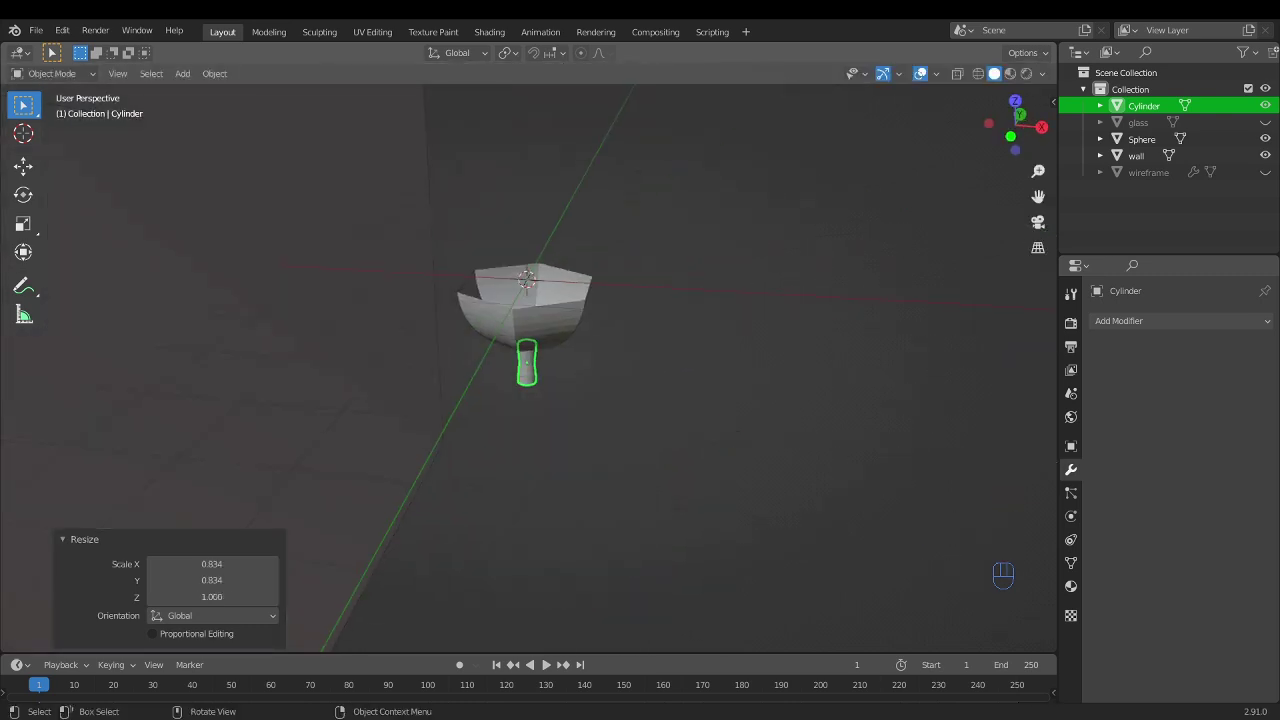
- Bevel the cylinder's middle edge loop with 7 segments and a width of about 0.25 m
key("Tab")
scroll(571, 423, "up", 10)
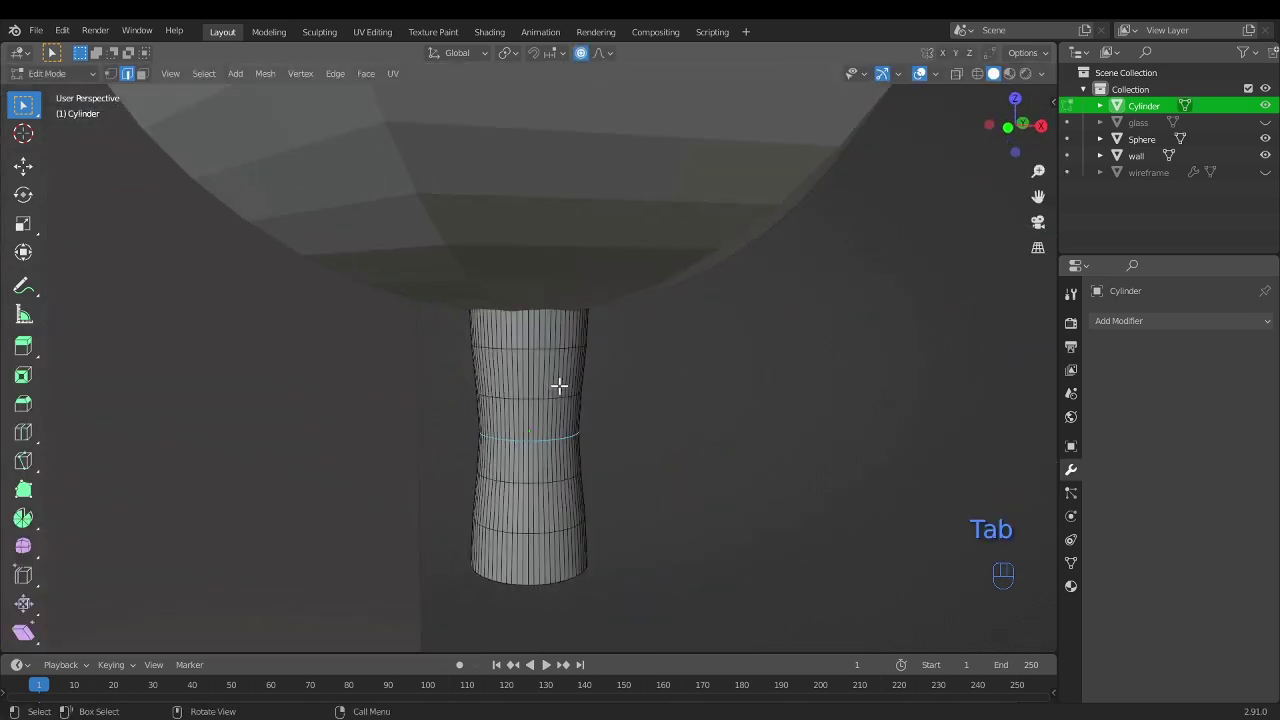
key("ctrl+b")
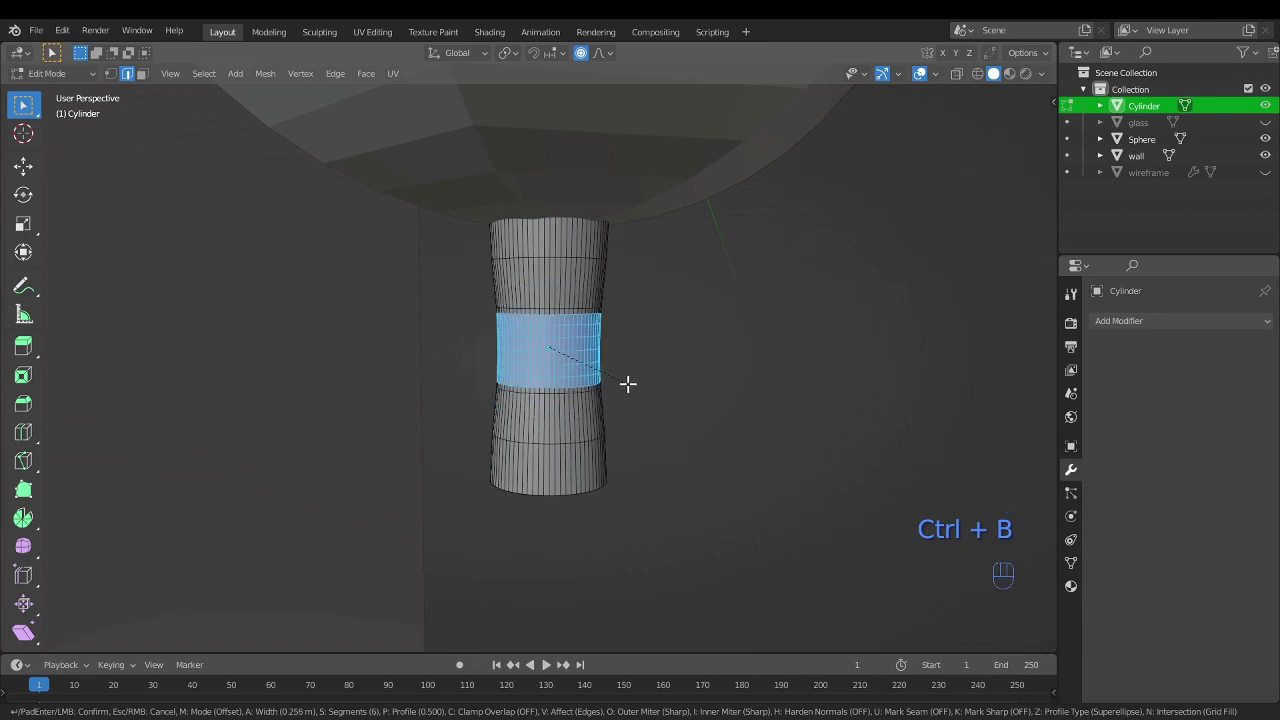
scroll(627, 384, "up", 1)
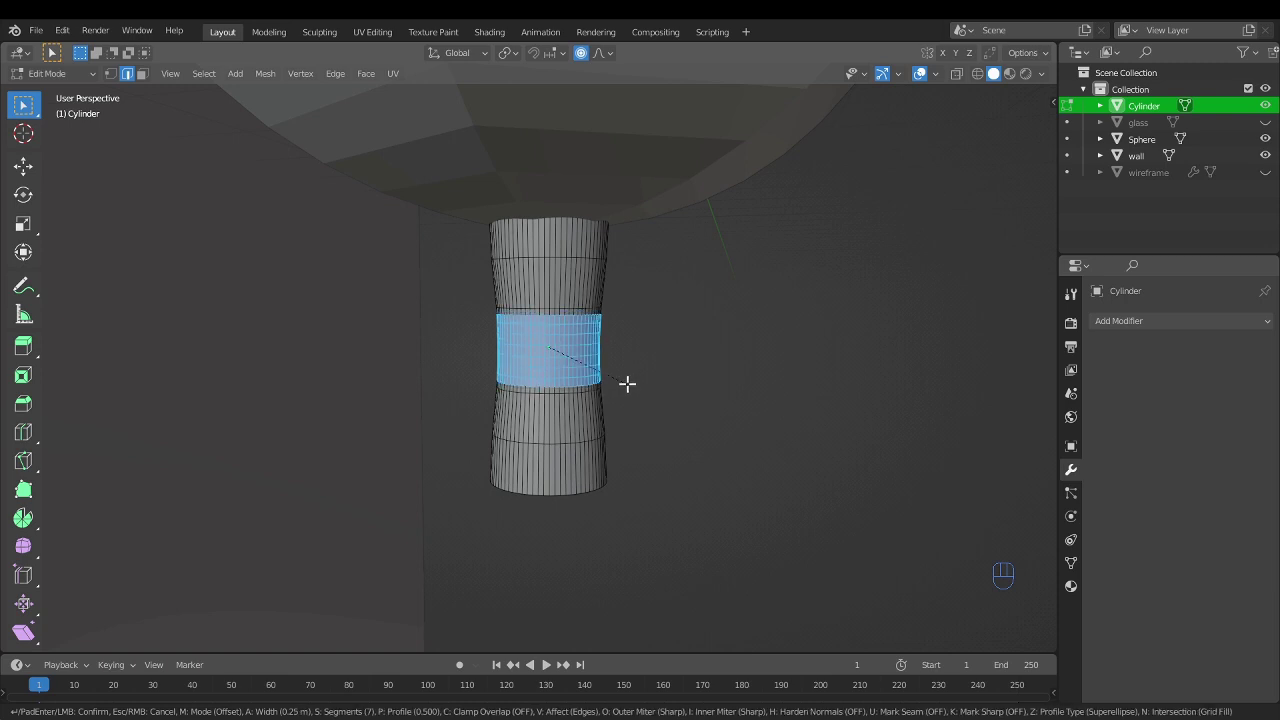
left_click(627, 384)
key("Tab")
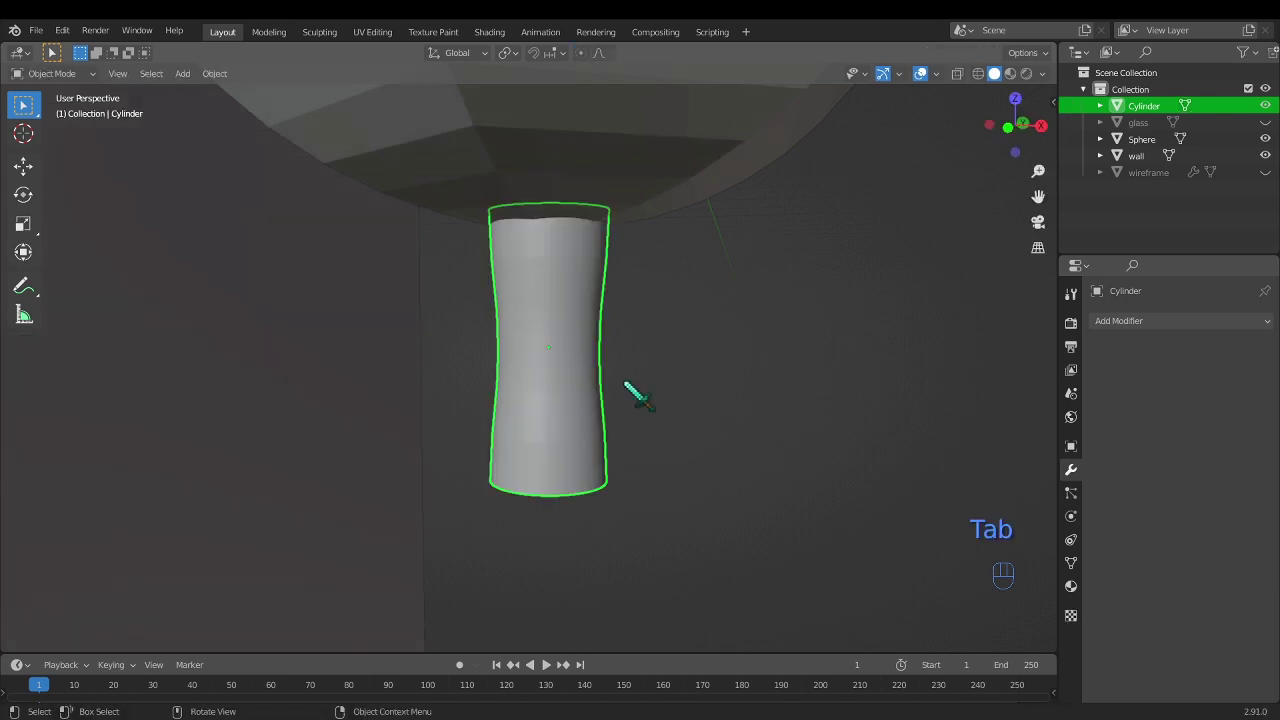
- Unhide the glass and wireframe objects
mouse_move(634, 391)
middle_mouse_down()
mouse_move(620, 386)
mouse_move(655, 392)
middle_mouse_up()
scroll(594, 417, "down", 5)
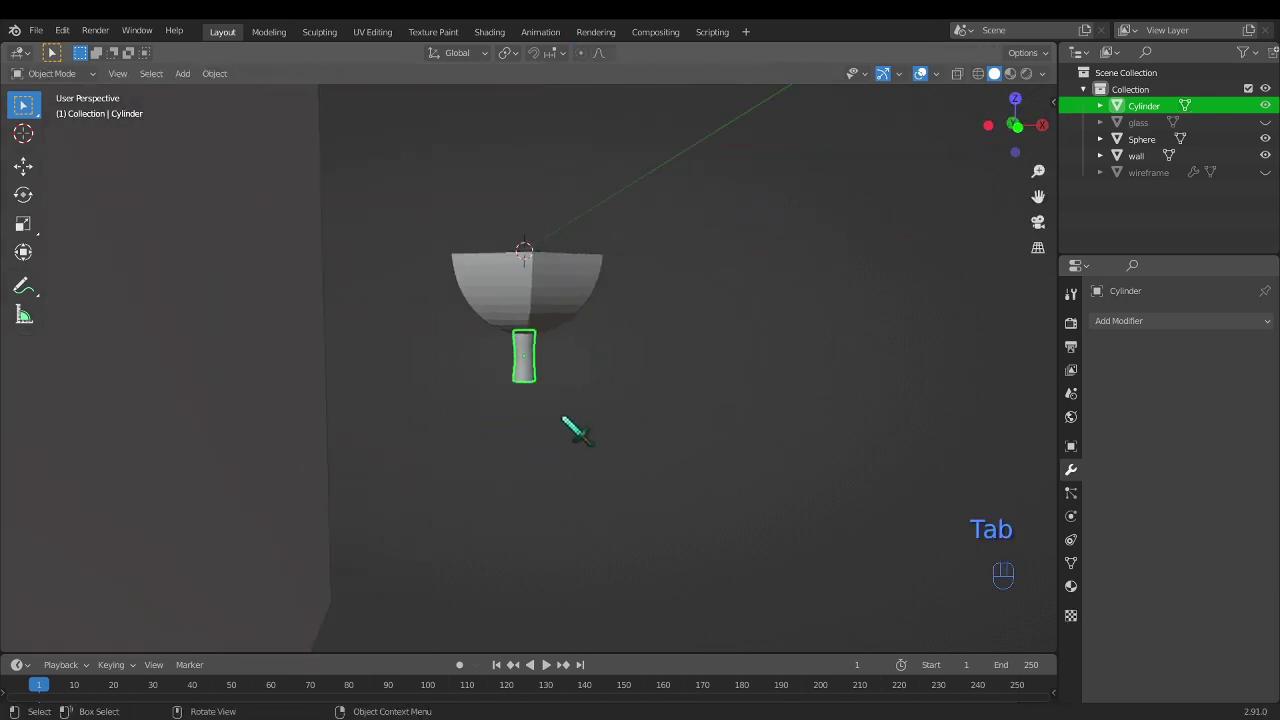
middle_click_drag(571, 429, 508, 450)
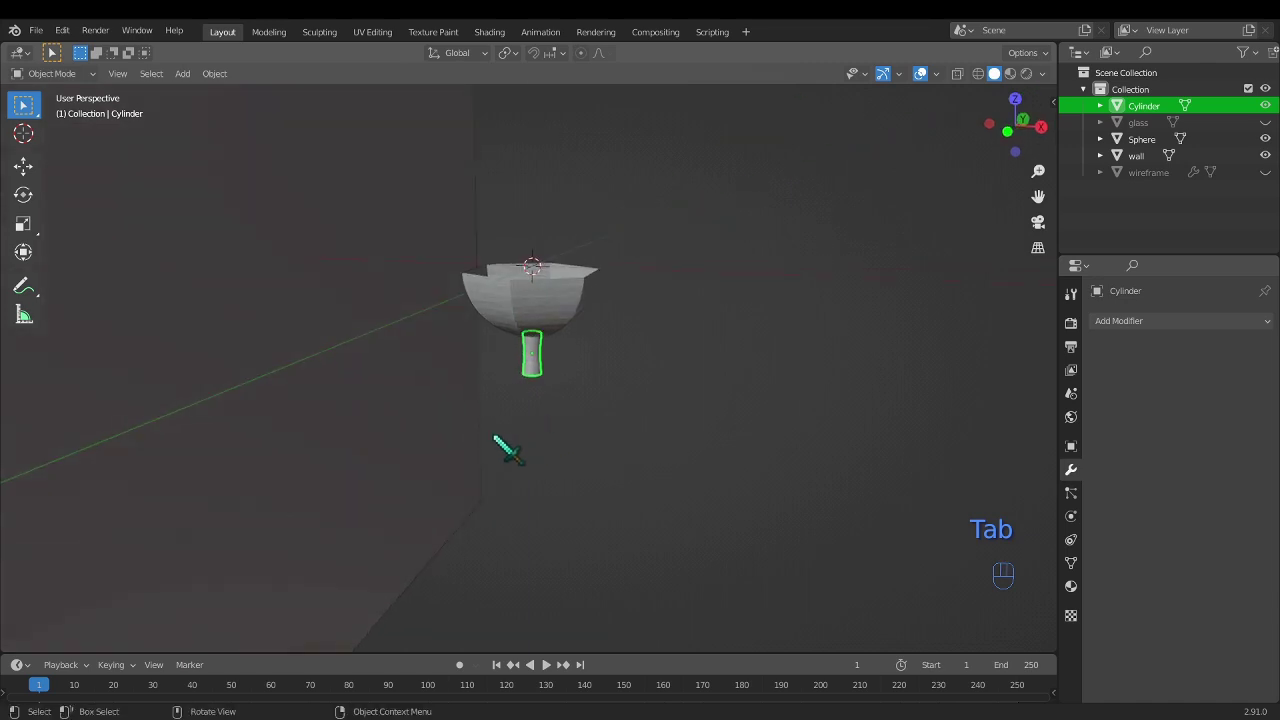
left_click(1265, 121)
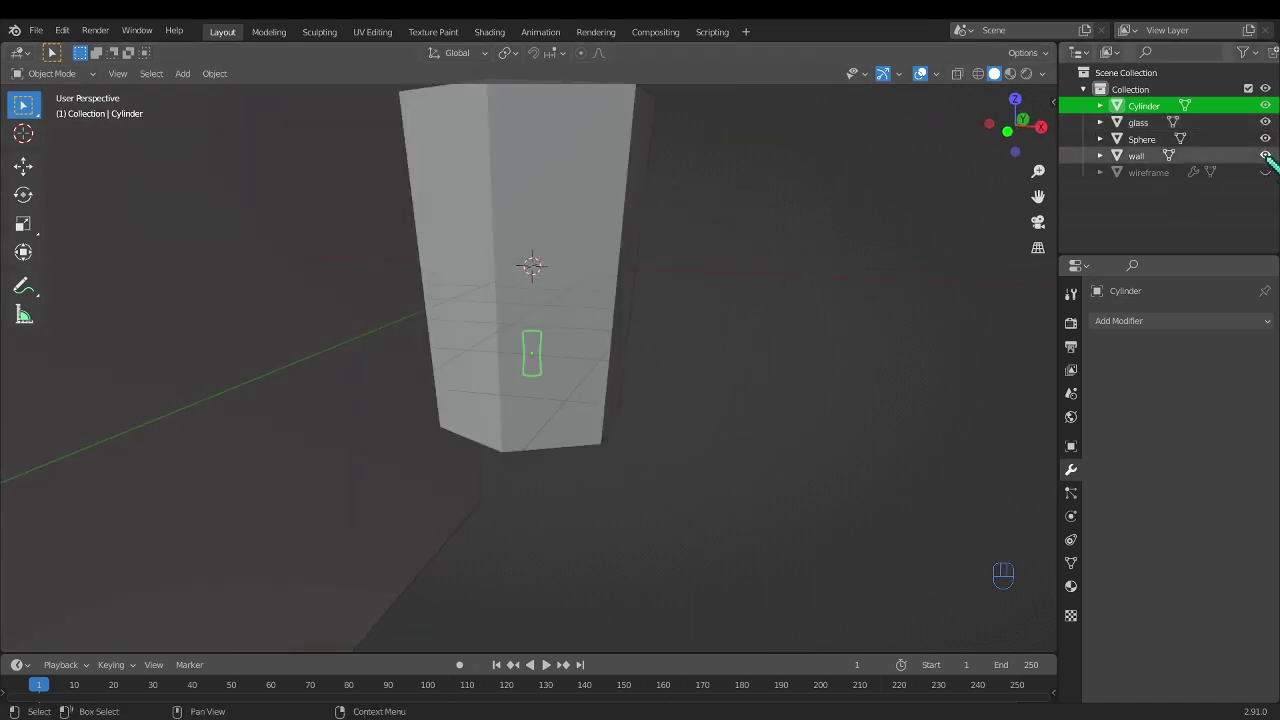
left_click(1265, 172)
- Move the half sphere and cylinder together about 2 m down along Z to the bottom of the lantern body
middle_click_drag(700, 280, 622, 385)
scroll(614, 405, "up", 2)
middle_click_drag(606, 429, 600, 349)
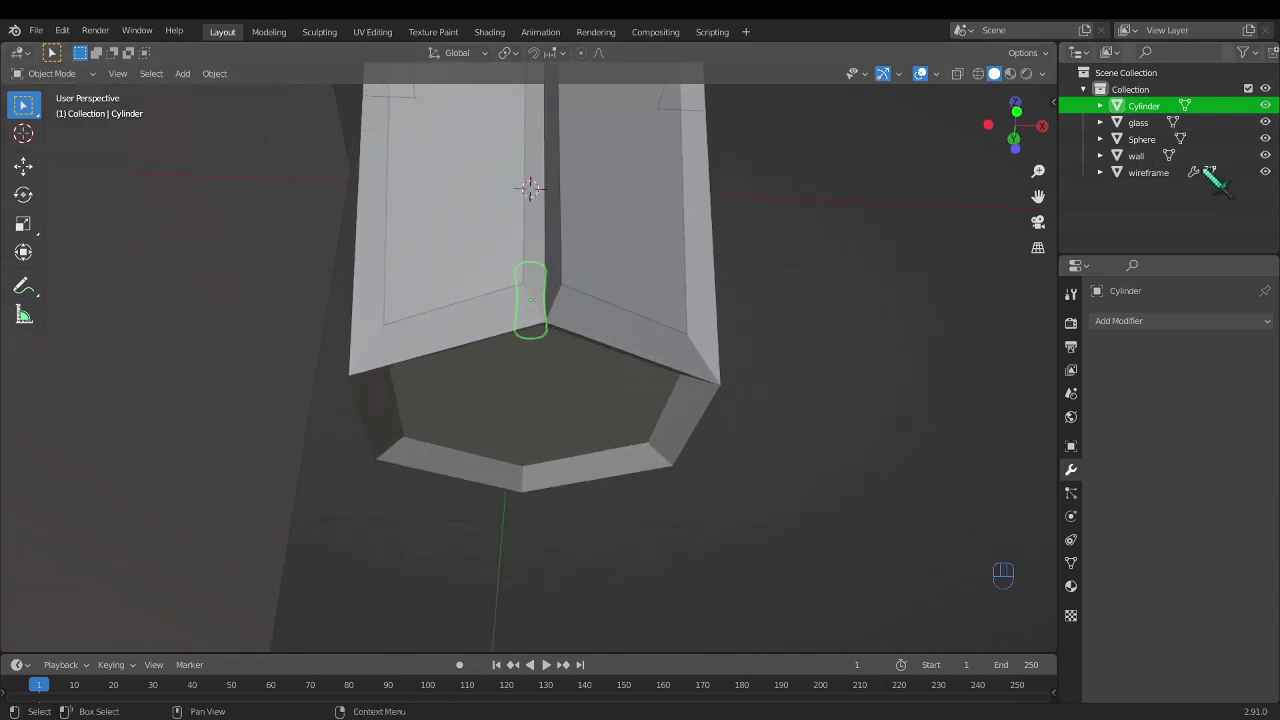
left_click(1152, 141, "ctrl")
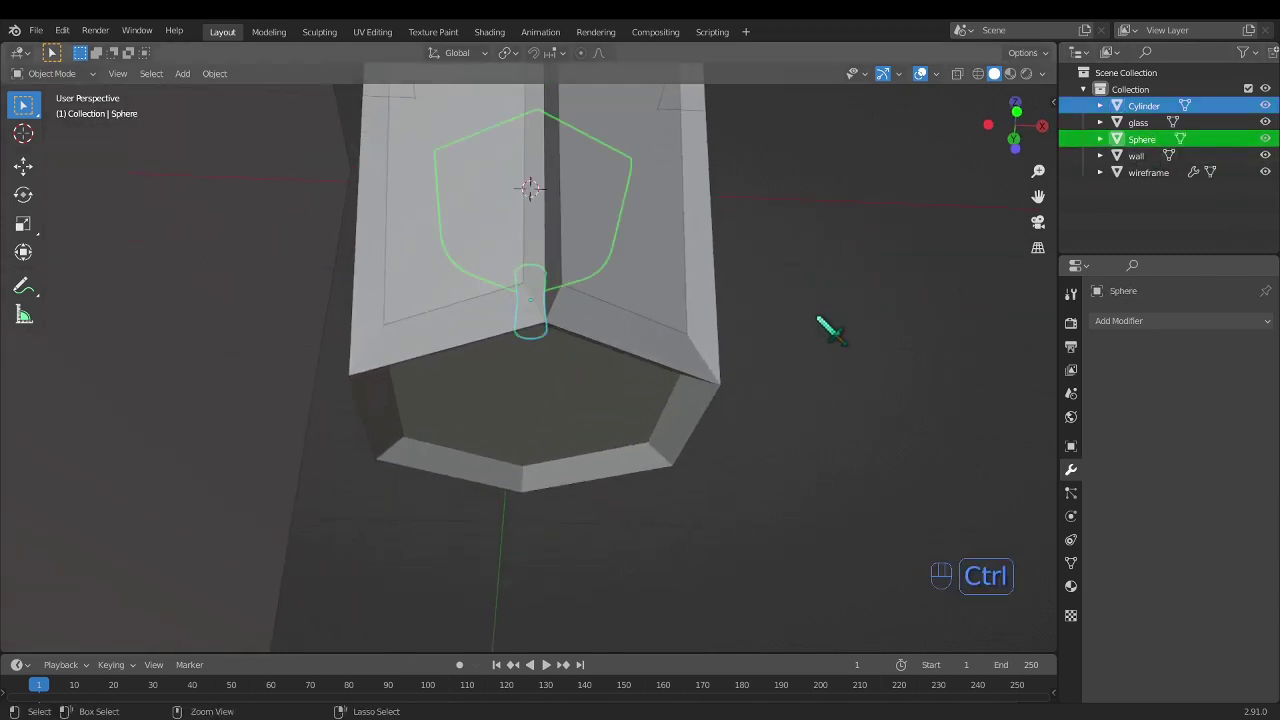
key("g")
key("z")
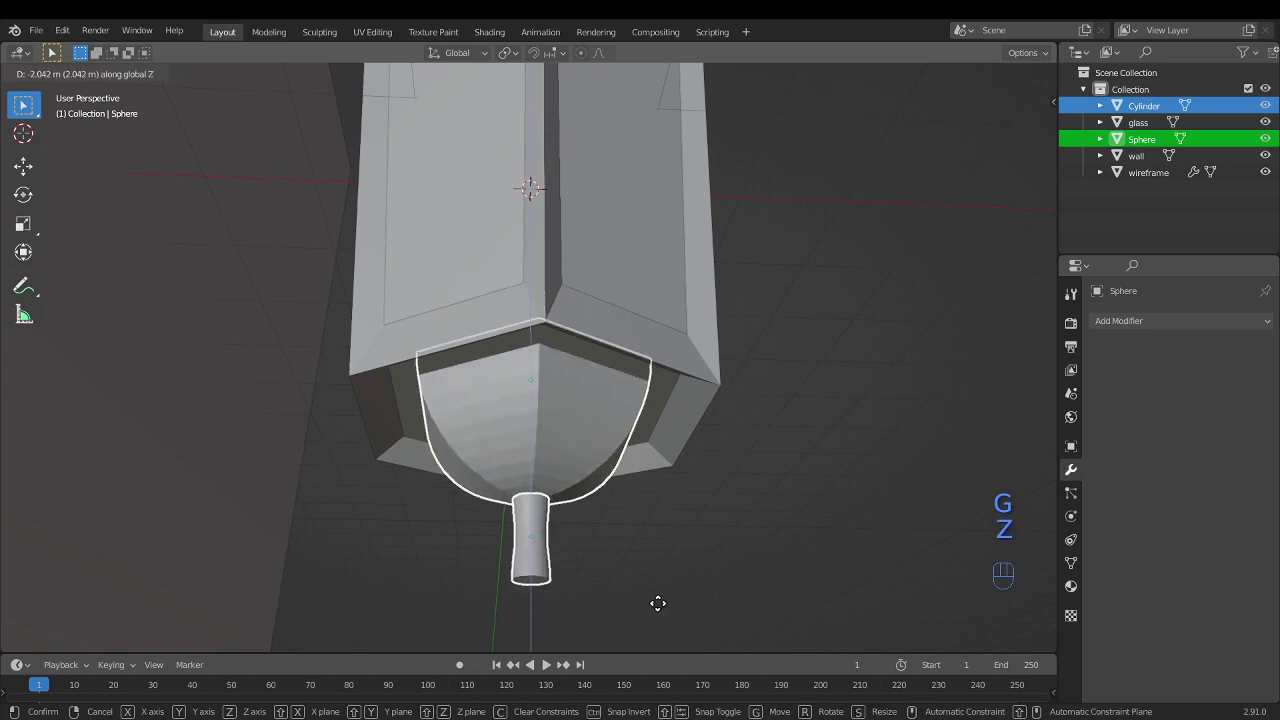
left_click(655, 620)
- Scale the half-sphere bowl by 1.345 in X and Y to better match the frame's base
middle_click_drag(458, 420, 554, 363)
left_click(572, 415)
key("s")
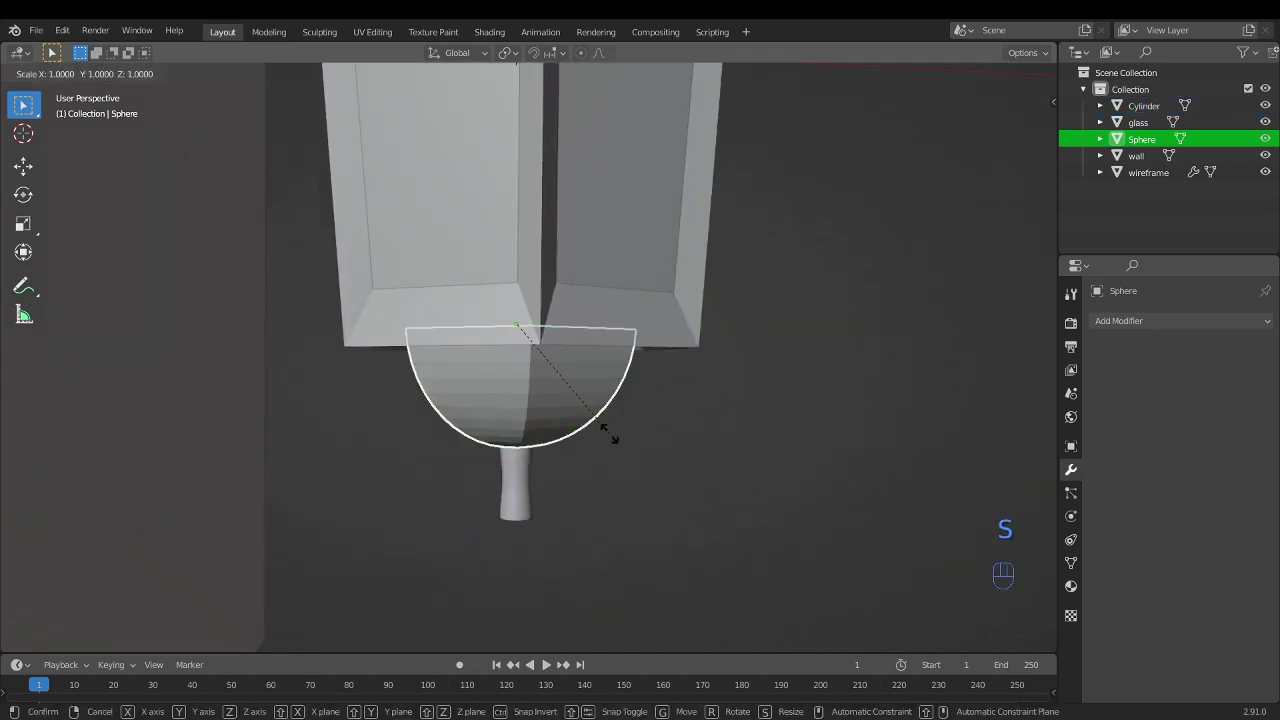
key("shift+z")
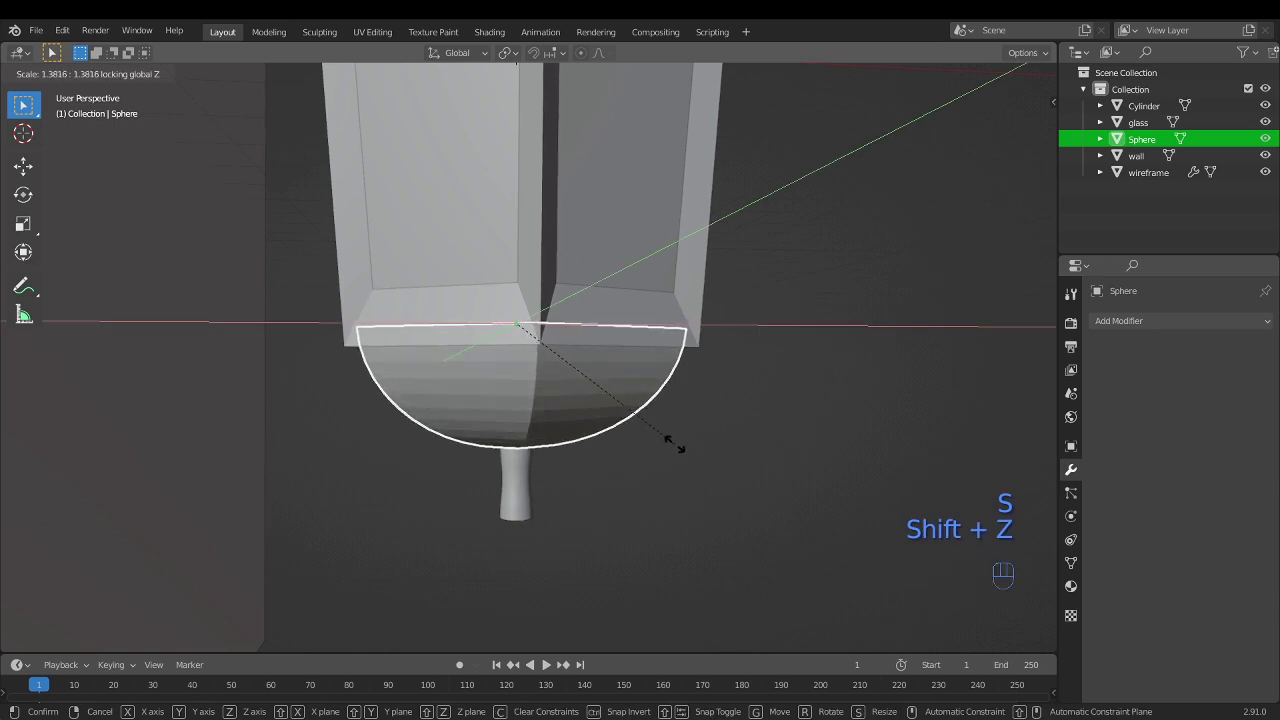
left_click(668, 450)
- Lower the waisted cylinder about 0.017 m along Z beneath the widened bowl
middle_click_drag(651, 457, 598, 218, "shift")
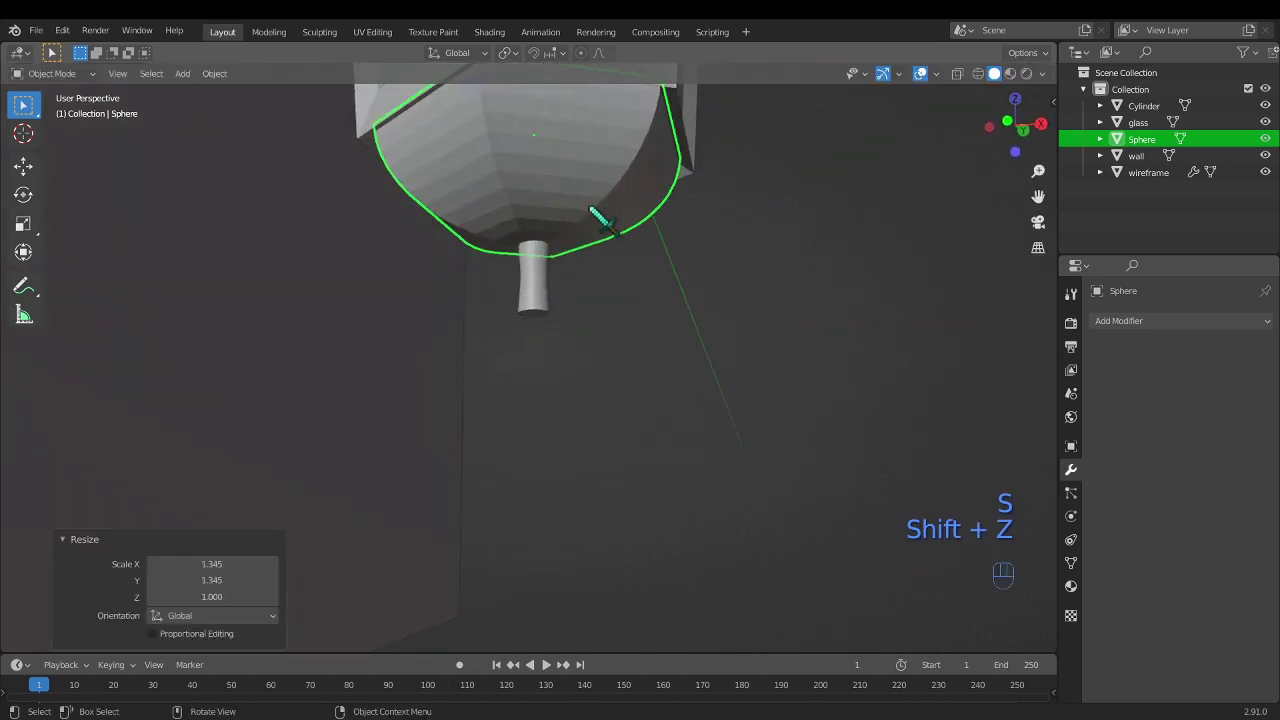
left_click(540, 300)
key("g")
key("x")
key("z")
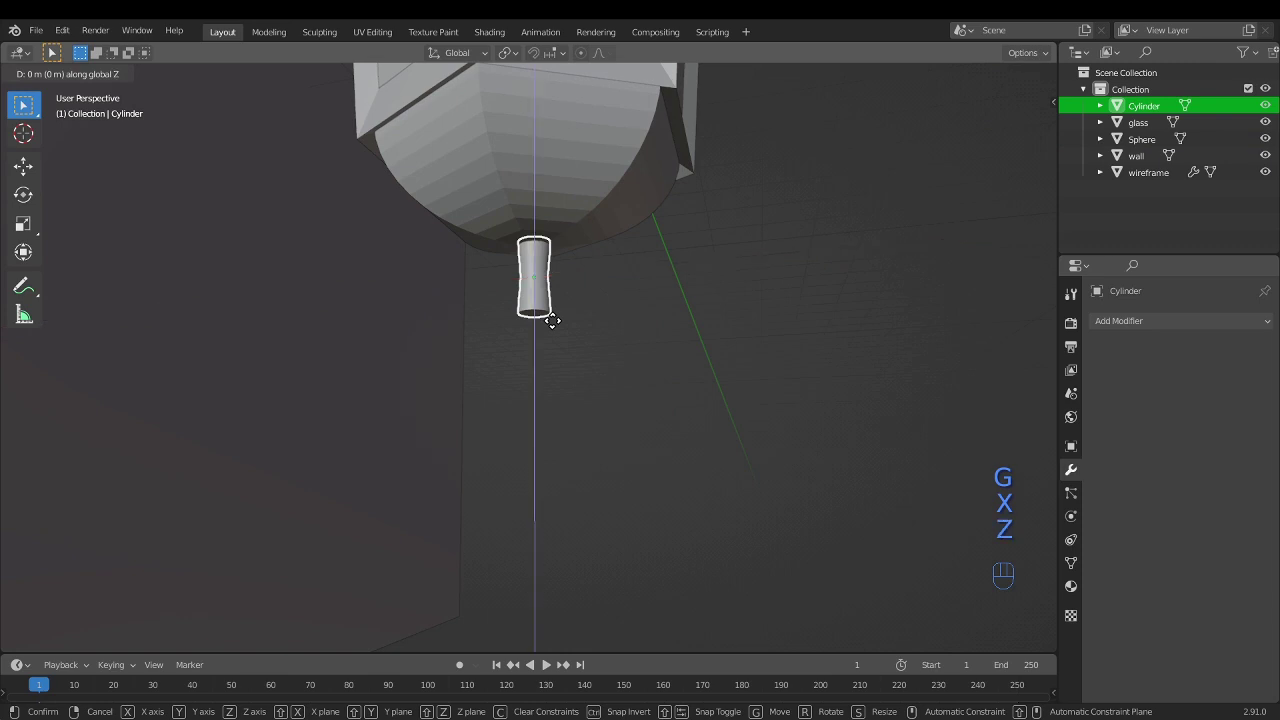
left_click(552, 322)
- Enlarge the waisted cylinder by 1.086 in X and Y, slightly along Z, and by 1.196 overall
key("s")
key("shift+z")
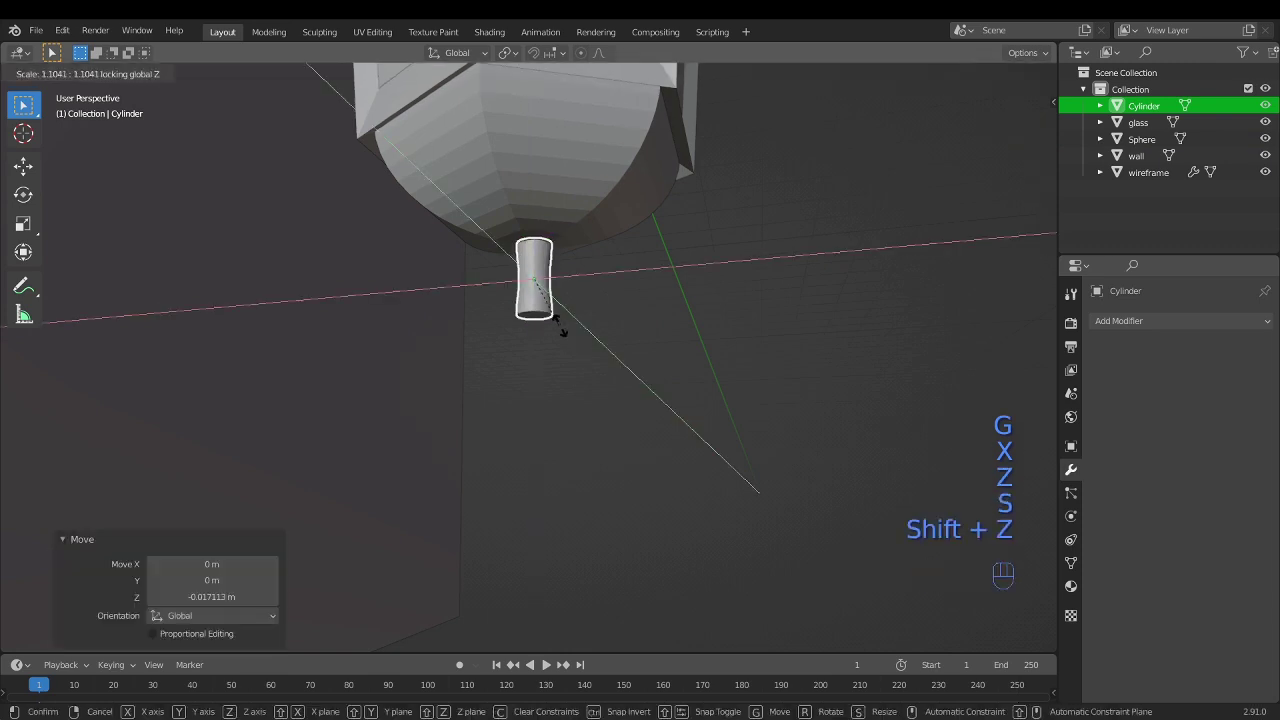
left_click(562, 330)
key("s")
key("z")
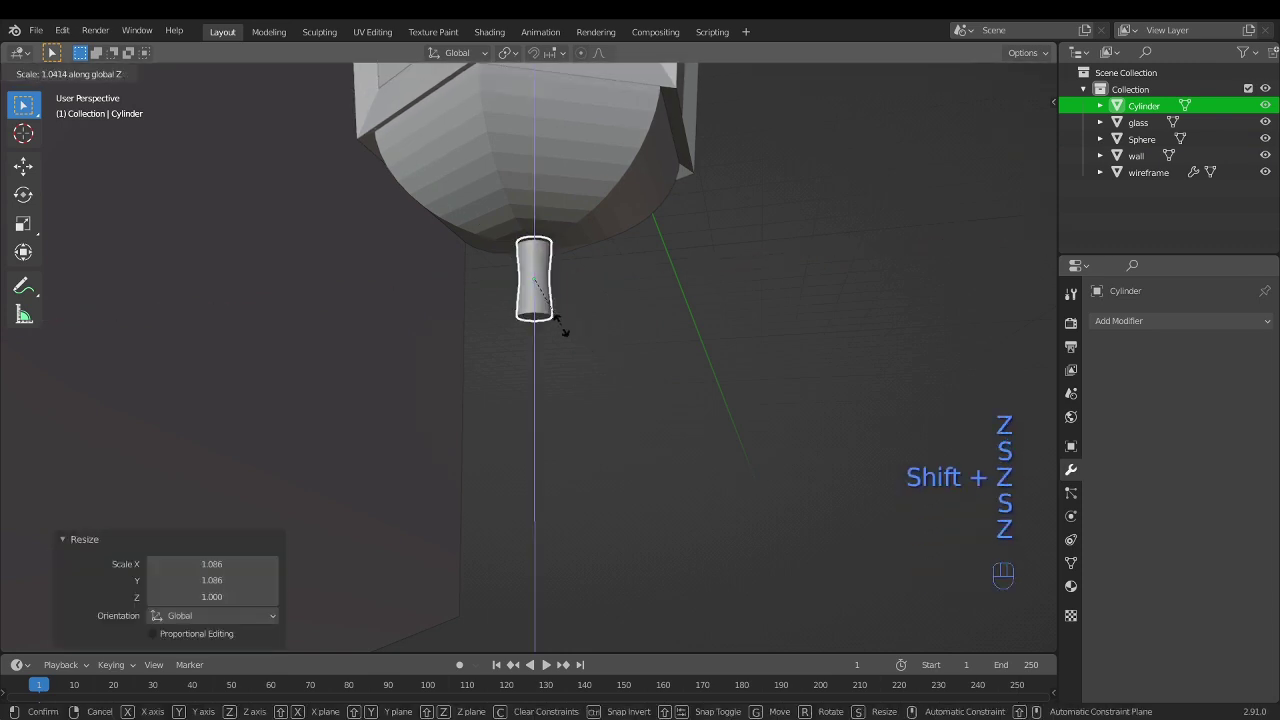
left_click(566, 331)
key("s")
left_click(574, 333)
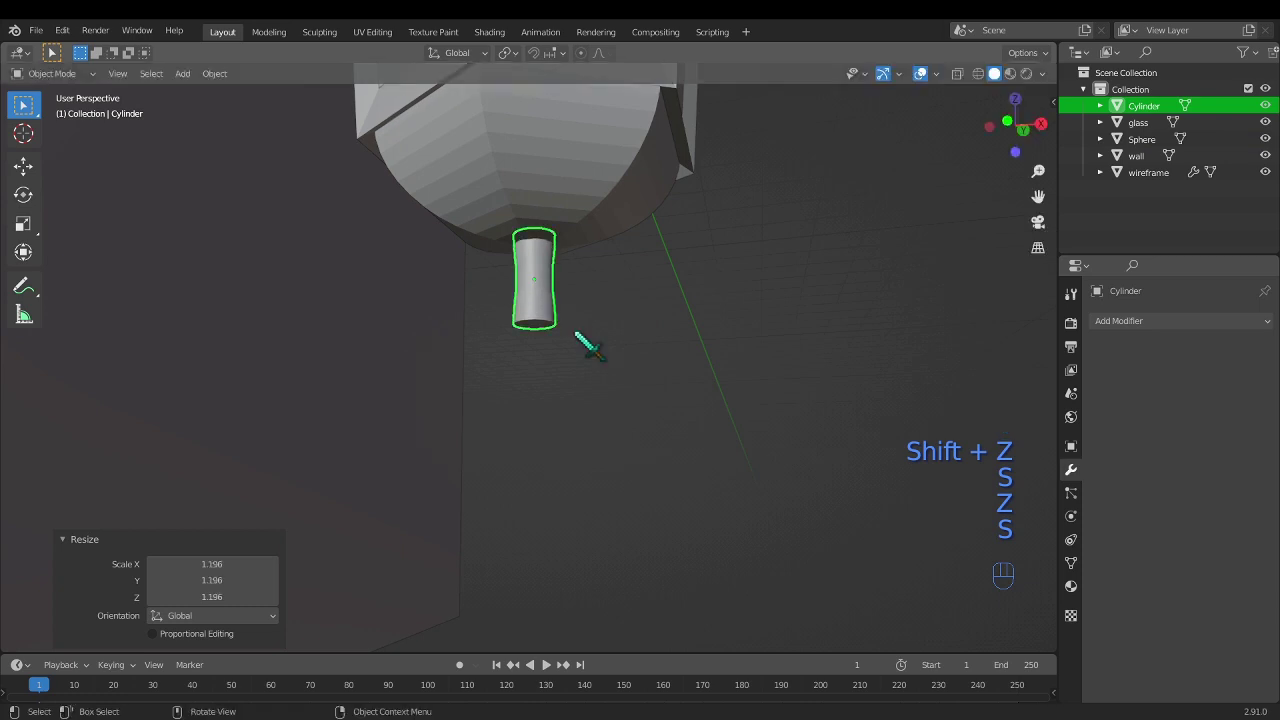
- Move the enlarged cylinder about 0.074 m down along Z
key("g")
key("z")
left_click(577, 343)
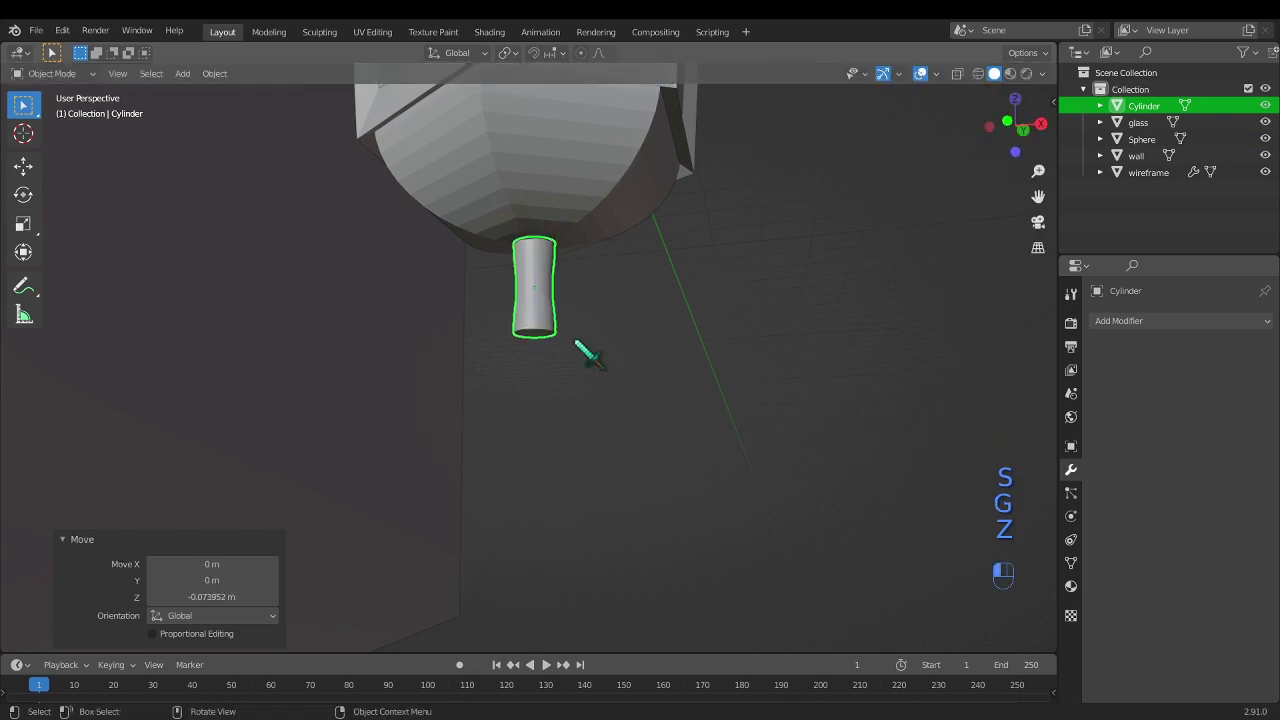
- Stretch the half-sphere bowl under the frame by 1.133 along Z
middle_click_drag(535, 268, 450, 297)
scroll(534, 314, "down", 3)
scroll(534, 323, "up", 3)
left_click(548, 305)
key("s")
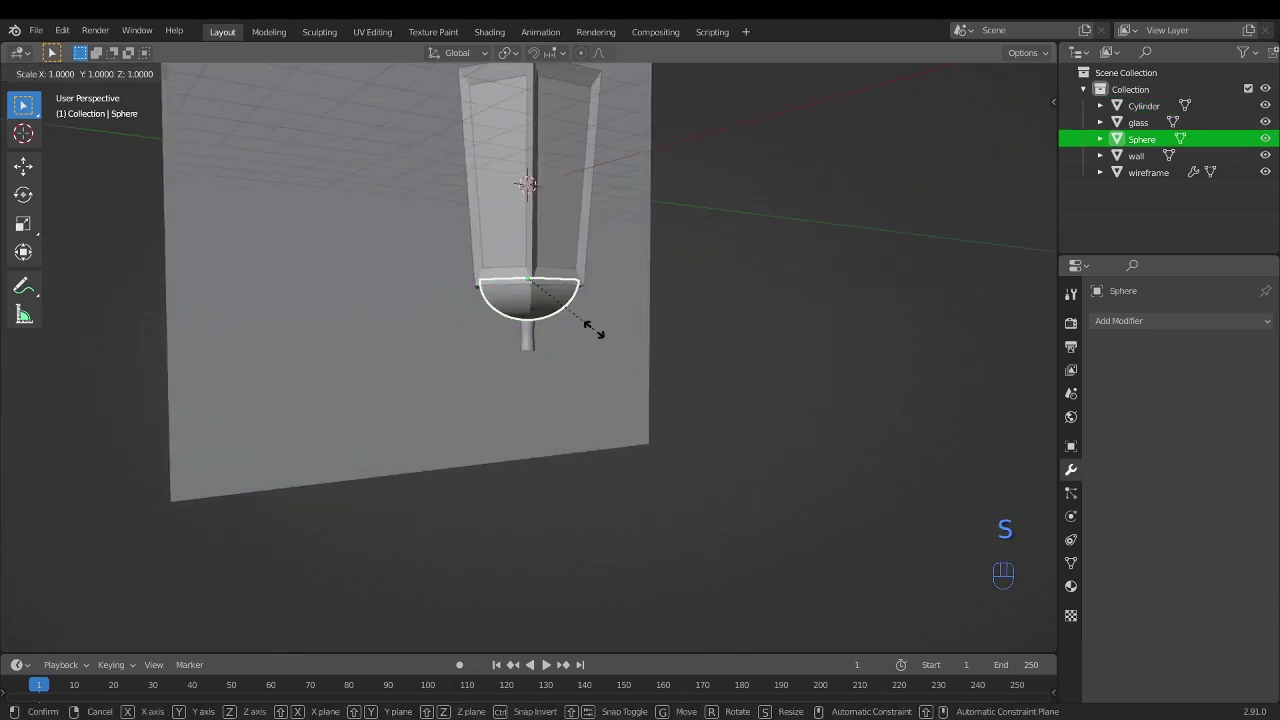
key("z")
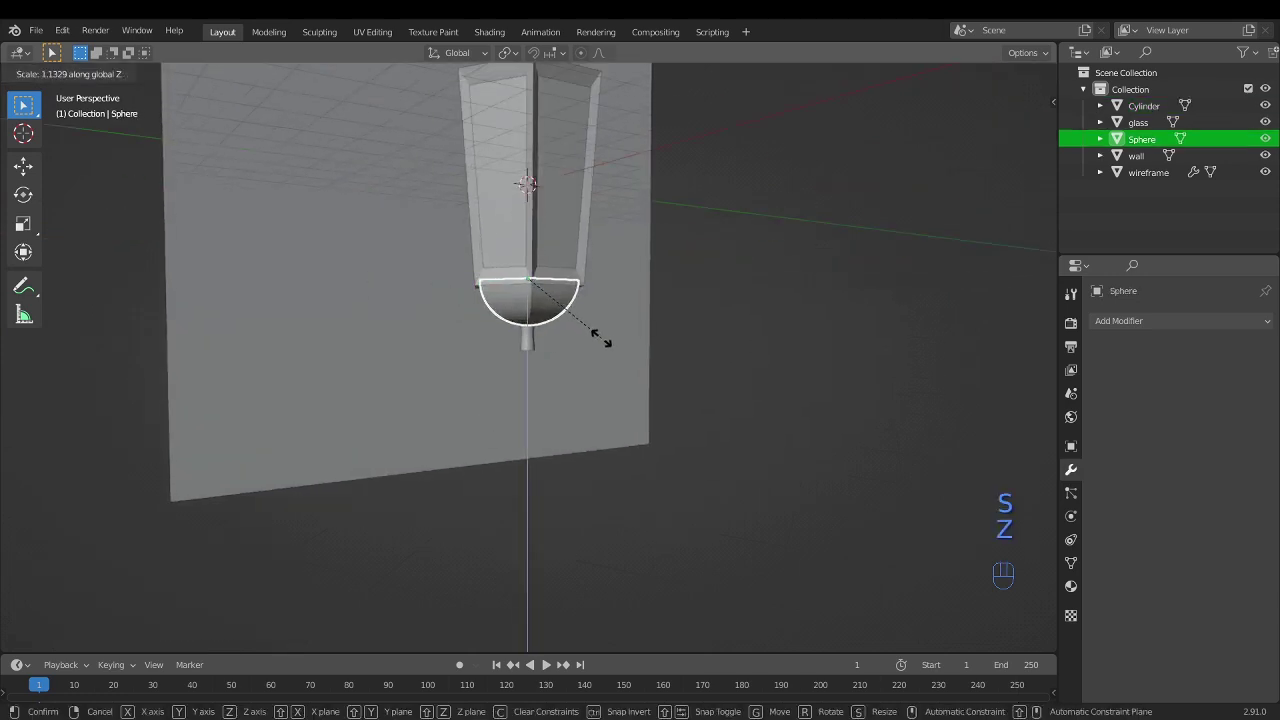
left_click(601, 340)
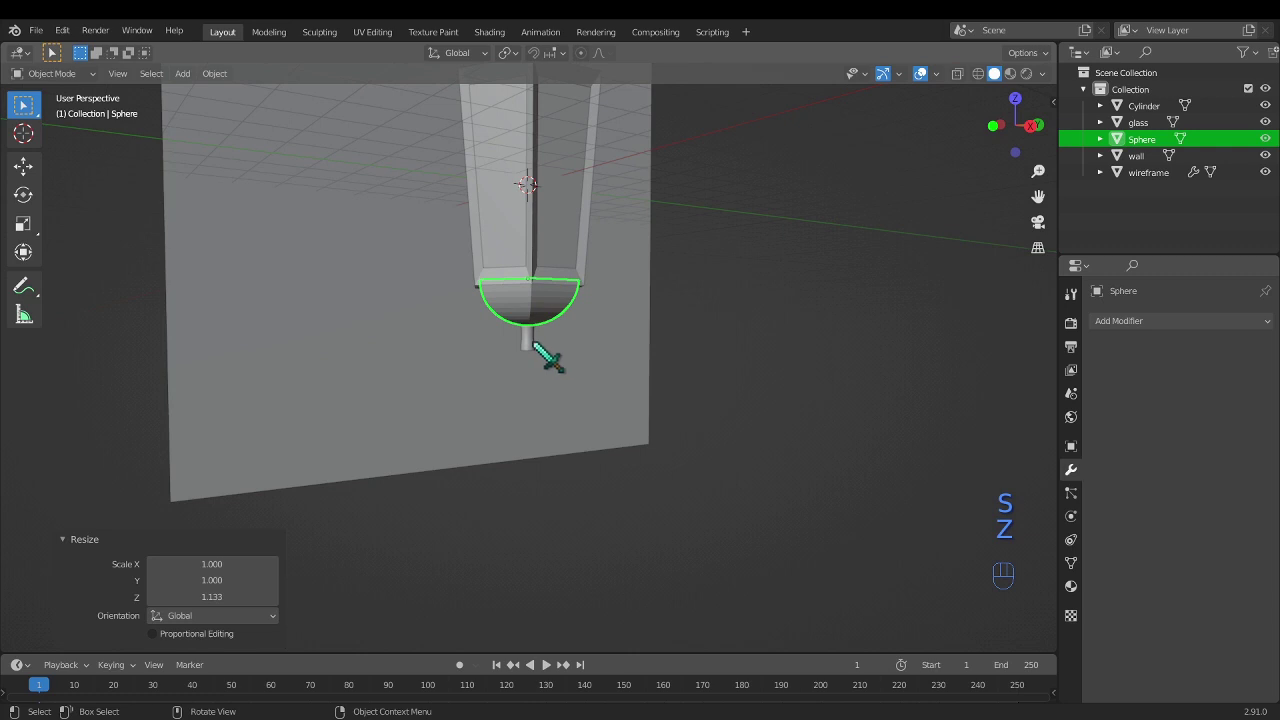
- Lower the waisted cylinder about 0.081 m along Z beneath the deepened bowl
left_click(529, 342)
key("g")
key("z")
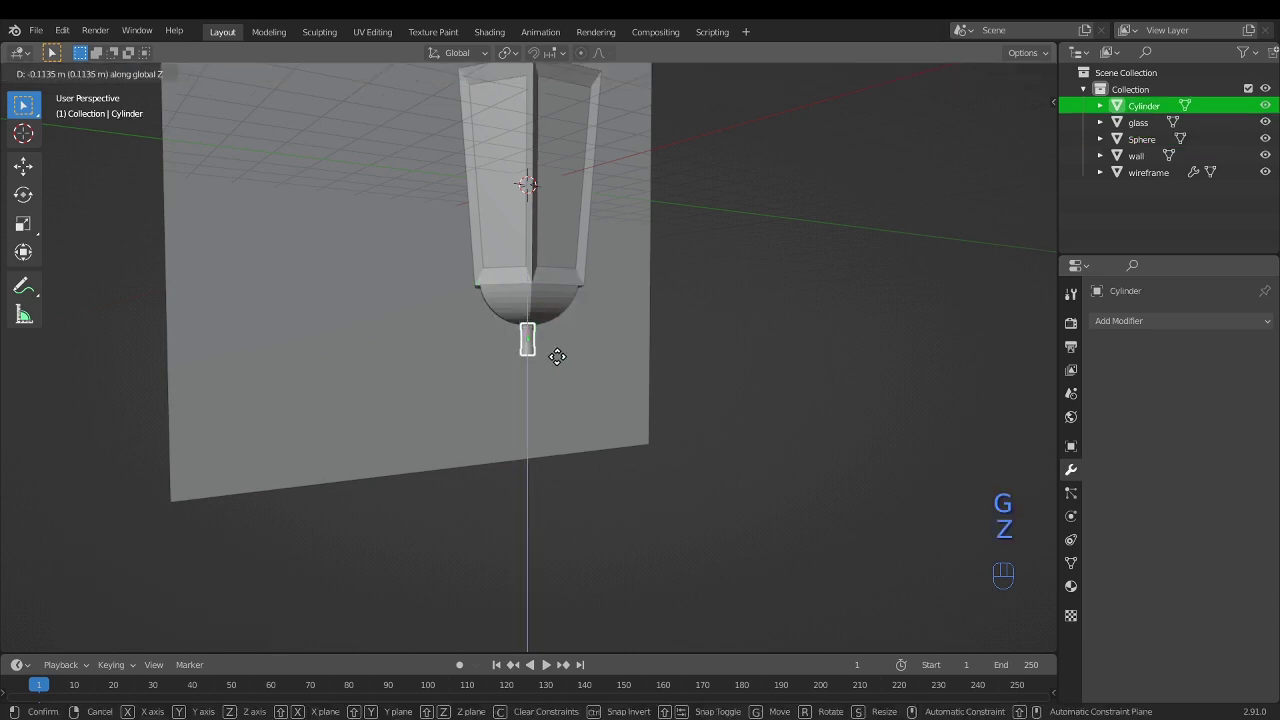
left_click(560, 358)
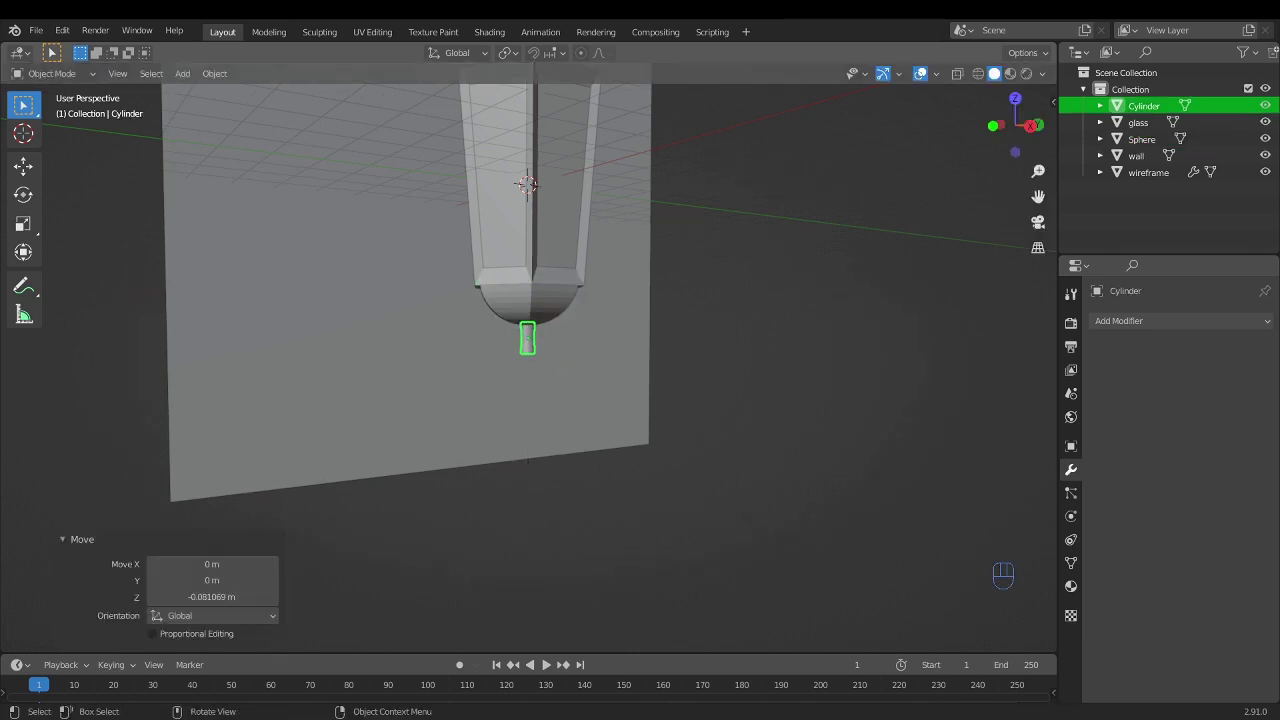
- Duplicate the half-sphere bowl and move the copy about 5.33 m up along Z above the frame
left_click(551, 313)
middle_click_drag(563, 337, 586, 451, "shift")
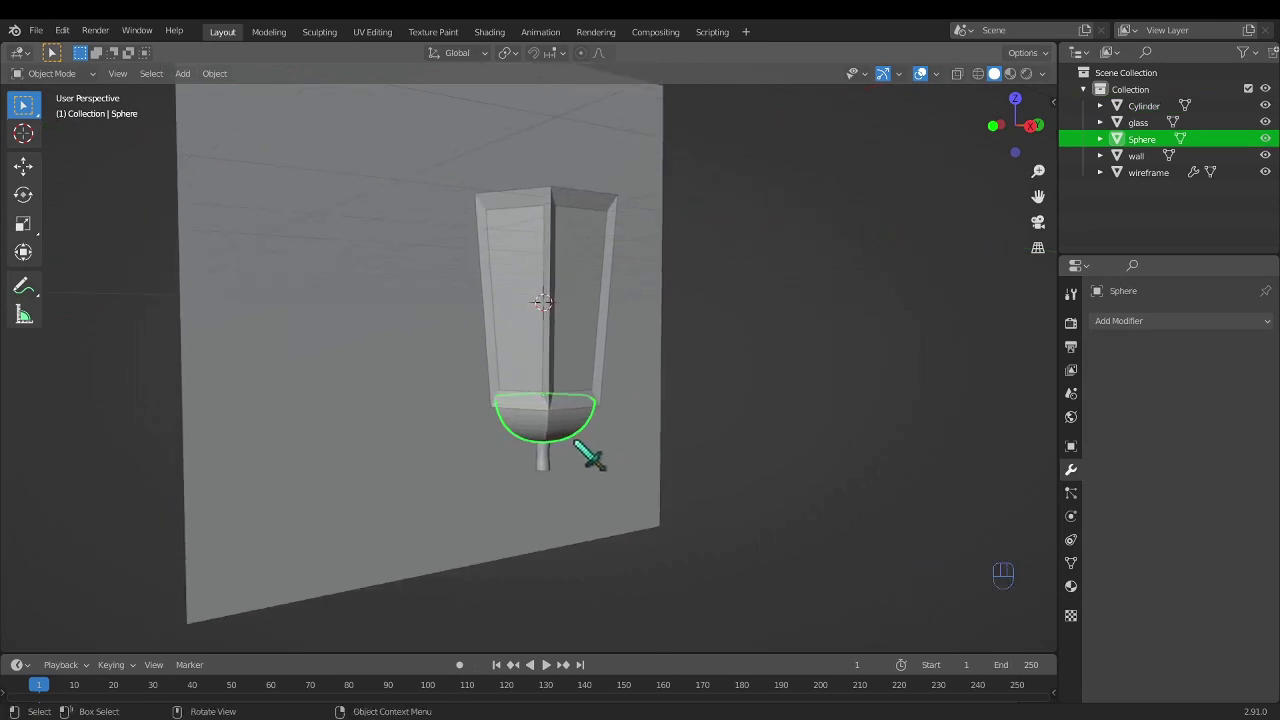
key("shift+d")
key("g")
key("z")
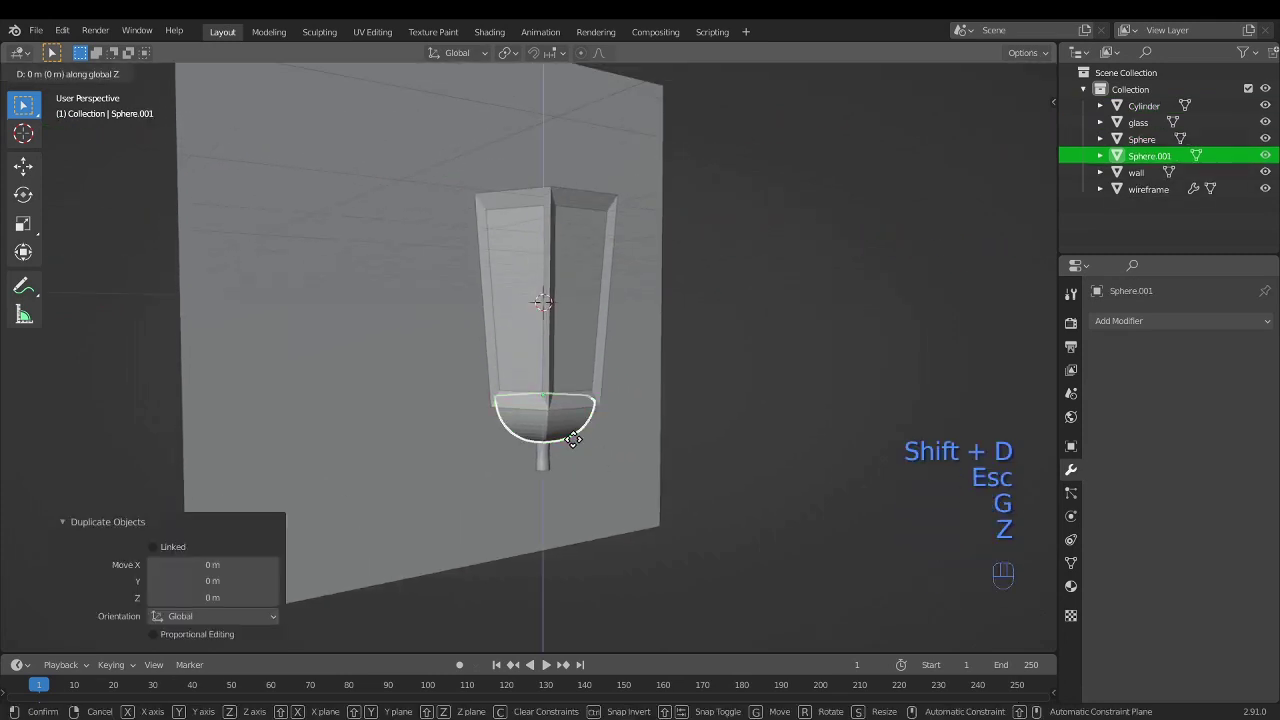
left_click(612, 230)
- Rotate the duplicated half-sphere 180° about X so it forms a dome
middle_click_drag(614, 234, 621, 257)
key("r")
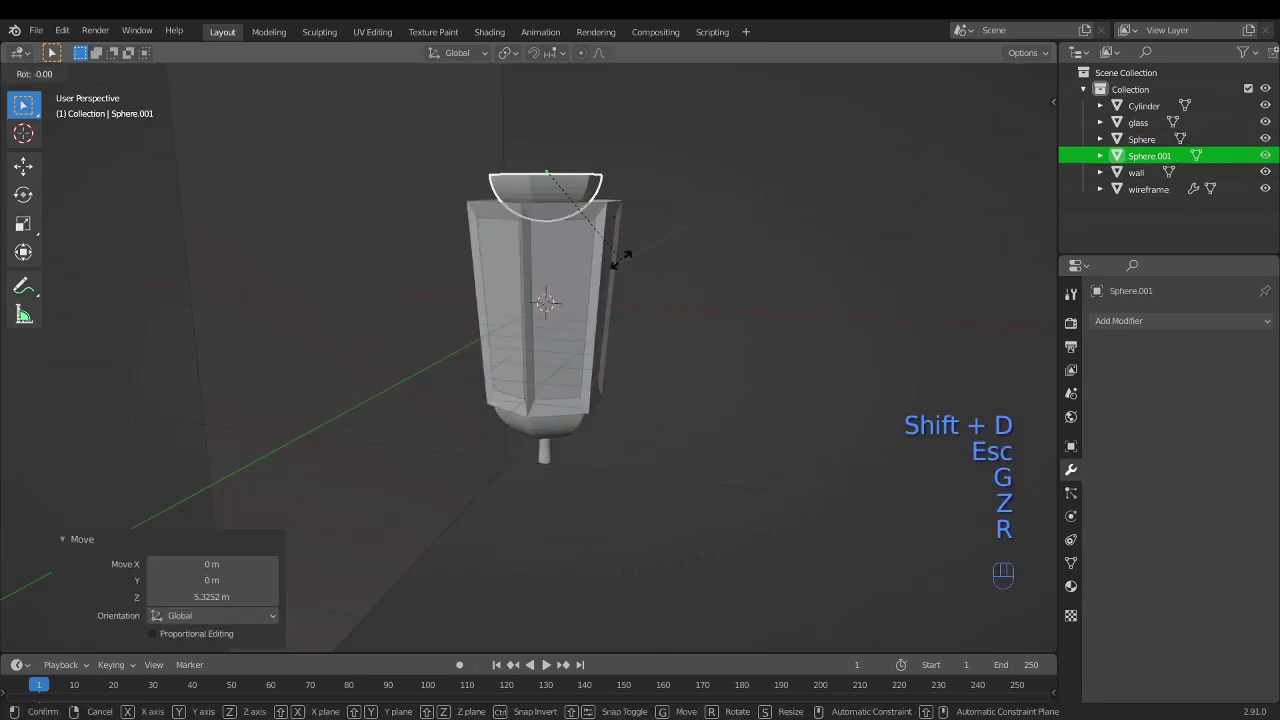
type("x180")
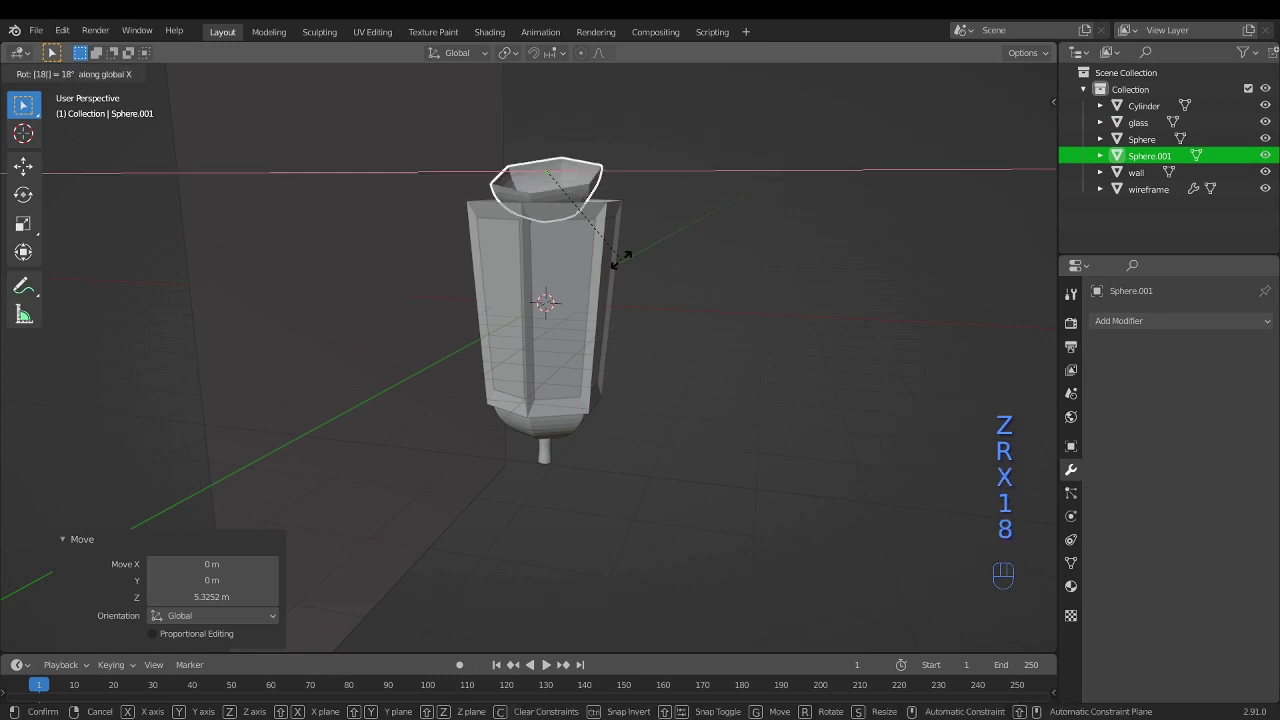
key("Return")
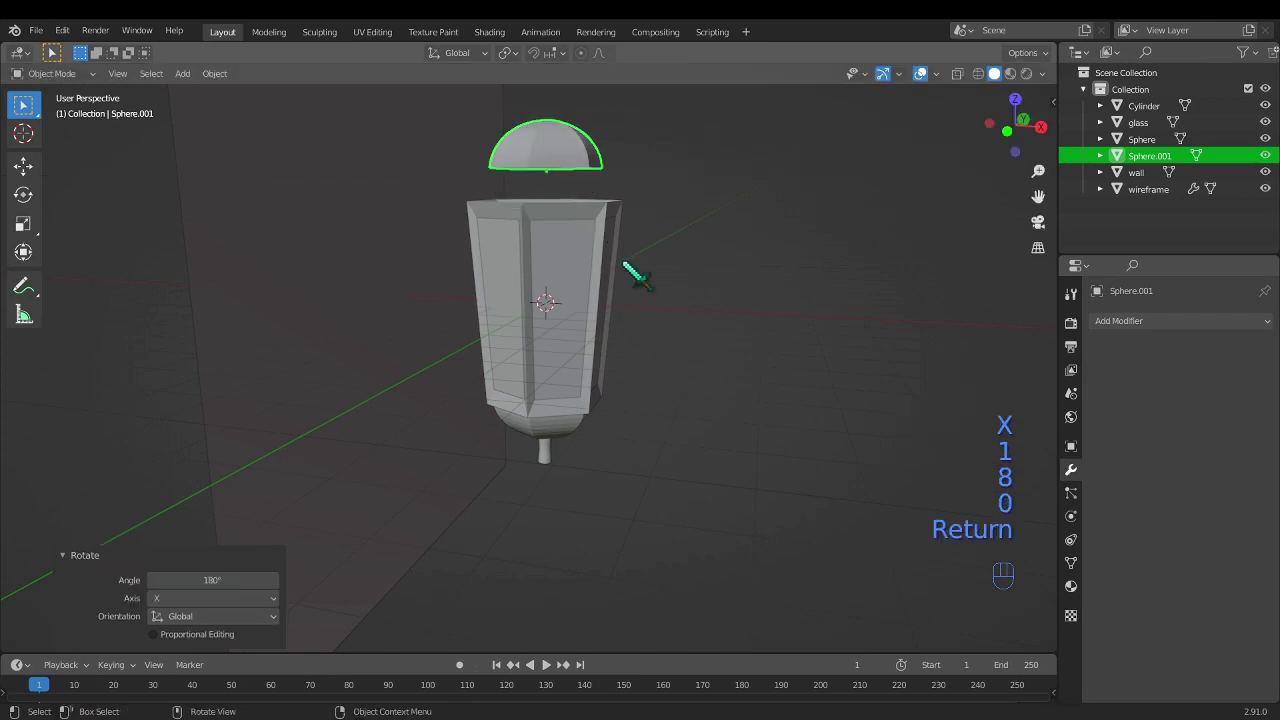
- From the top view, scale the dome by 1.207 in X and Y to fit the frame's upper hexagon
left_click(1016, 100)
key("s")
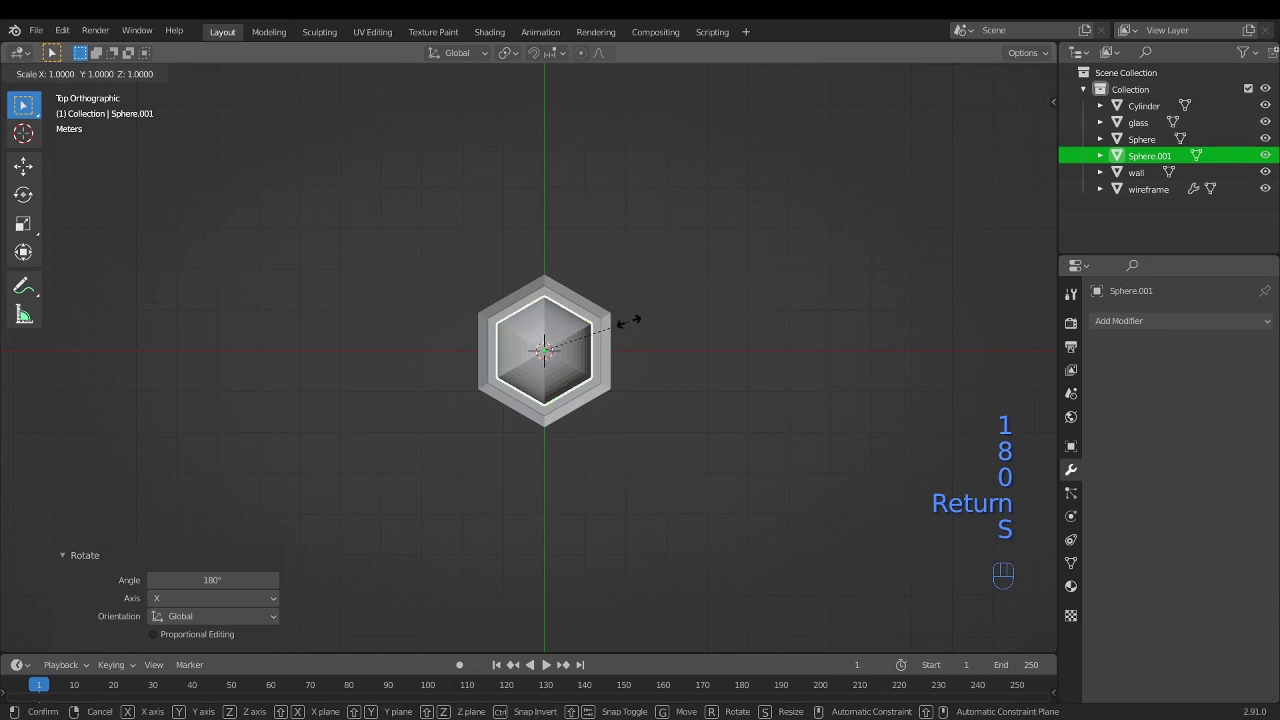
key("shift+z")
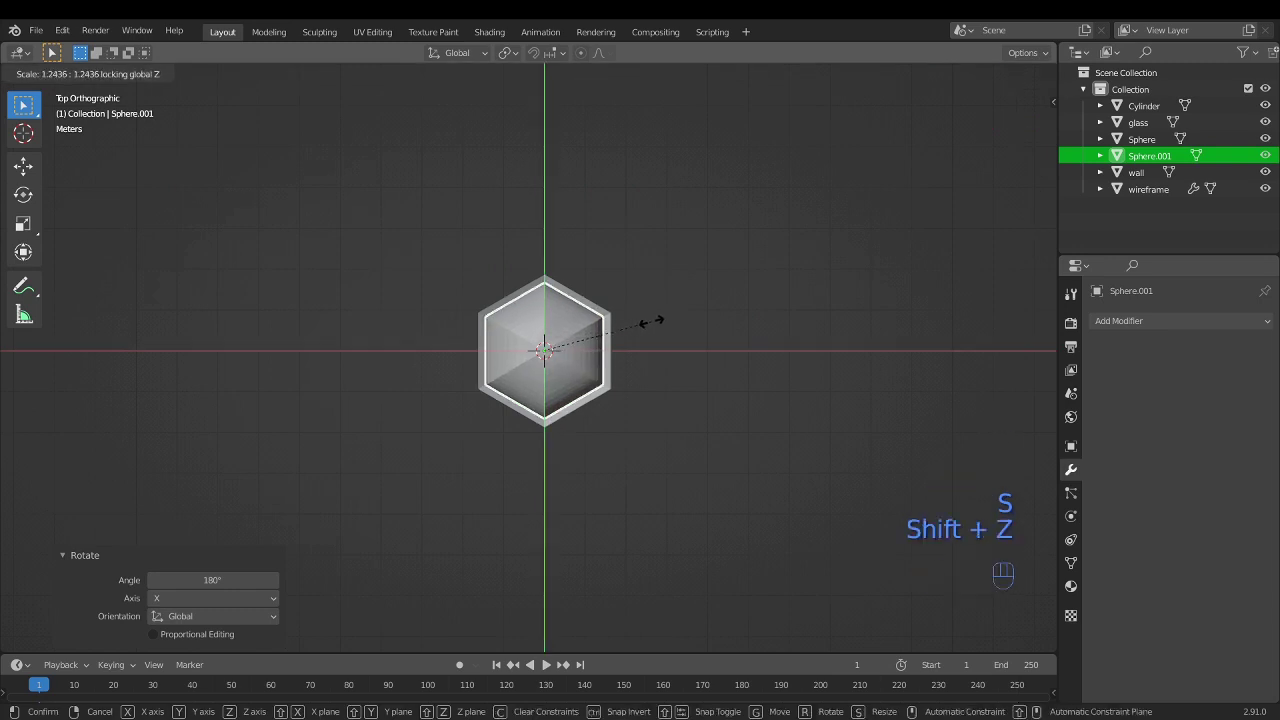
left_click(658, 333)
- Stretch the dome by 1.392 along Z
middle_click_drag(650, 324, 591, 326)
key("s")
key("z")
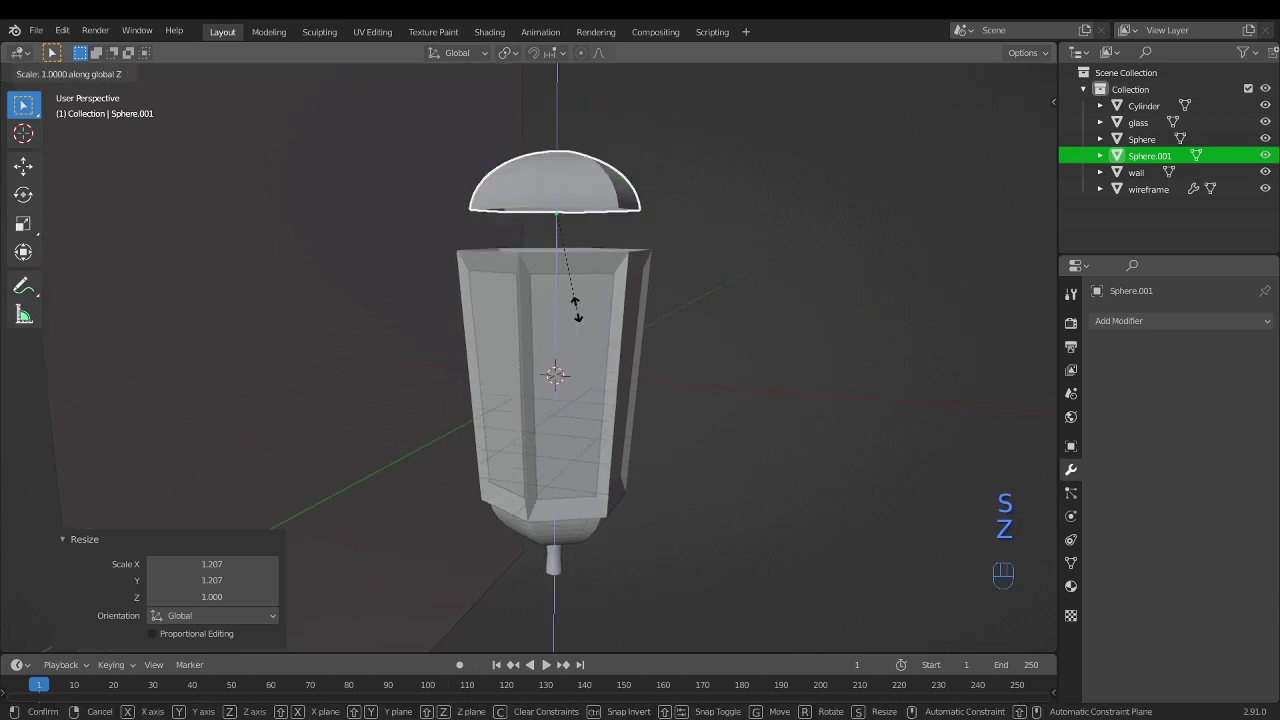
left_click(608, 352)
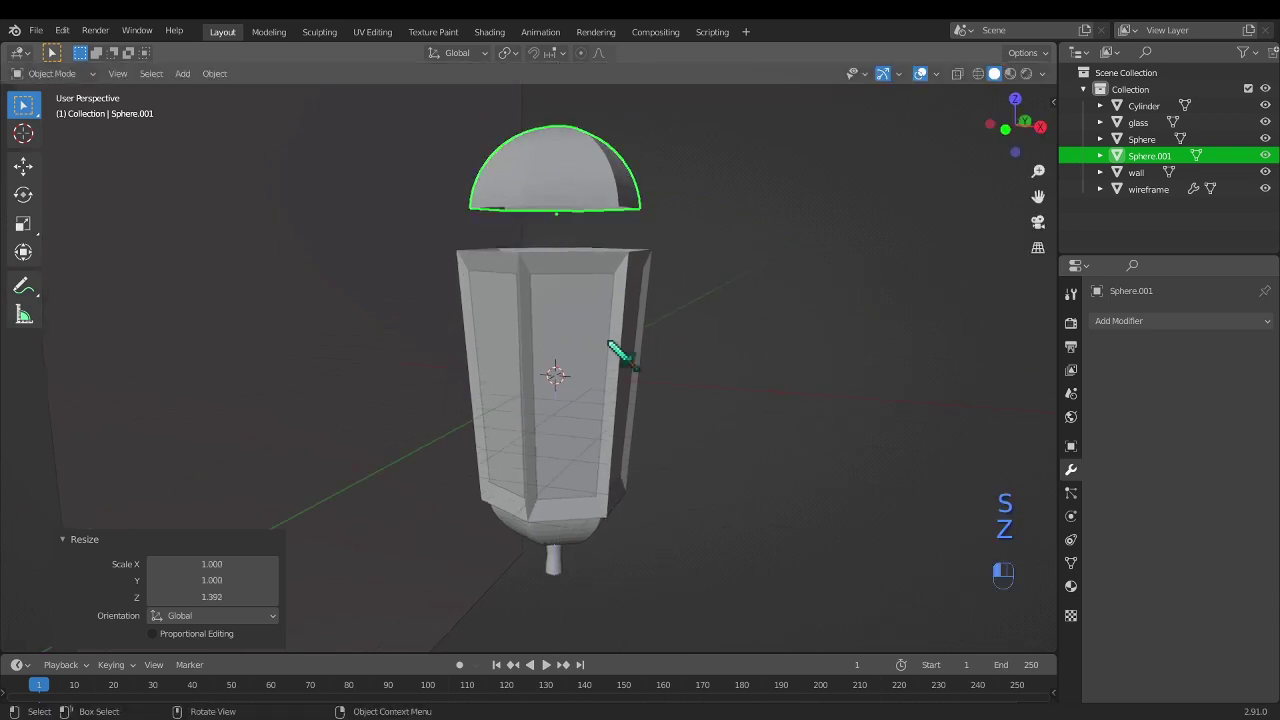
- Lower the dome about 0.742 m and a further 0.14 m along Z onto the frame's upper rim
key("g")
key("z")
left_click(612, 380)
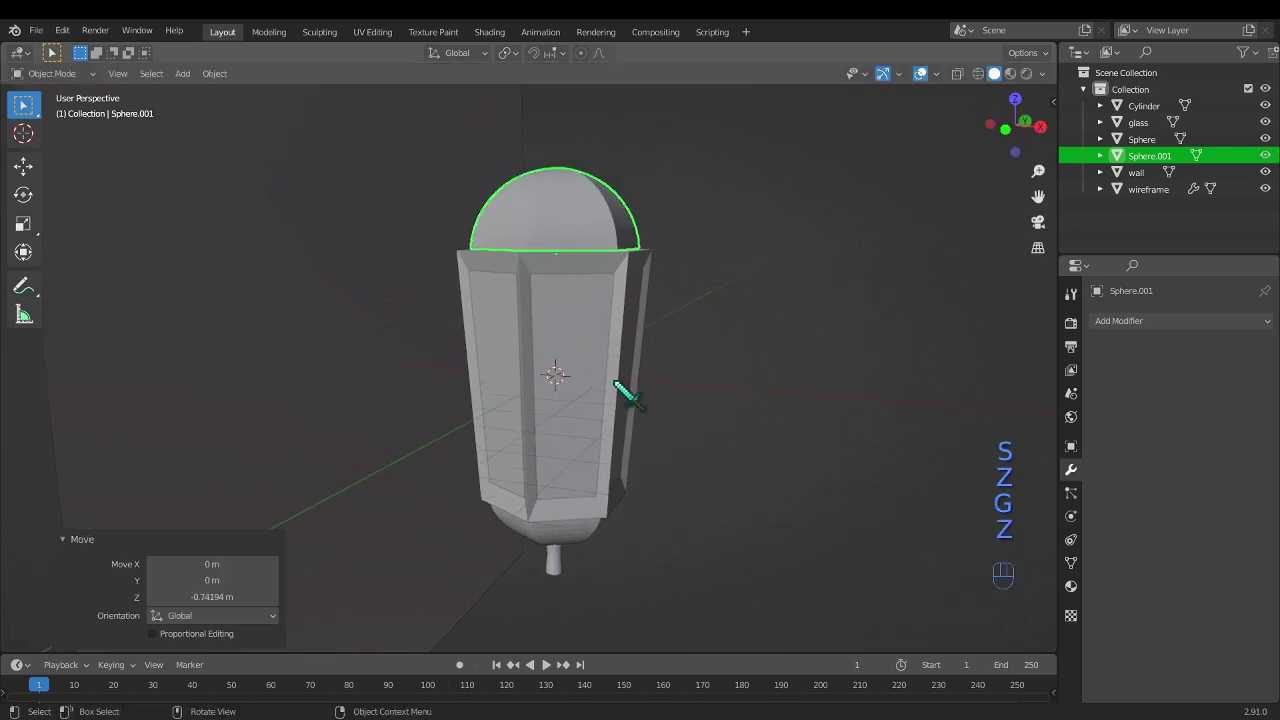
middle_click_drag(623, 391, 608, 370)
key("g")
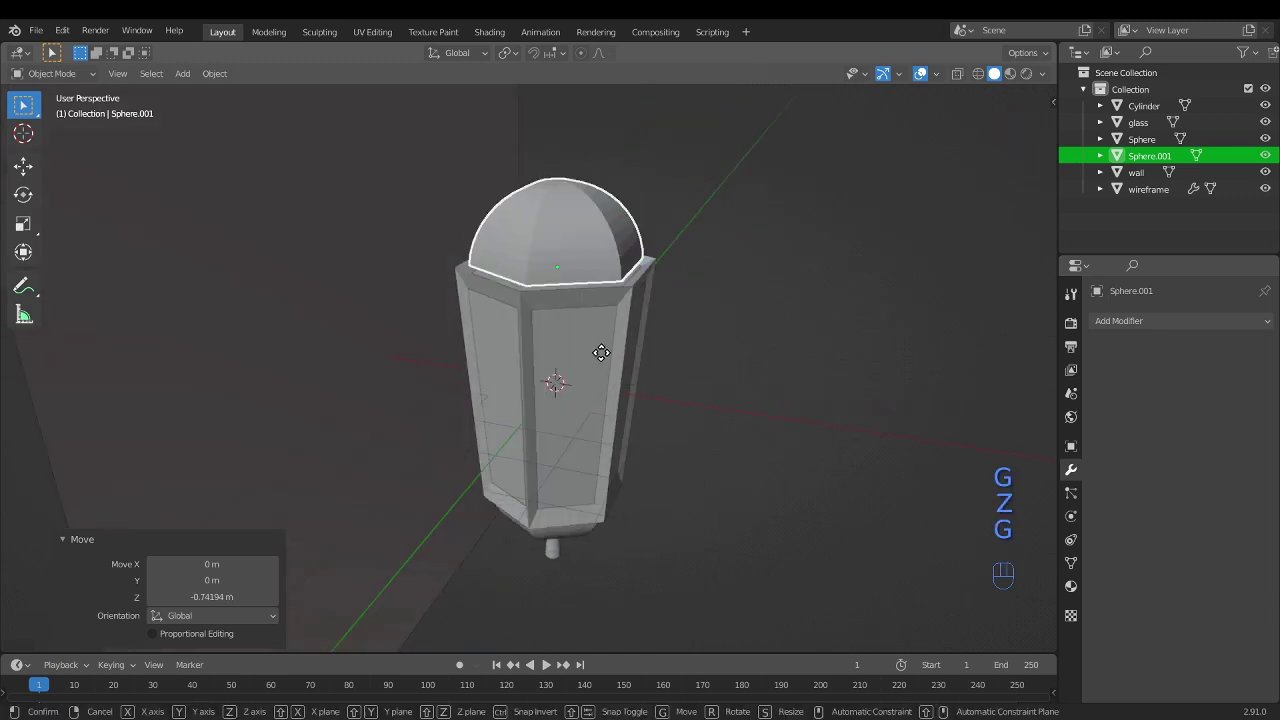
key("z")
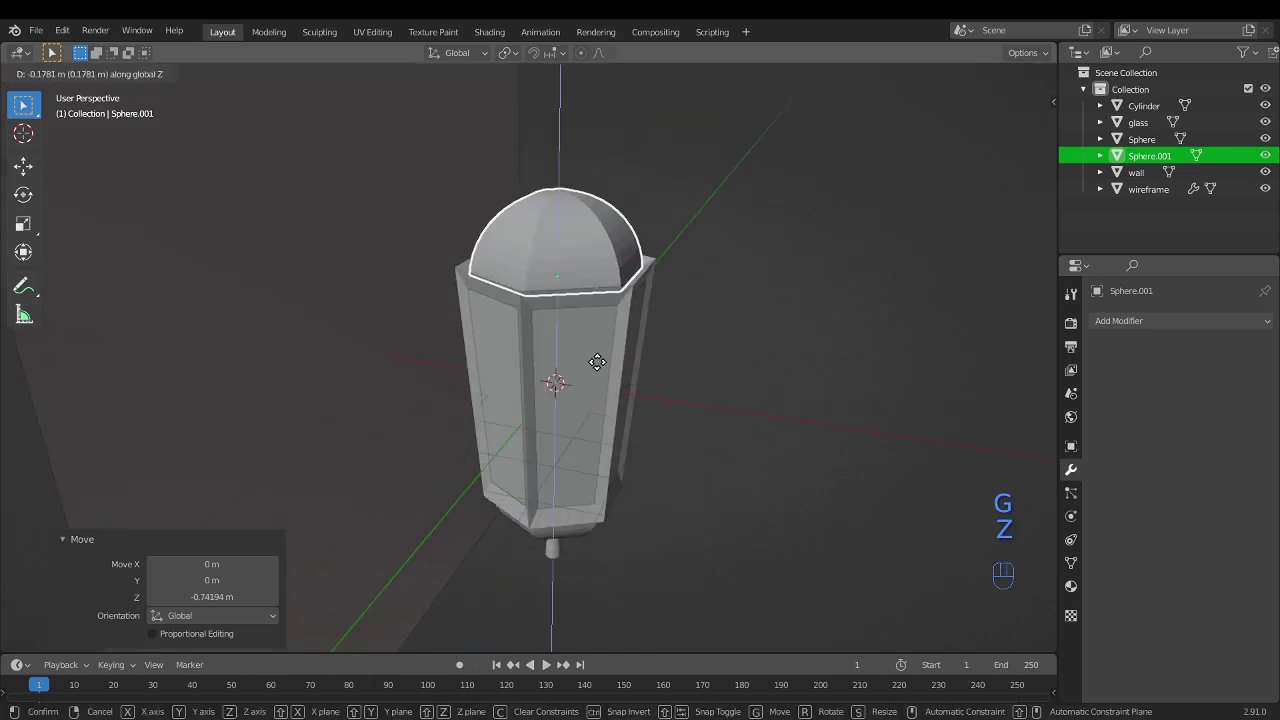
left_click(600, 365)
- Widen the seated dome by 1.069 in X and Y
middle_click_drag(606, 371, 549, 349)
key("s")
key("shift+z")
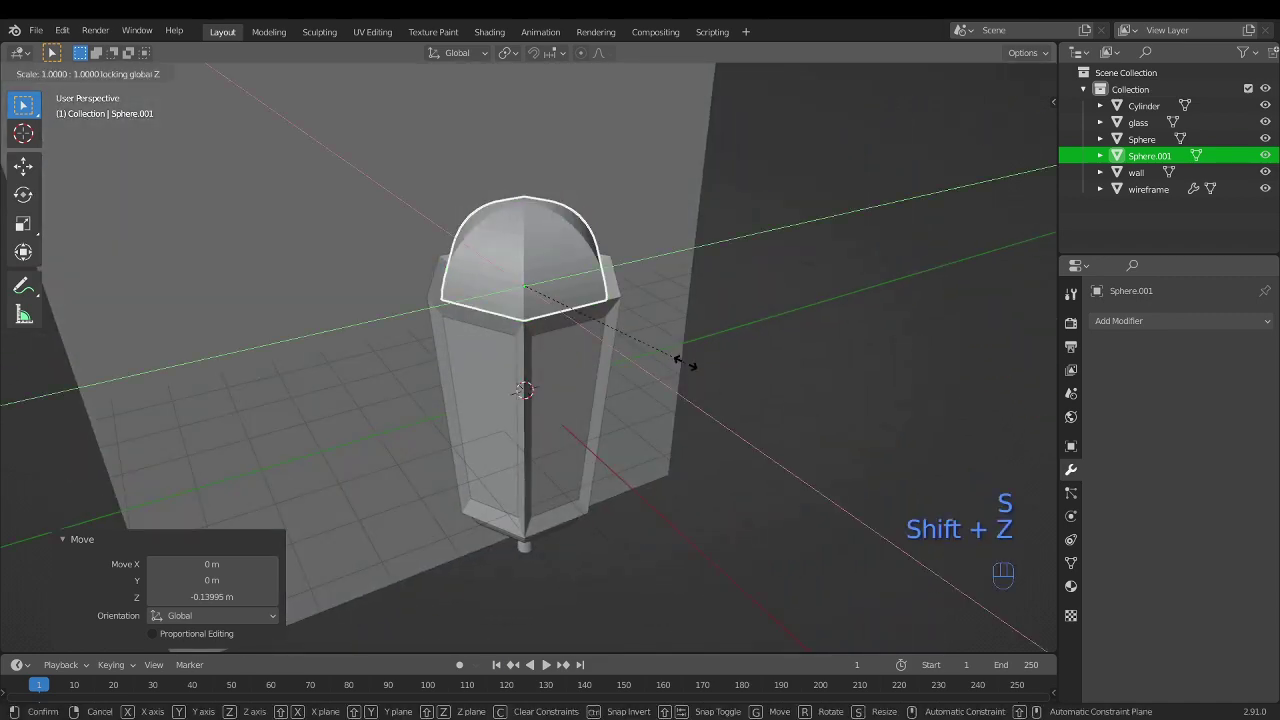
- Raise the widened dome slightly along Z and settle it back down by about 0.041 m onto the rim
key("g")
key("z")
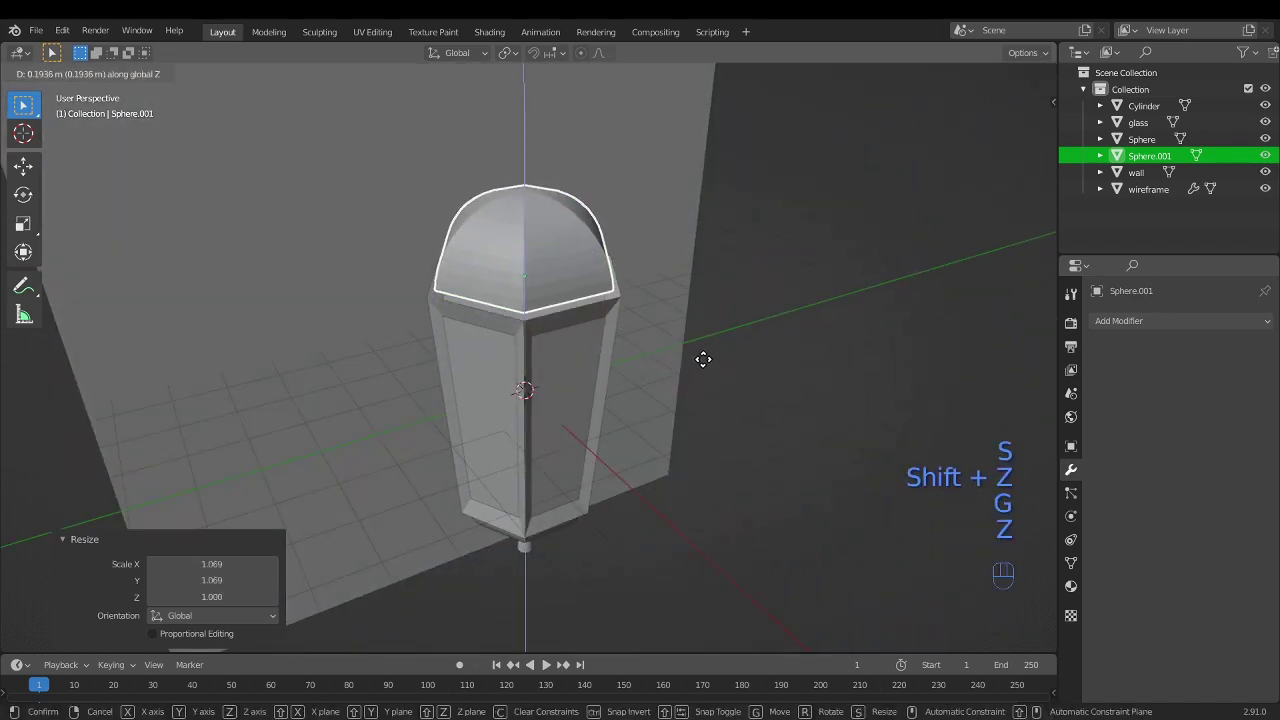
left_click(703, 357)
middle_click_drag(703, 357, 580, 330)
key("g")
key("z")
left_click(660, 343)
scroll(660, 343, "down", 4)
middle_click_drag(580, 330, 594, 466, "shift")
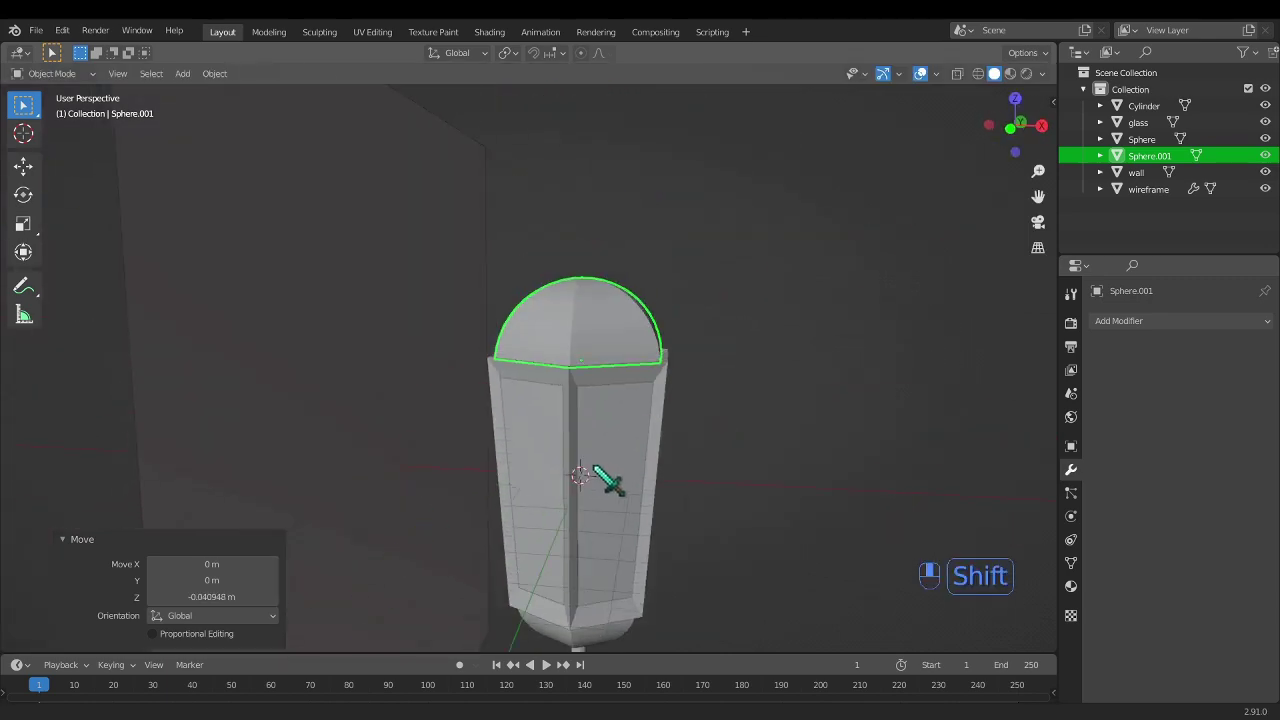
- From the top view, centre the dome on the frame by moving it about -0.005 m in X and 0.009 m in Y
left_click(1016, 98)
scroll(660, 432, "up", 6)
middle_click_drag(656, 430, 558, 343, "shift")
key("g")
left_click(691, 451)
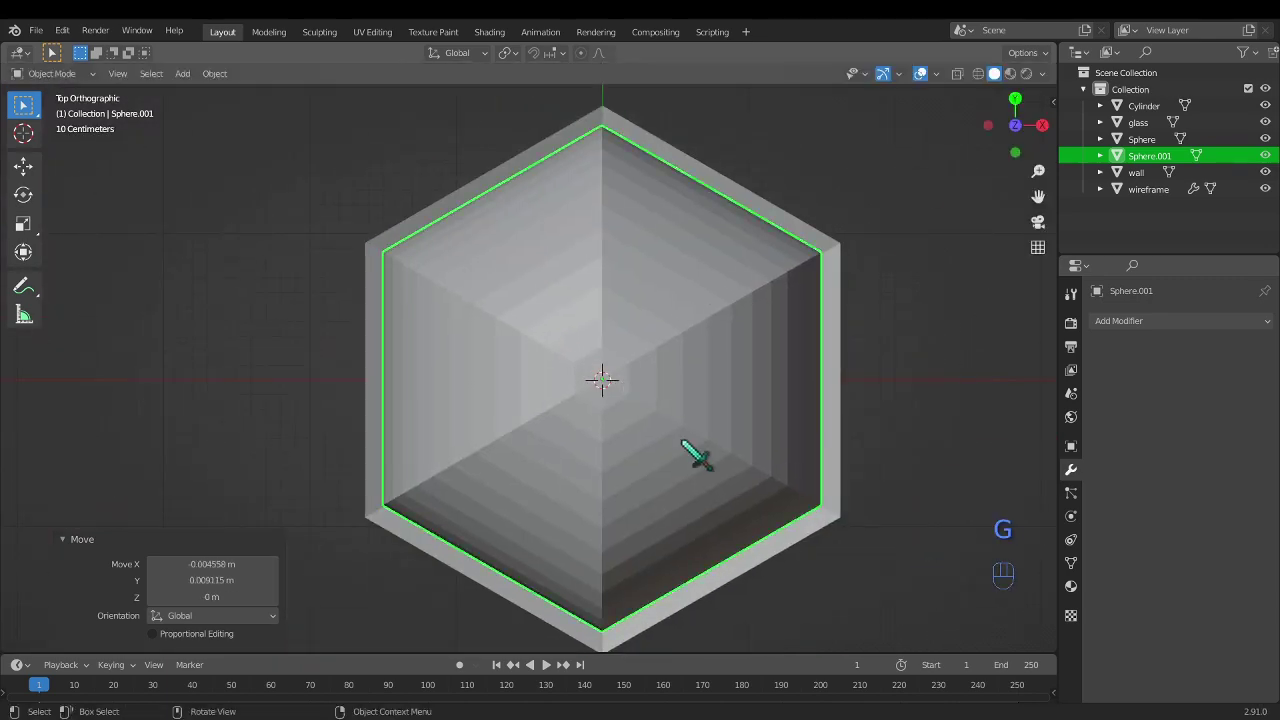
scroll(571, 423, "down", 3)
middle_click_drag(691, 451, 523, 277)
- Shorten the glass and wireframe together along Z and adjust their height slightly along Z
left_click(570, 411)
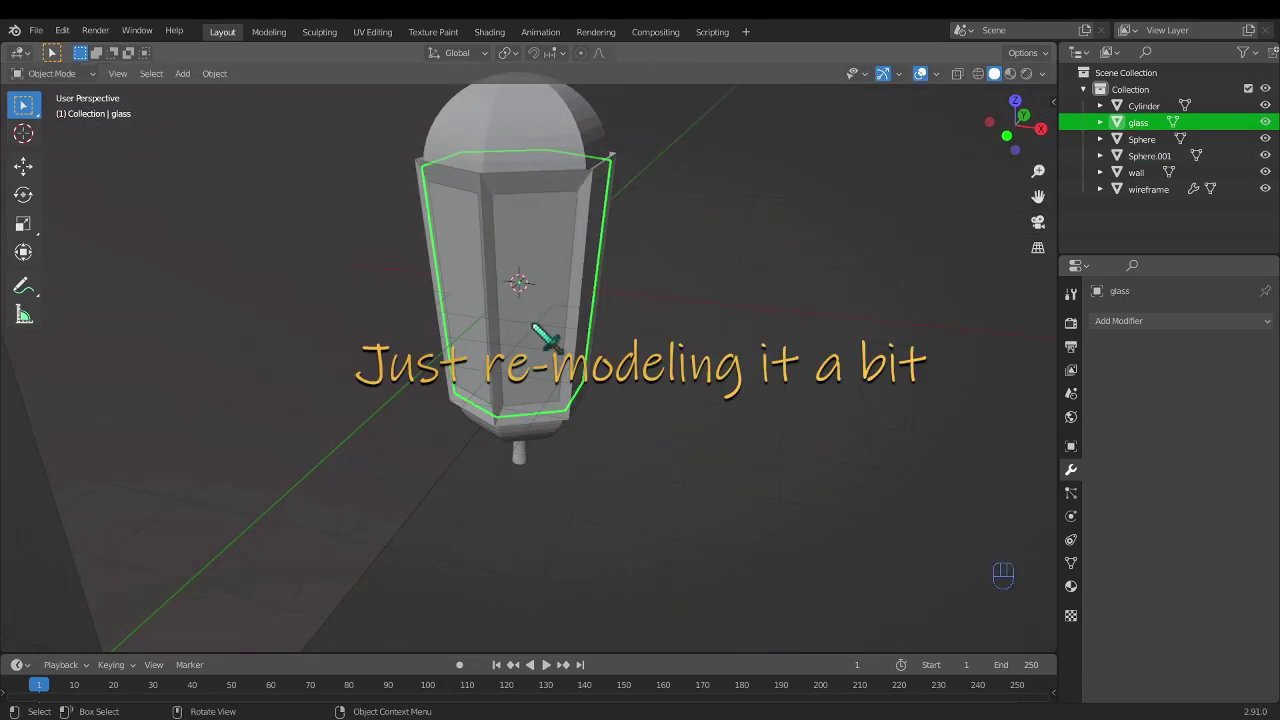
middle_click_drag(543, 337, 575, 300)
left_click(560, 130)
left_click(1140, 122)
left_click(1155, 189, "ctrl")
key("s")
key("z")
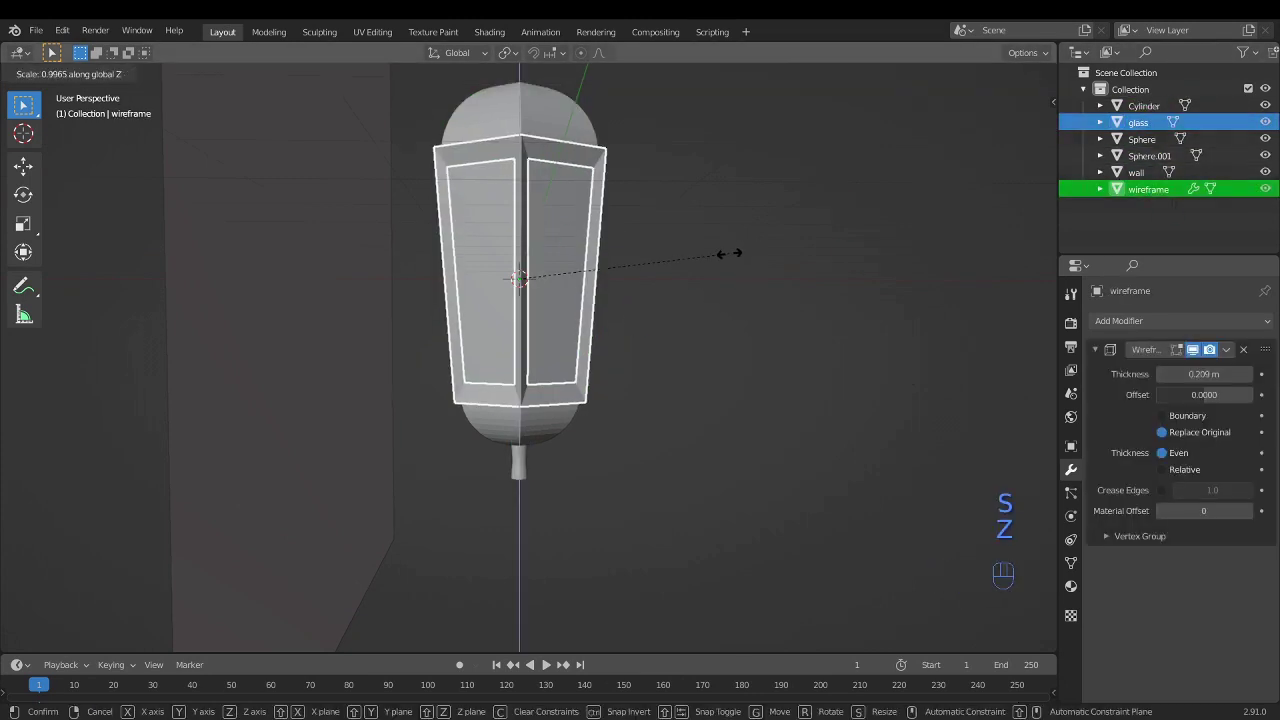
left_click(680, 260)
key("g")
key("z")
left_click(664, 261)
- Lower the dome along Z onto the rim of the shortened frame
left_click(585, 150)
key("g")
key("z")
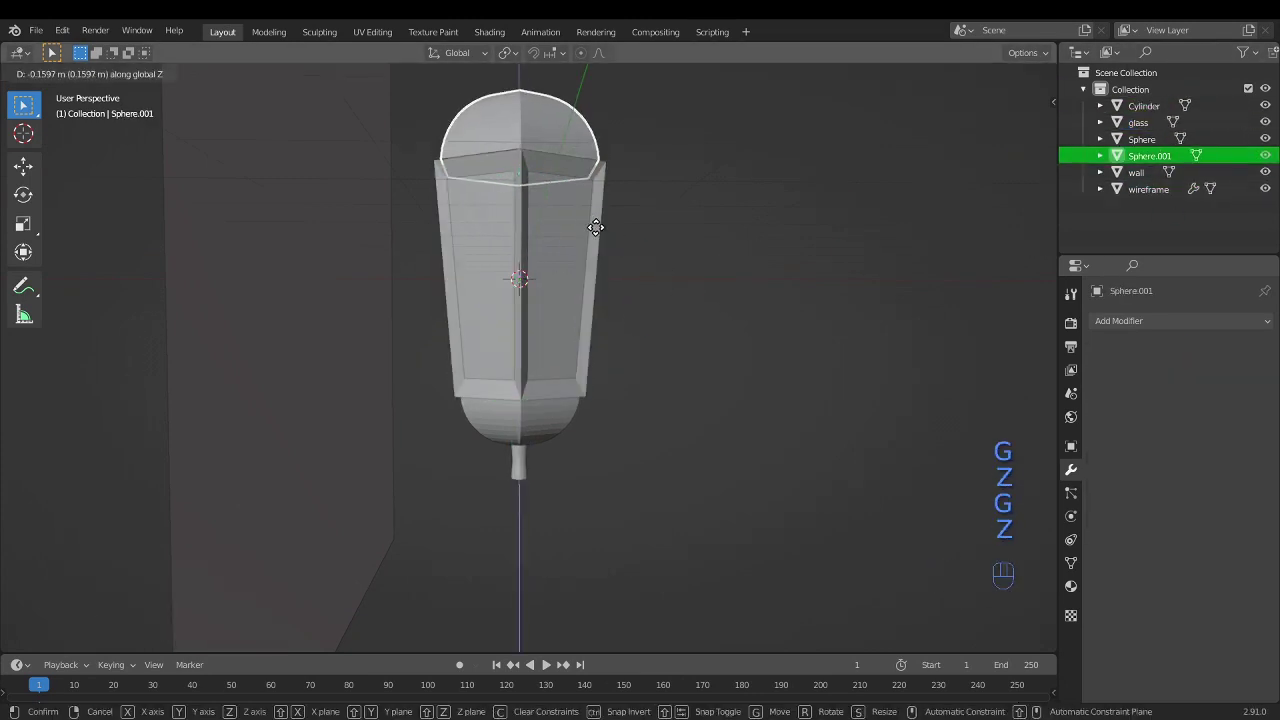
left_click(594, 223)
- Raise the half-sphere bowl and the waisted cylinder together about 0.126 m along Z against the frame's base
middle_click_drag(594, 223, 540, 403)
scroll(540, 403, "down", 3)
scroll(540, 403, "up", 5)
left_click(526, 400)
left_click(518, 385, "shift")
key("g")
key("z")
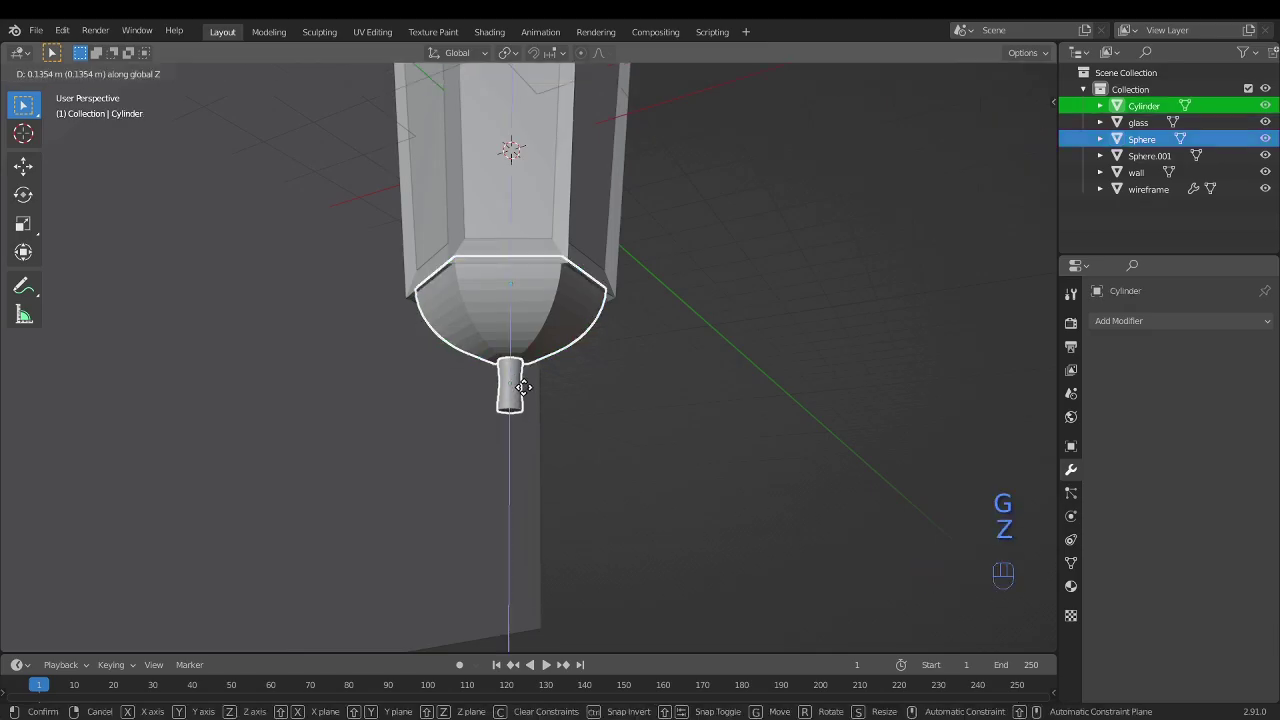
left_click(528, 385)
- Select all lantern parts except the wall and move them along negative X close to the wall
scroll(528, 385, "down", 5)
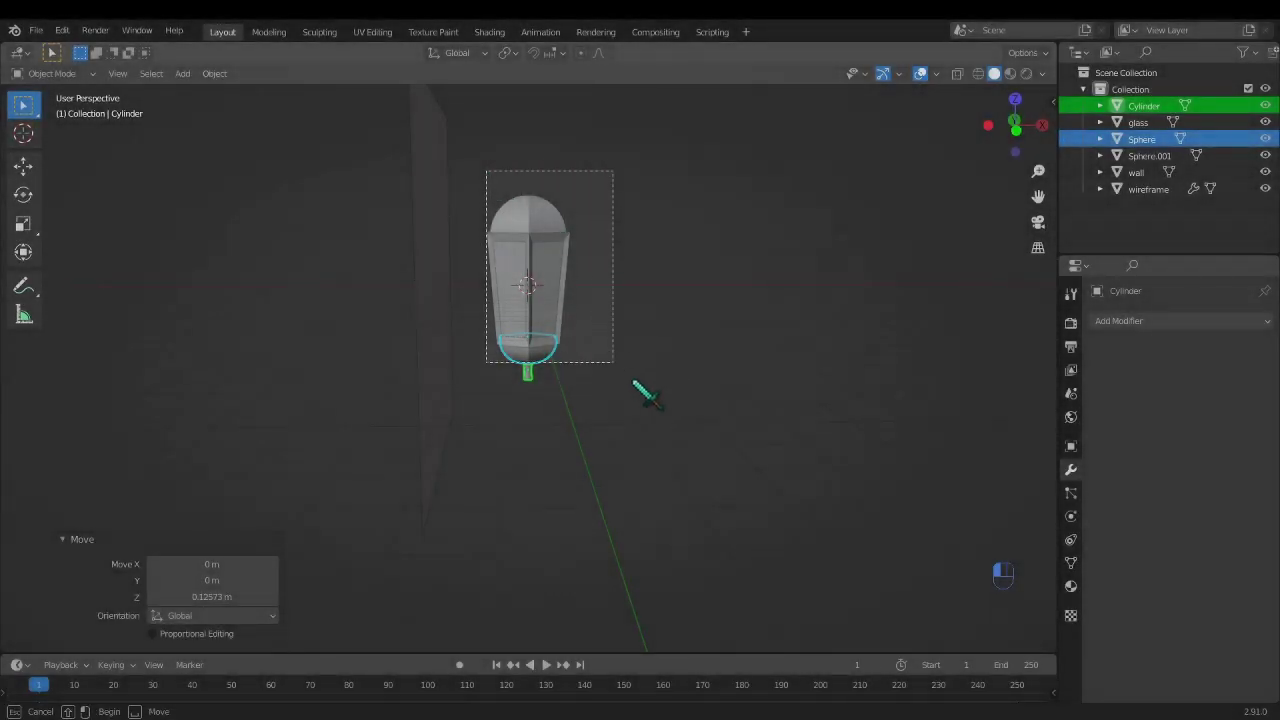
left_click_drag(633, 382, 636, 385)
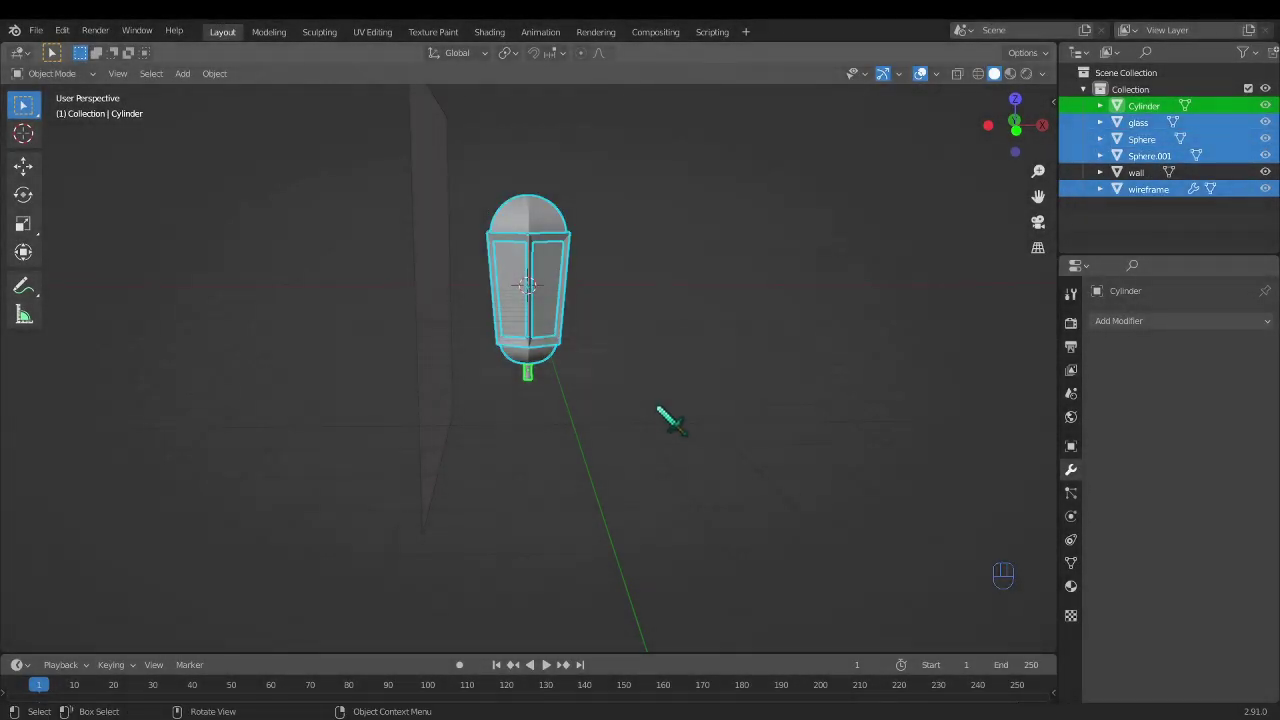
left_click(1015, 130)
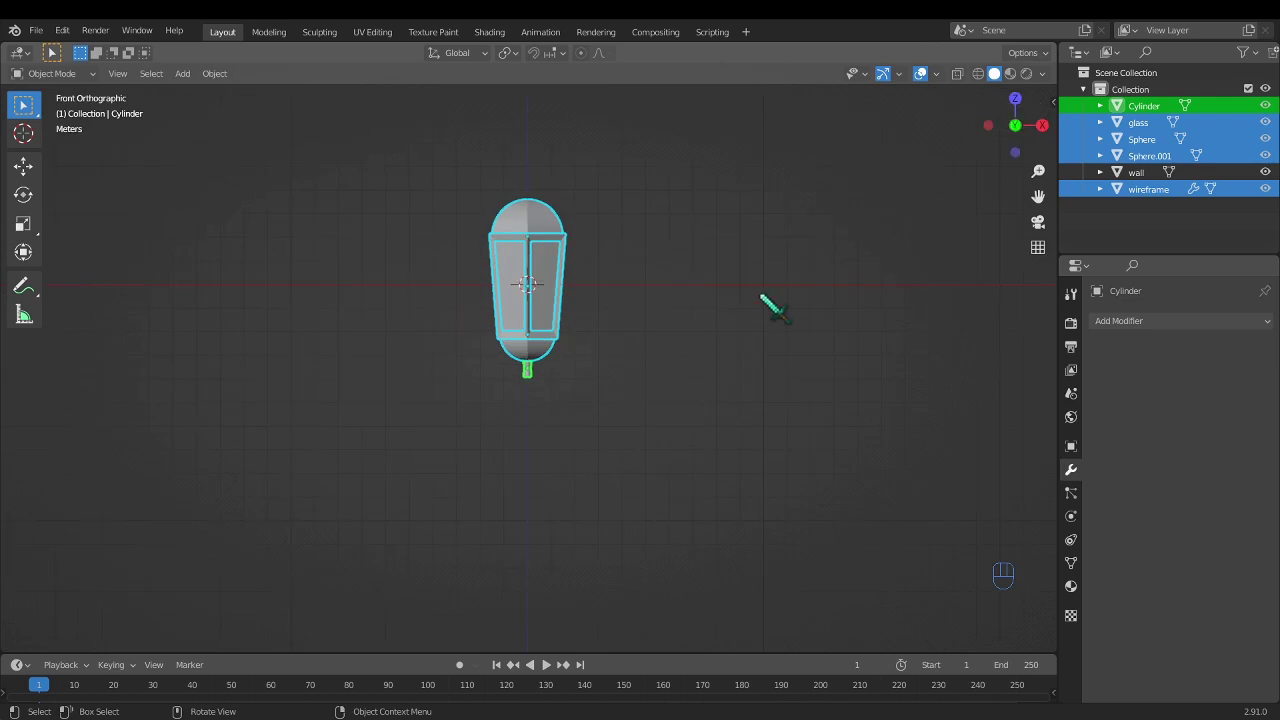
middle_click_drag(775, 310, 623, 309)
key("g")
key("x")
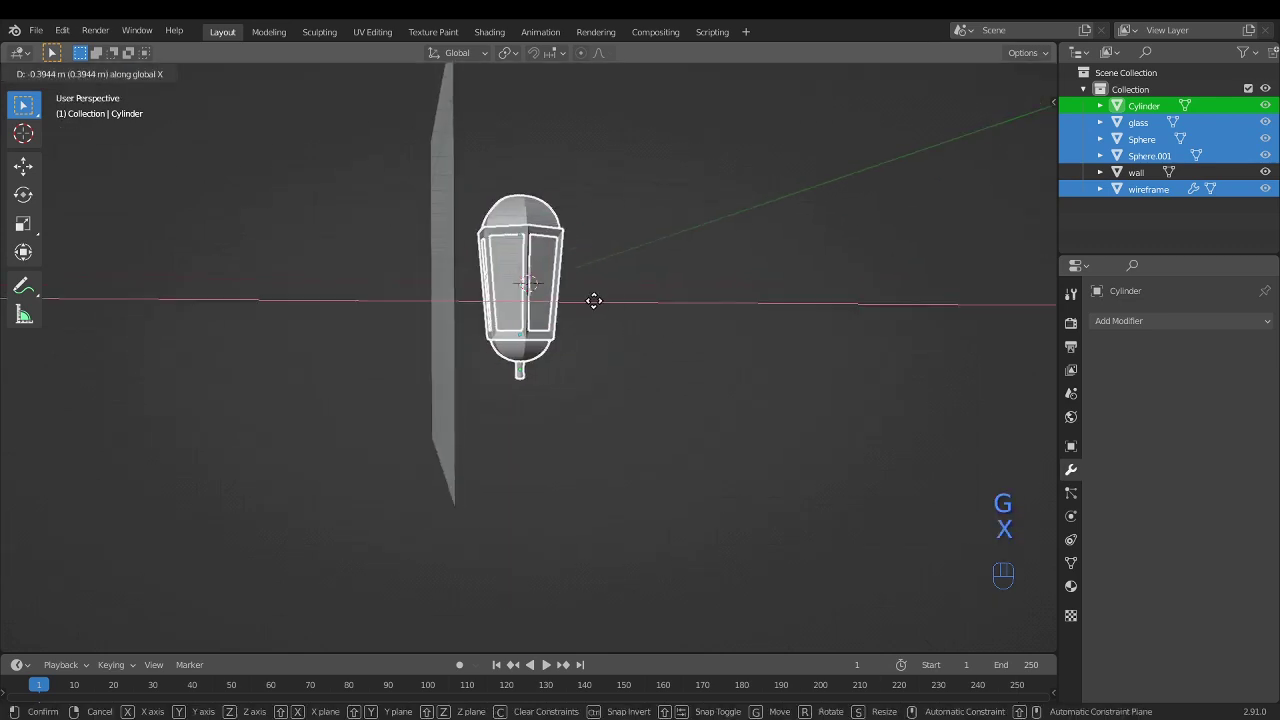
left_click(598, 313)
- Enlarge the wall uniformly by 2.451 and reduce it by 0.742
left_click(447, 298)
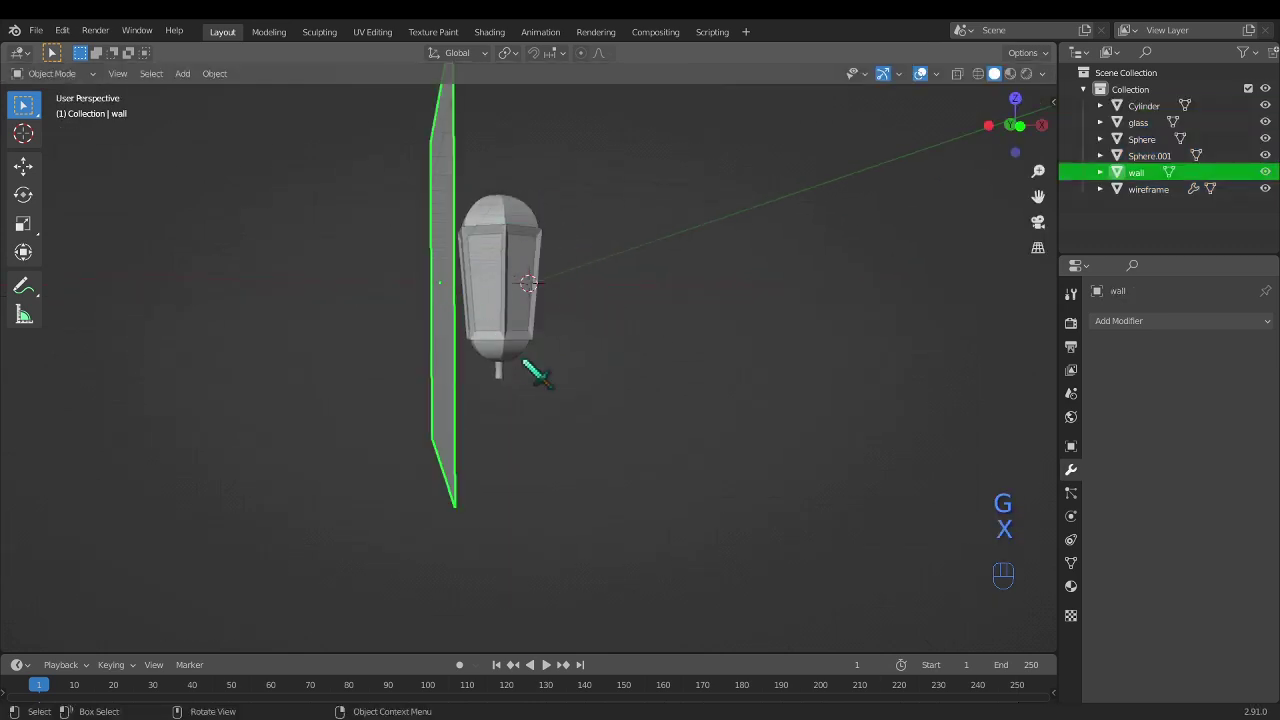
key("s")
left_click(681, 373)
middle_click_drag(681, 373, 518, 315)
key("s")
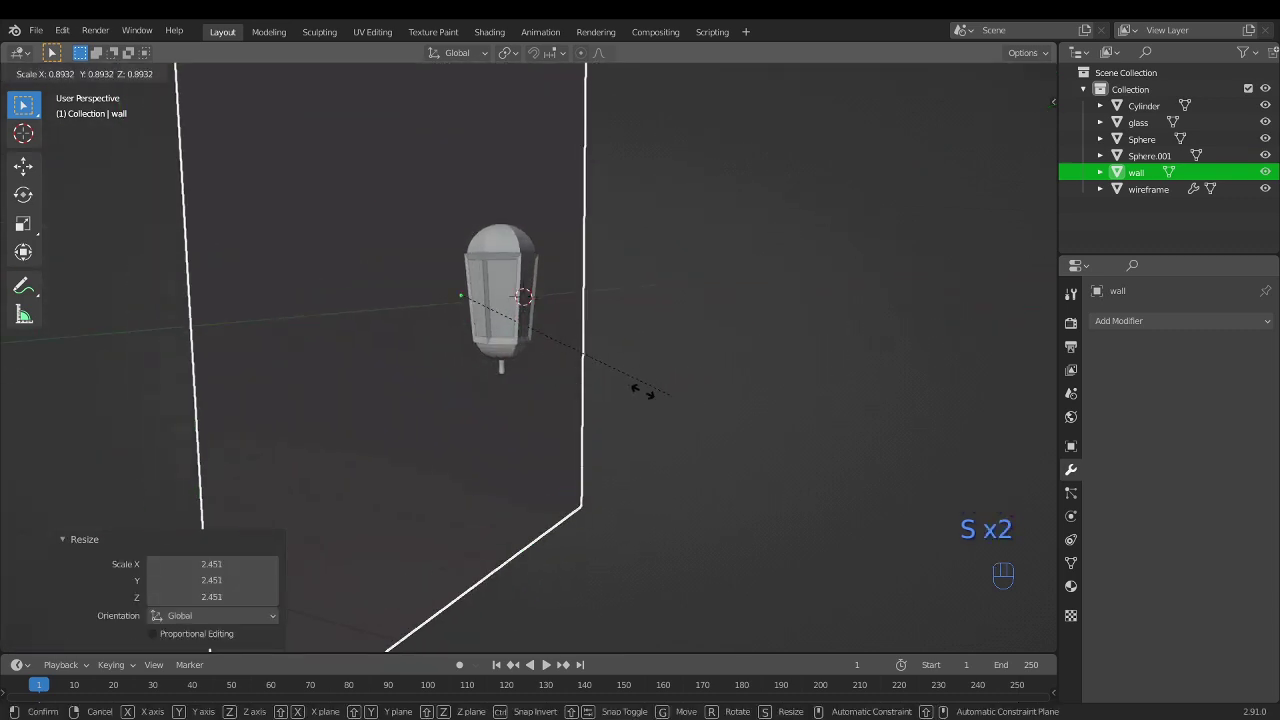
left_click(629, 390)
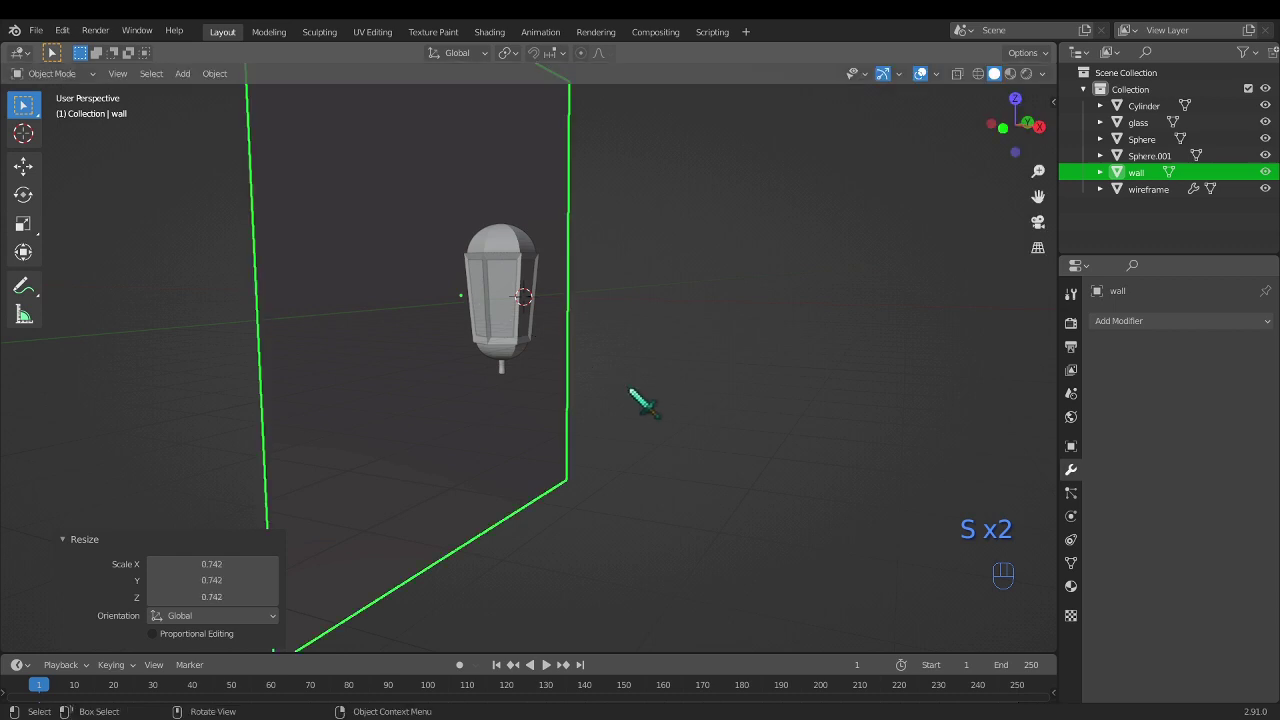
- Select all lantern parts except the wall and lower them about 1.205 m along Z
middle_click_drag(640, 394, 675, 480, "shift")
left_click(528, 256)
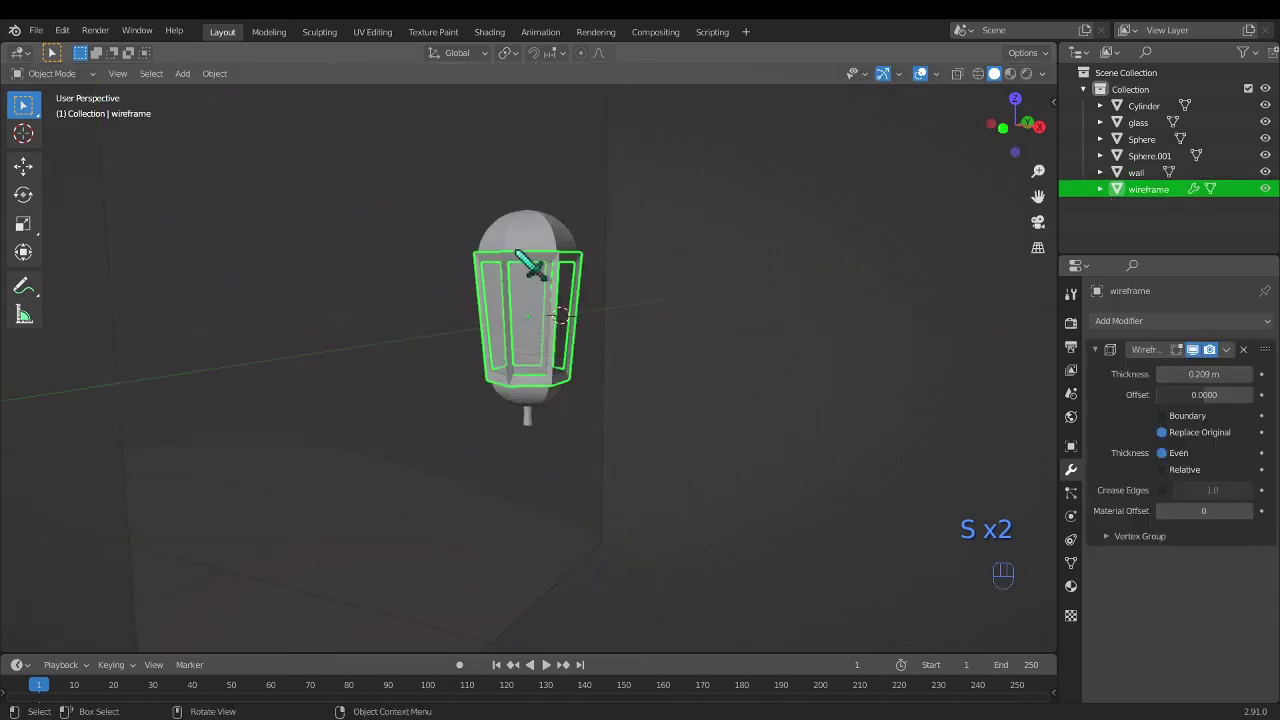
mouse_move(528, 258)
middle_mouse_down()
mouse_move(566, 266)
mouse_move(530, 252)
middle_mouse_up()
left_click(526, 248, "shift")
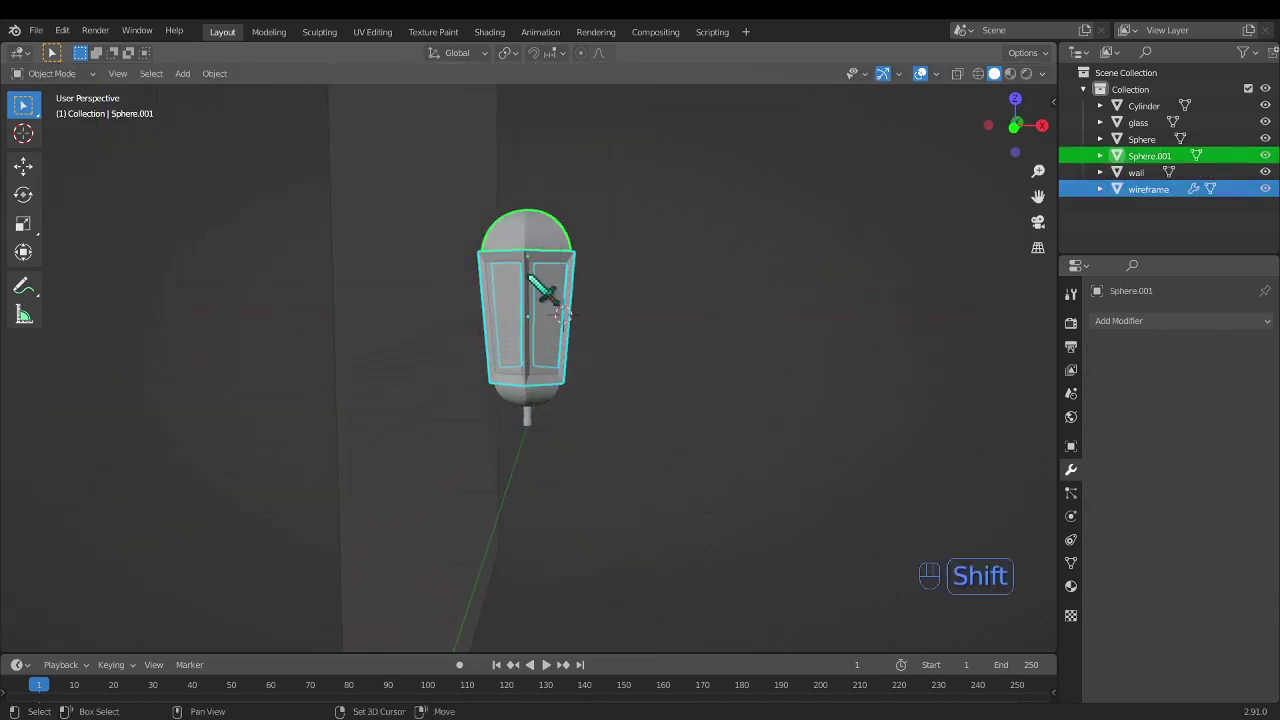
left_click(532, 418, "shift")
left_click(532, 416, "shift")
left_click(532, 418, "shift")
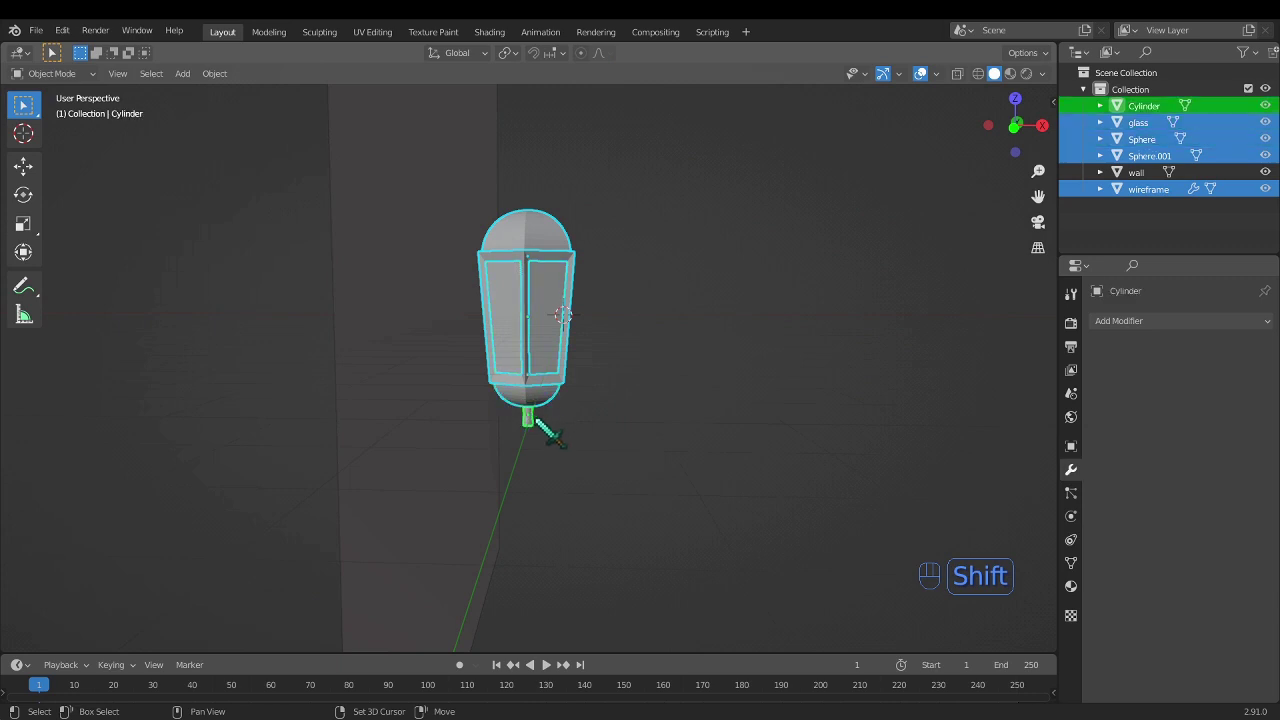
key("g")
key("z")
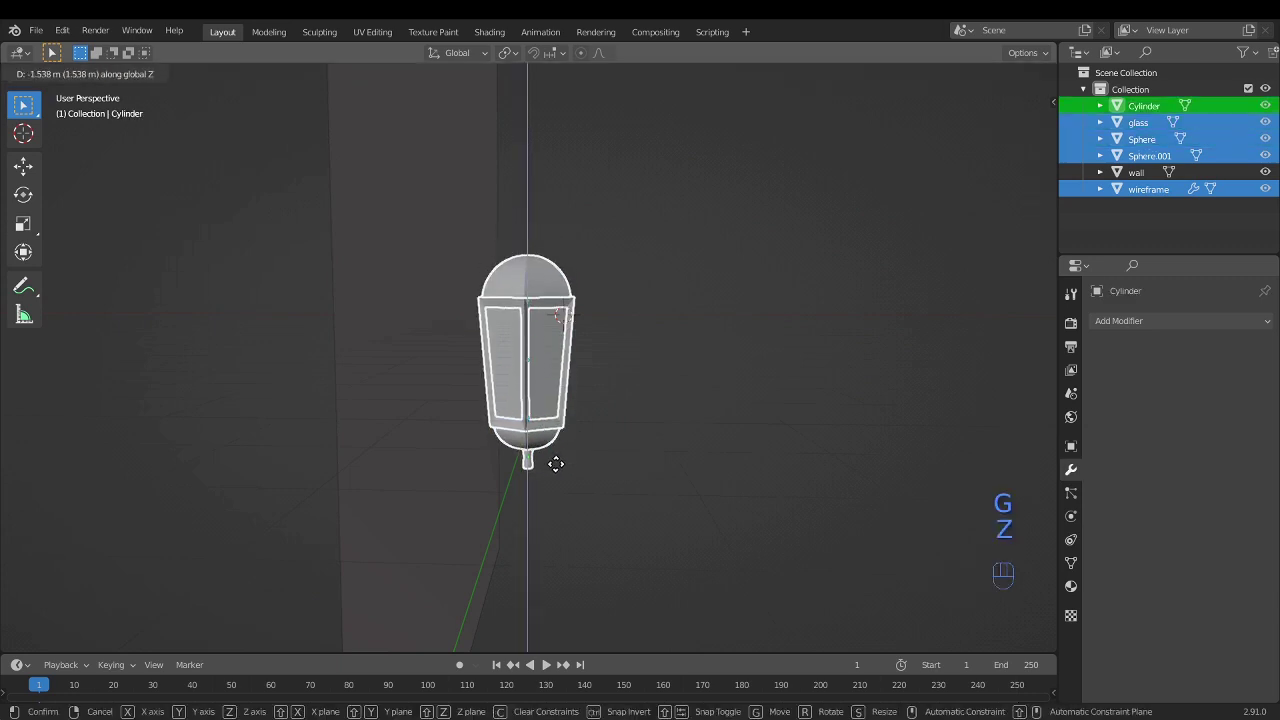
left_click(529, 443)
- Add a Bezier curve and raise it about 3.657 m along Z above the lantern's dome
middle_click_drag(529, 443, 471, 471)
key("shift+a")
mouse_move(437, 400)
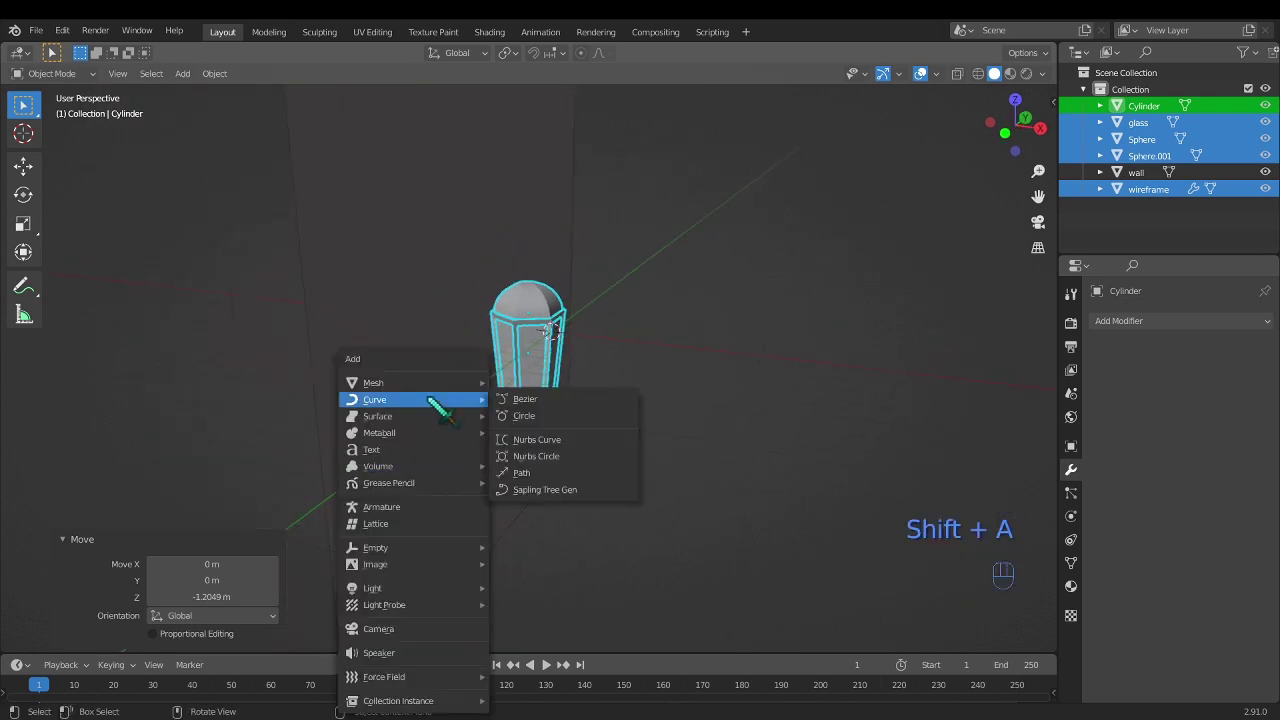
left_click(572, 399)
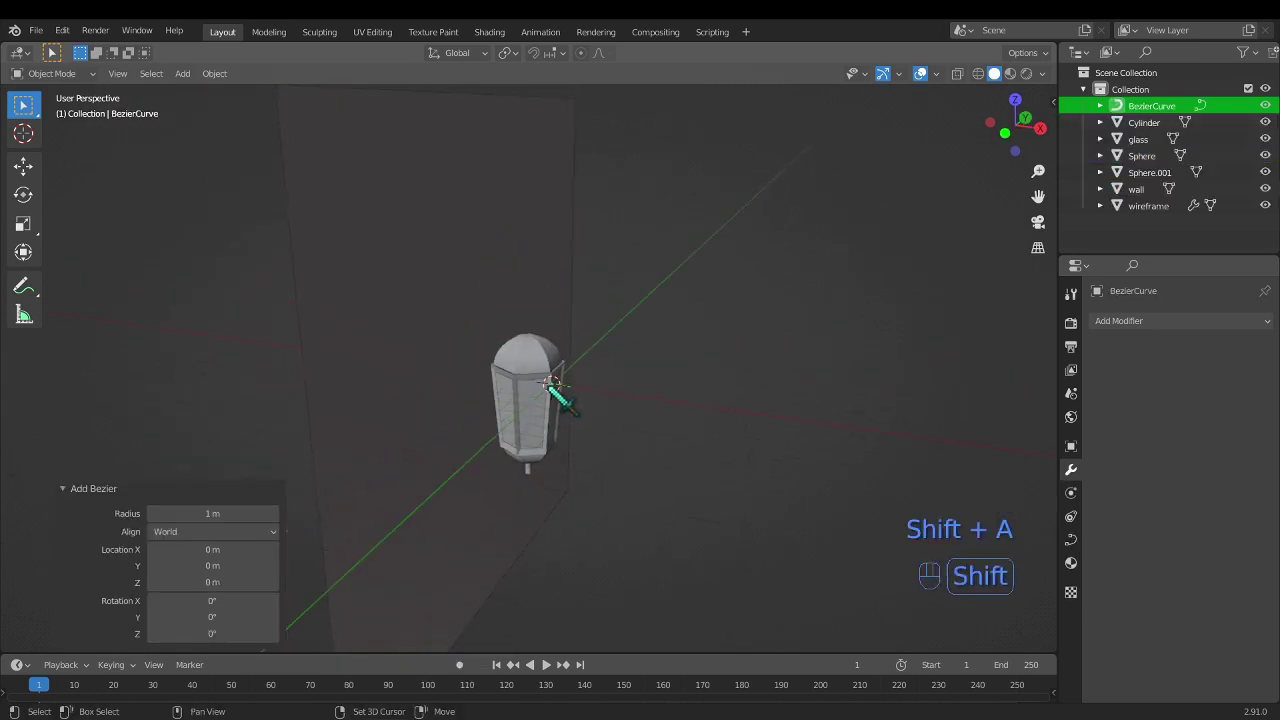
key("g")
key("z")
left_click(557, 311)
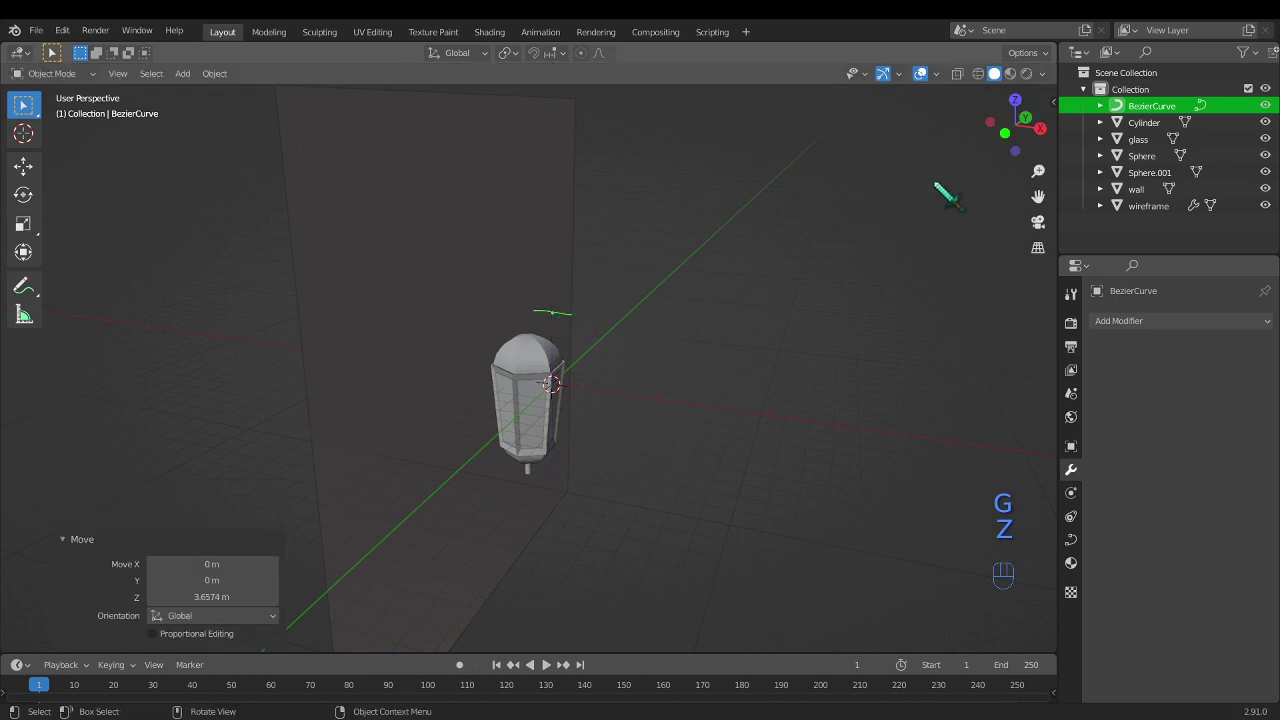
- Clear the Bezier curve's rotation, then rotate it about the X axis by 90° and by another 180°
middle_click_drag(809, 246, 637, 285)
key("alt+r")
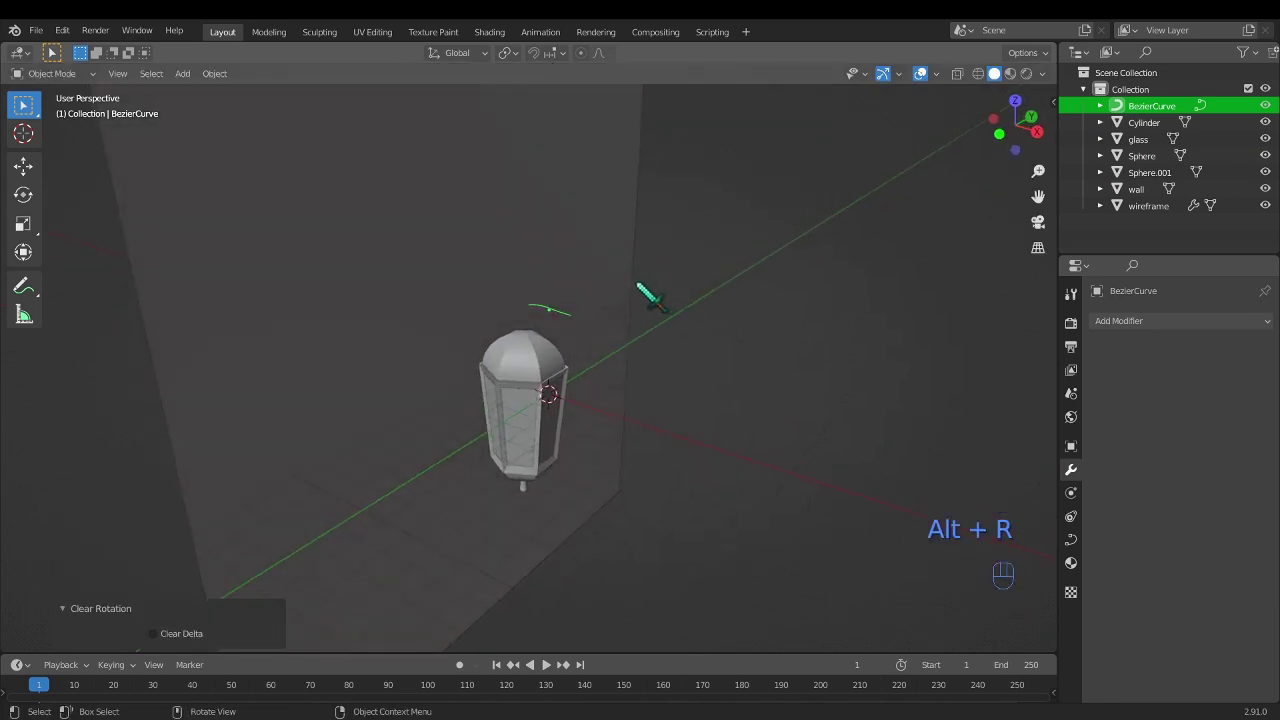
type("rx90")
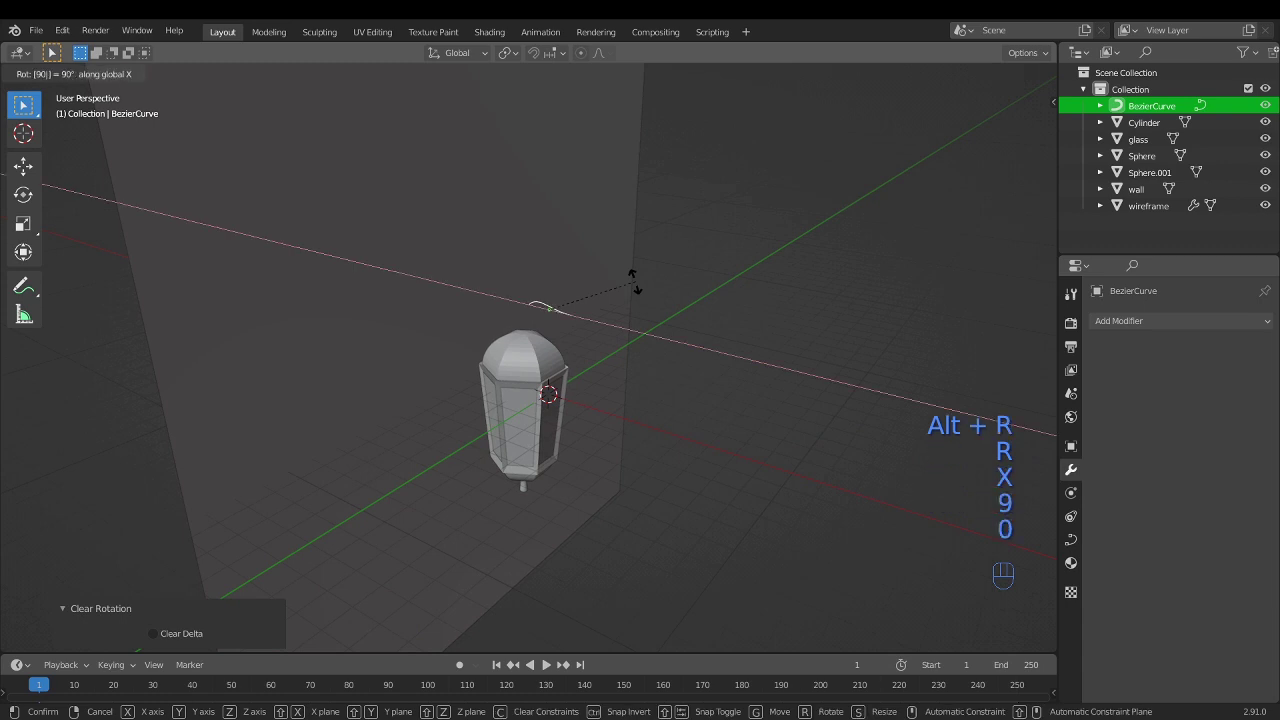
key("Return")
key("r")
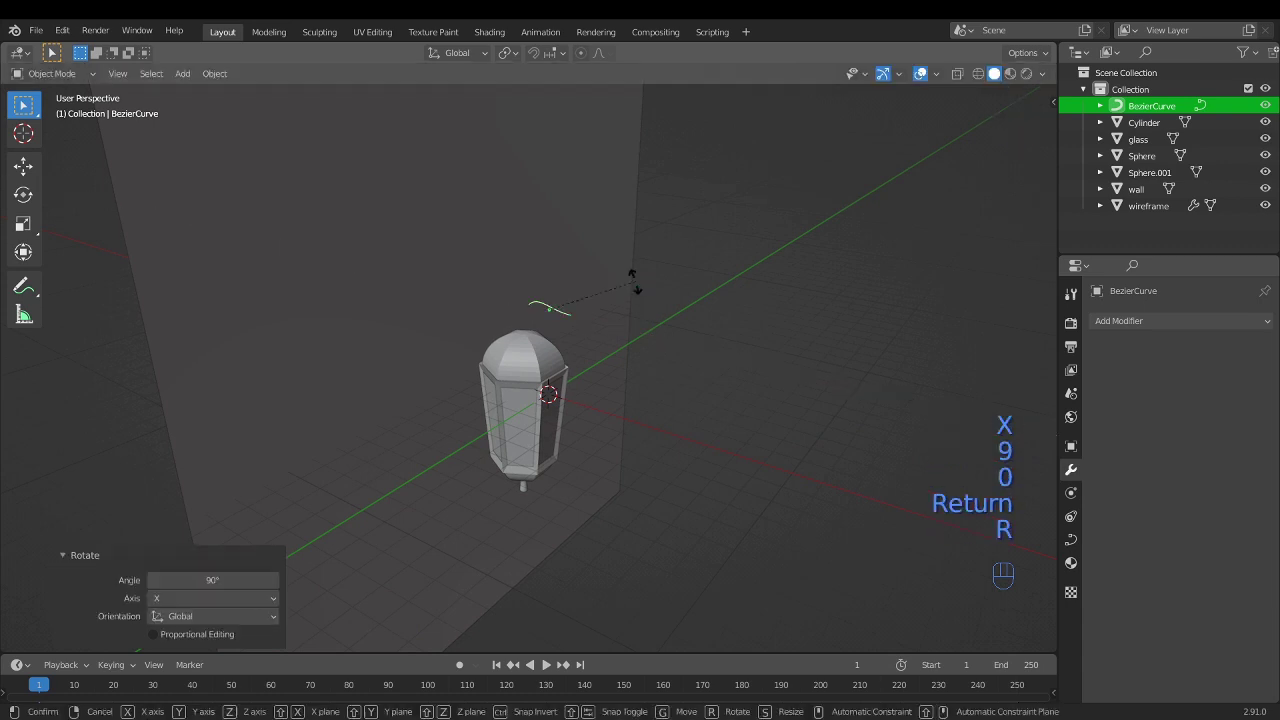
type("x")
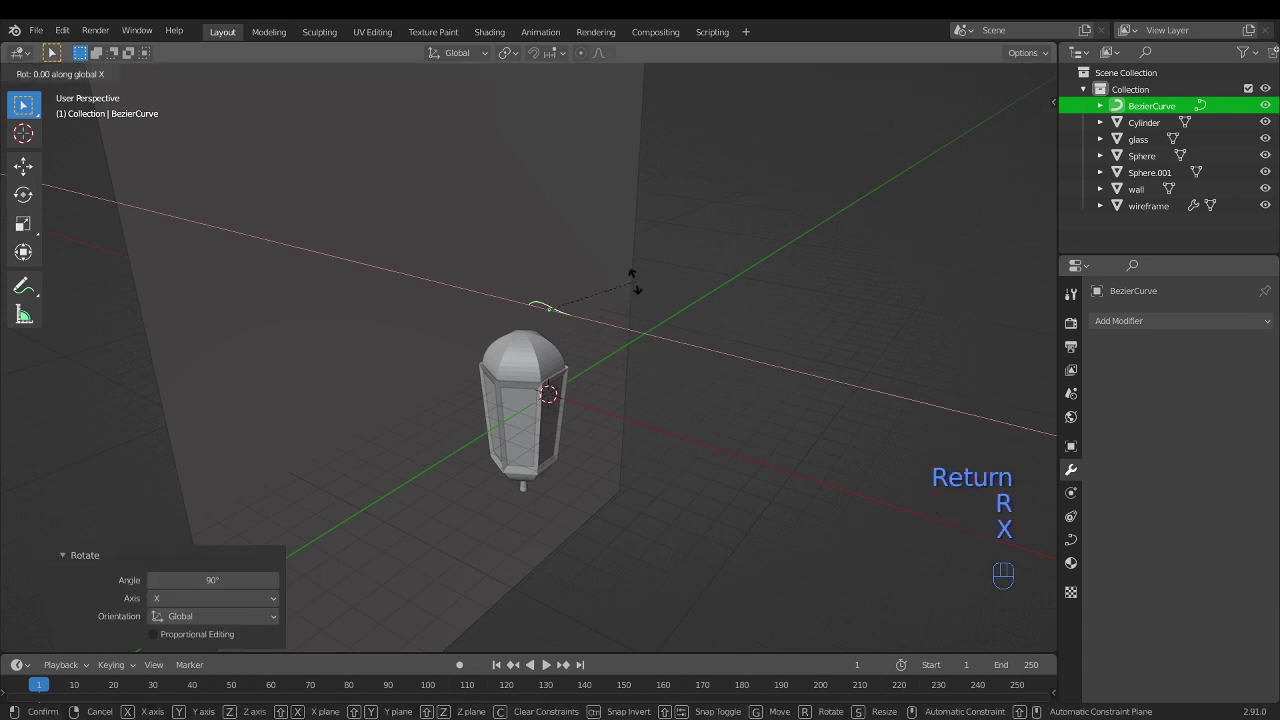
type("180")
key("Return")
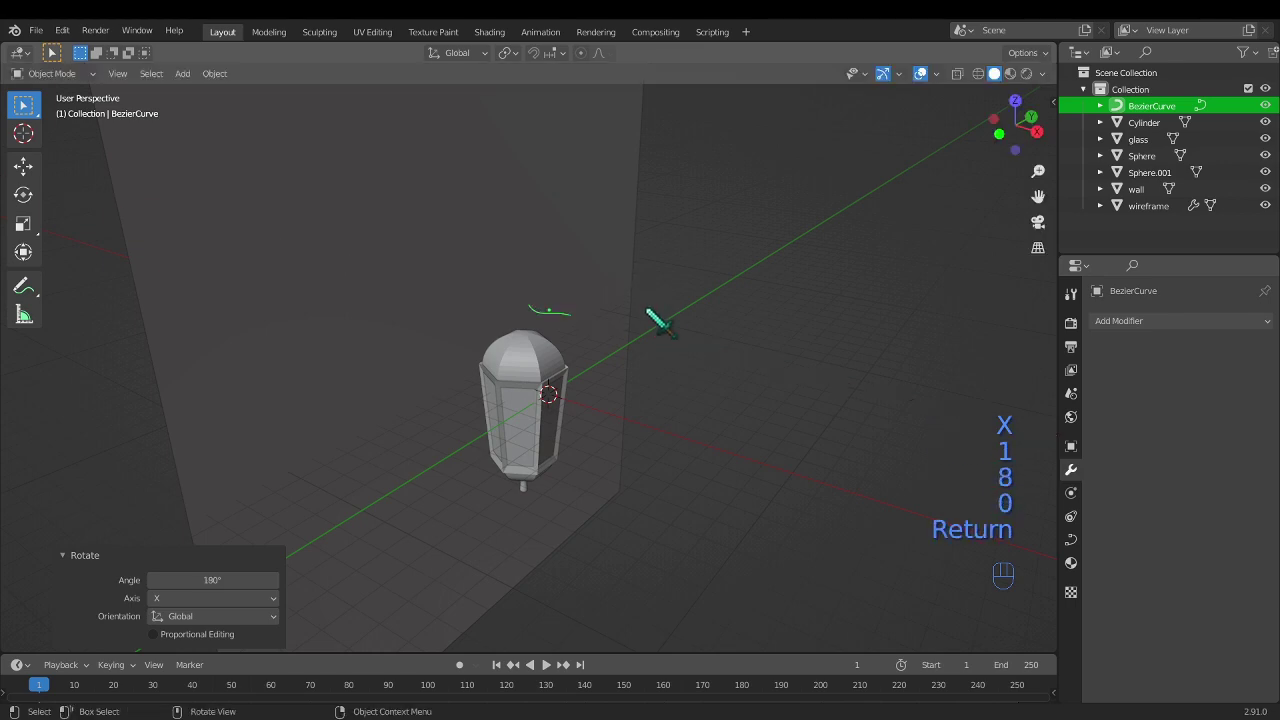
- Move the Bezier curve about 2.803 m along negative X toward the wall
scroll(529, 329, "up", 5)
scroll(523, 320, "down", 5)
middle_click_drag(523, 320, 744, 301)
key("g")
key("x")
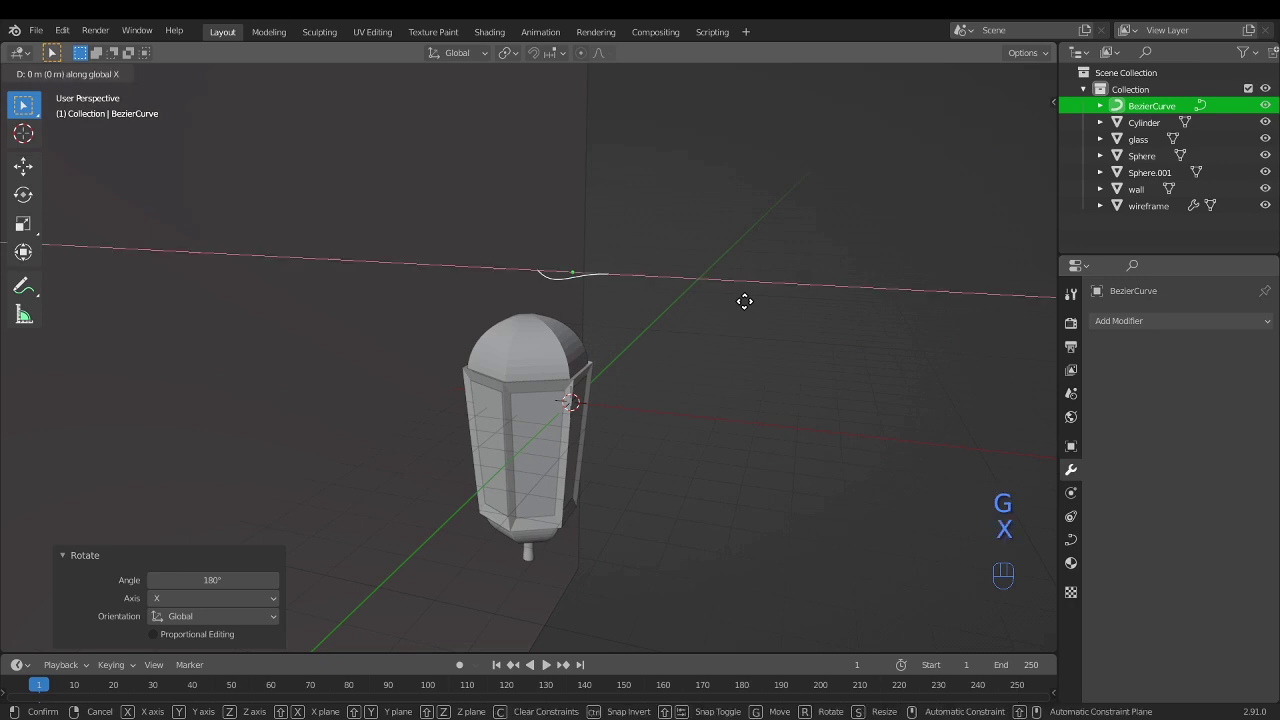
left_click(655, 302)
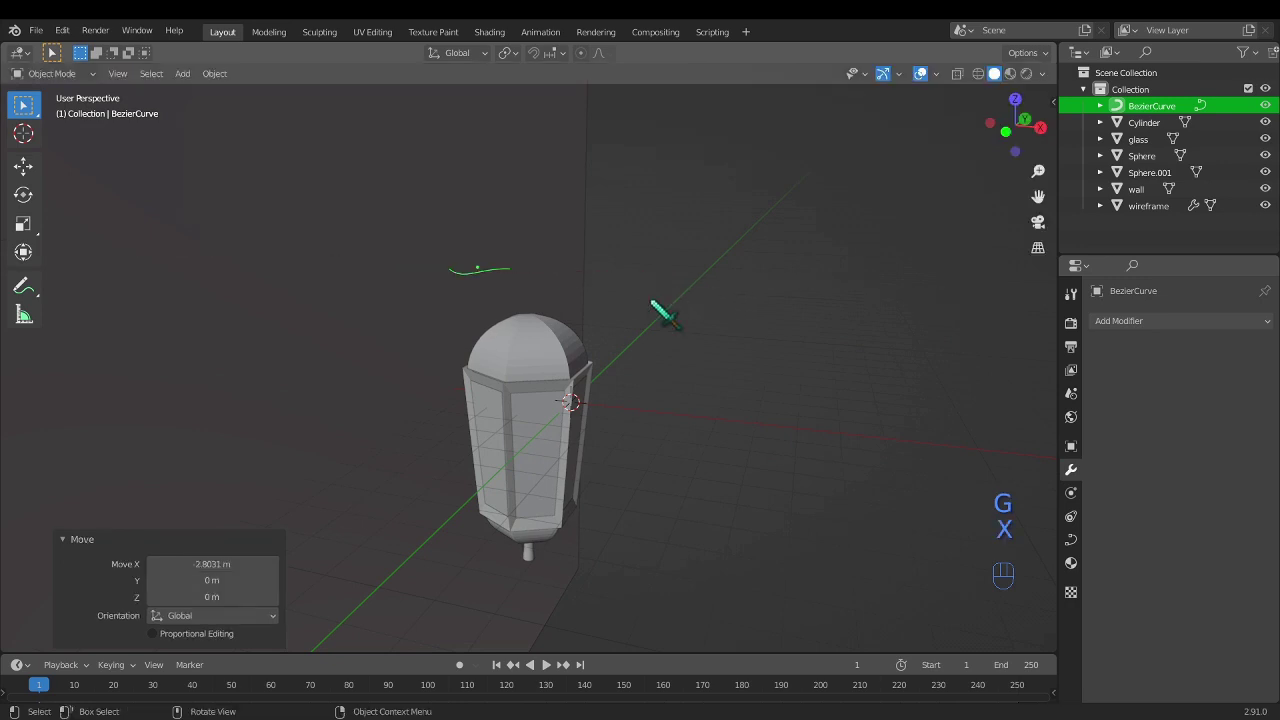
- Rotate the Bezier curve 180° about Z and shift it about 0.112 m along negative X
type("rz")
type("180")
key("Return")
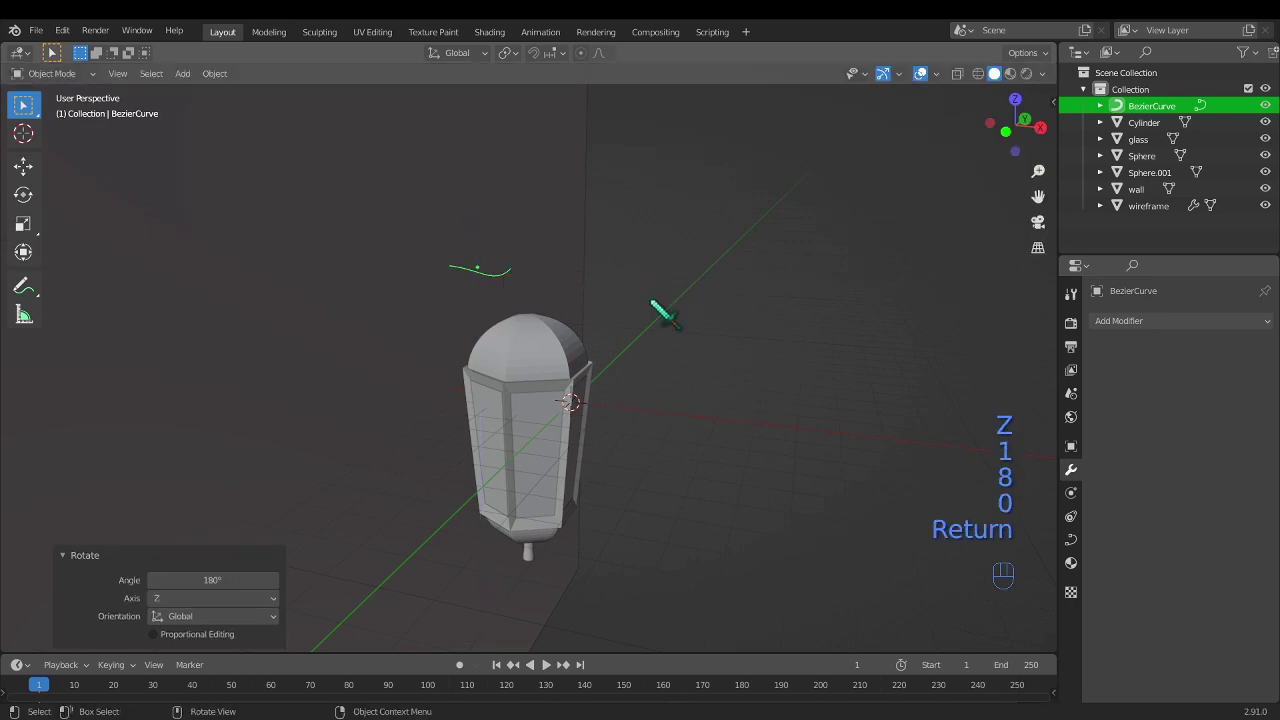
key("g")
key("y")
key("x")
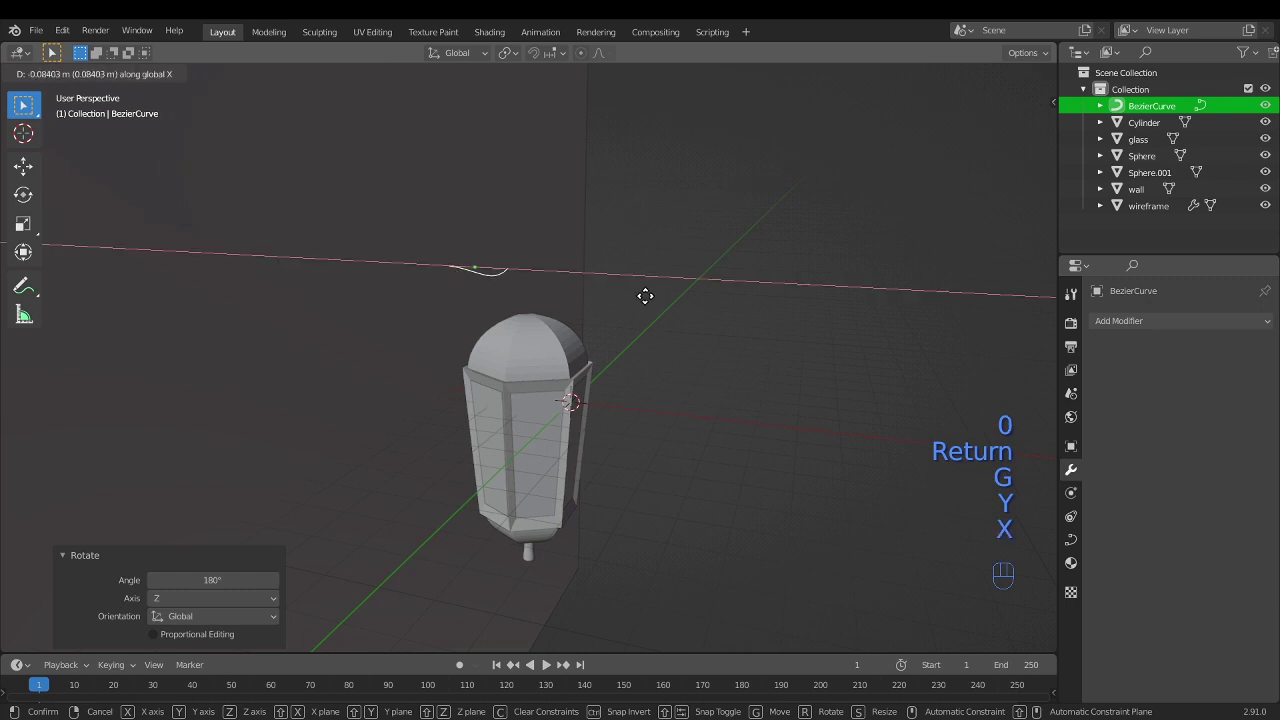
left_click(645, 292)
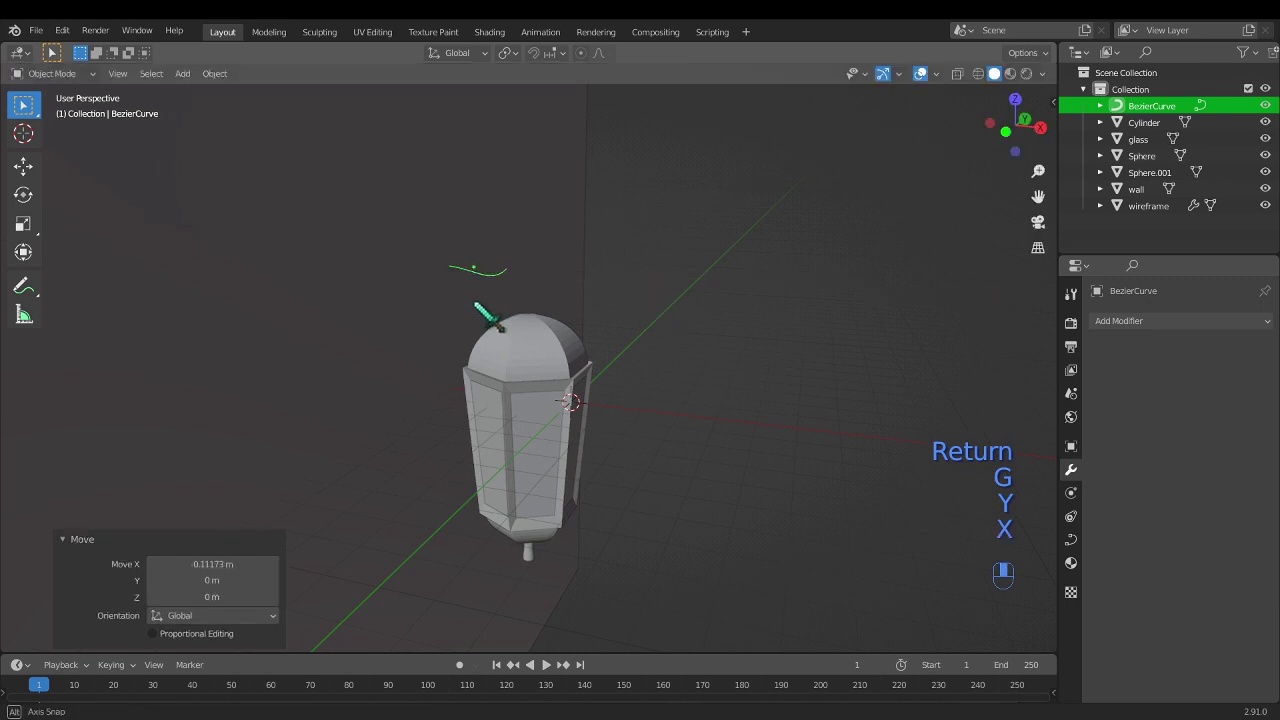
- Enlarge the Bezier curve uniformly by a factor of about 1.44
middle_click_drag(476, 304, 527, 305)
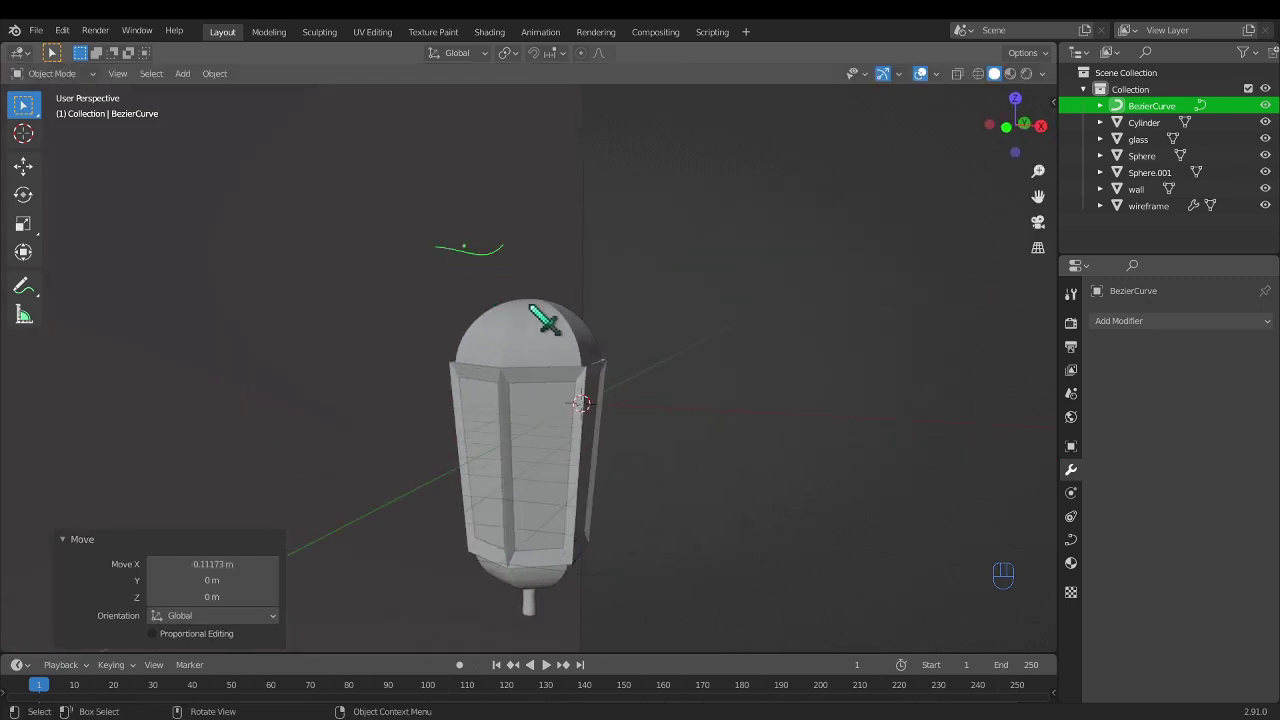
key("s")
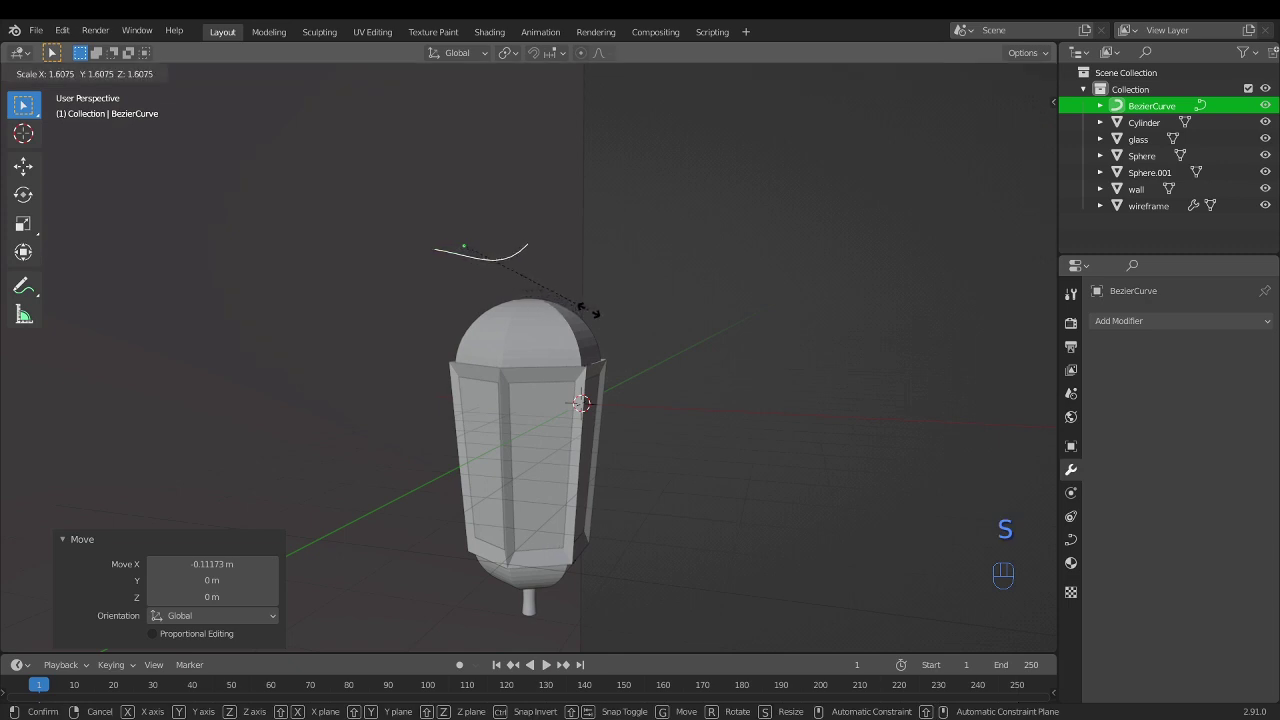
left_click(579, 309)
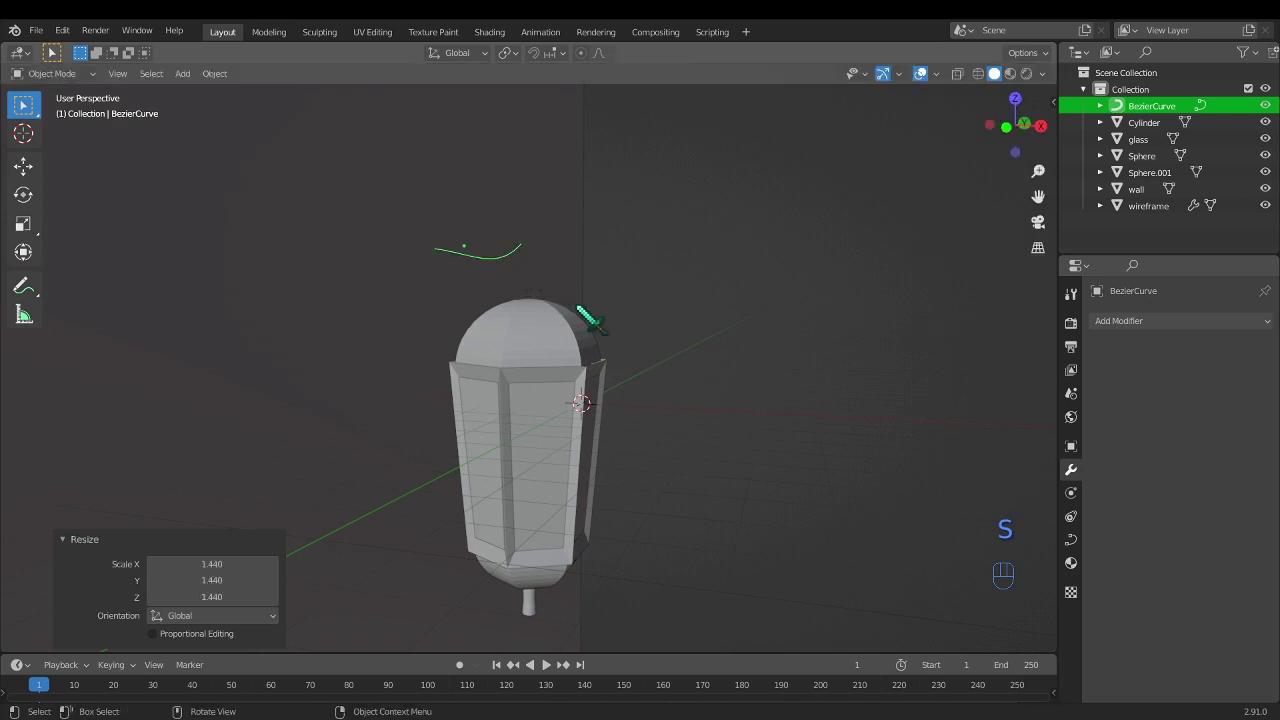
- Give the Bezier curve a round bevel with a depth of 0.04 m, leaving its extrusion at 0 m
left_click(1071, 539)
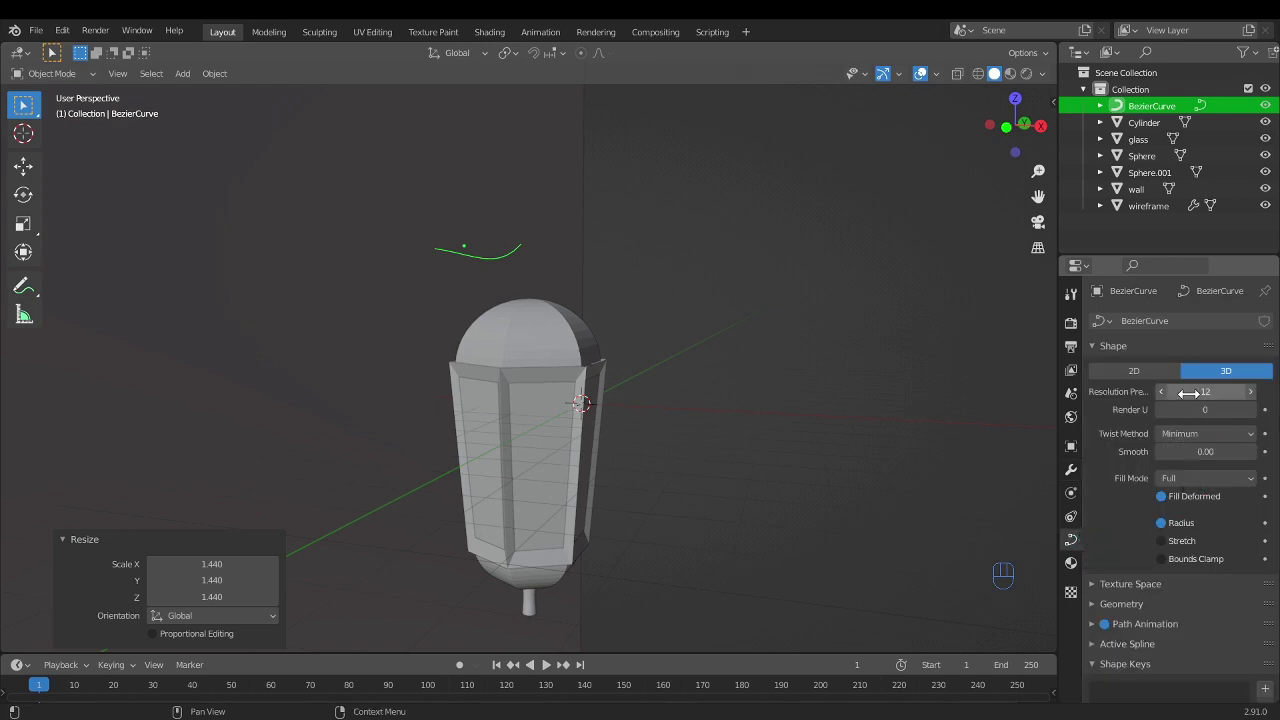
scroll(1112, 580, "down", 2)
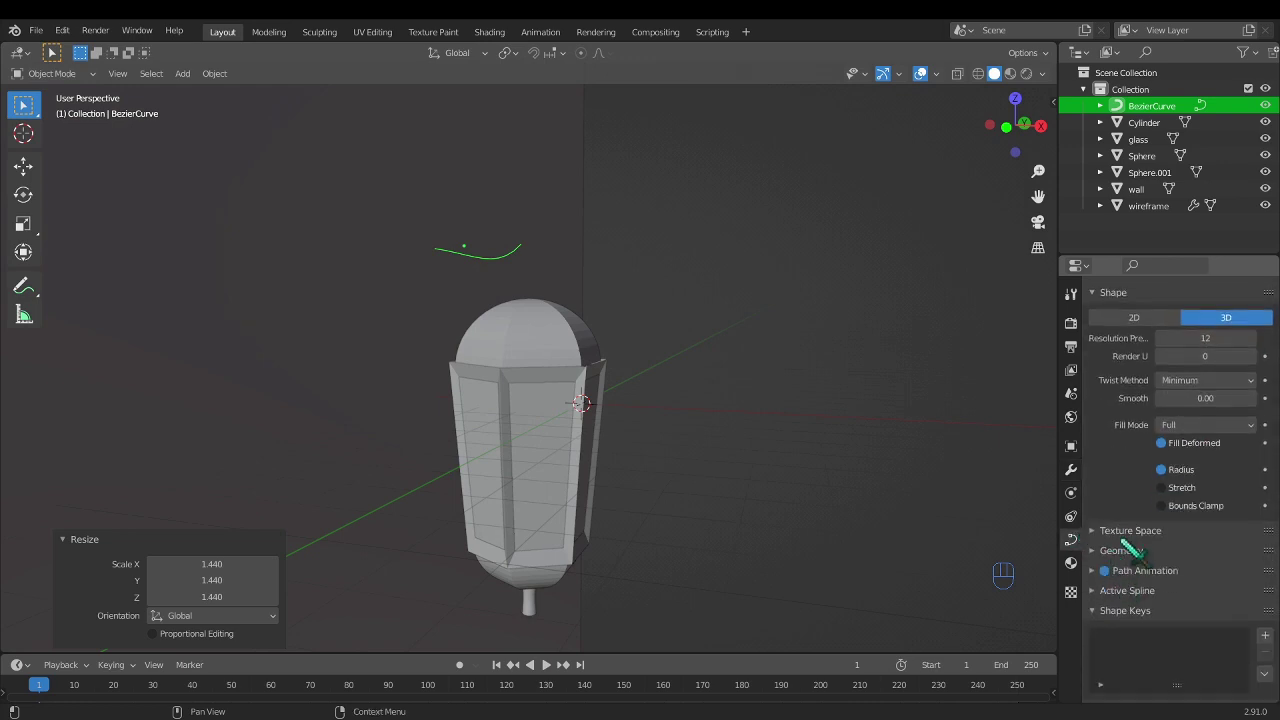
left_click(1112, 545)
scroll(1140, 520, "down", 2)
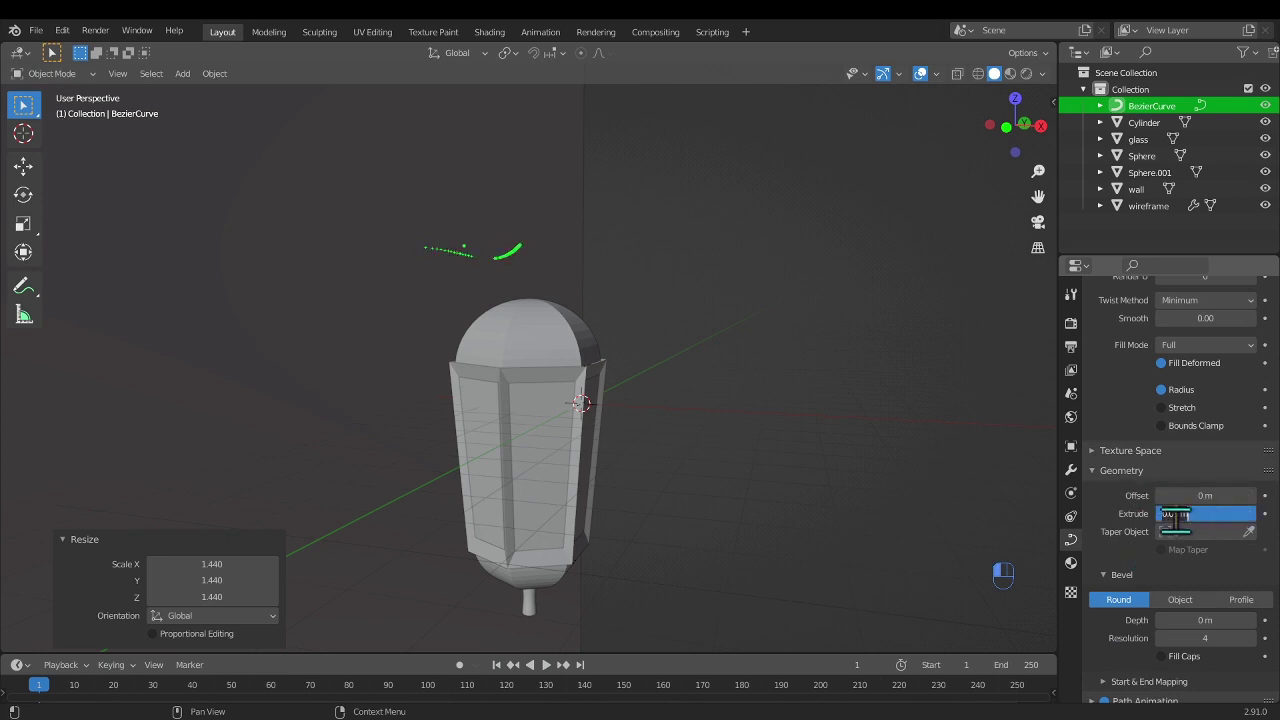
scroll(890, 525, "up", 2)
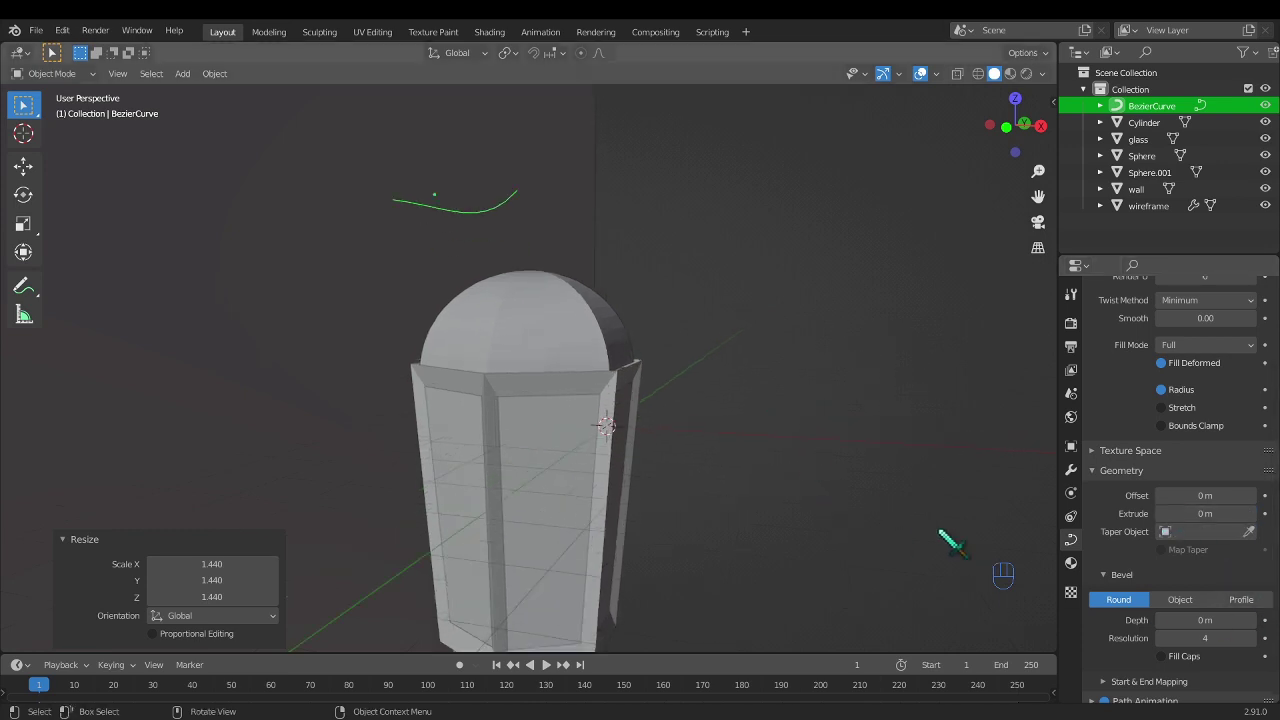
mouse_move(1200, 622)
left_mouse_down()
mouse_move(1212, 622)
mouse_move(1200, 622)
left_mouse_up()
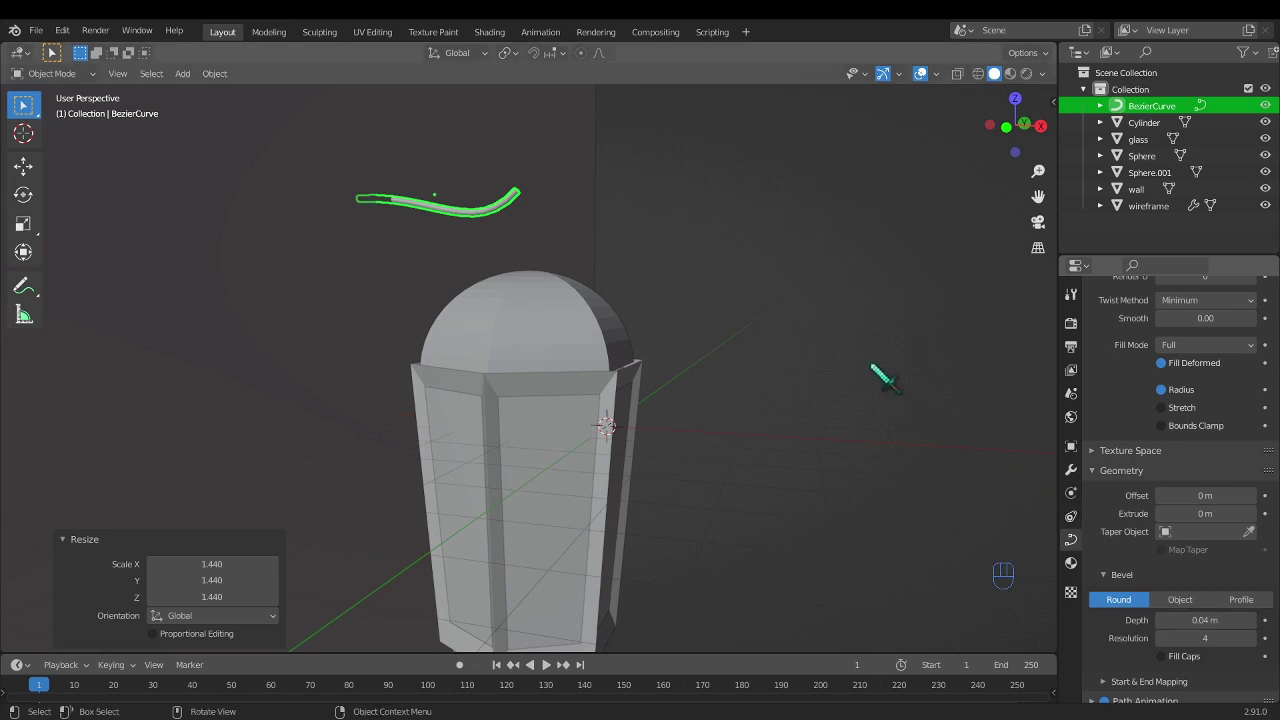
- Try a 0.04 m extrusion on the beveled curve, then reduce its extrusion to 0.02 m
middle_click_drag(808, 303, 608, 443)
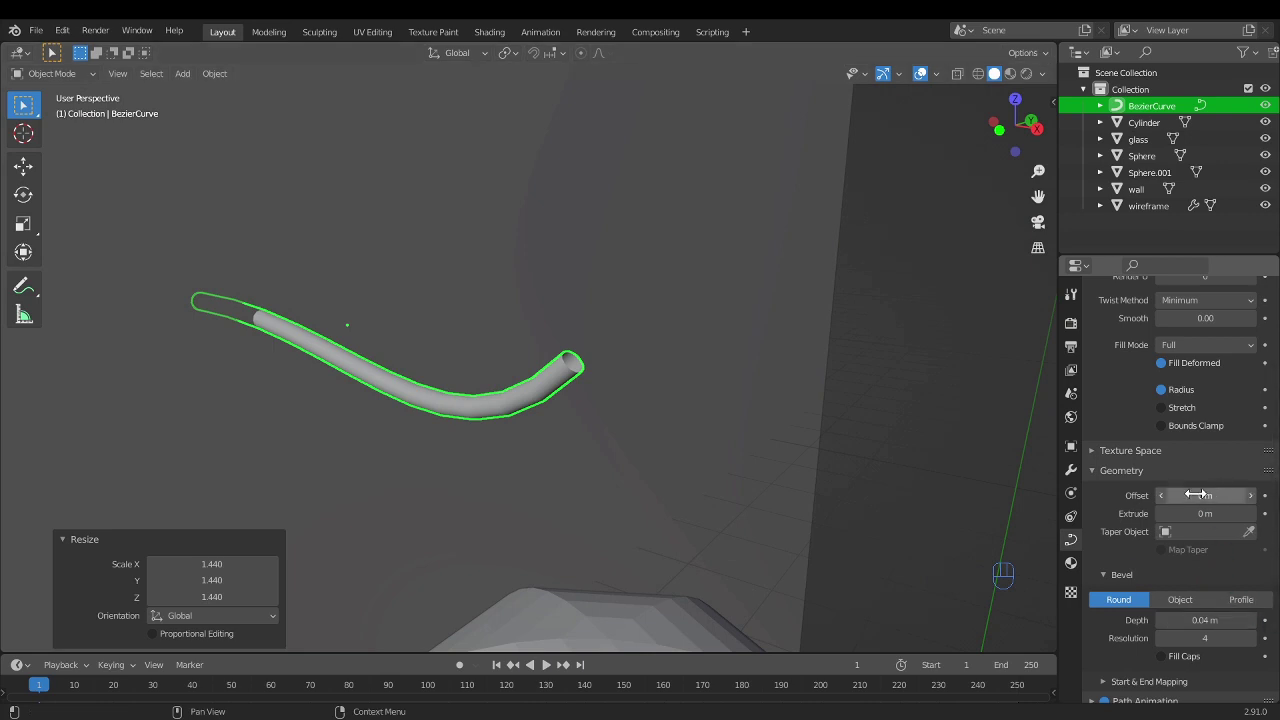
left_click_drag(1205, 513, 1214, 513)
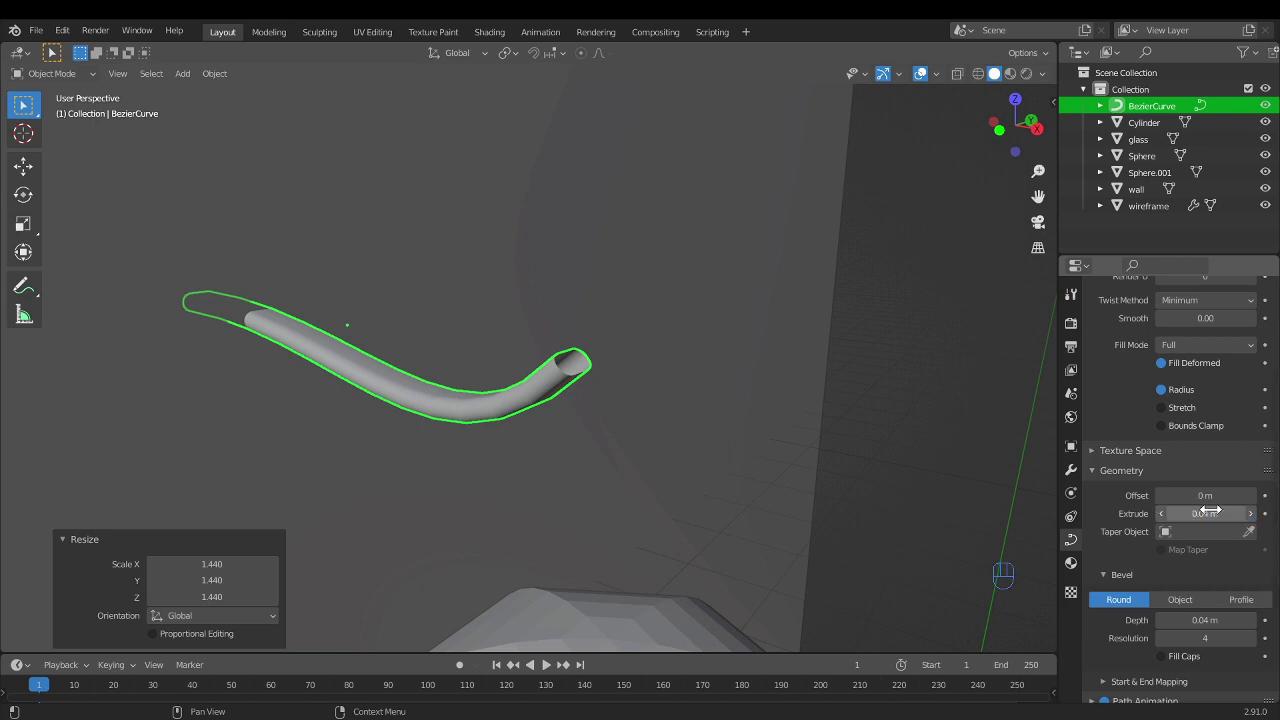
middle_click_drag(586, 300, 529, 314)
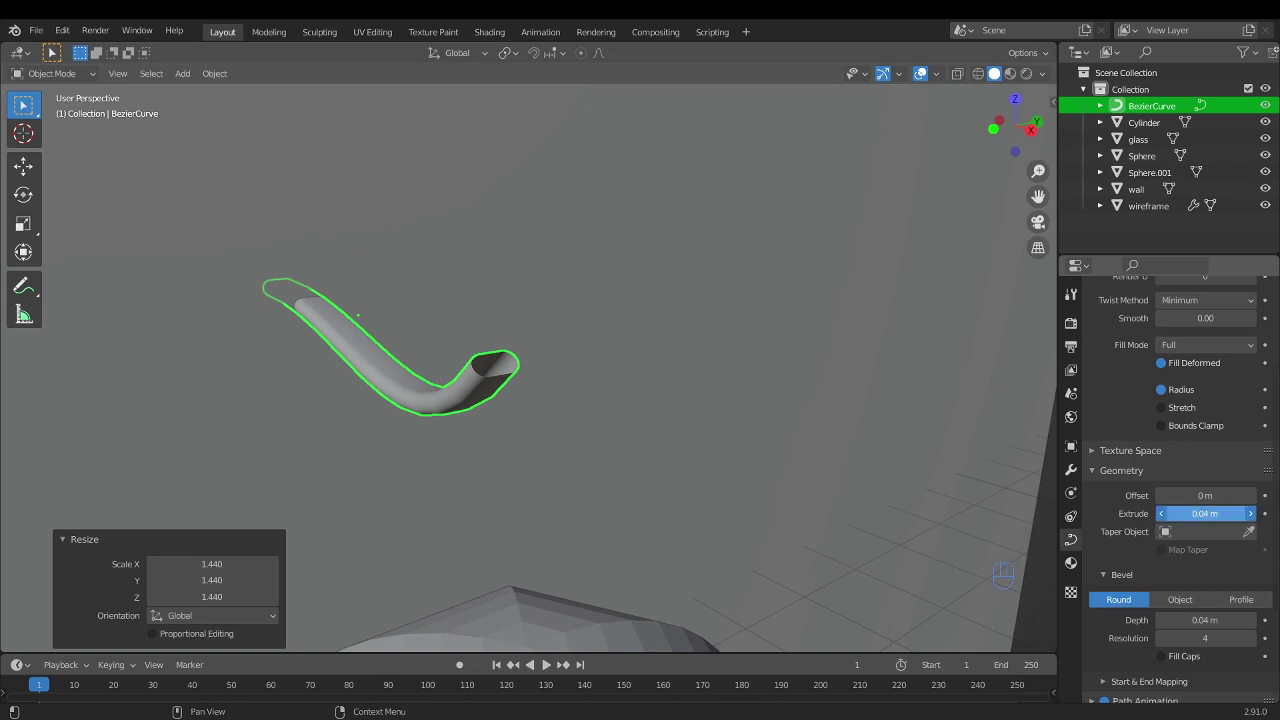
mouse_move(1205, 513)
left_mouse_down()
mouse_move(1190, 513)
mouse_move(1205, 513)
left_mouse_up()
middle_click_drag(771, 434, 800, 430)
scroll(1170, 450, "down", 2)
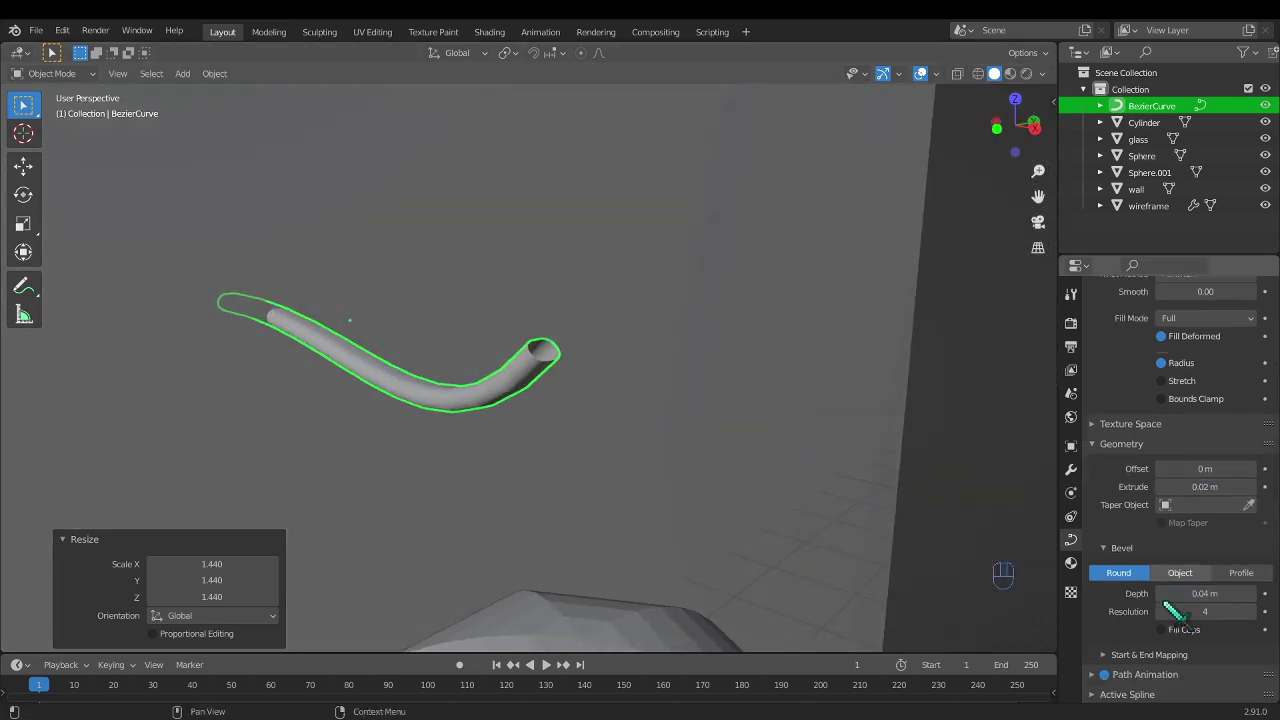
- Add a torus mesh with a 1 m major radius and 0.25 m minor radius at the world origin
middle_click_drag(700, 400, 605, 388)
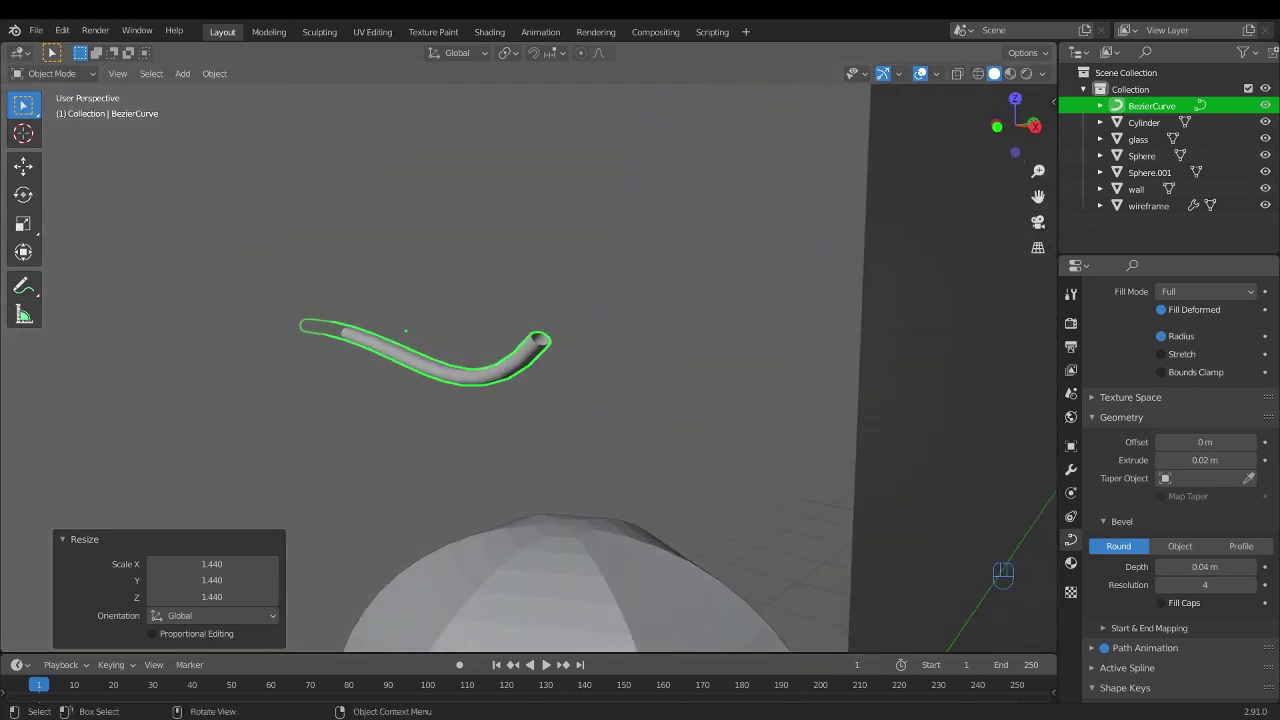
key("shift+a")
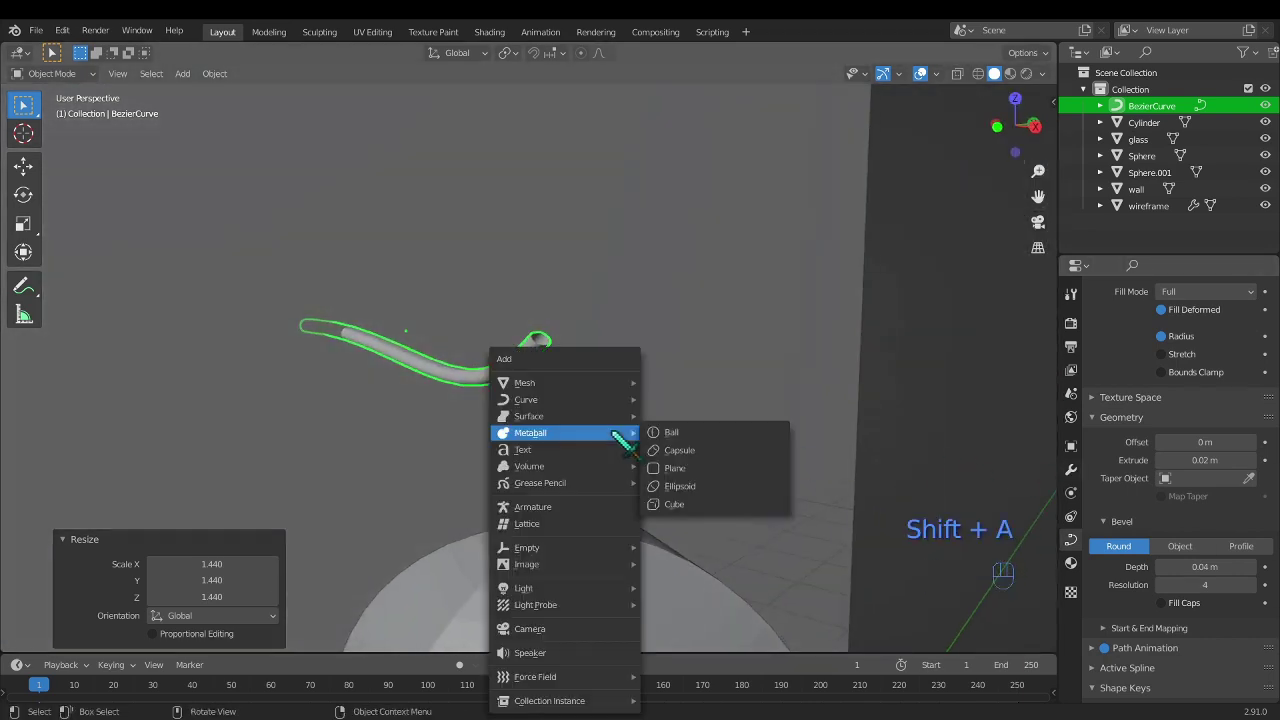
mouse_move(625, 384)
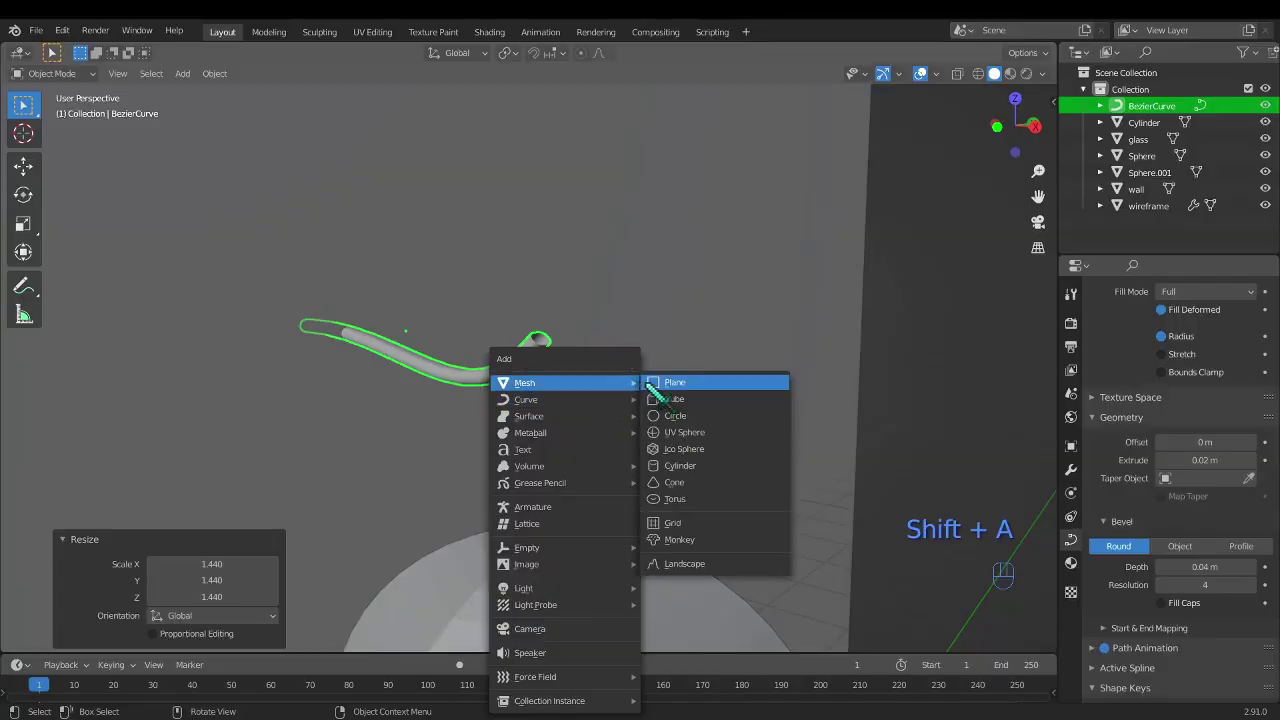
left_click(684, 499)
- Rotate the torus 90° about the global X axis and 90° about the global Z axis
middle_click_drag(700, 515, 608, 405, "shift")
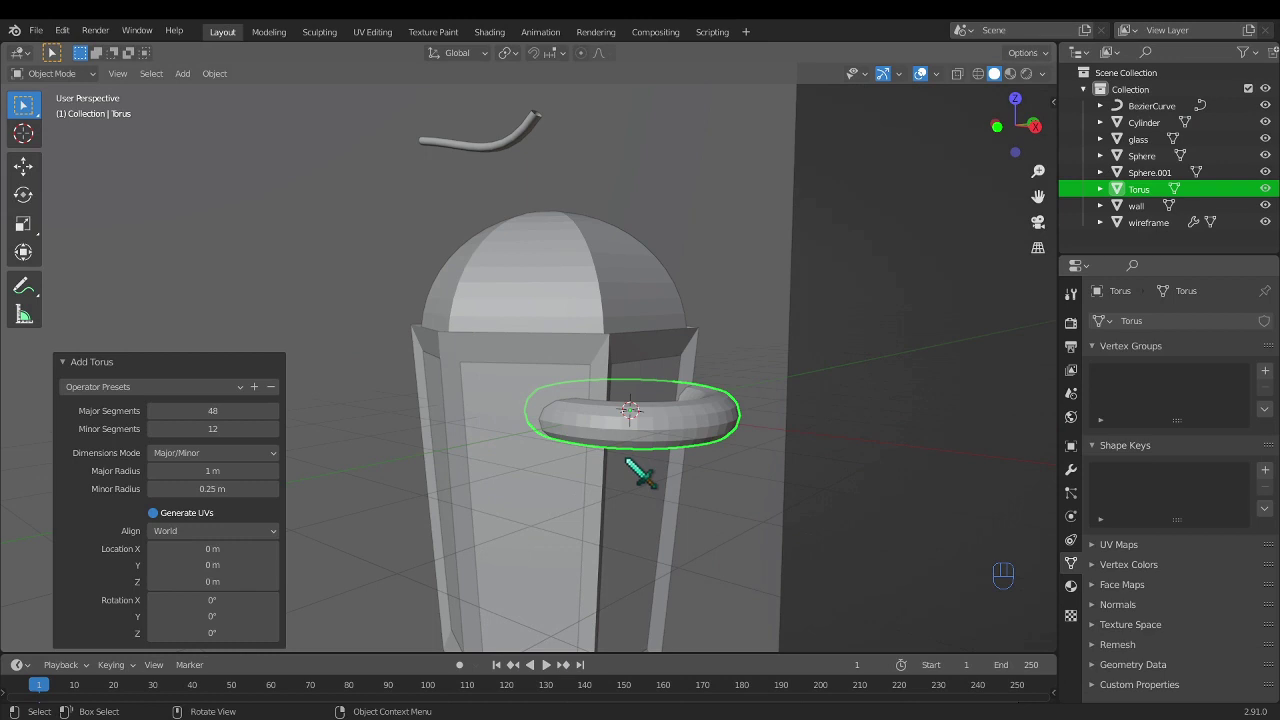
type("rx90")
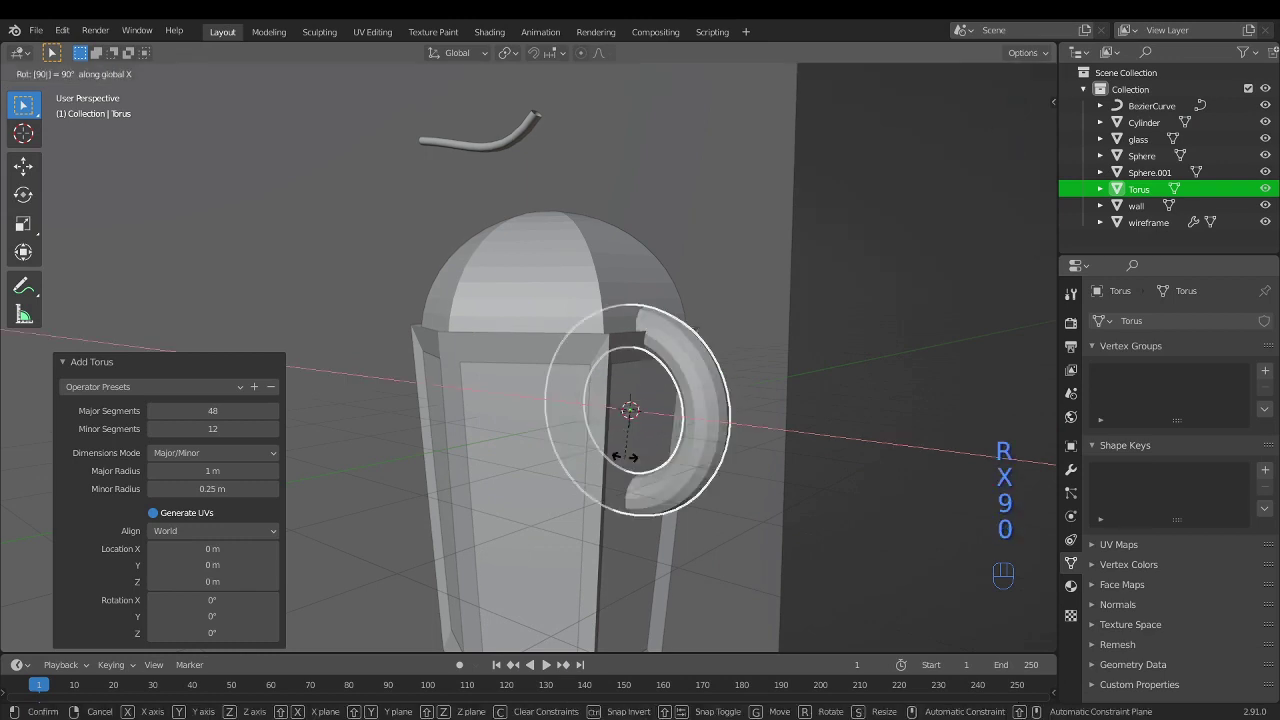
key("Return")
type("rz")
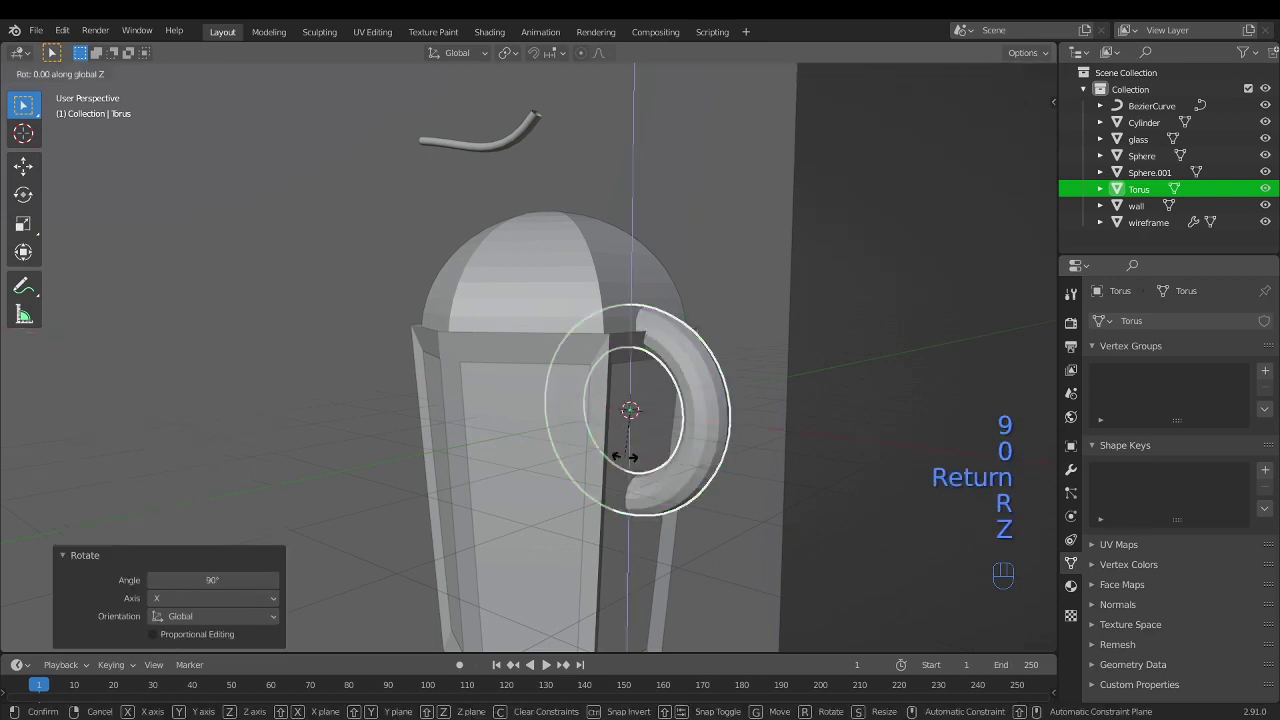
type("90")
key("Return")
middle_click_drag(668, 461, 622, 437)
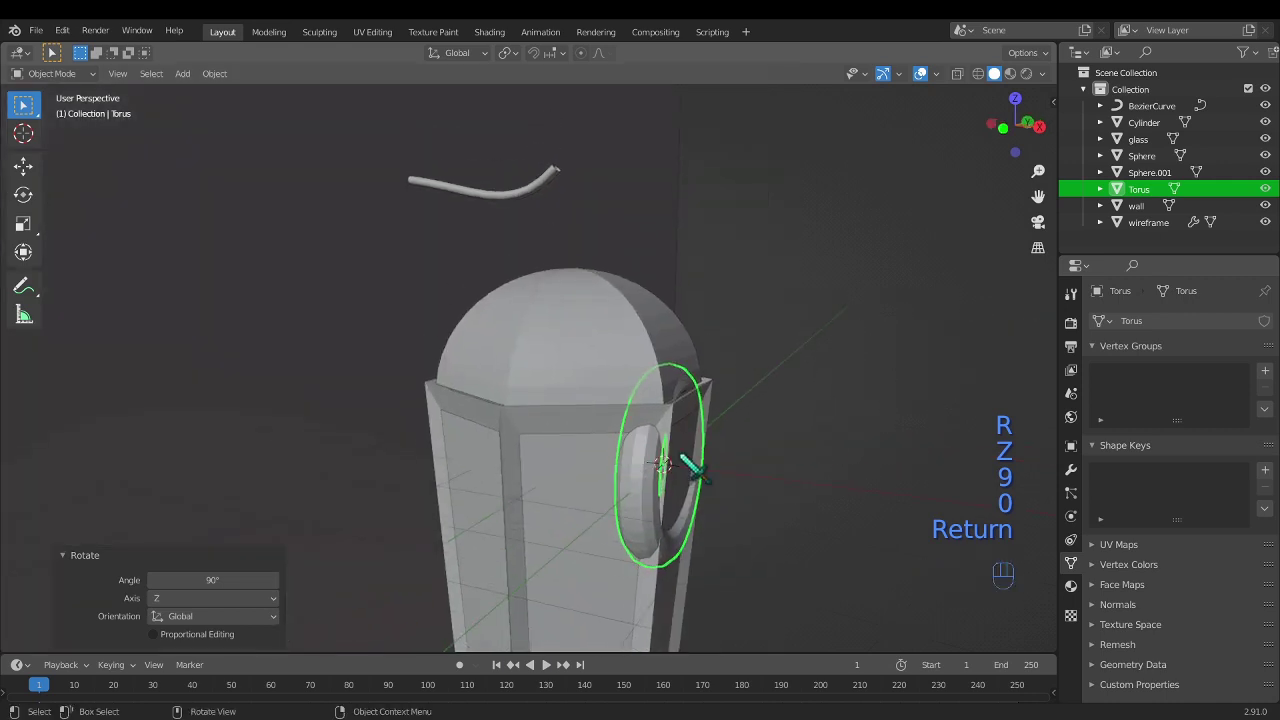
- Move the torus in front view about -1.27 m along X and 3.47 m along Z, beside the curved arm's free end
left_click(1003, 127)
key("g")
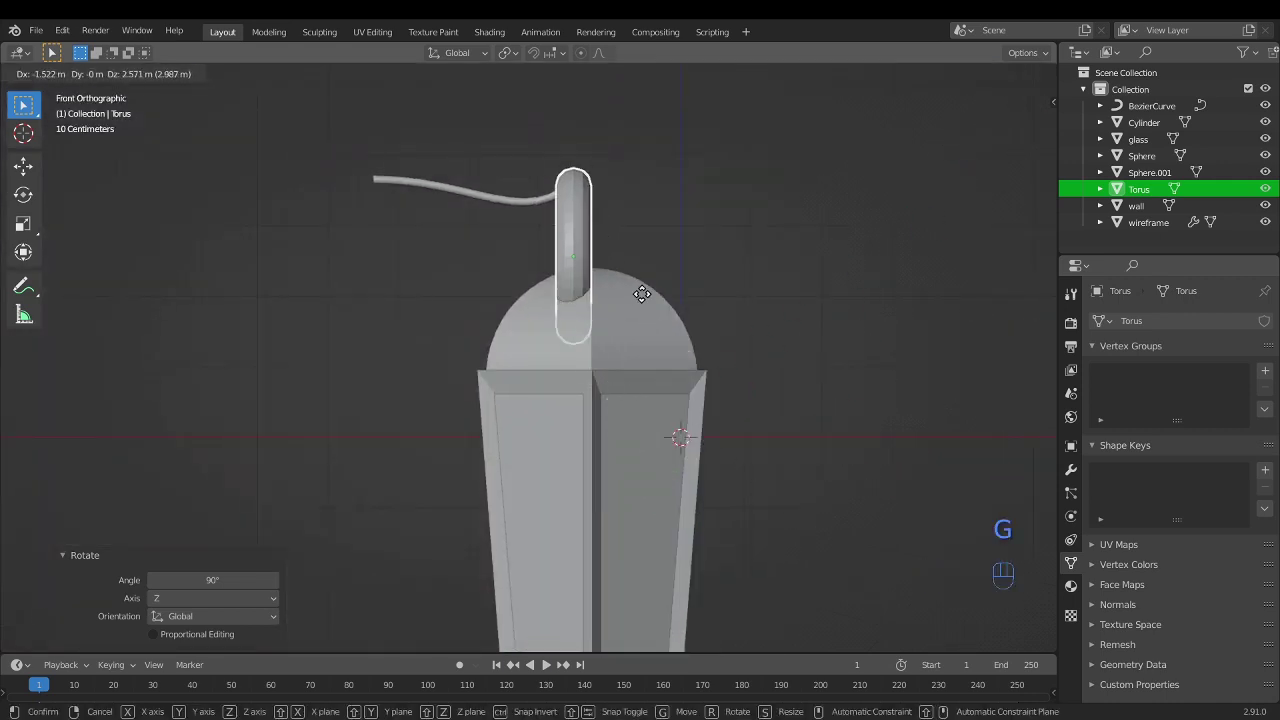
left_click(676, 254)
middle_click_drag(676, 254, 523, 343)
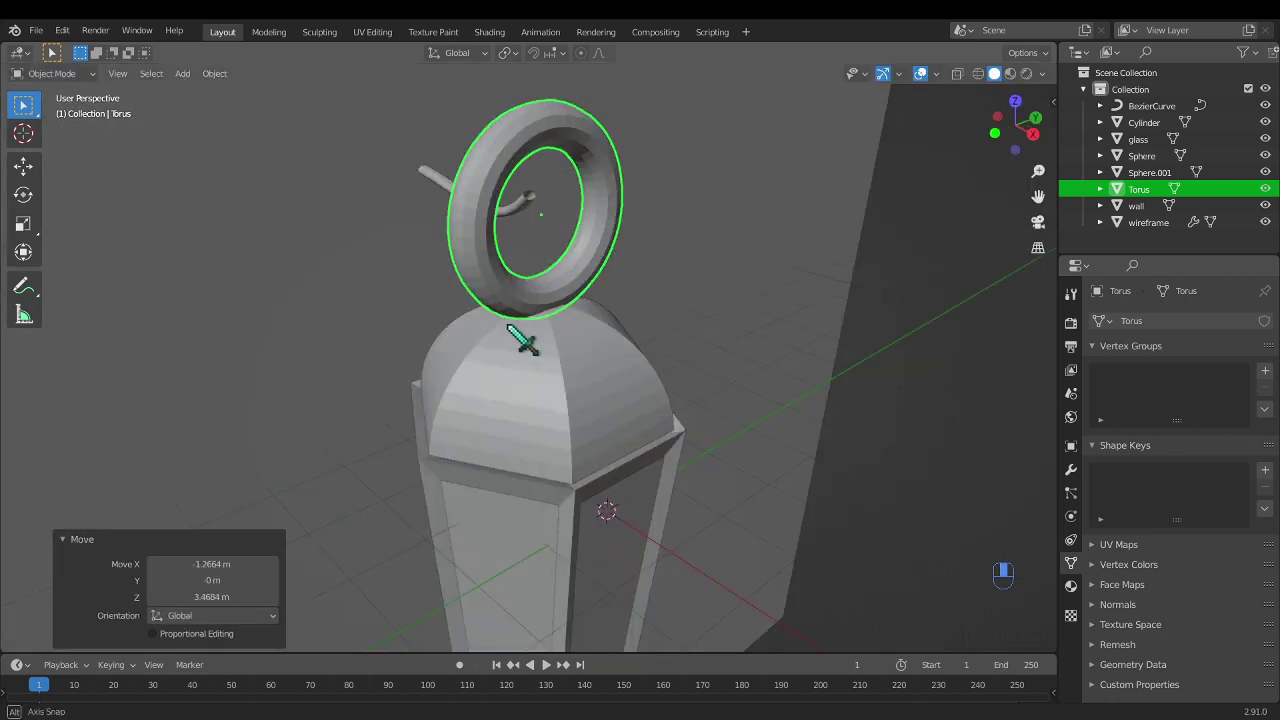
- Shrink the torus uniformly to about 0.2 of its size so it forms a small hanging ring
scroll(510, 337, "down", 5)
scroll(520, 340, "up", 5)
key("s")
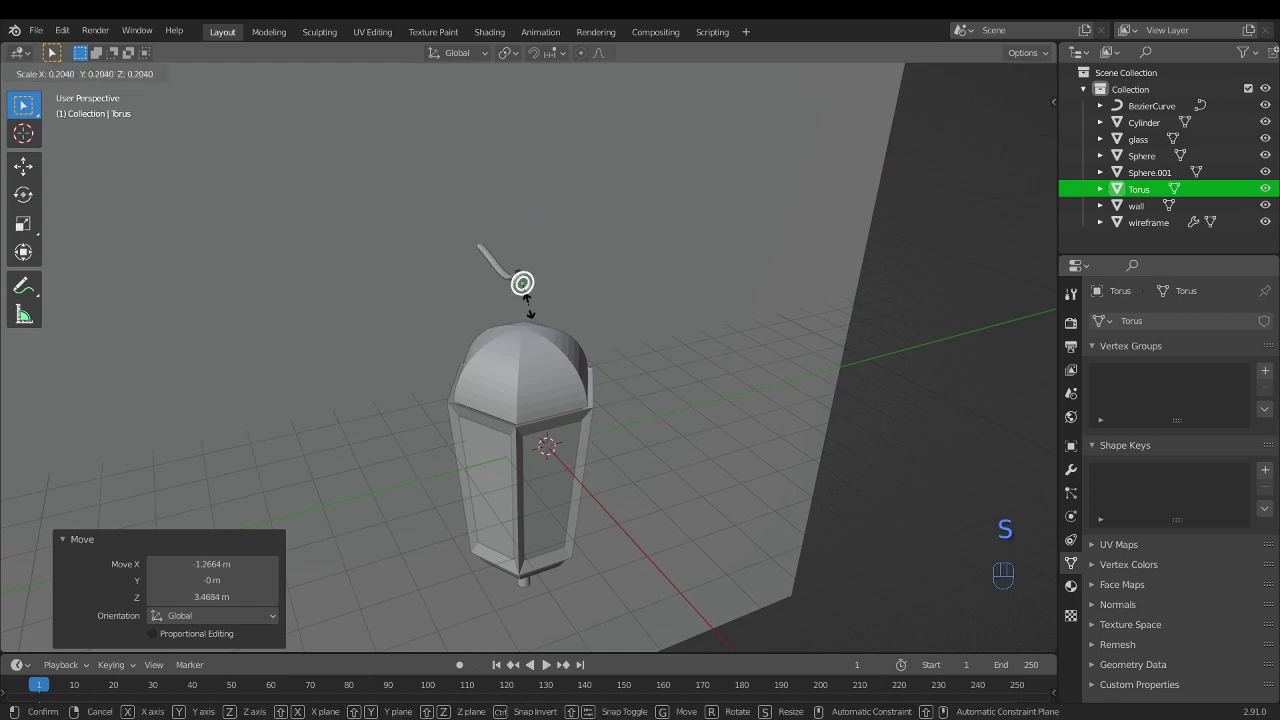
left_click(531, 303)
middle_click_drag(580, 349, 657, 349)
- Move all lantern body parts together in front view about -0.63 m along X and 0.73 m along Z, under the curved arm
left_click(586, 442)
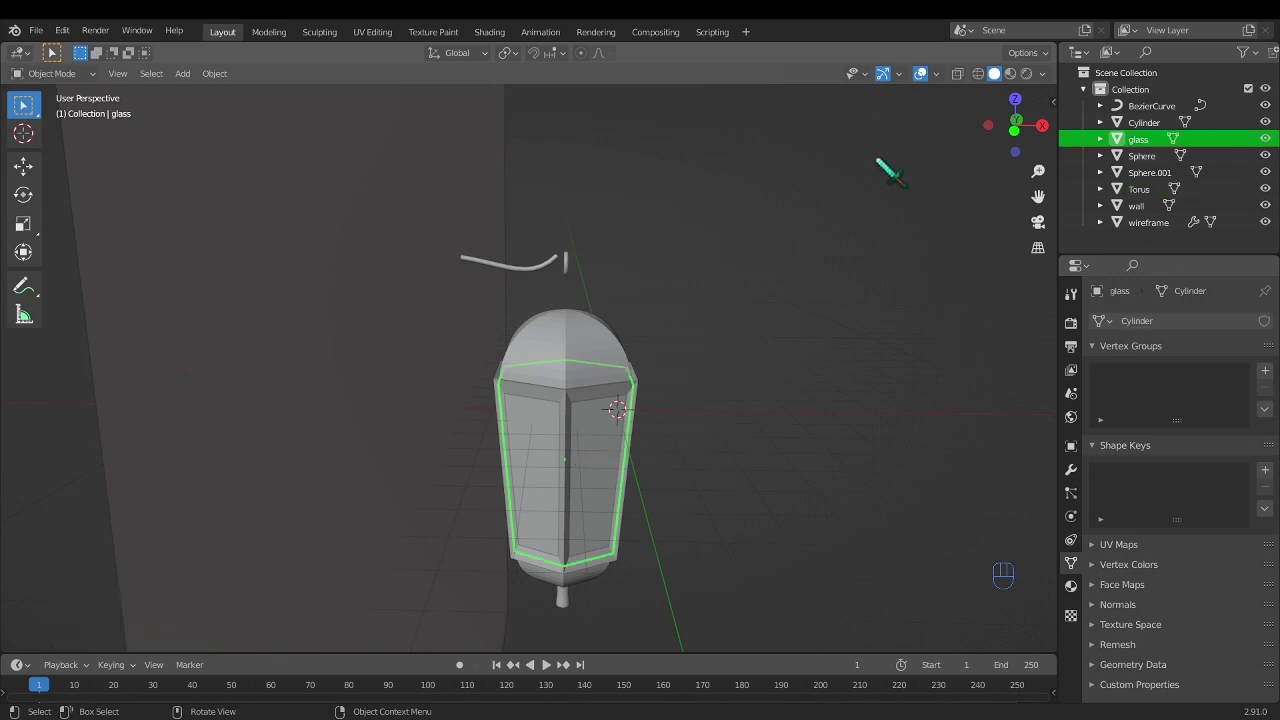
left_click(1008, 132)
scroll(628, 408, "up", 2)
scroll(528, 300, "down", 4)
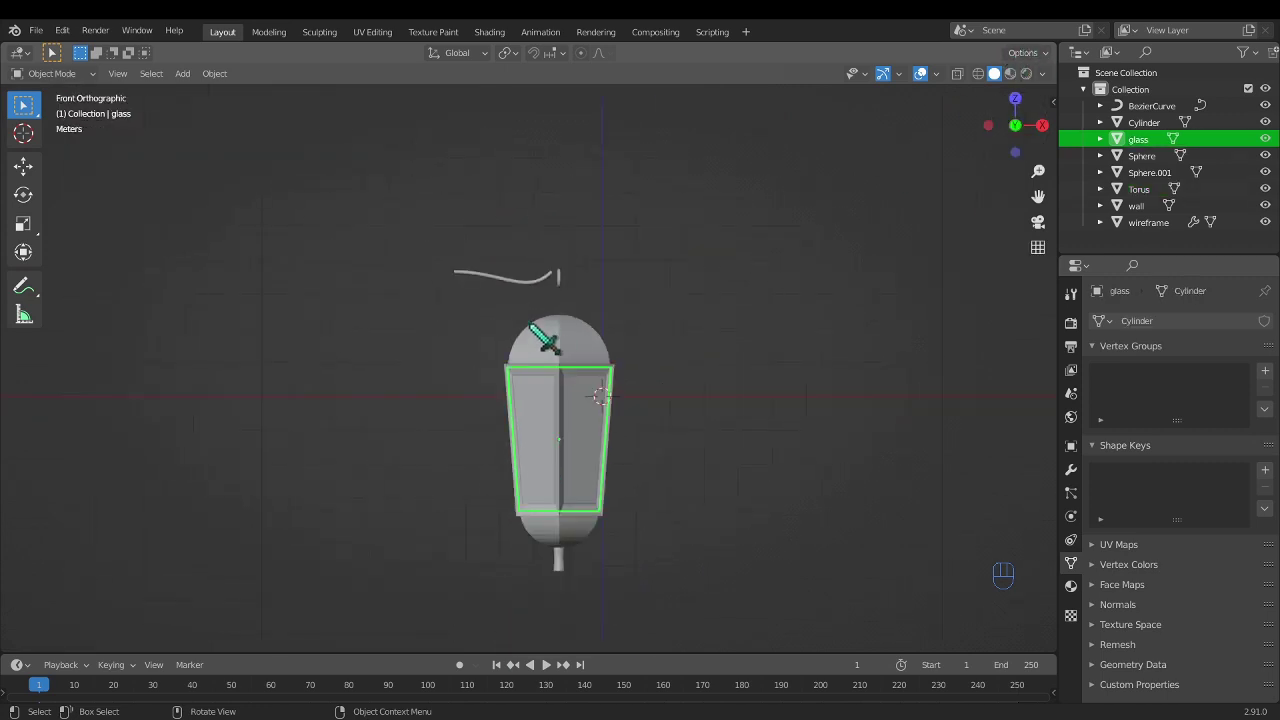
left_click_drag(489, 311, 697, 589)
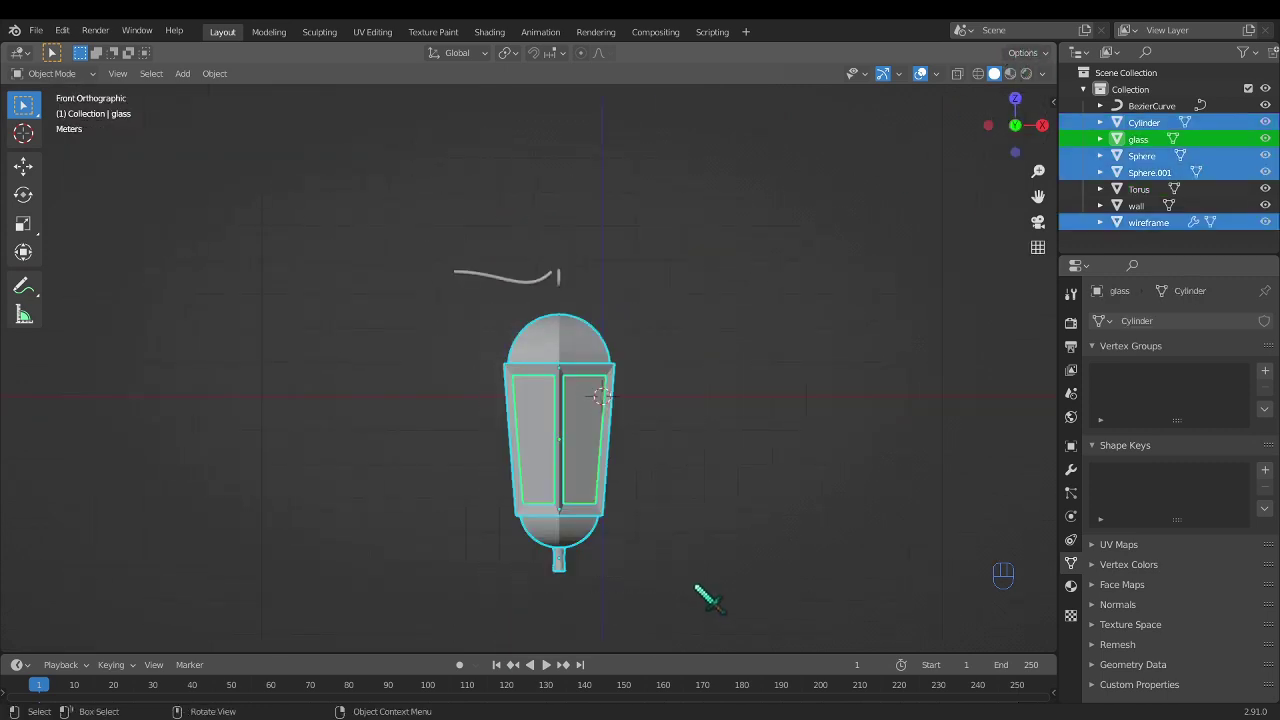
key("g")
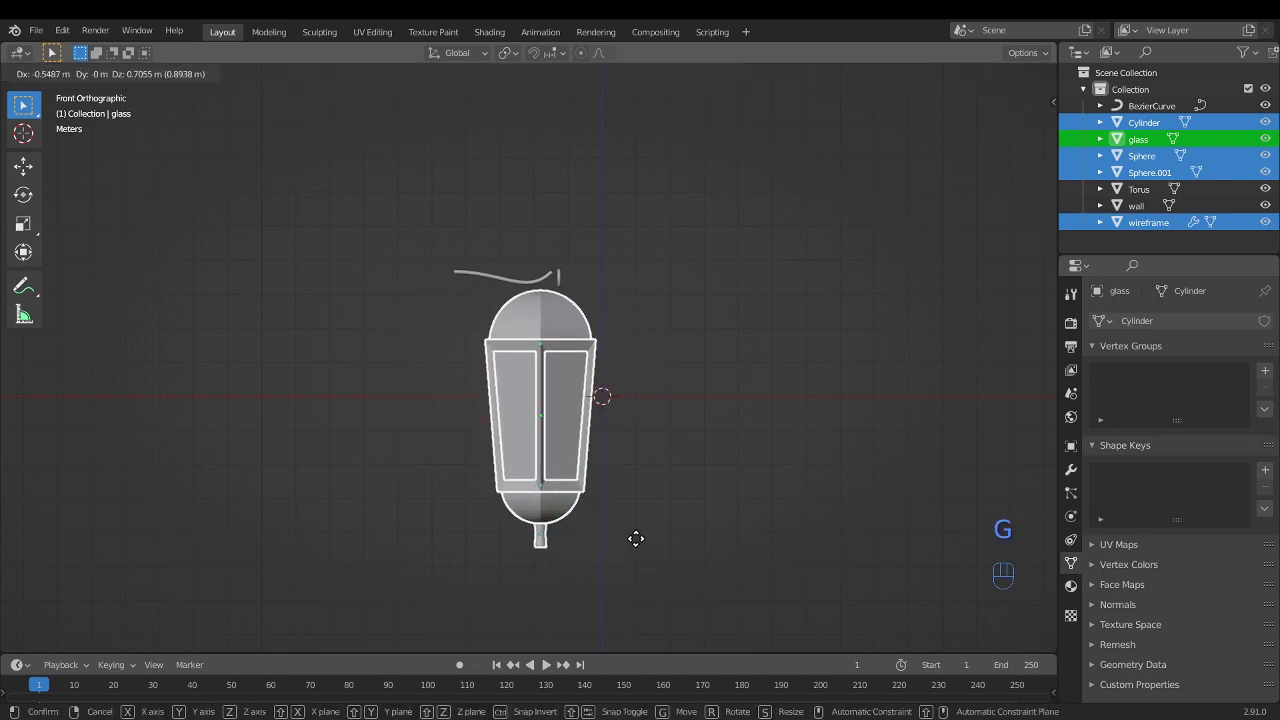
left_click(644, 547)
scroll(620, 540, "up", 3)
middle_click_drag(608, 534, 558, 483)
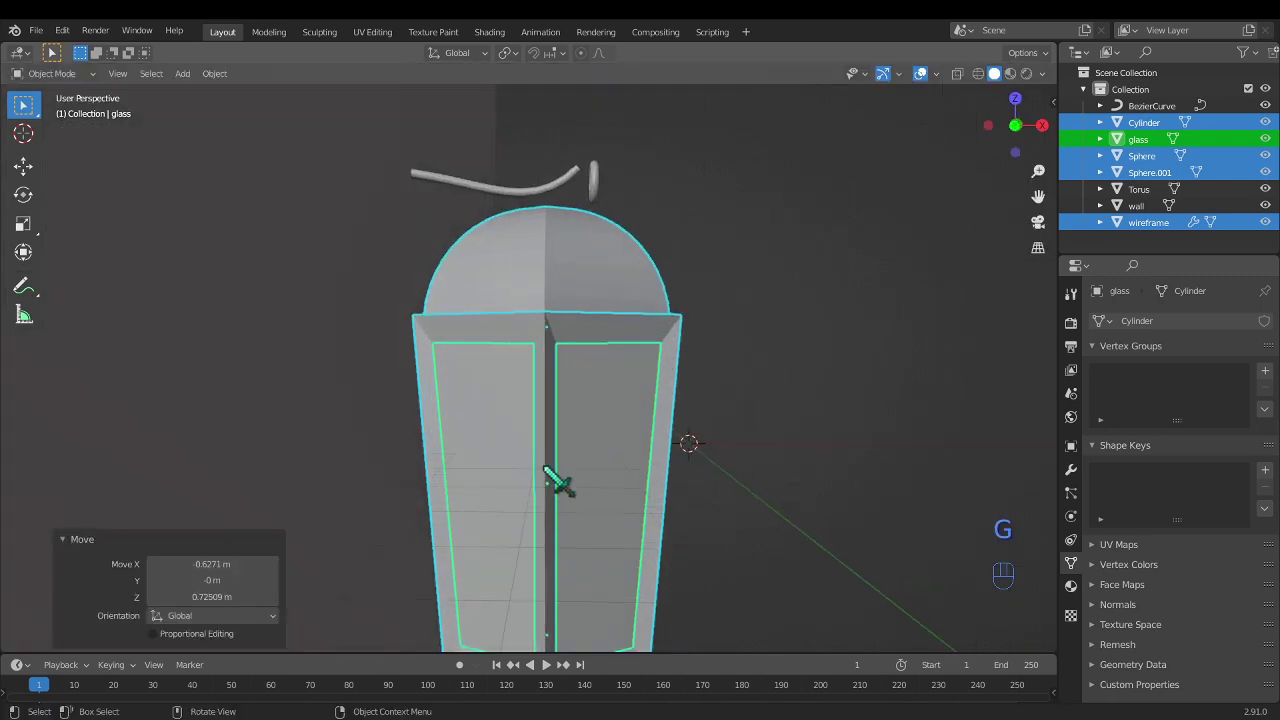
- Move the torus ring in front view about -0.70 m along X and -0.13 m along Z onto the curved arm above the dome
left_click(595, 188)
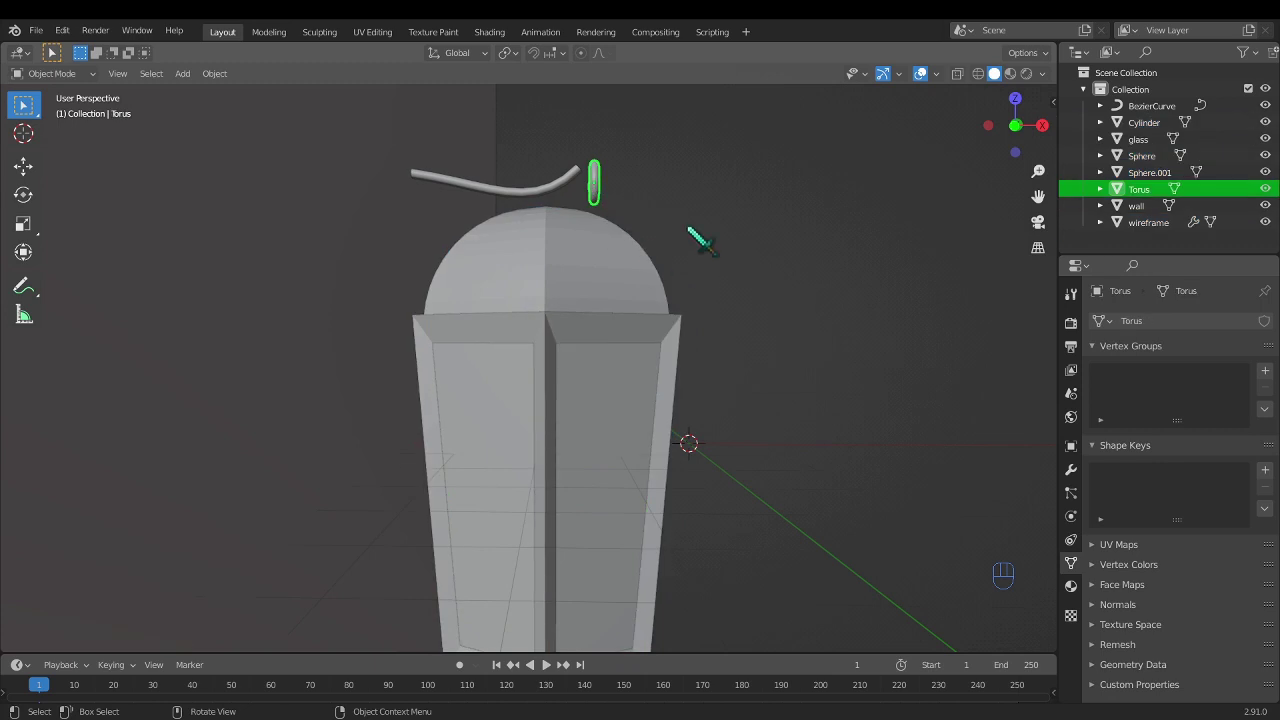
middle_click_drag(688, 238, 699, 254)
left_click(1018, 118)
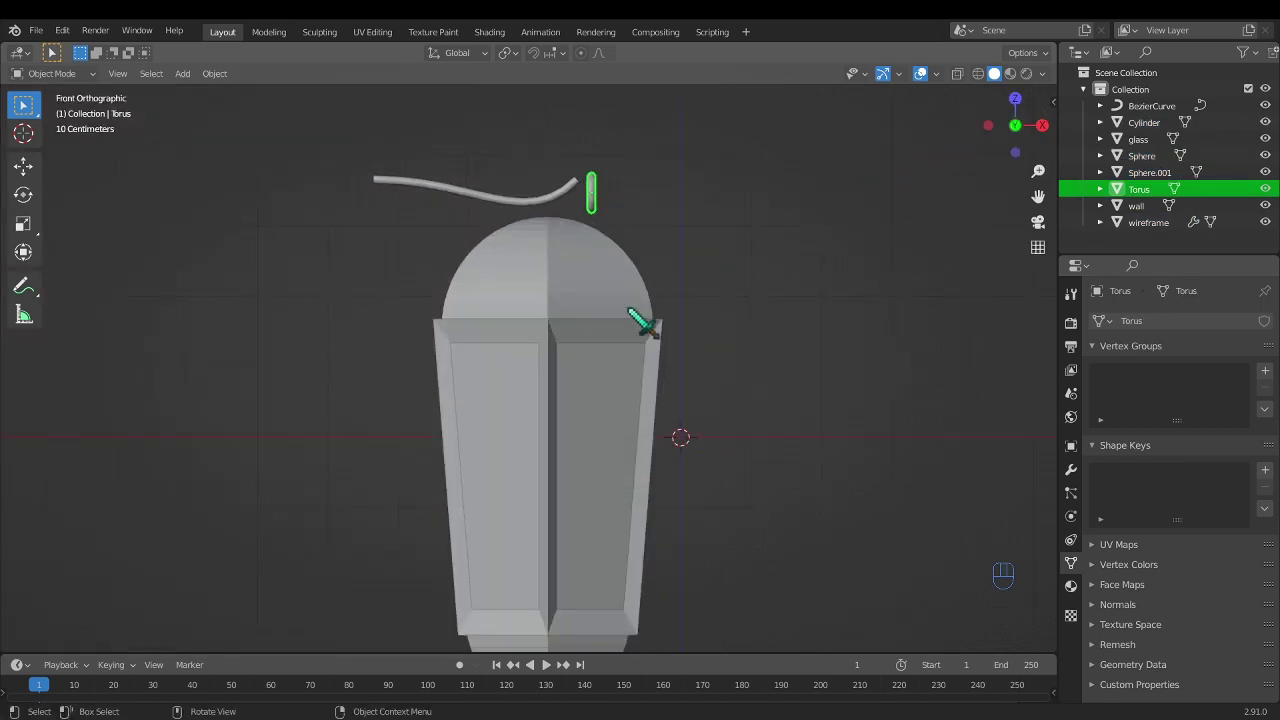
key("g")
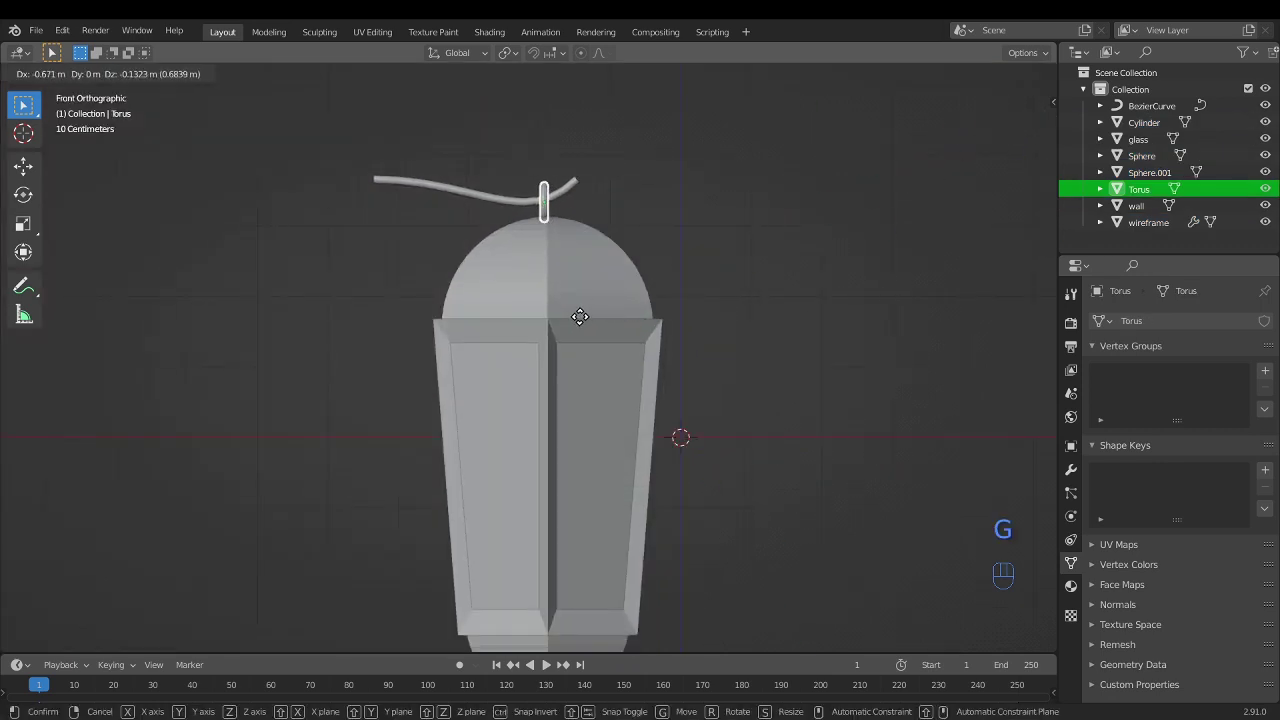
left_click(578, 316)
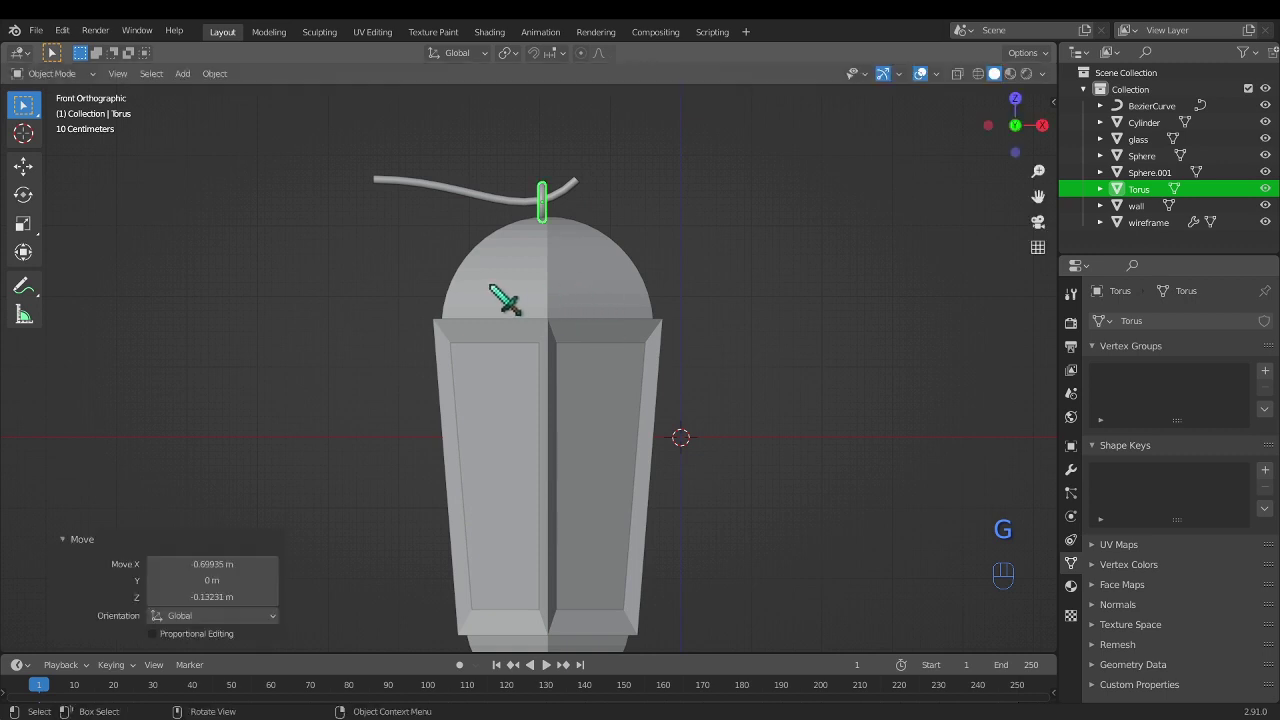
- Shift the whole lantern body about -0.098 m along X and 0.082 m along Z to center it beneath the ring
scroll(505, 300, "down", 3)
left_click_drag(472, 292, 710, 612)
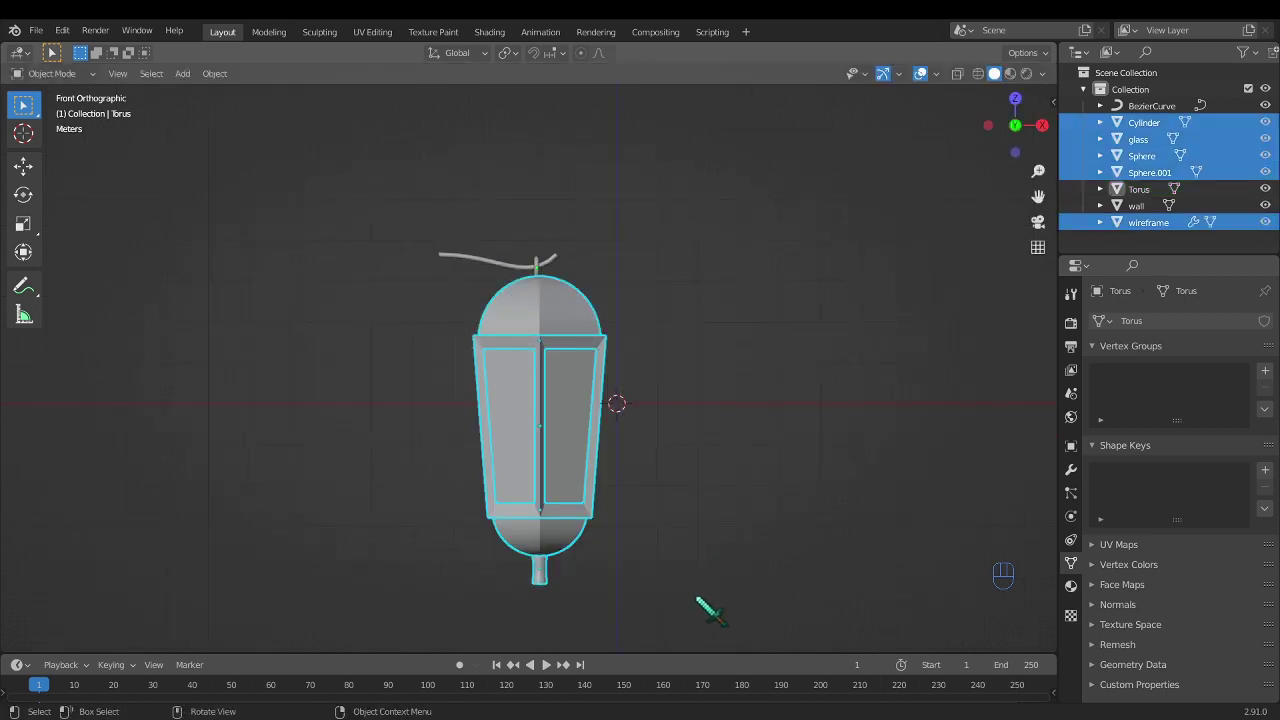
key("g")
left_click(694, 600)
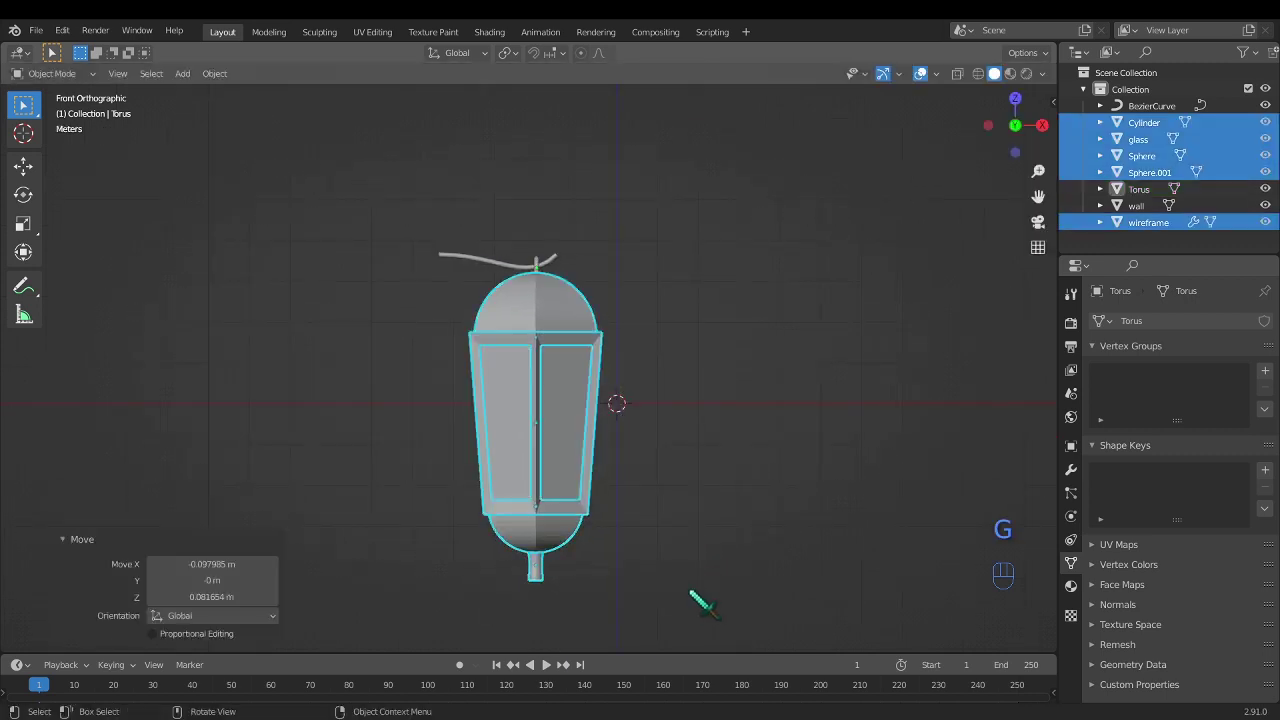
- Lower the torus ring about 0.065 m along Z into the dome's top, and select the Bezier curve arm
middle_click_drag(694, 600, 420, 365)
scroll(420, 365, "up", 5)
scroll(457, 406, "up", 3, "shift")
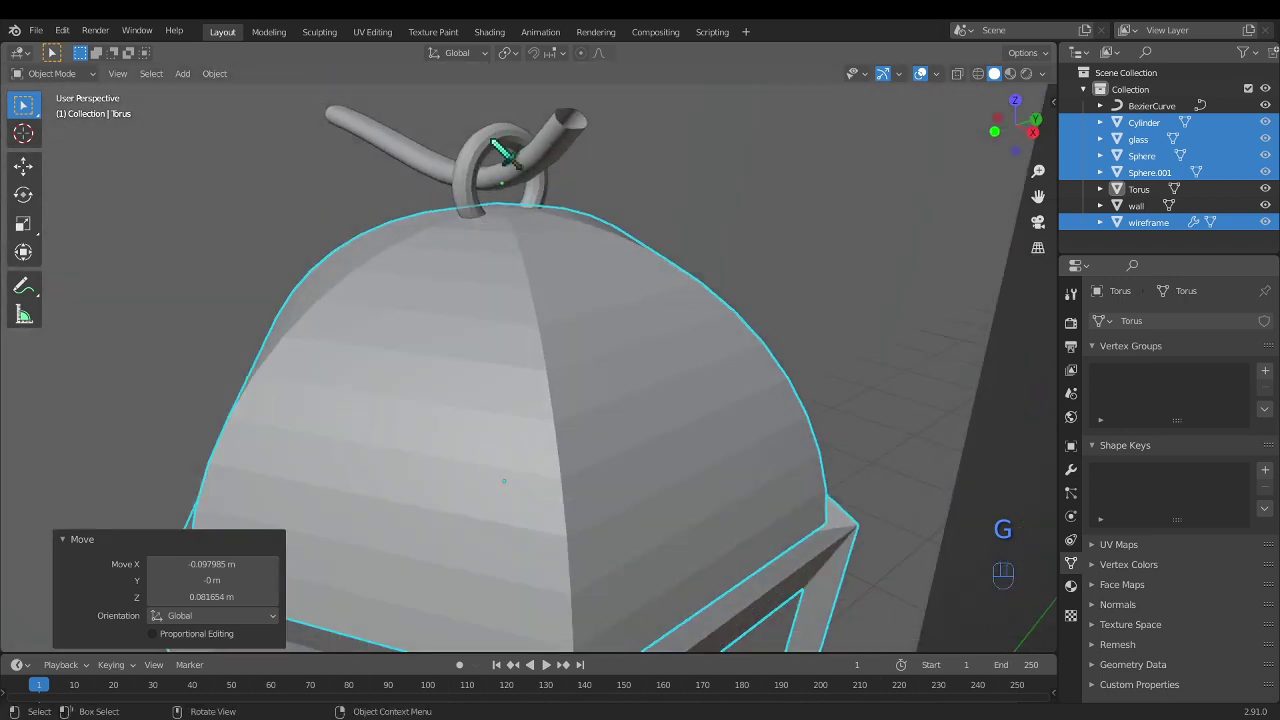
left_click(500, 149)
key("g")
key("z")
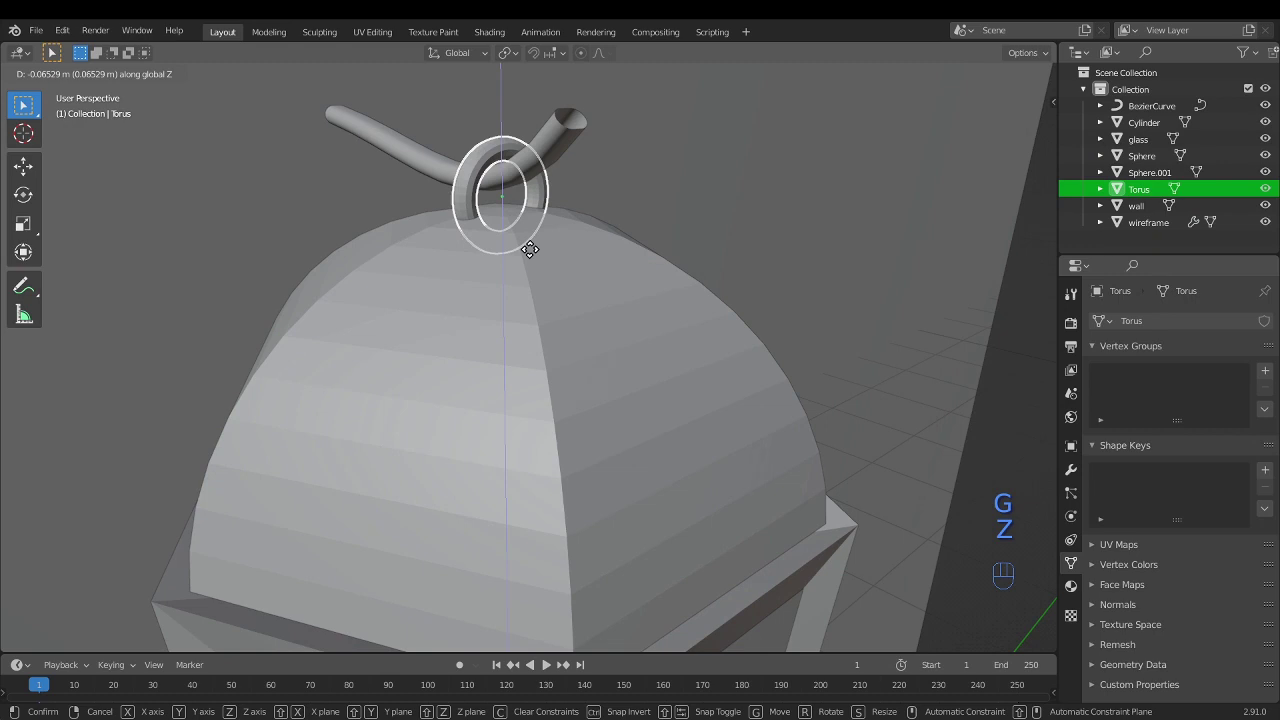
left_click(529, 249)
middle_click_drag(523, 263, 588, 338)
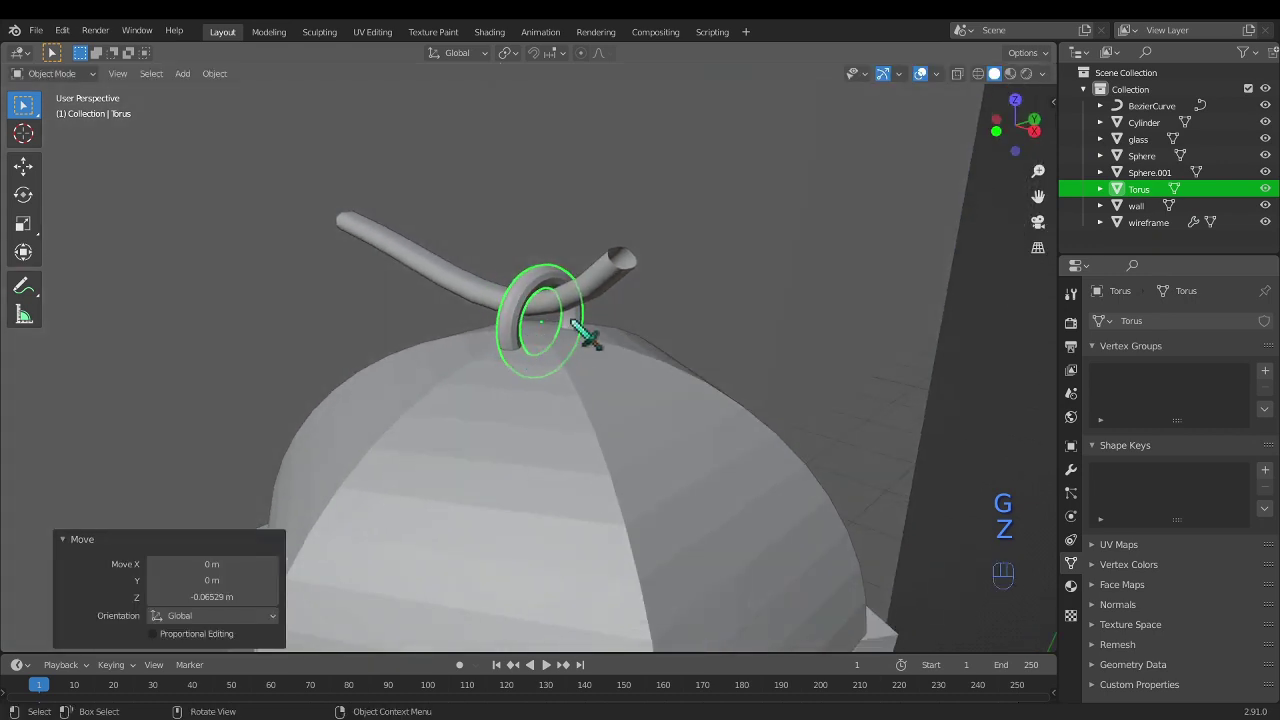
left_click(608, 283)
key("Tab")
scroll(600, 314, "up", 8)
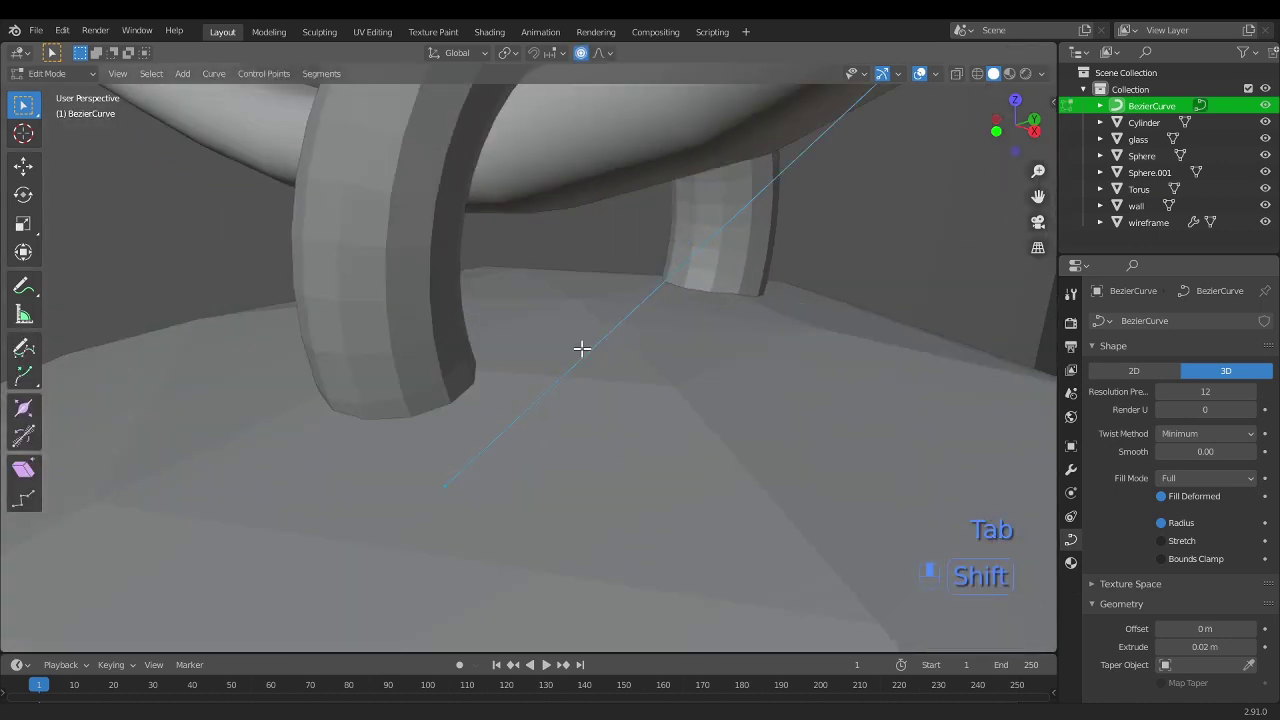
key("Tab")
scroll(597, 447, "down", 8)
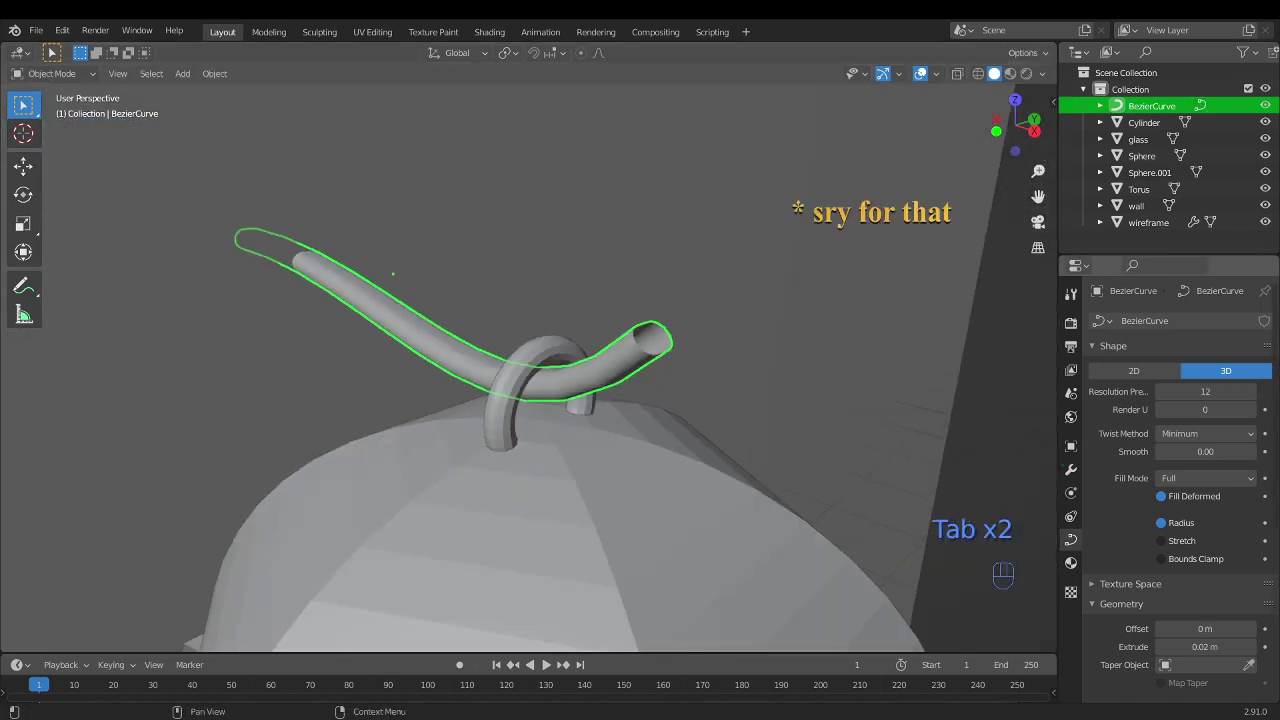
- Add a Subdivision Surface modifier to the Bezier curve arm and set its render level to 1
left_click(1071, 469)
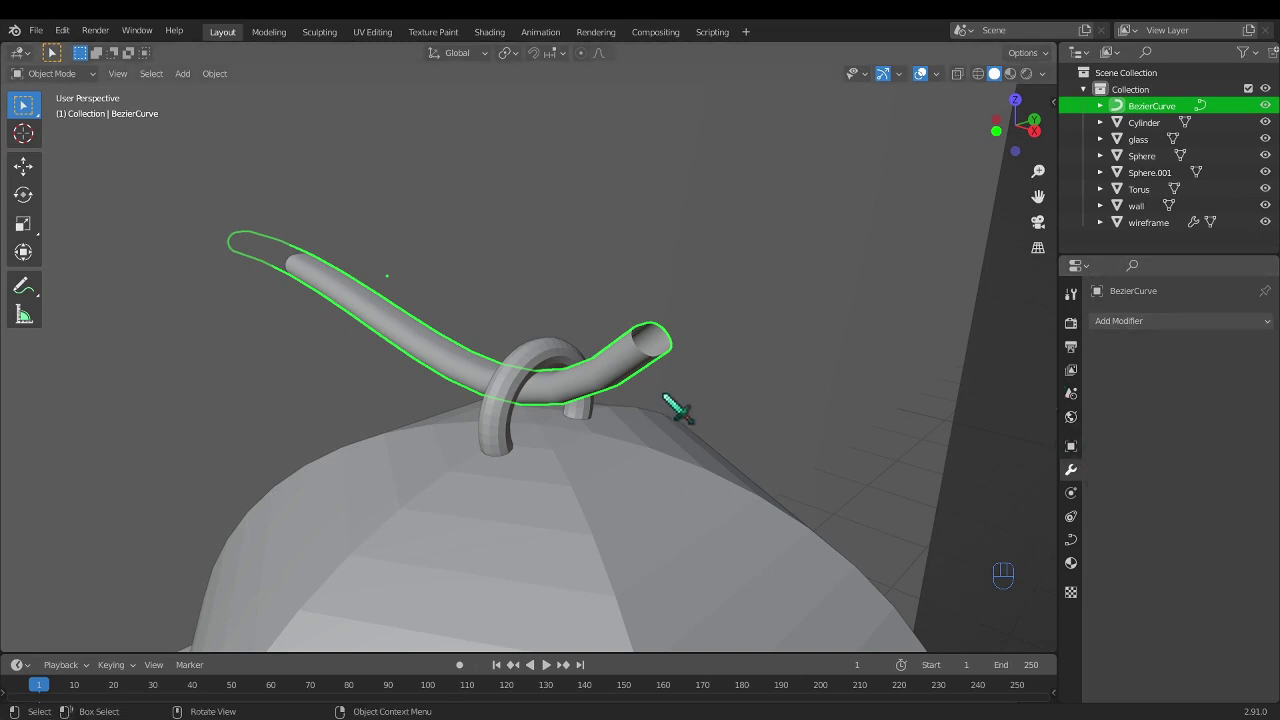
left_click(1175, 322)
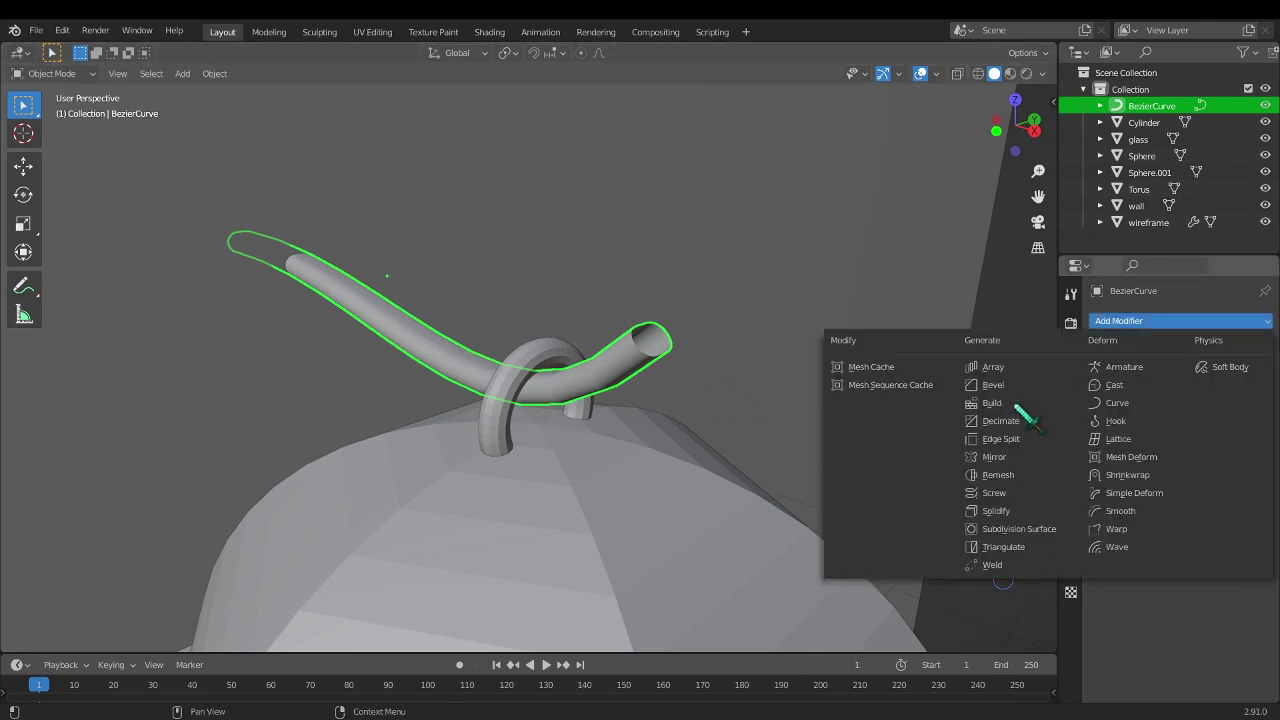
left_click(1000, 516)
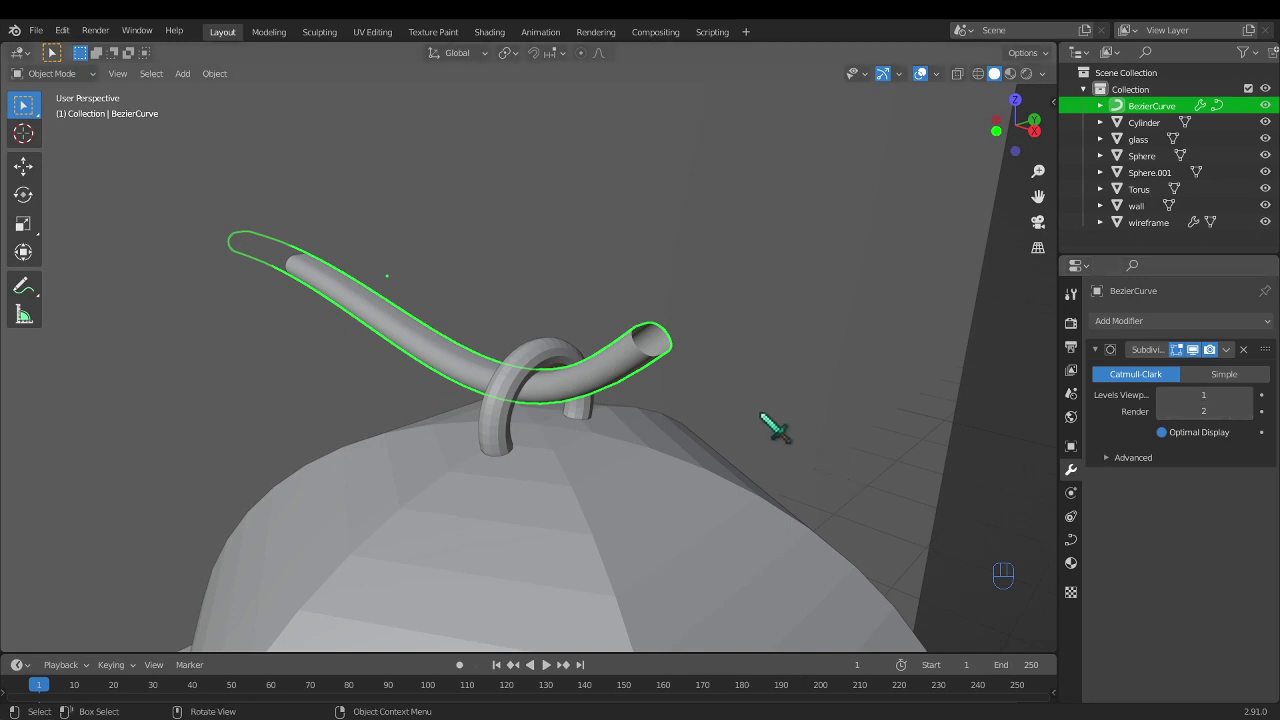
scroll(771, 428, "up", 8)
middle_click_drag(762, 425, 575, 418, "shift")
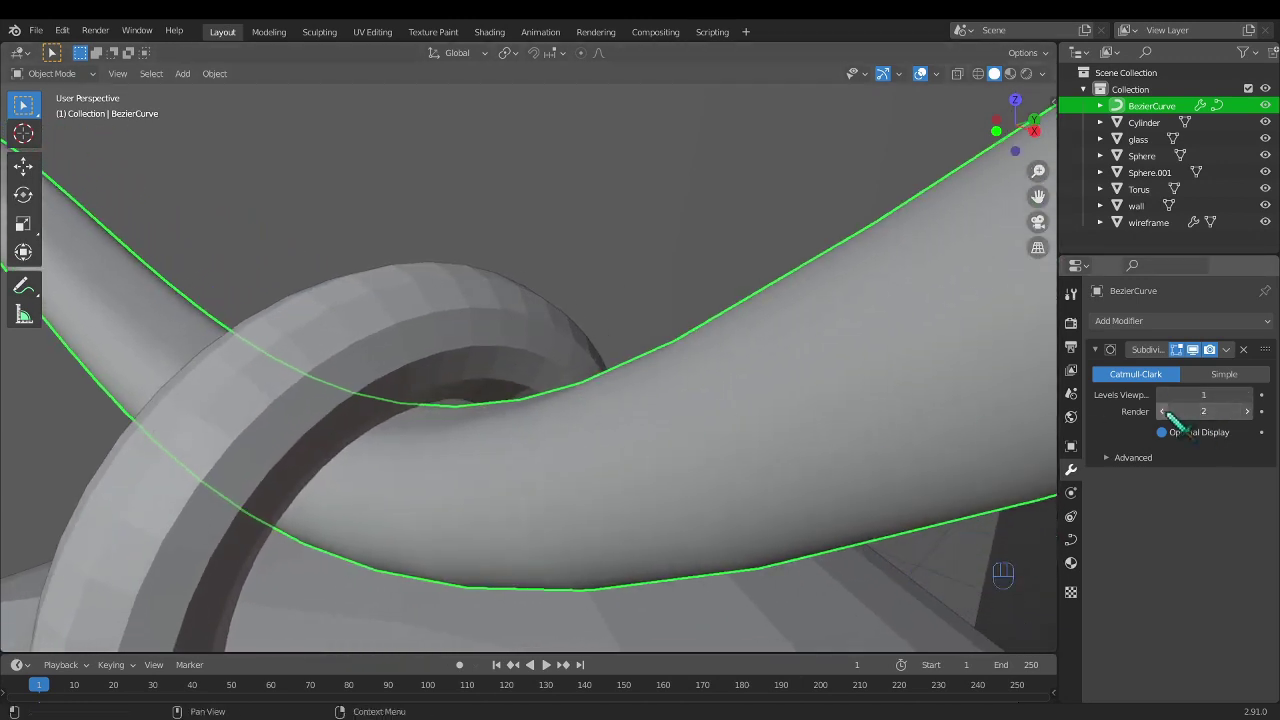
left_click(1161, 411)
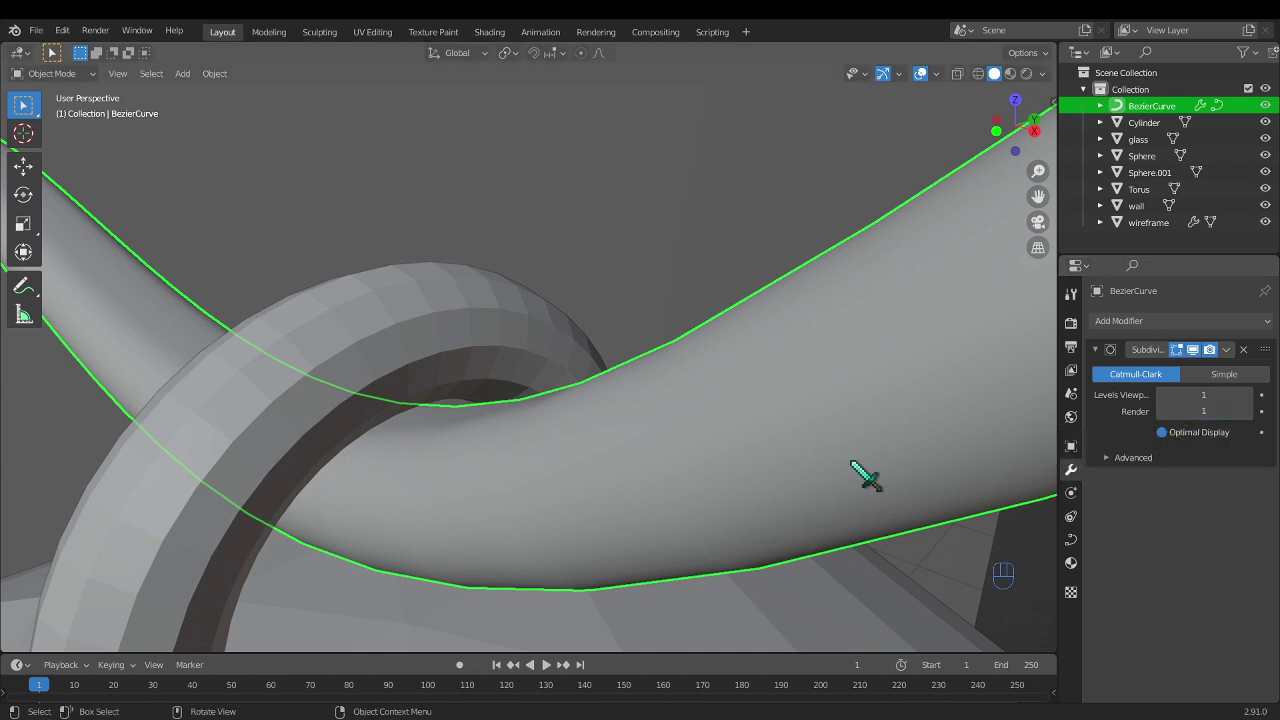
- Try to apply the Subdivision Surface modifier on the Bezier curve arm
scroll(737, 471, "down", 8)
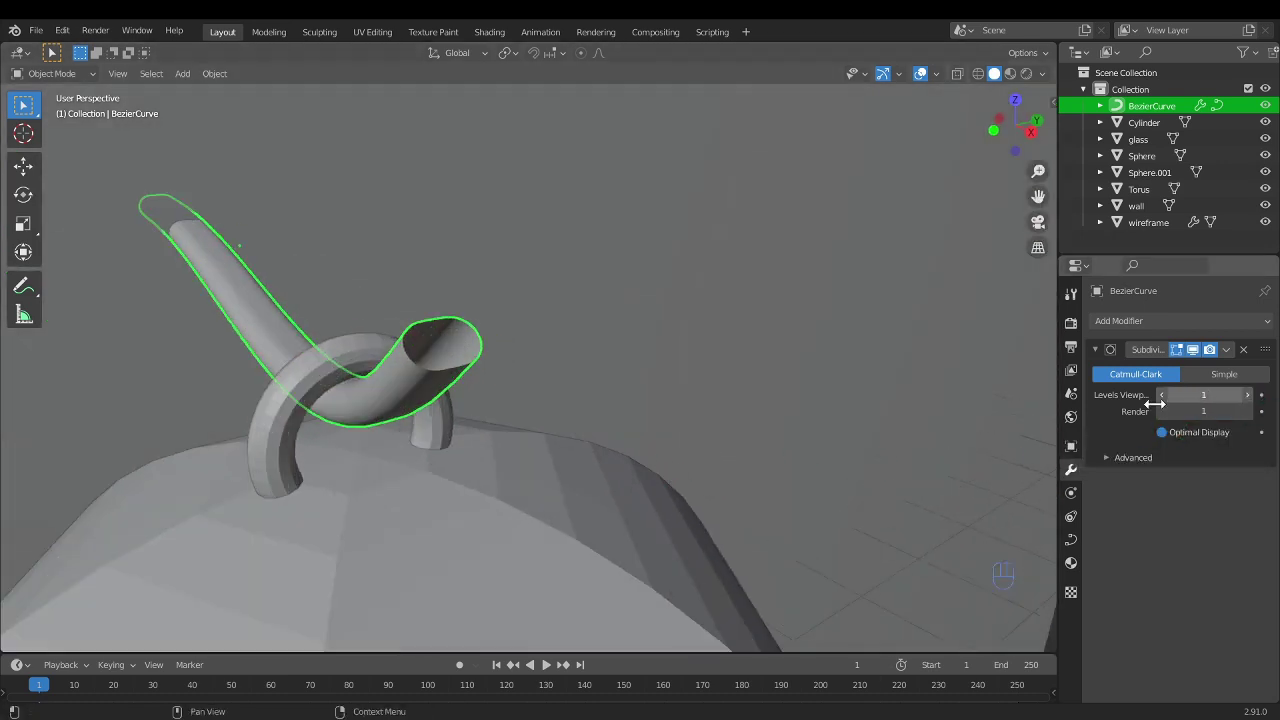
scroll(674, 471, "down", 3)
middle_click_drag(674, 471, 697, 486)
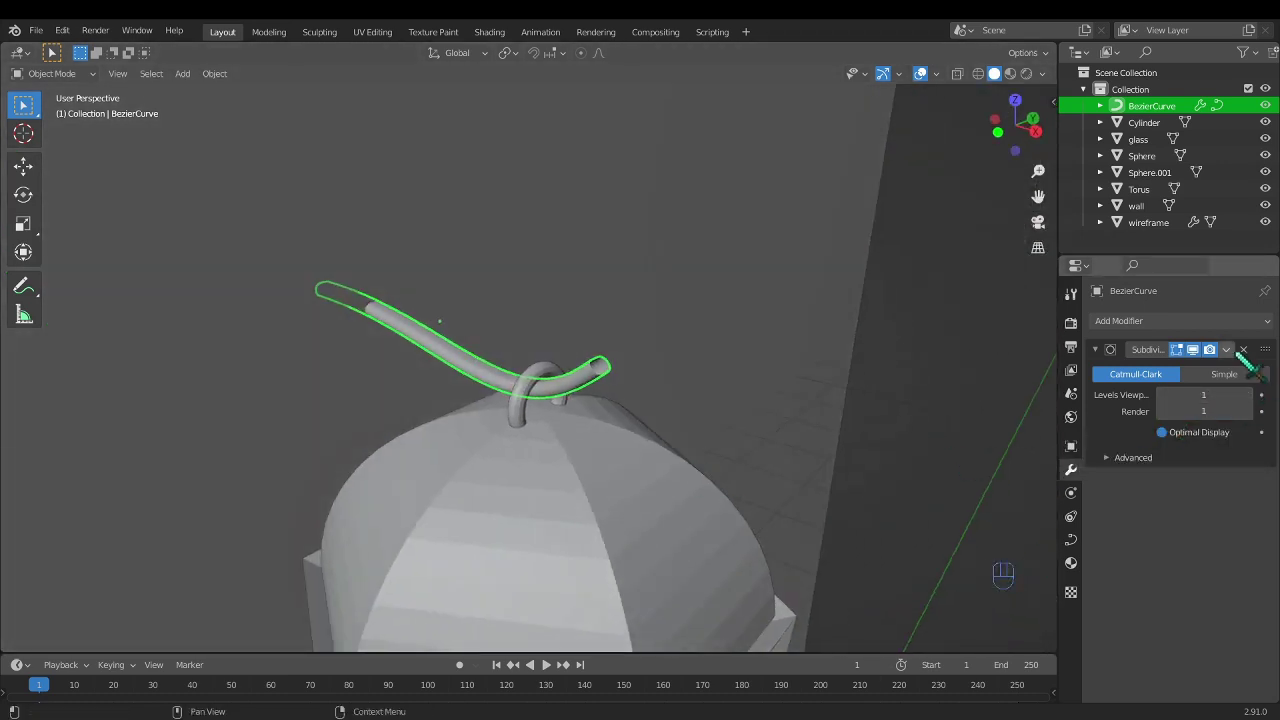
left_click(1226, 349)
left_click(1150, 367)
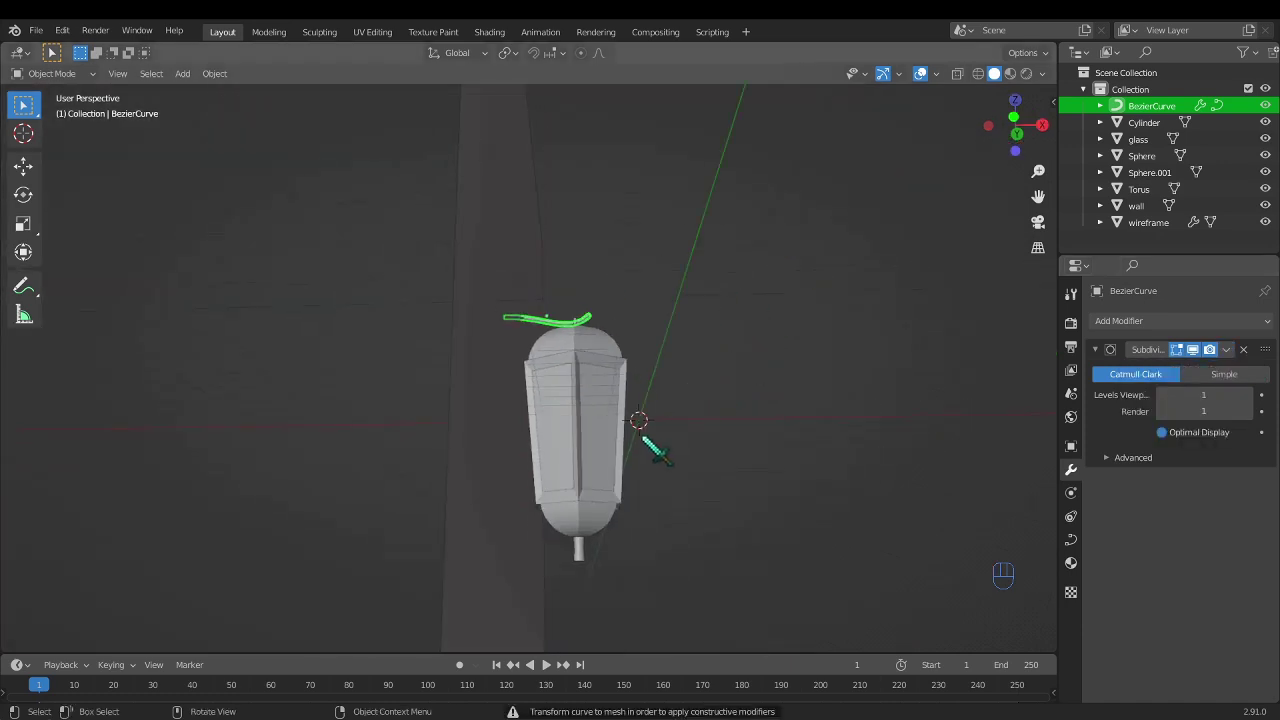
- Shrink the bottom edges of the glass and wireframe together, and move them about -0.043 m along Z with proportional editing
left_click(586, 443)
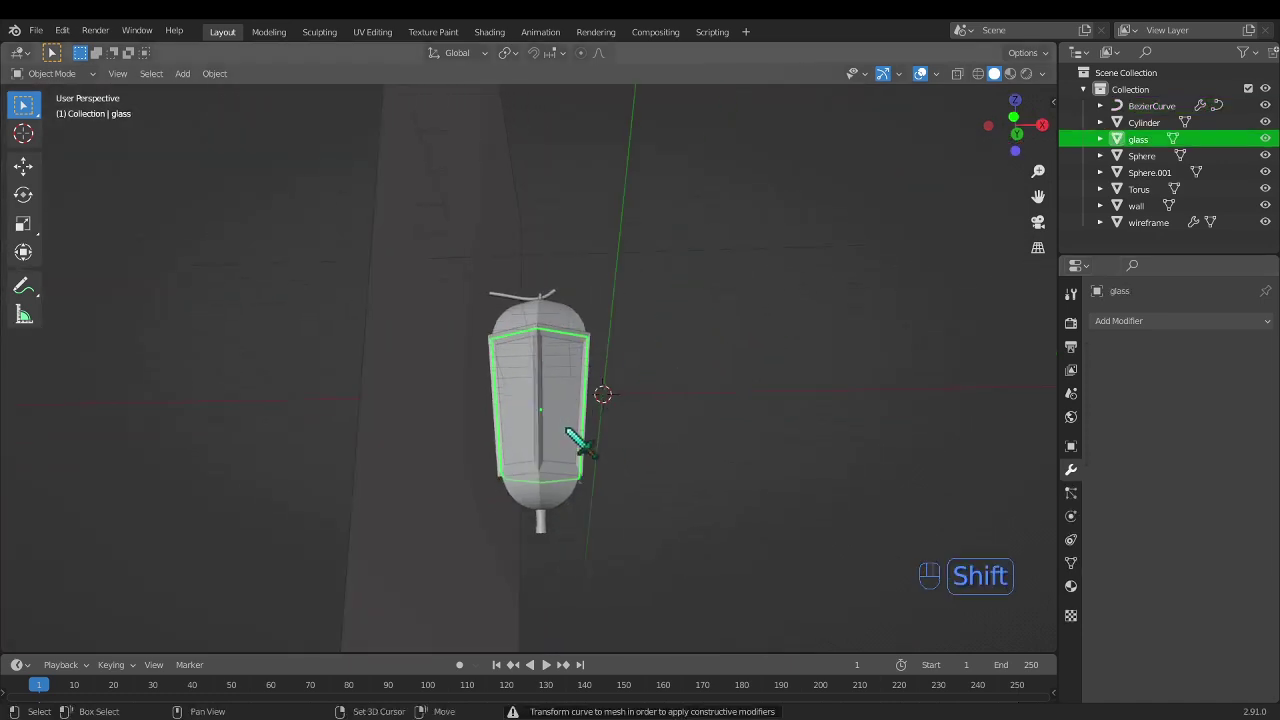
left_click(562, 425, "shift")
scroll(558, 445, "up", 2)
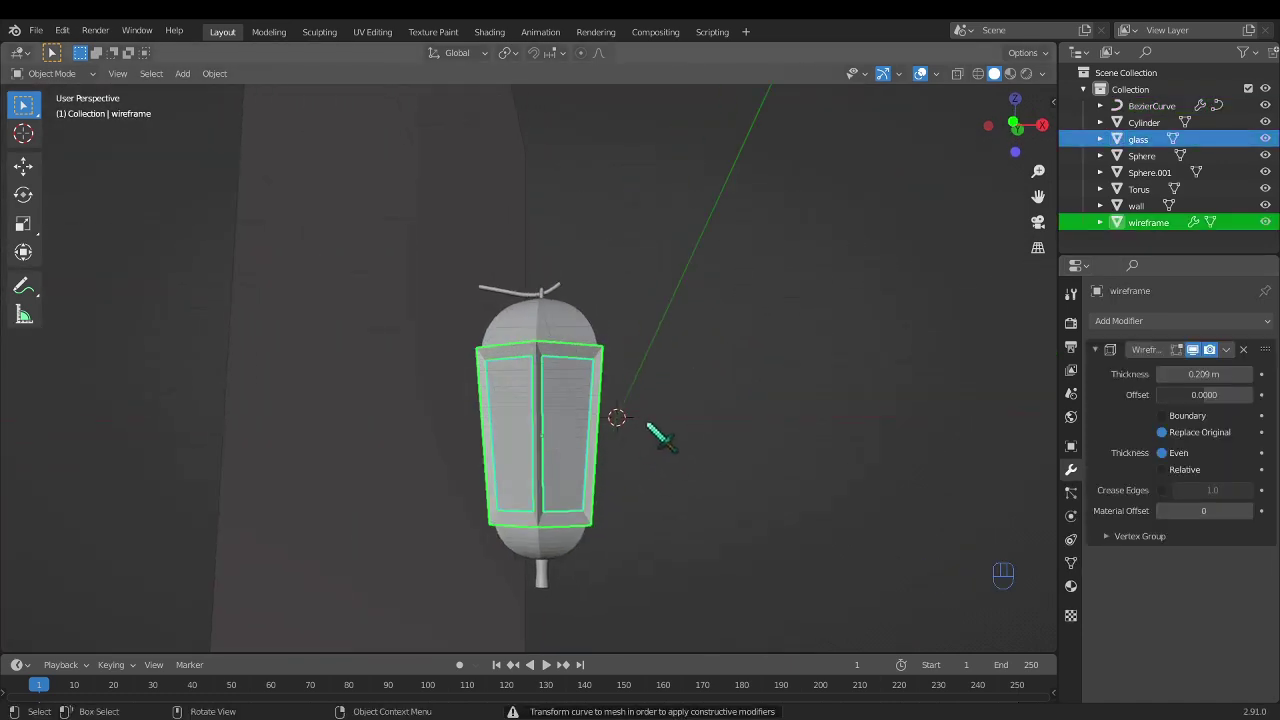
key("Tab")
middle_click_drag(640, 423, 623, 383, "shift")
scroll(563, 434, "up", 2)
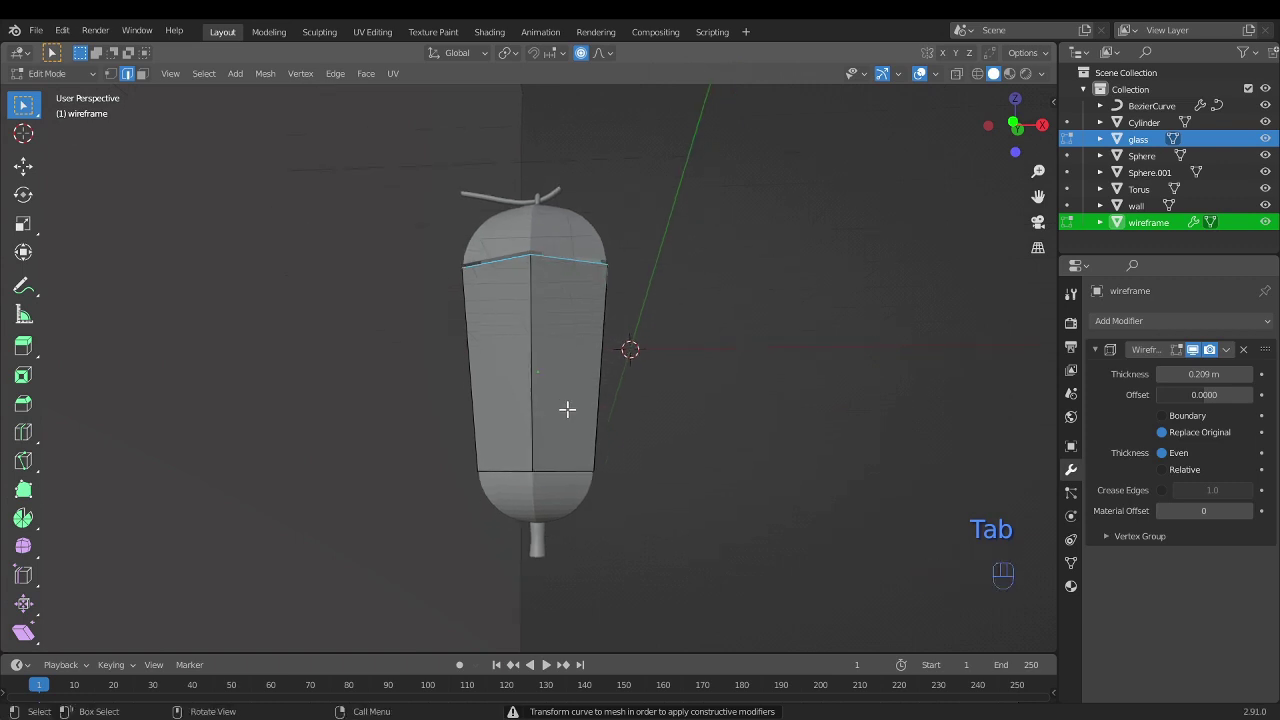
left_click(110, 74)
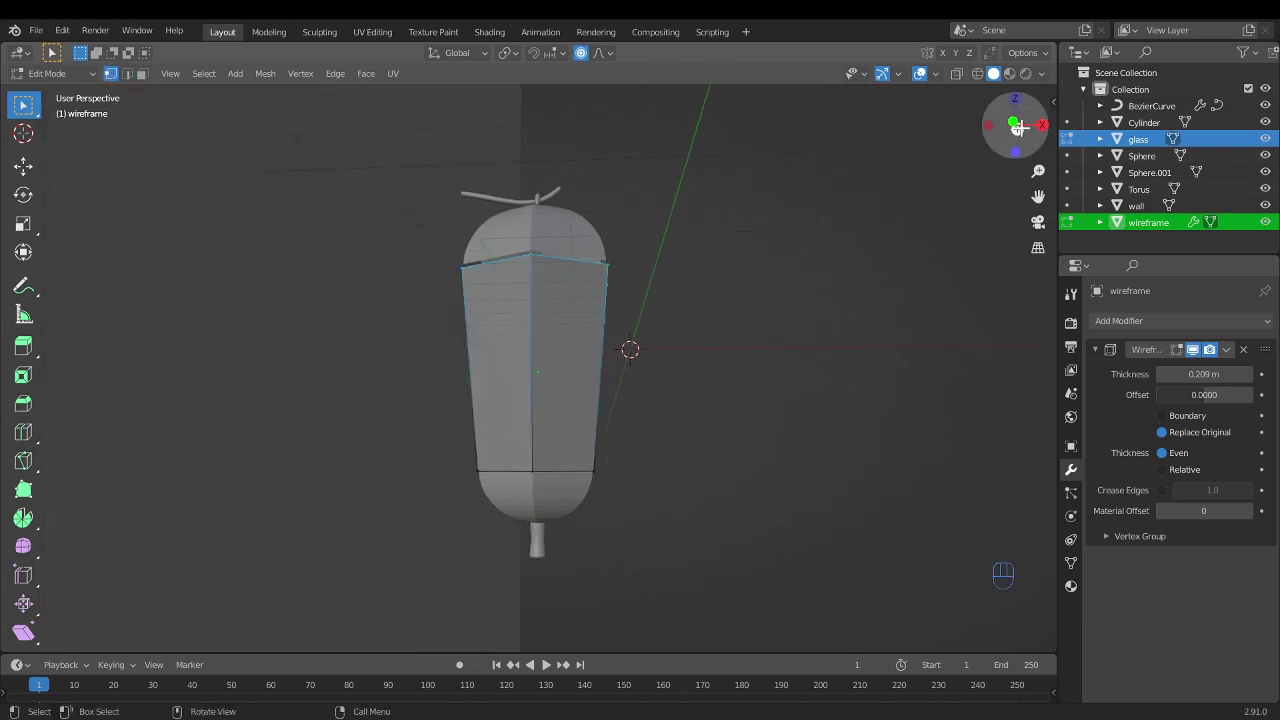
key("alt+z")
left_click(494, 478, "alt")
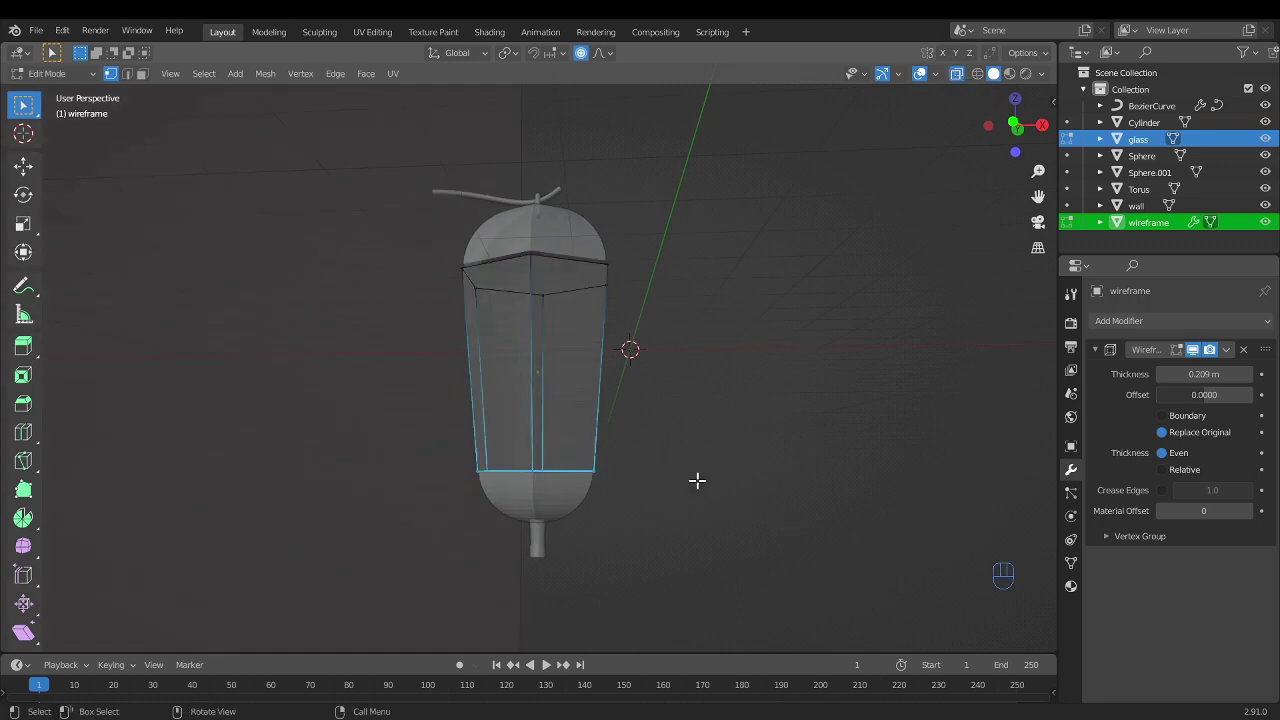
key("s")
left_click(800, 521)
key("g")
key("z")
left_click(718, 480)
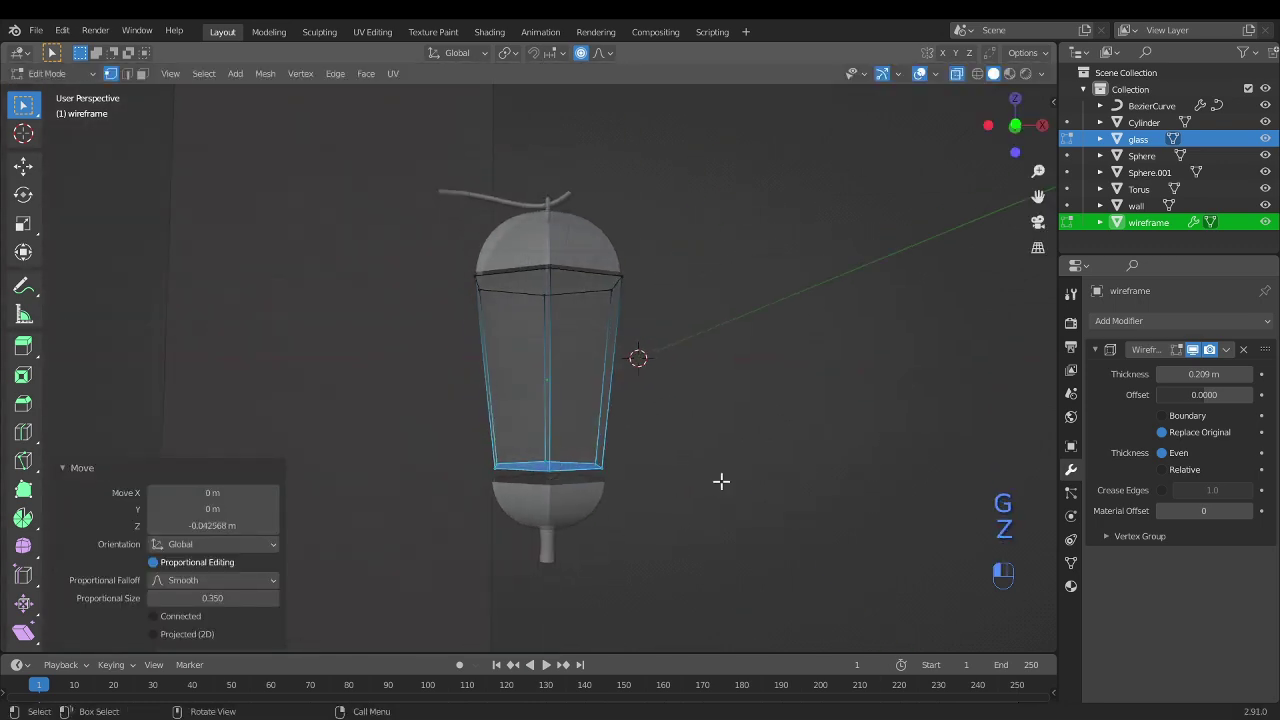
- Raise the bottom bowl and finial about 0.212 m along Z to the frame, narrow them horizontally, and nudge them up about 0.019 m
key("Tab")
scroll(612, 540, "up", 4)
left_click(605, 520)
left_click(568, 548, "shift")
key("s")
key("shift+z")
left_click(654, 537)
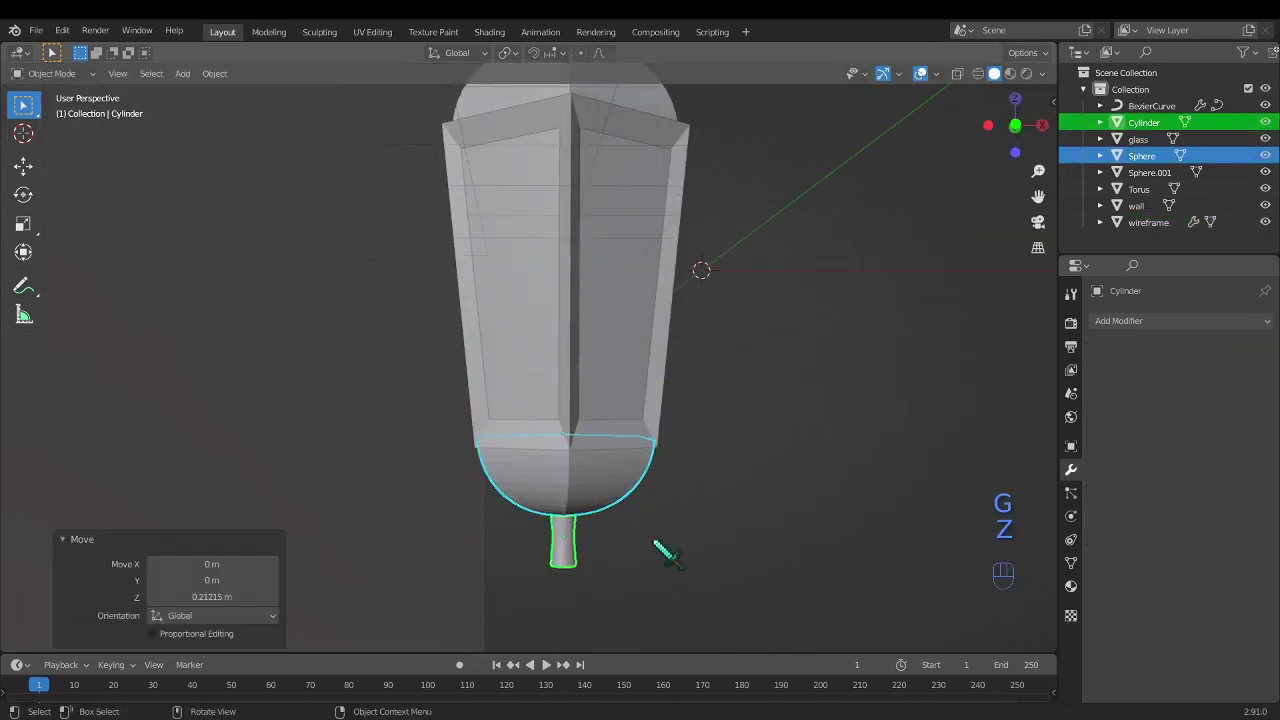
middle_click_drag(654, 537, 623, 480)
key("g")
key("z")
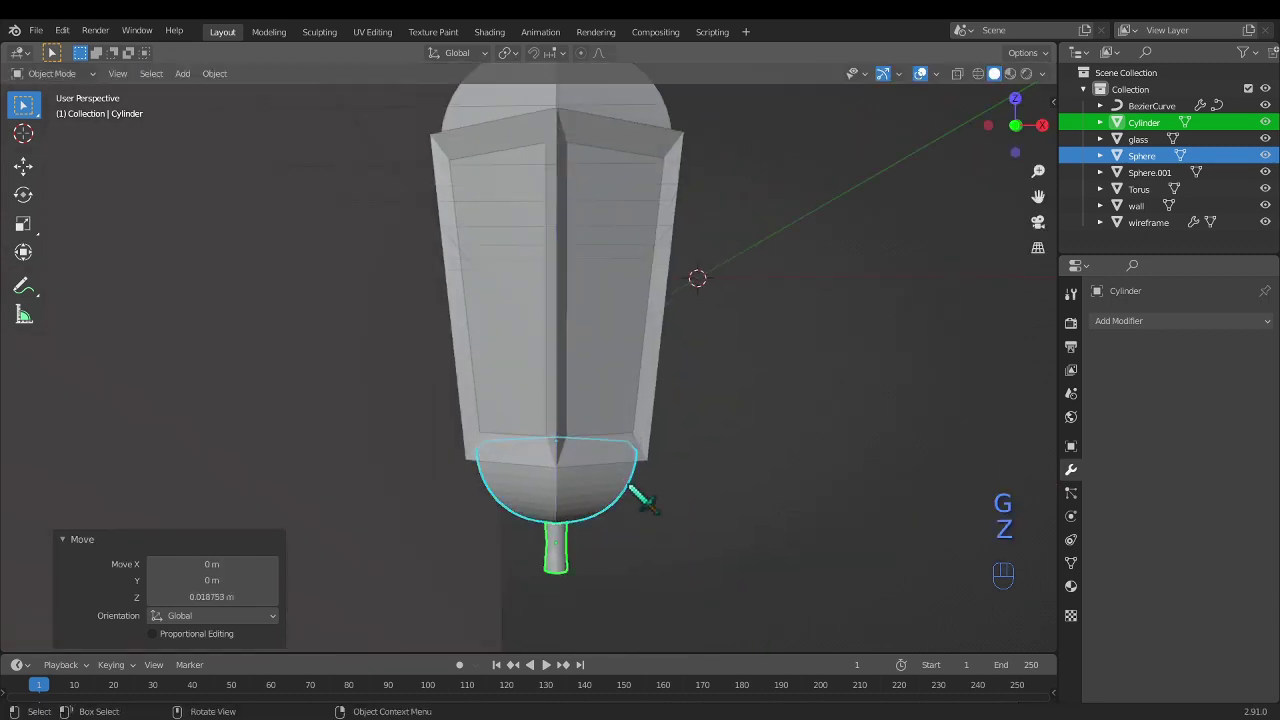
left_click(640, 500)
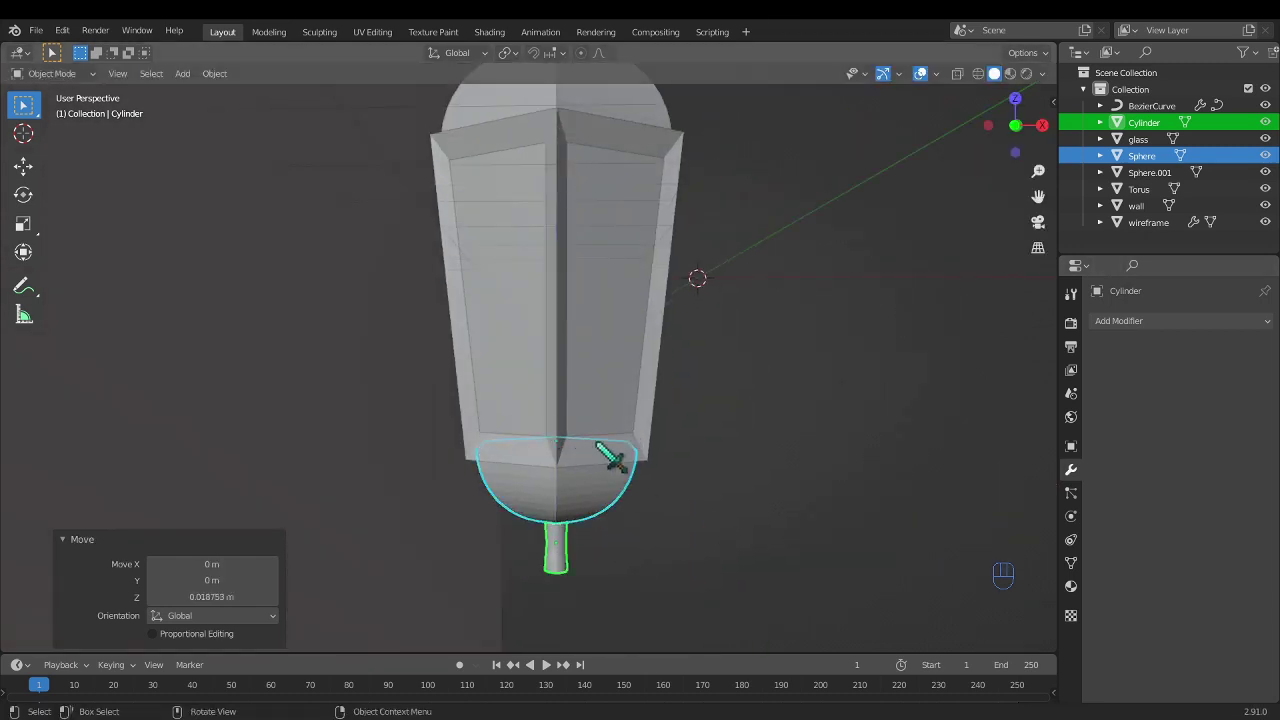
- Hide the wireframe and glass objects to expose the inside of the lantern
scroll(642, 437, "down", 5)
middle_click_drag(640, 466, 603, 477)
scroll(537, 334, "up", 2)
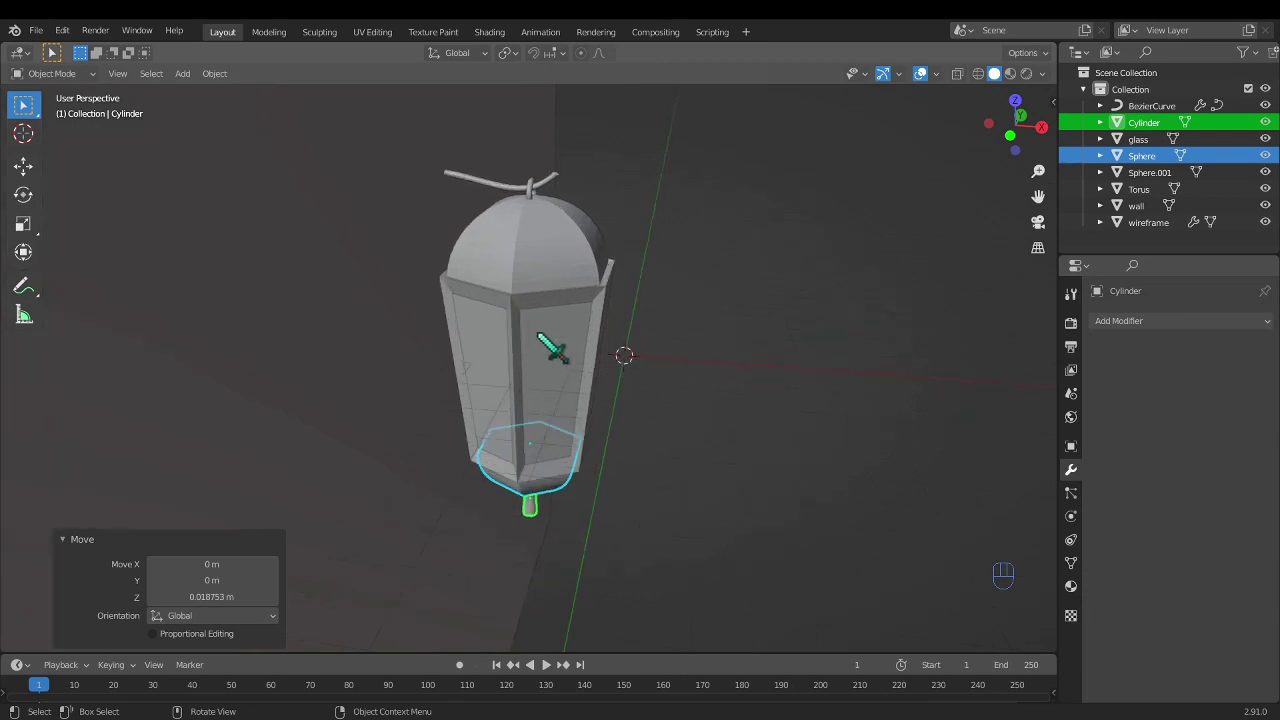
left_click(540, 331, "shift")
left_click(583, 374)
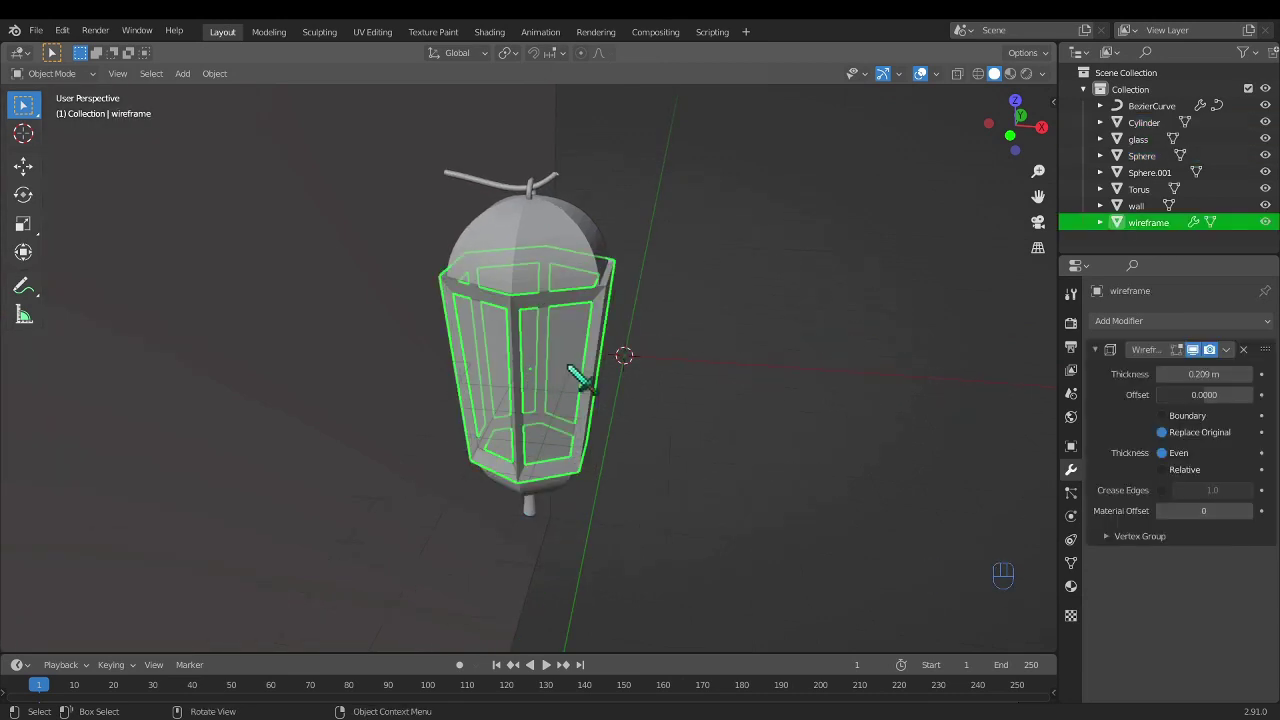
left_click(588, 380, "shift")
key("h")
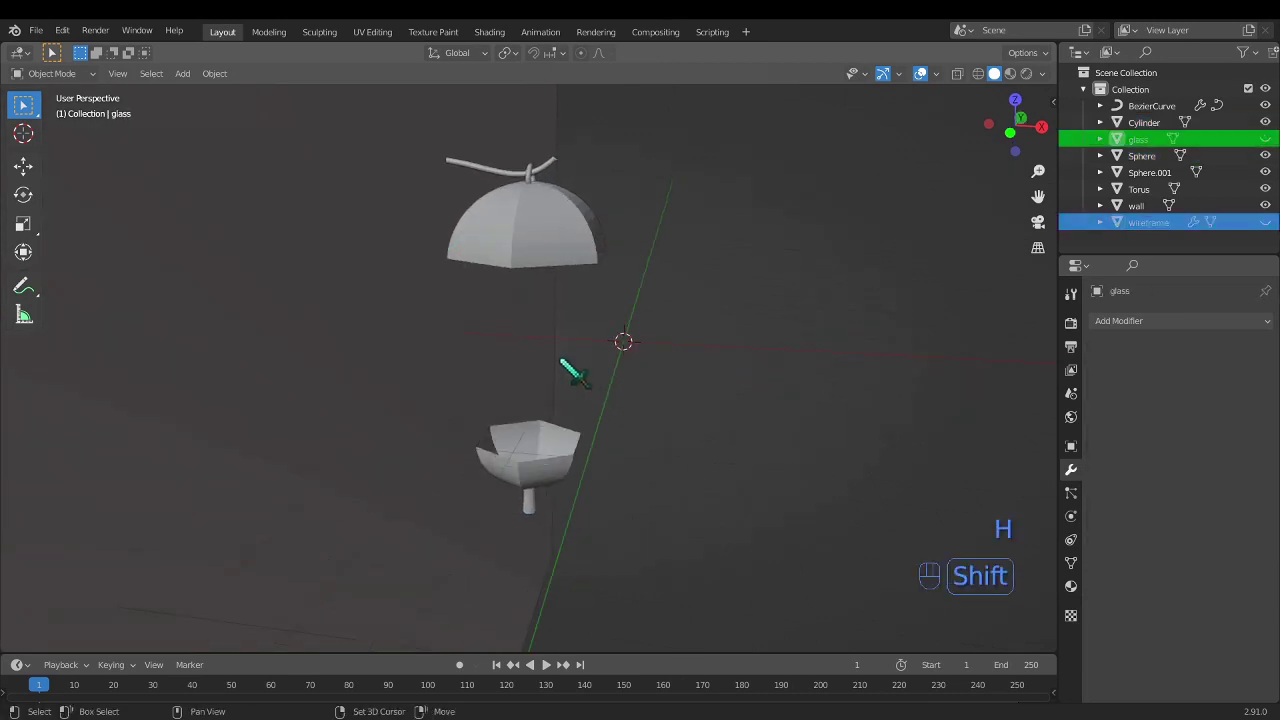
- Add a 50-vertex cylinder and move it about -1.98 m along X and -1.14 m along Z, above the bottom bowl
key("shift+a")
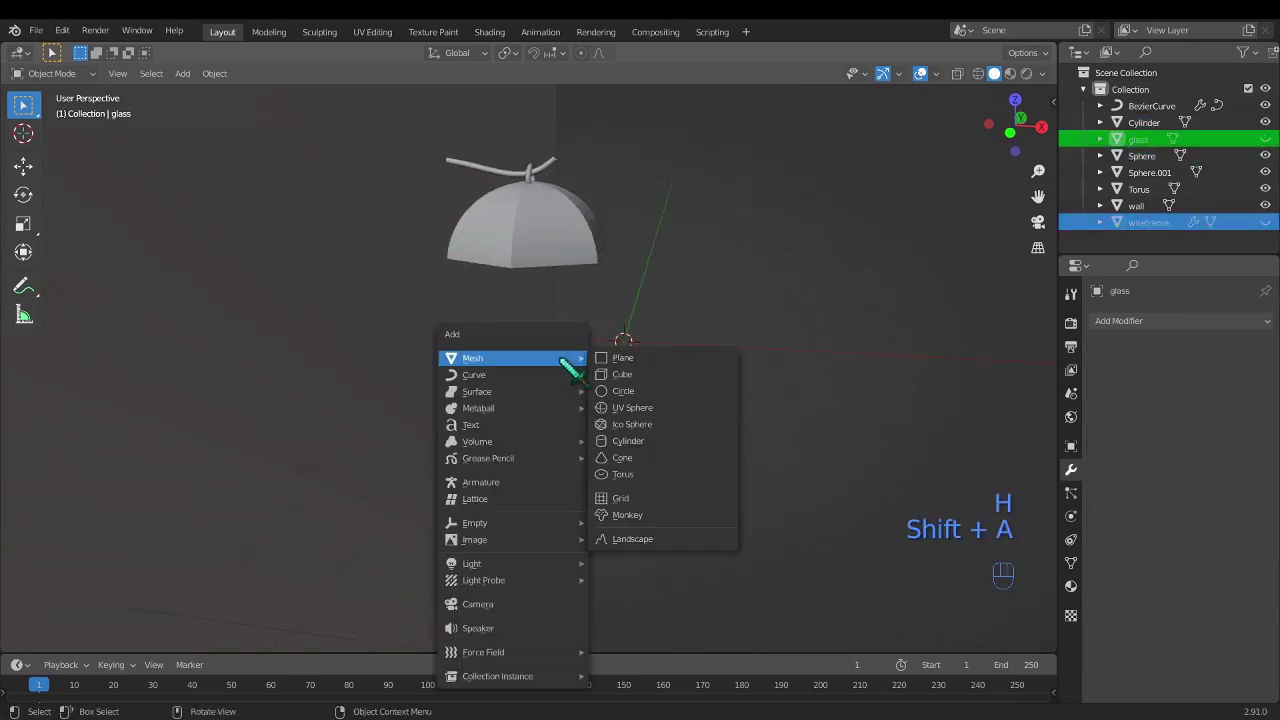
left_click(645, 441)
scroll(568, 404, "up", 2)
scroll(583, 418, "up", 1)
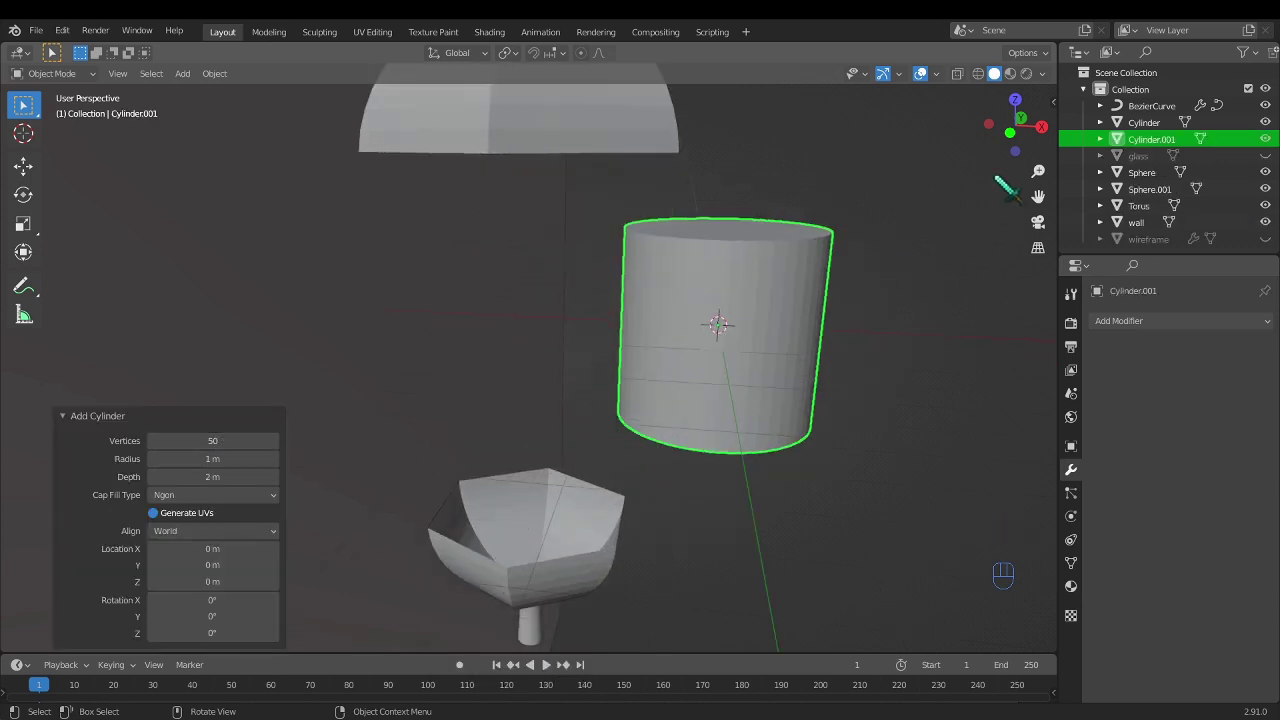
left_click(1014, 126)
key("g")
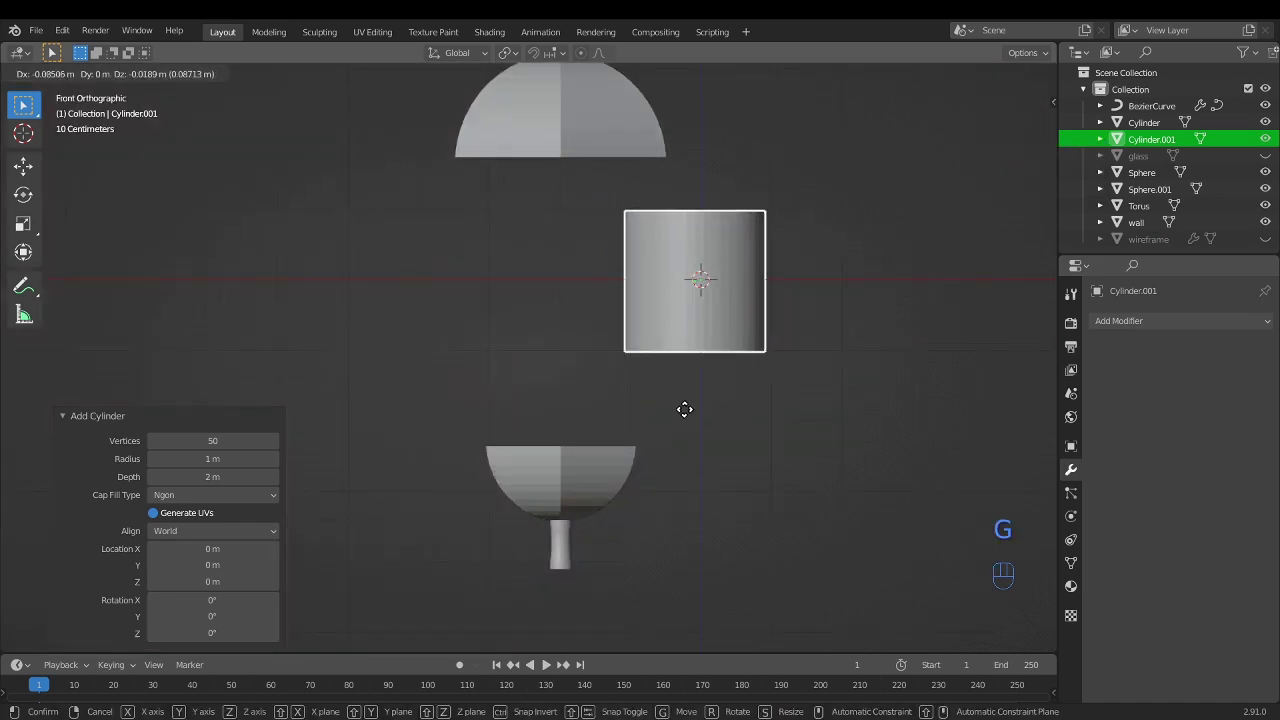
left_click(573, 479)
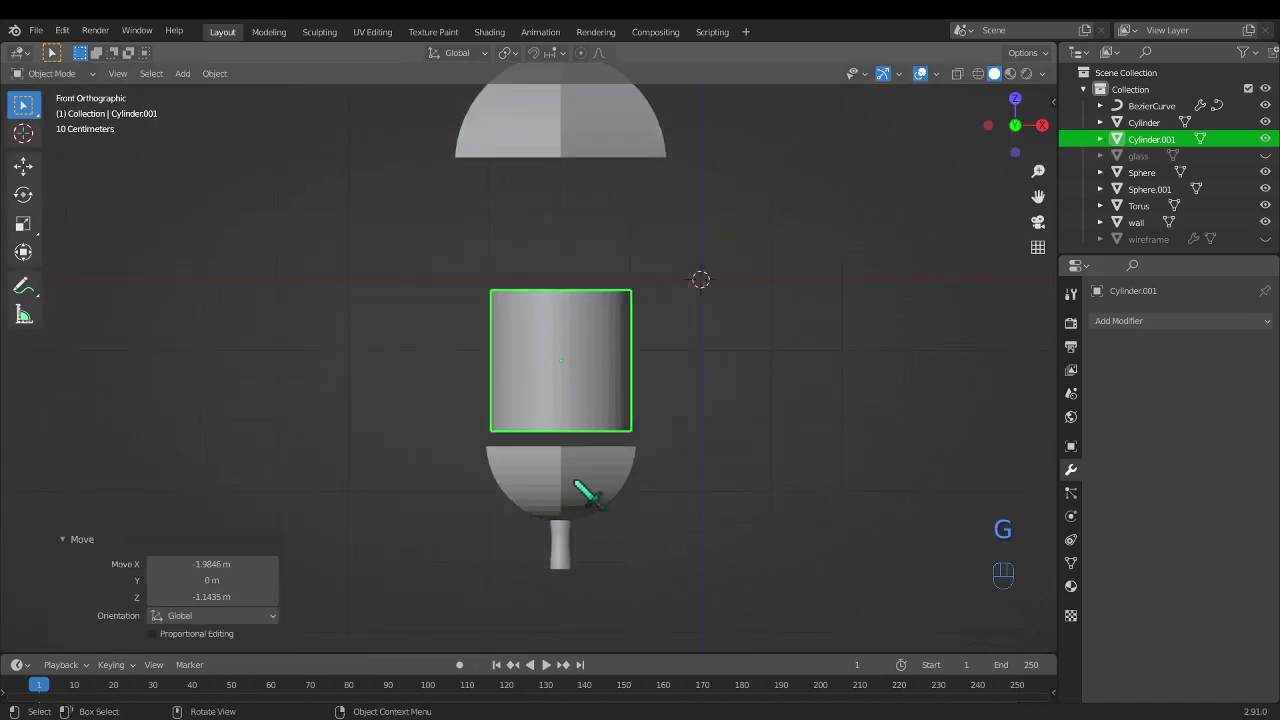
key("s")
key("shift+z")
left_click(640, 467)
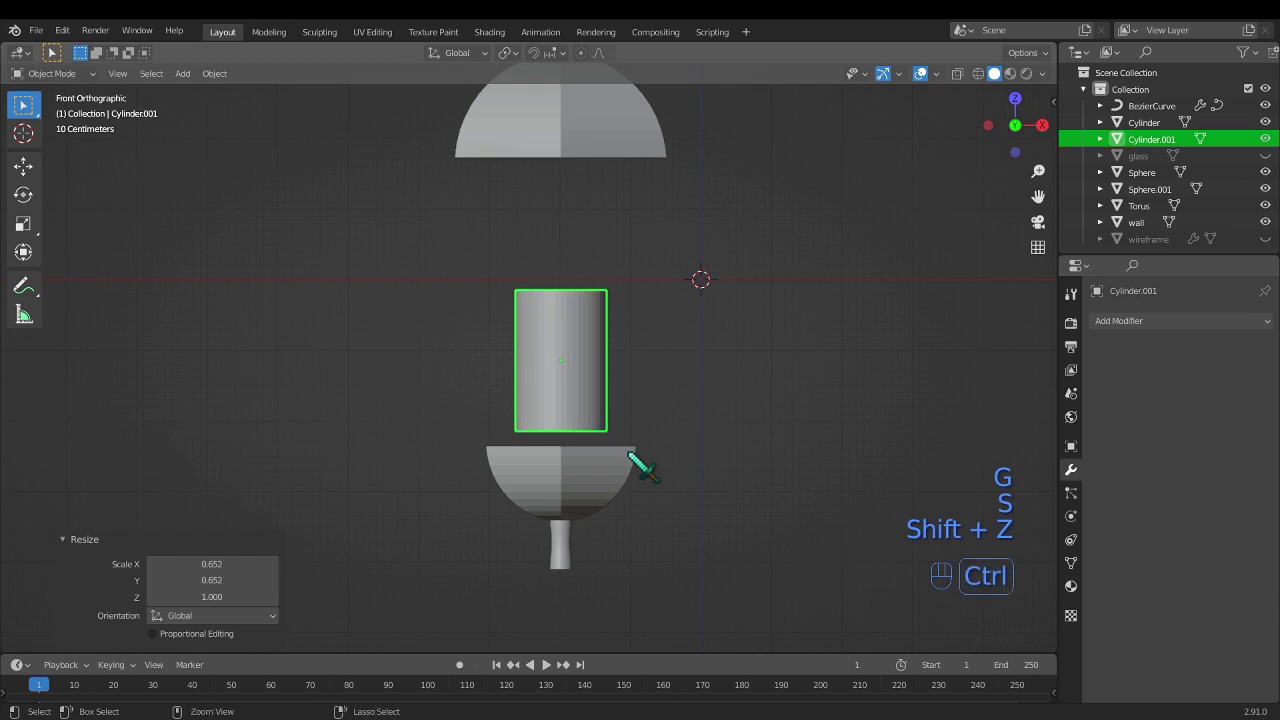
key("ctrl+z")
- Scale the new cylinder uniformly to about 0.458 and stretch it along Z by about 1.16
key("s")
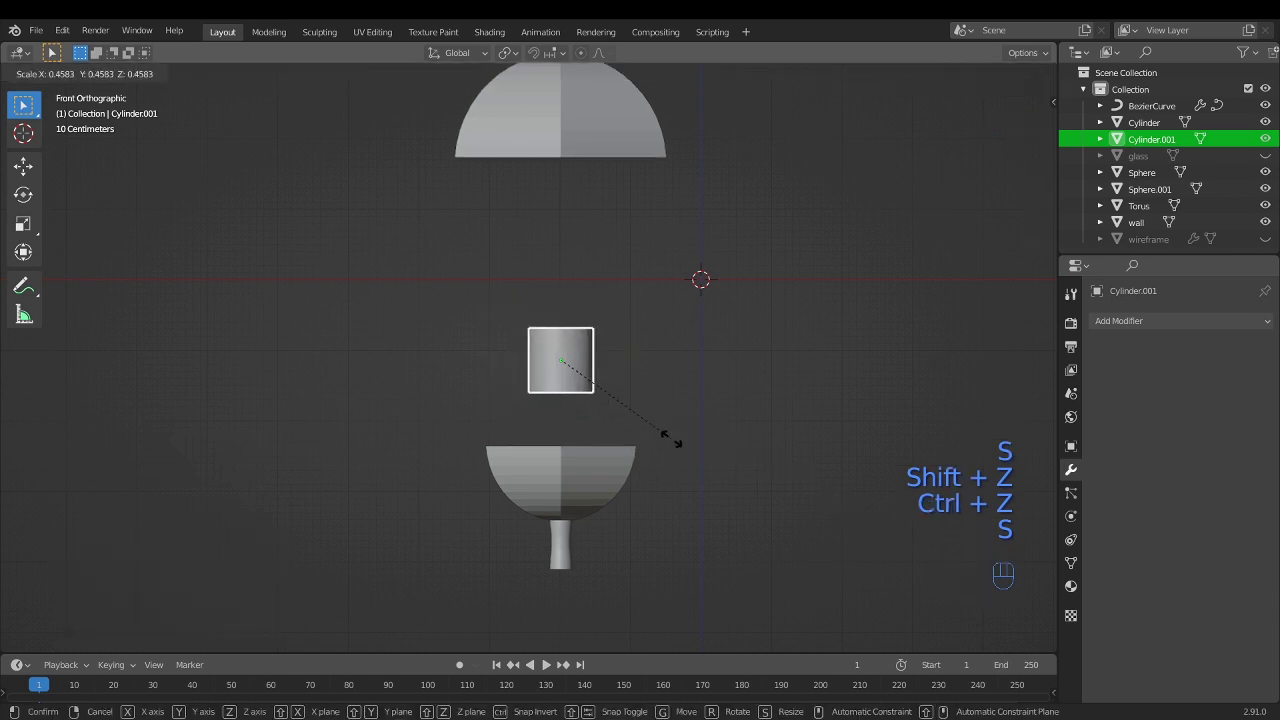
left_click(670, 440)
key("s")
key("z")
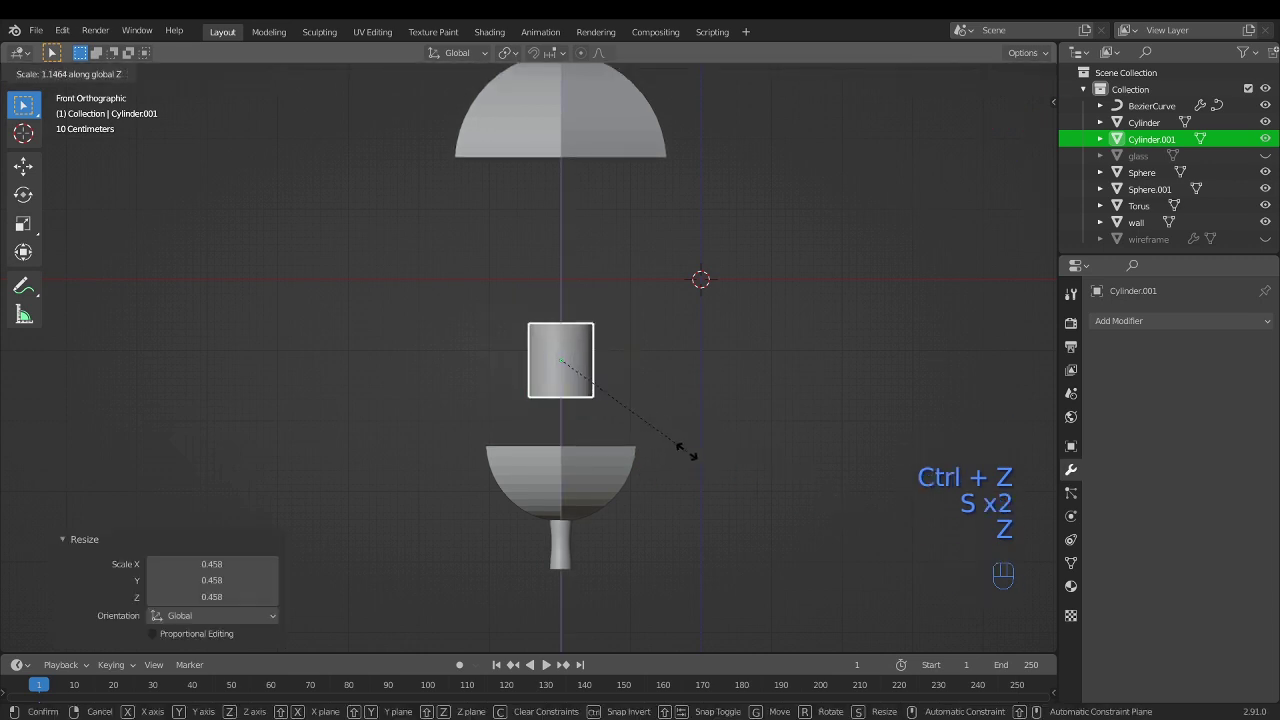
left_click(690, 458)
- Lower the candle cylinder about 0.69 m along Z into the bottom bowl and scale it uniformly to about 0.989
key("g")
key("z")
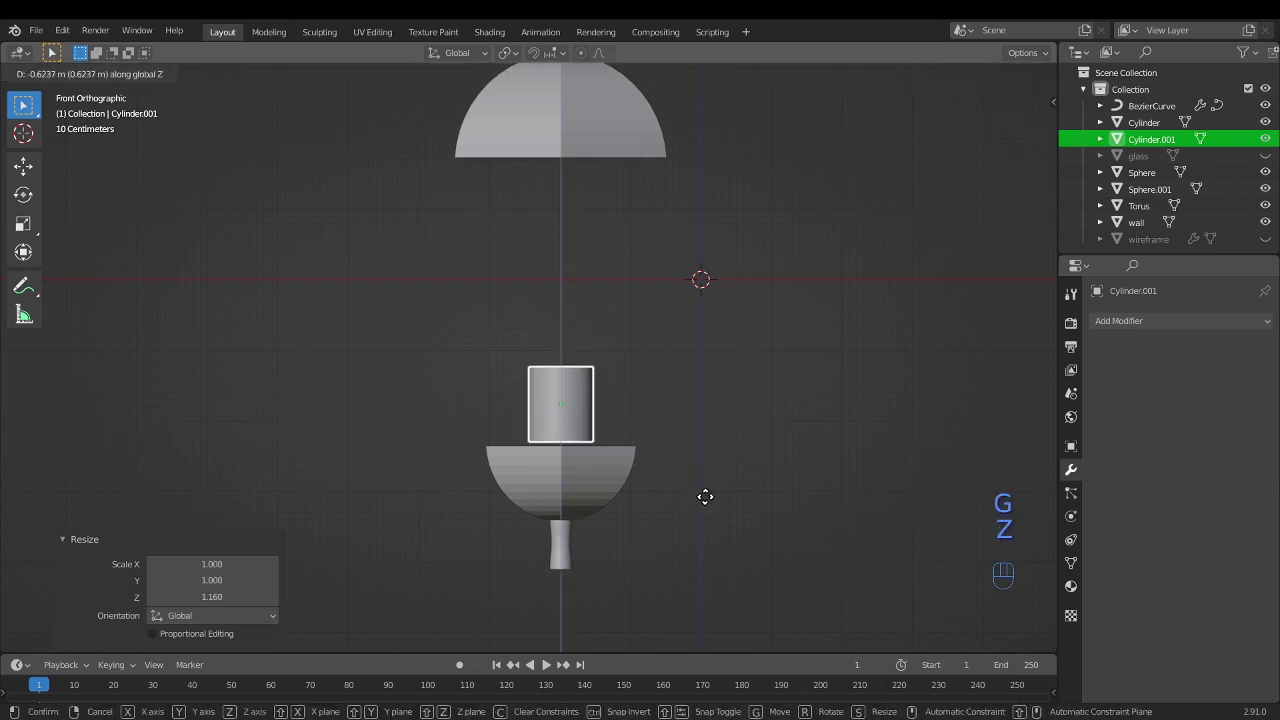
left_click(706, 501)
middle_click_drag(706, 501, 577, 480)
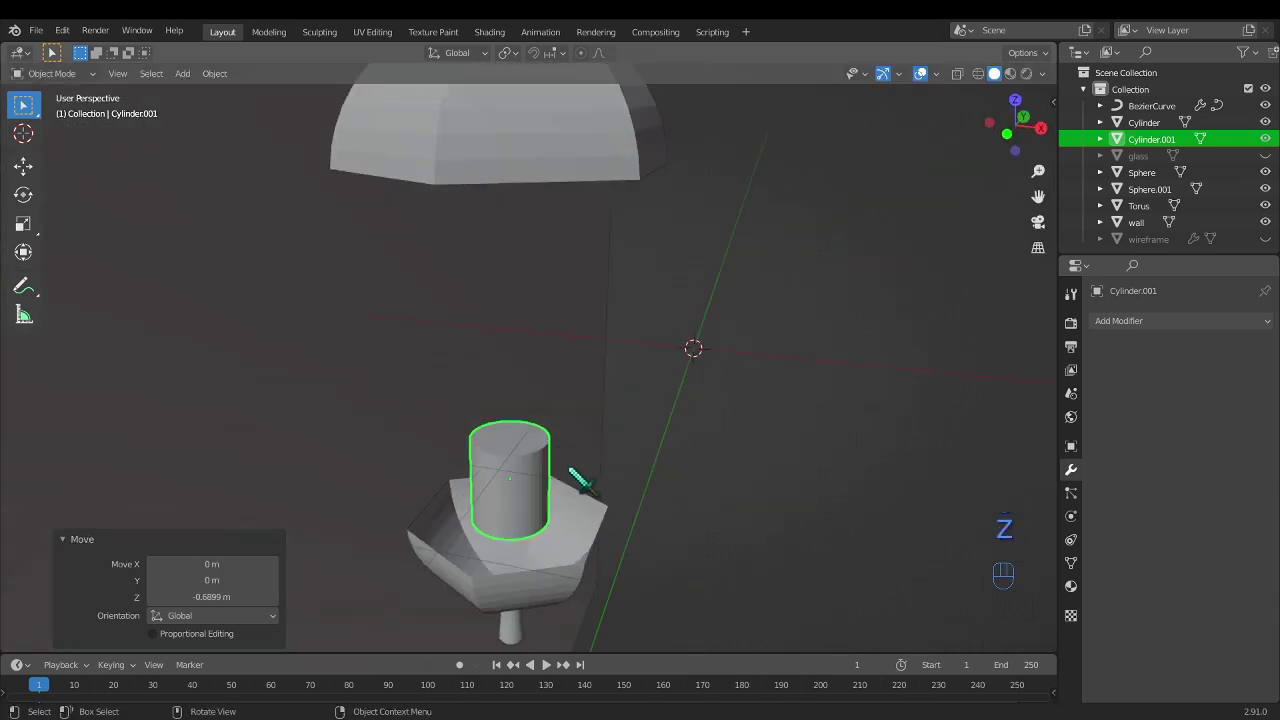
scroll(629, 429, "up", 4)
scroll(659, 392, "down", 3)
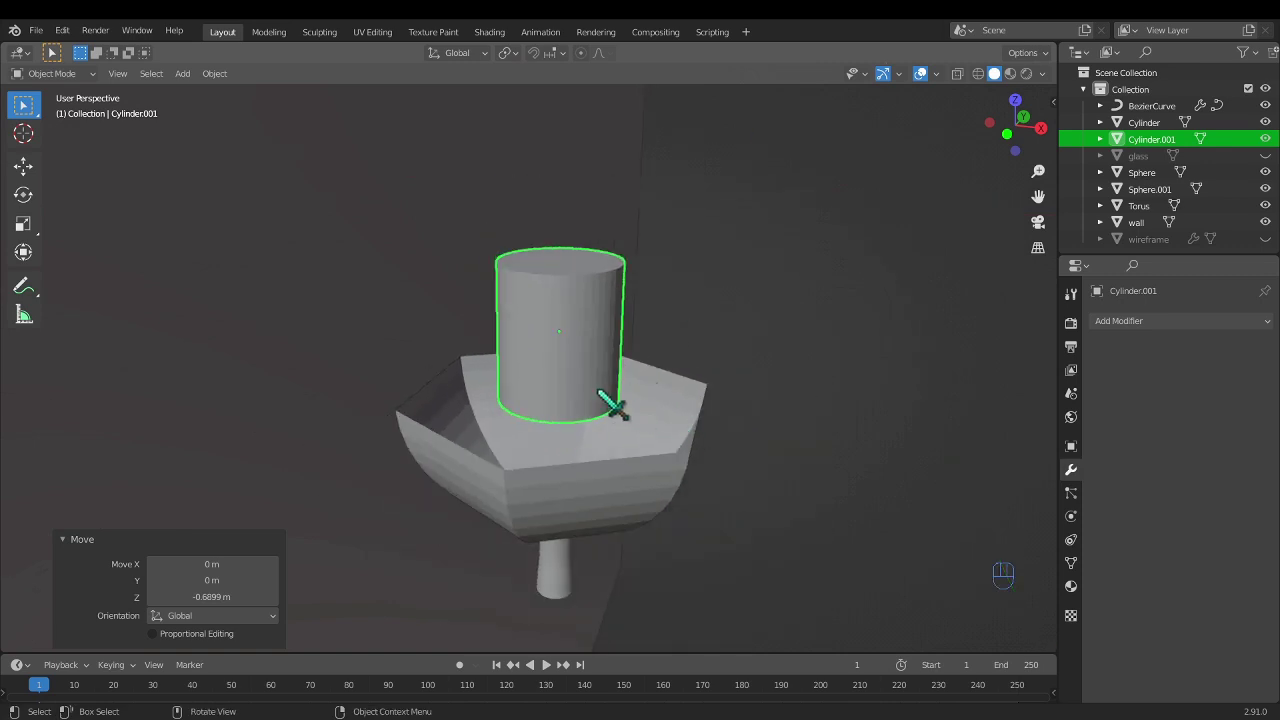
middle_click_drag(611, 404, 634, 391)
key("s")
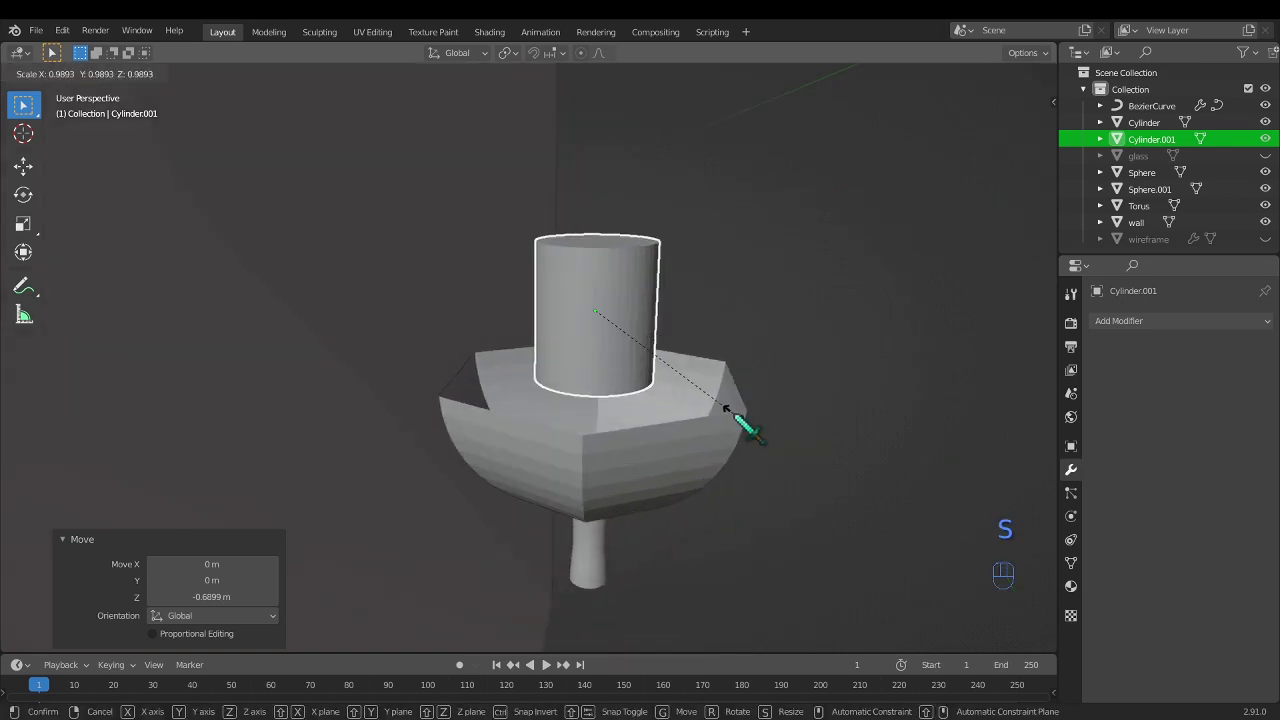
left_click(733, 416)
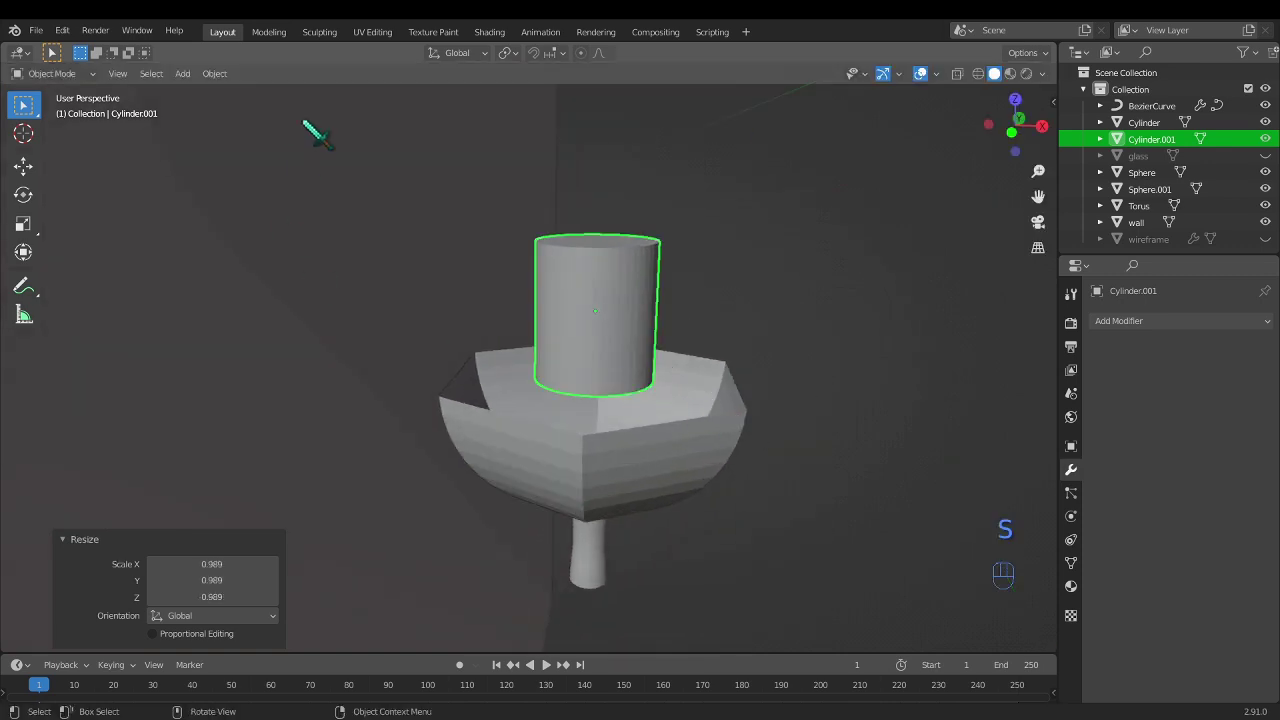
- Switch the cylinder to the Sculpting workspace and choose the Elastic Deform brush with strength 0.620
left_click(320, 32)
mouse_move(429, 289)
middle_mouse_down()
mouse_move(457, 291)
mouse_move(500, 253)
mouse_move(474, 340)
mouse_move(640, 194)
middle_mouse_up()
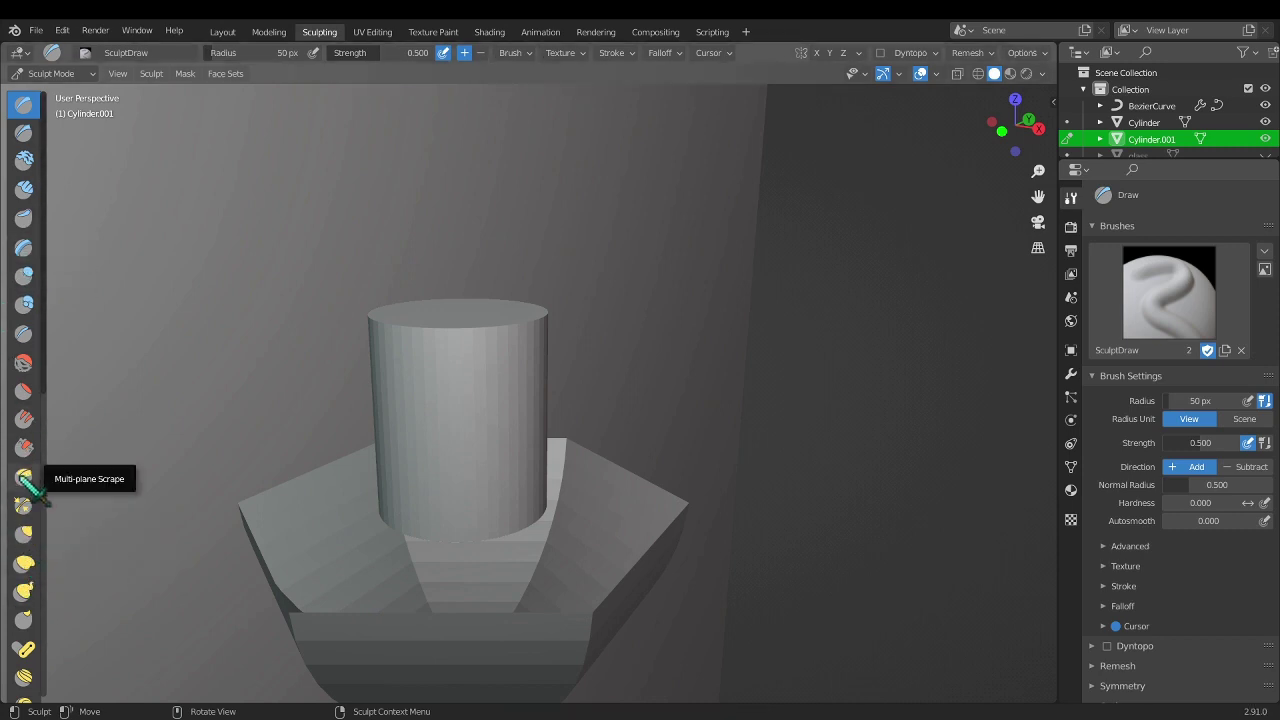
scroll(26, 590, "down", 3)
scroll(20, 525, "up", 2)
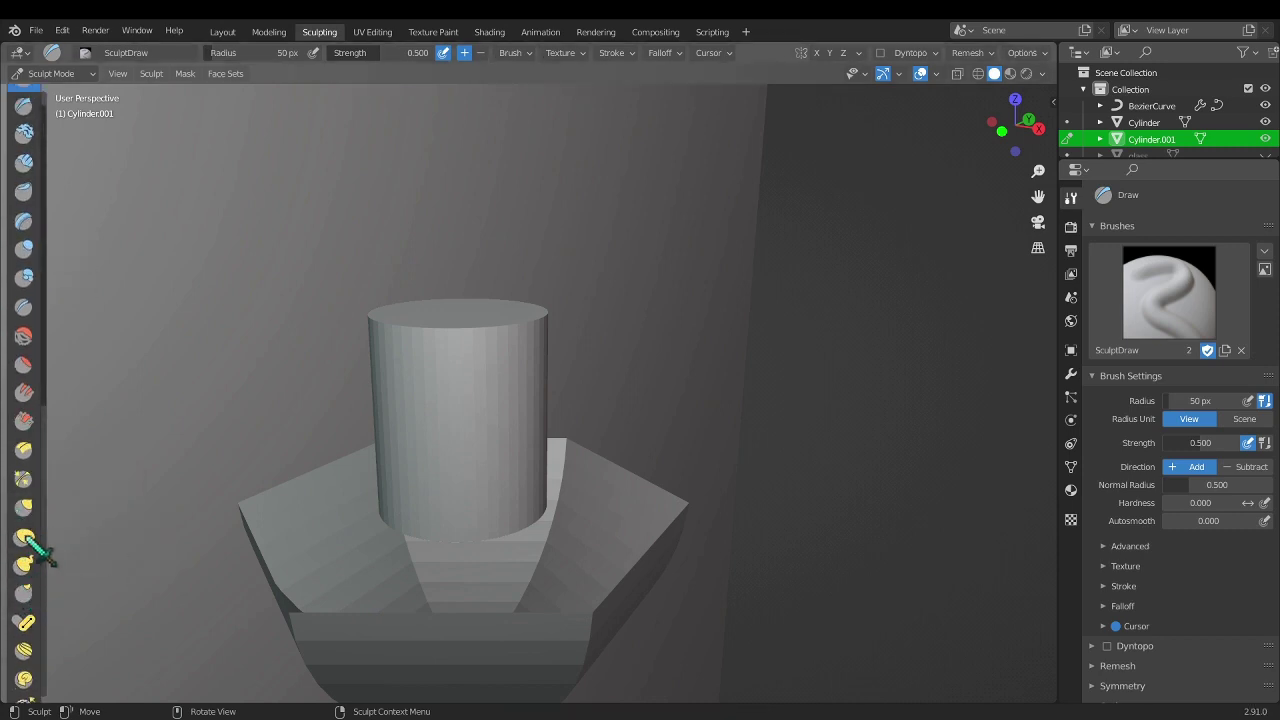
left_click(24, 537)
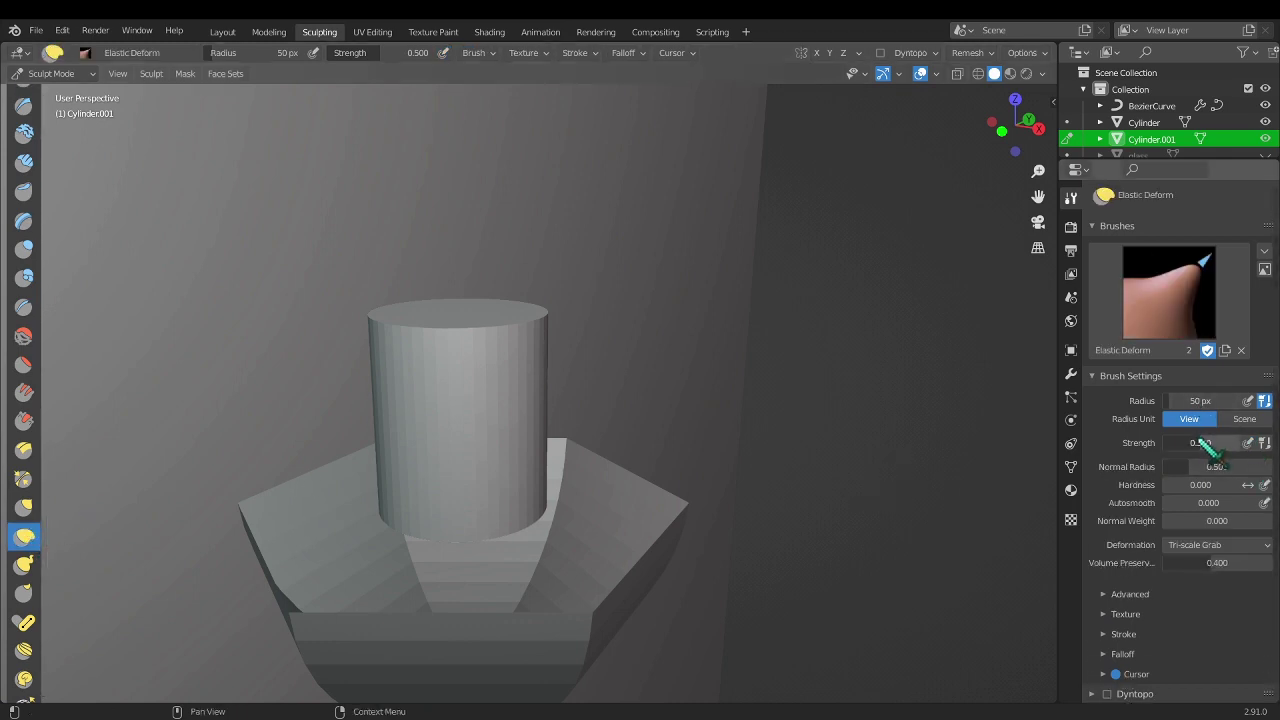
left_click_drag(1200, 443, 1225, 443)
- Sculpt dips around the cylinder's top rim for a melted candle look, and return to the Layout workspace
left_click_drag(480, 331, 469, 457)
mouse_move(469, 457)
middle_mouse_down()
mouse_move(449, 400)
mouse_move(723, 286)
middle_mouse_up()
mouse_move(686, 466)
middle_mouse_down()
mouse_move(768, 452)
mouse_move(729, 500)
mouse_move(651, 394)
mouse_move(644, 566)
mouse_move(491, 229)
middle_mouse_up()
scroll(700, 483, "up", 2)
middle_click_drag(480, 371, 562, 326)
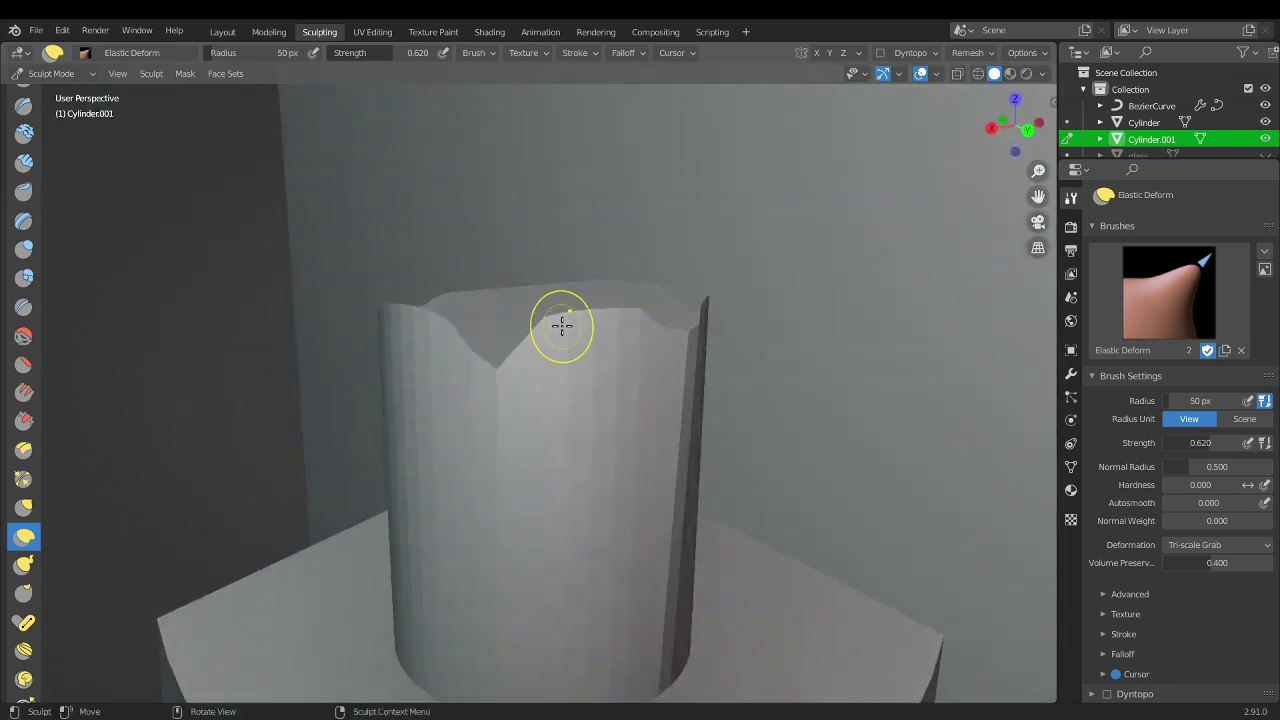
middle_click_drag(537, 389, 634, 392)
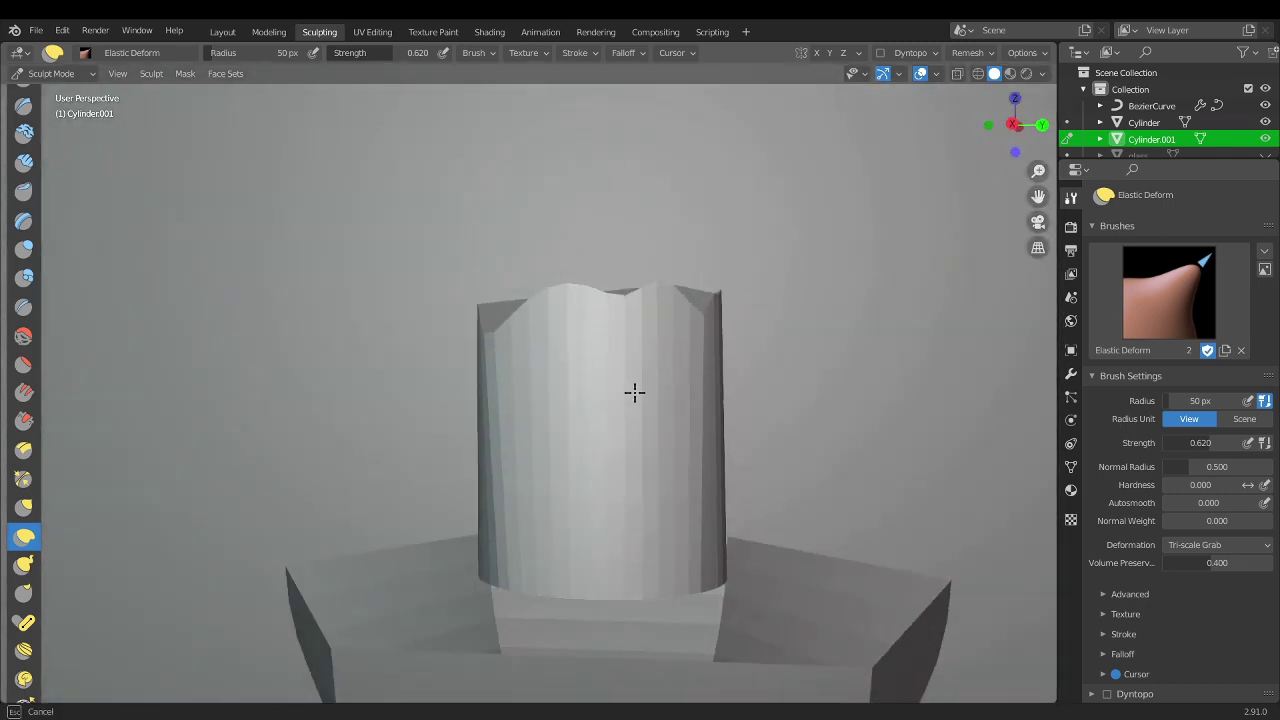
mouse_move(554, 546)
middle_mouse_down()
mouse_move(610, 483)
mouse_move(586, 309)
mouse_move(557, 406)
mouse_move(605, 145)
mouse_move(606, 329)
middle_mouse_up()
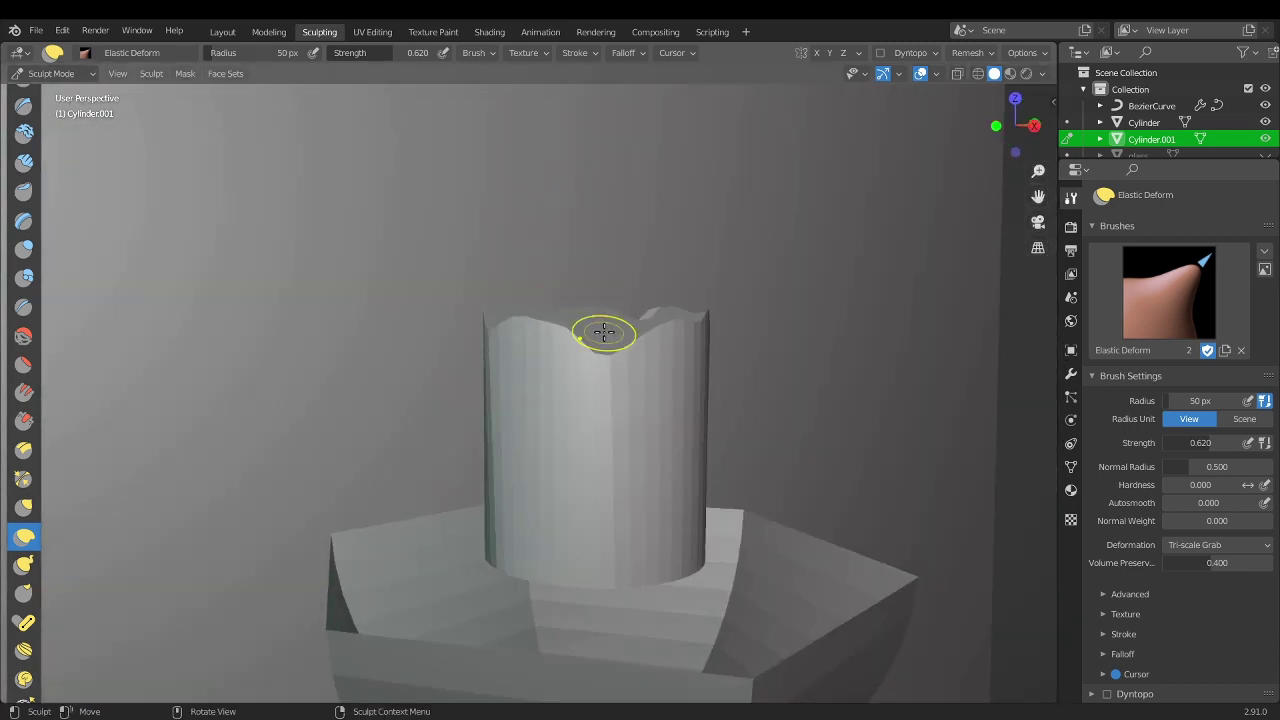
left_click(222, 31)
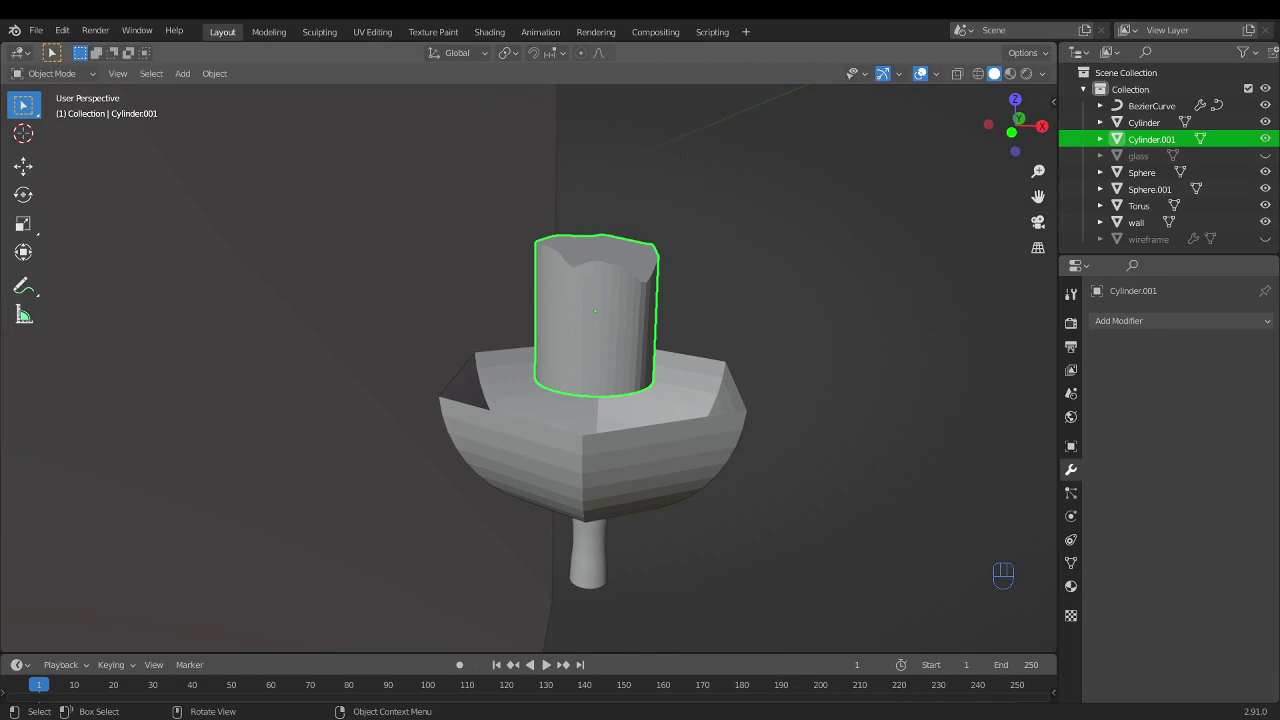
- Add a Bezier curve for the candle wick and lower it about 1.08 m along Z
scroll(640, 395, "down", 4)
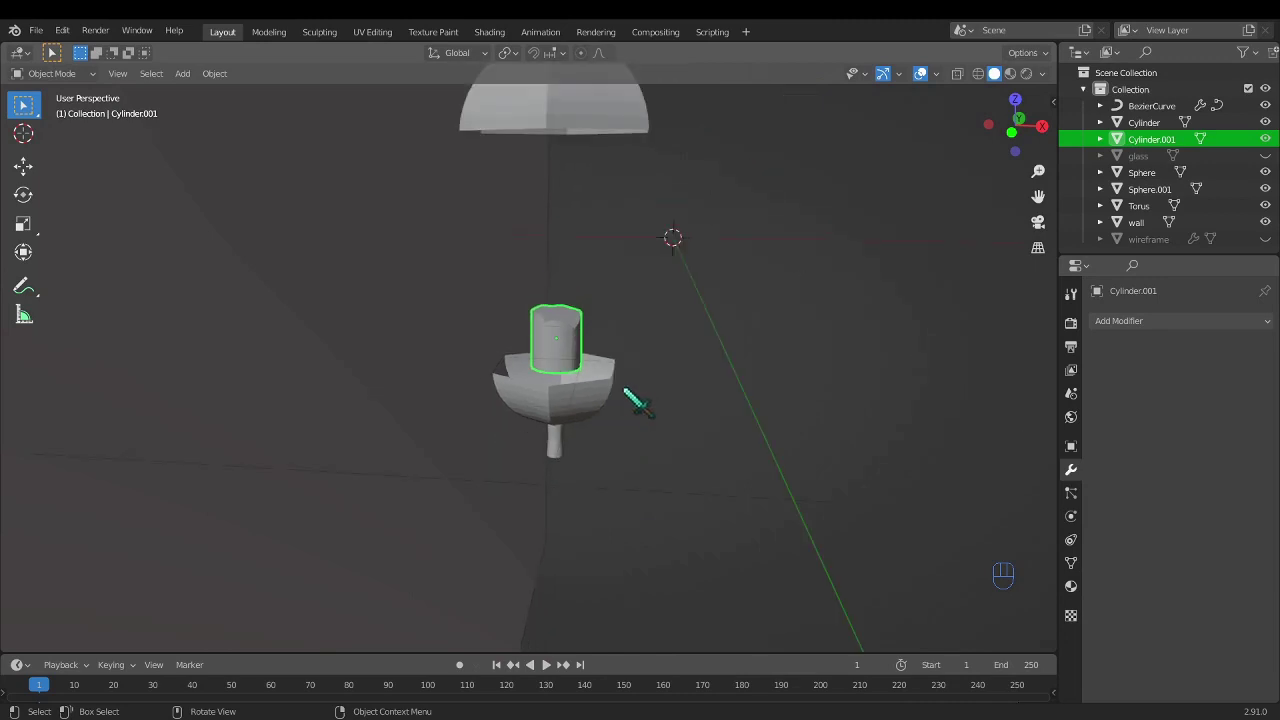
key("shift+a")
mouse_move(606, 401)
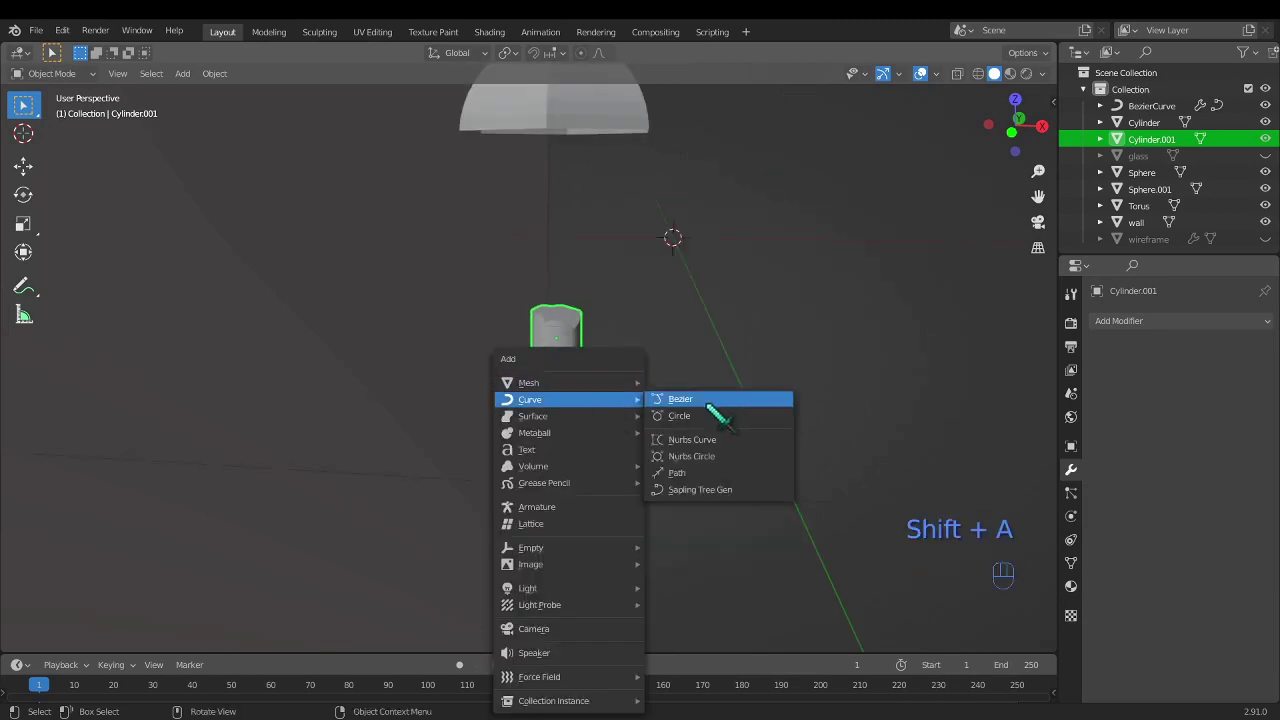
left_click(707, 405)
middle_click_drag(666, 403, 569, 410)
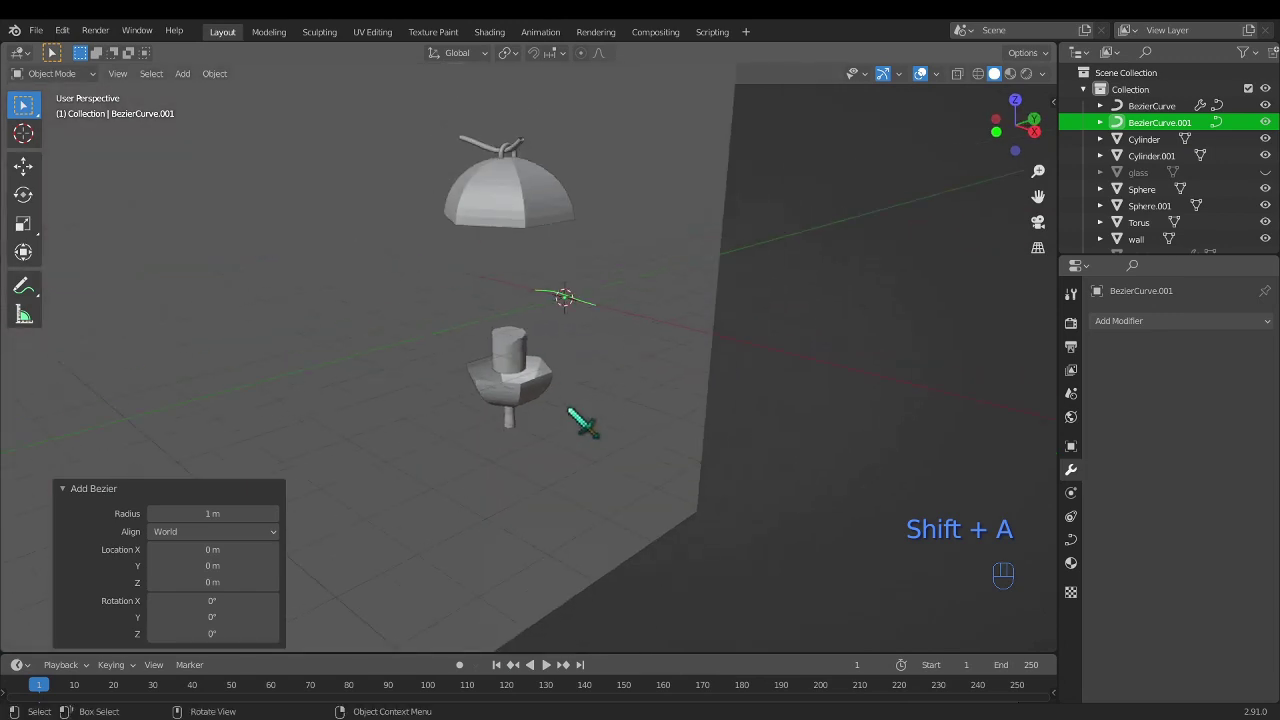
key("g")
key("z")
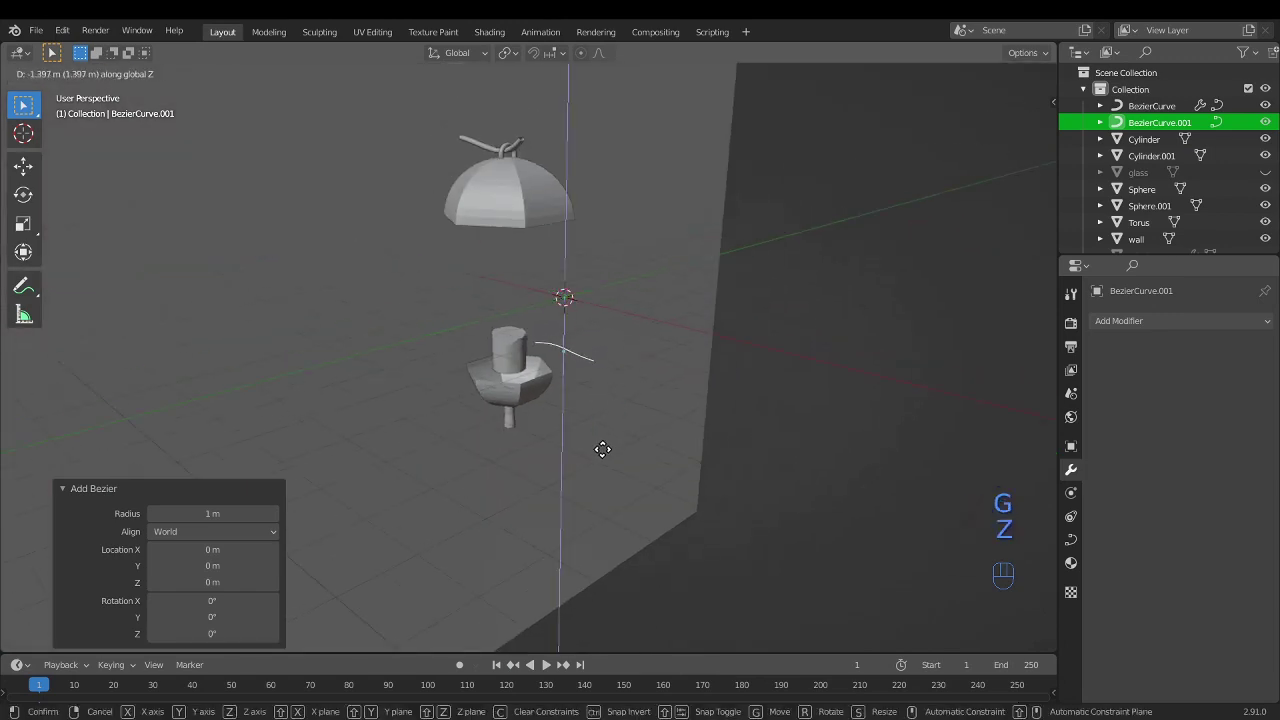
left_click(606, 449)
- Rotate the new curve 90° about Y so it stands upright and scale it uniformly to about 0.338
key("r")
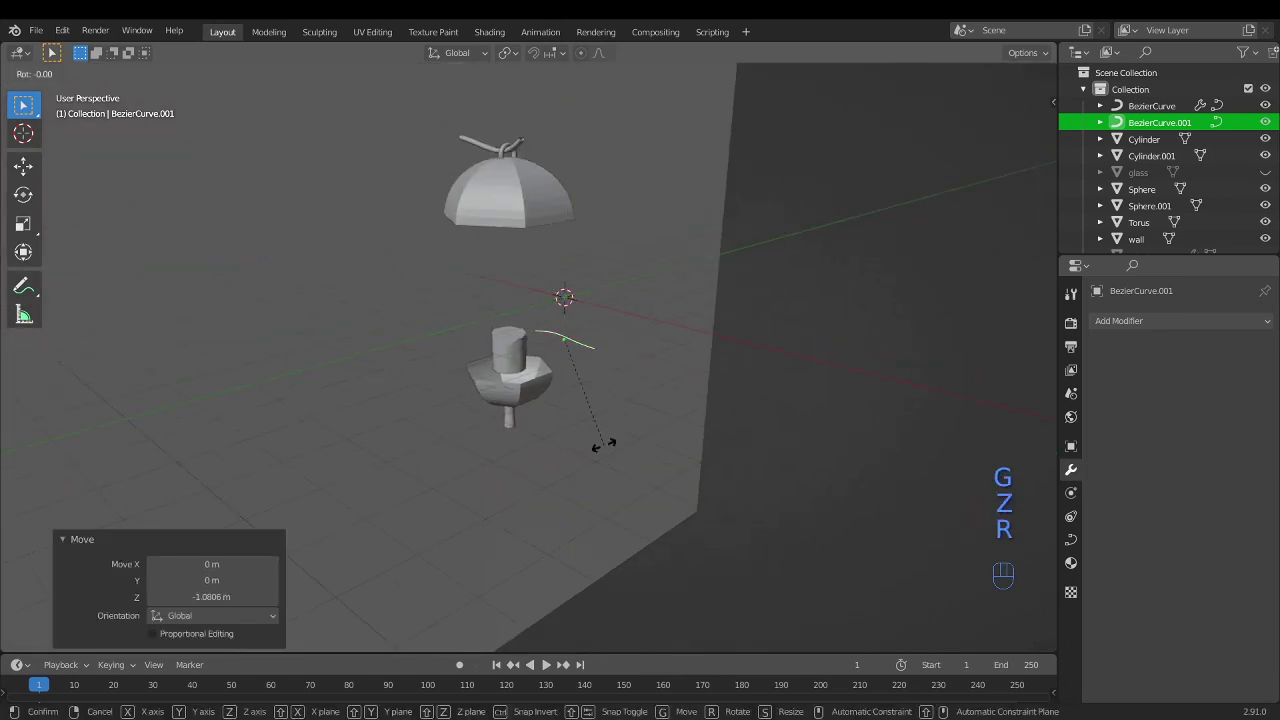
key("y")
key("Return")
key("s")
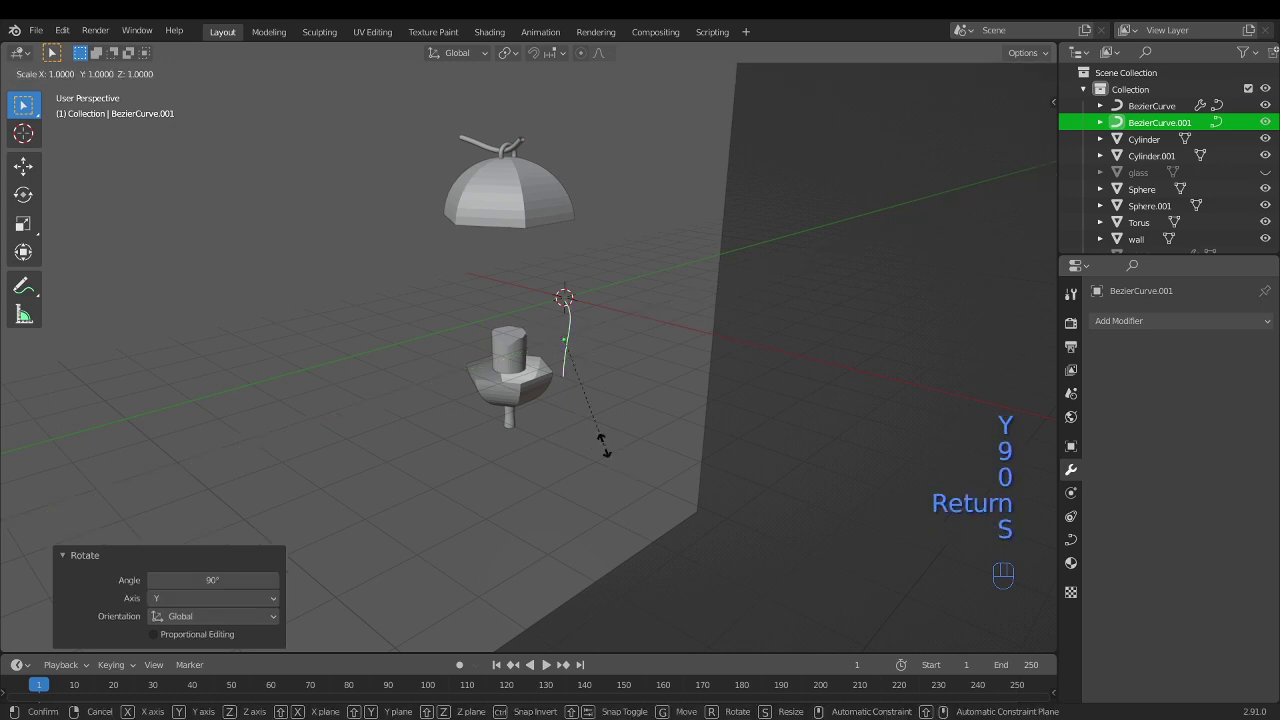
left_click(575, 382)
scroll(580, 391, "up", 5)
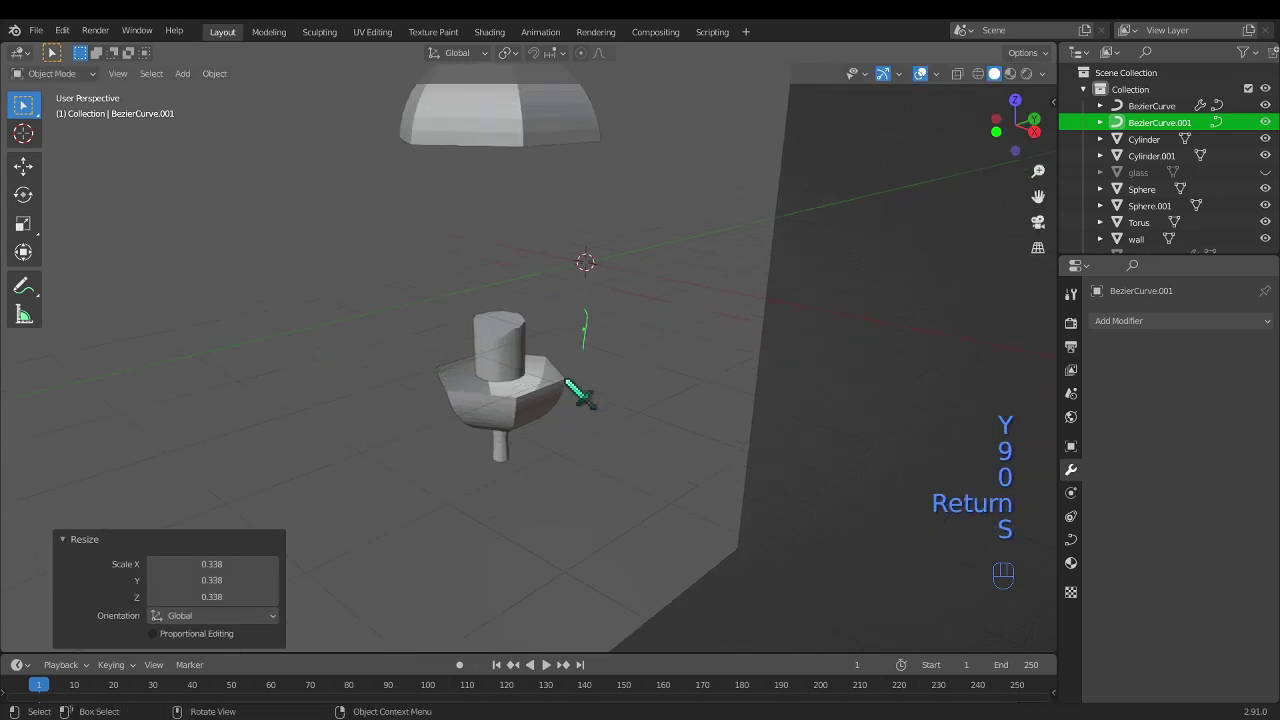
- Move the curve about 1.97 m along negative X over the candle's centre and scale it along Z to about 0.558
middle_click_drag(634, 363, 723, 329)
left_click(1010, 146)
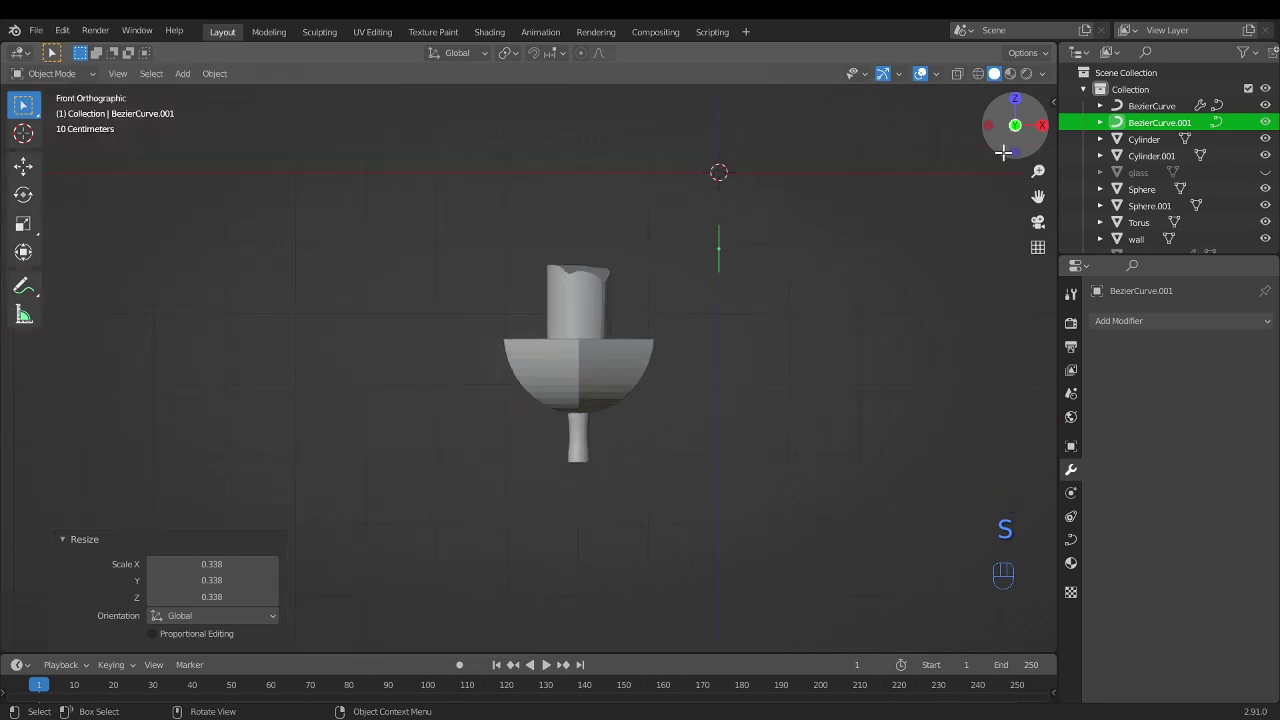
key("g")
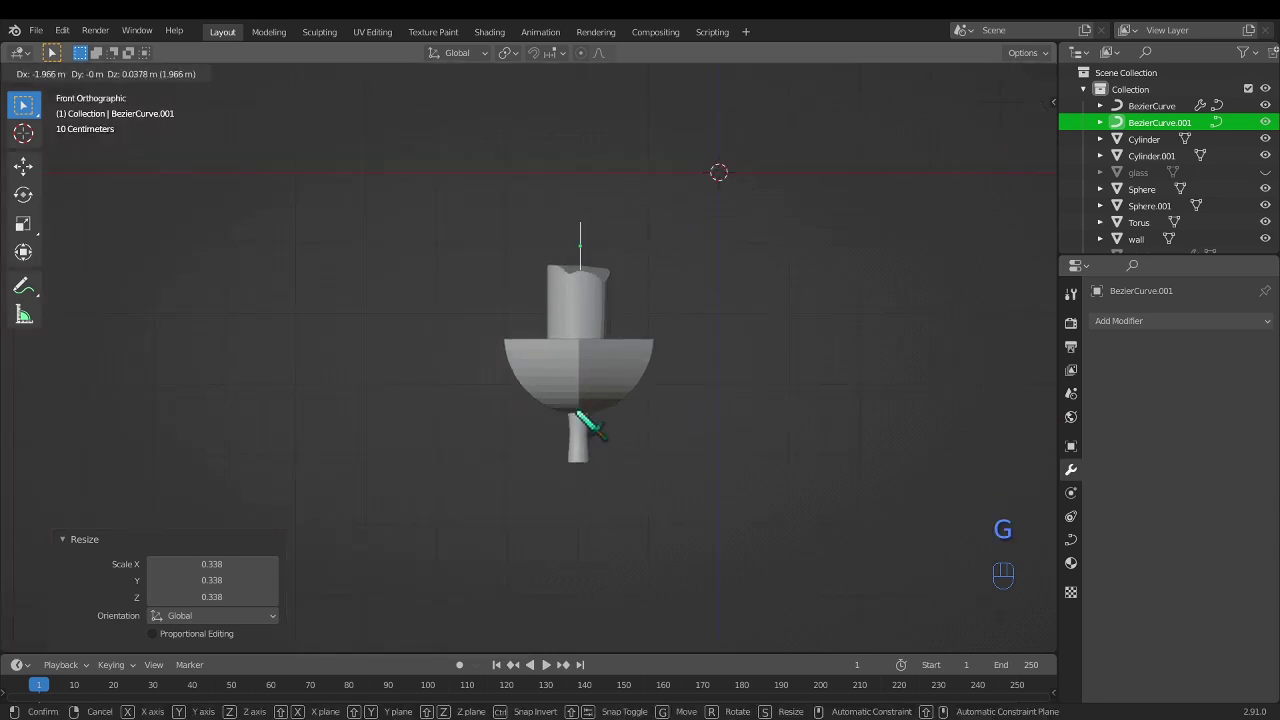
left_click(590, 425)
middle_click_drag(620, 354, 729, 457)
scroll(645, 468, "up", 2)
key("s")
key("z")
left_click(655, 453)
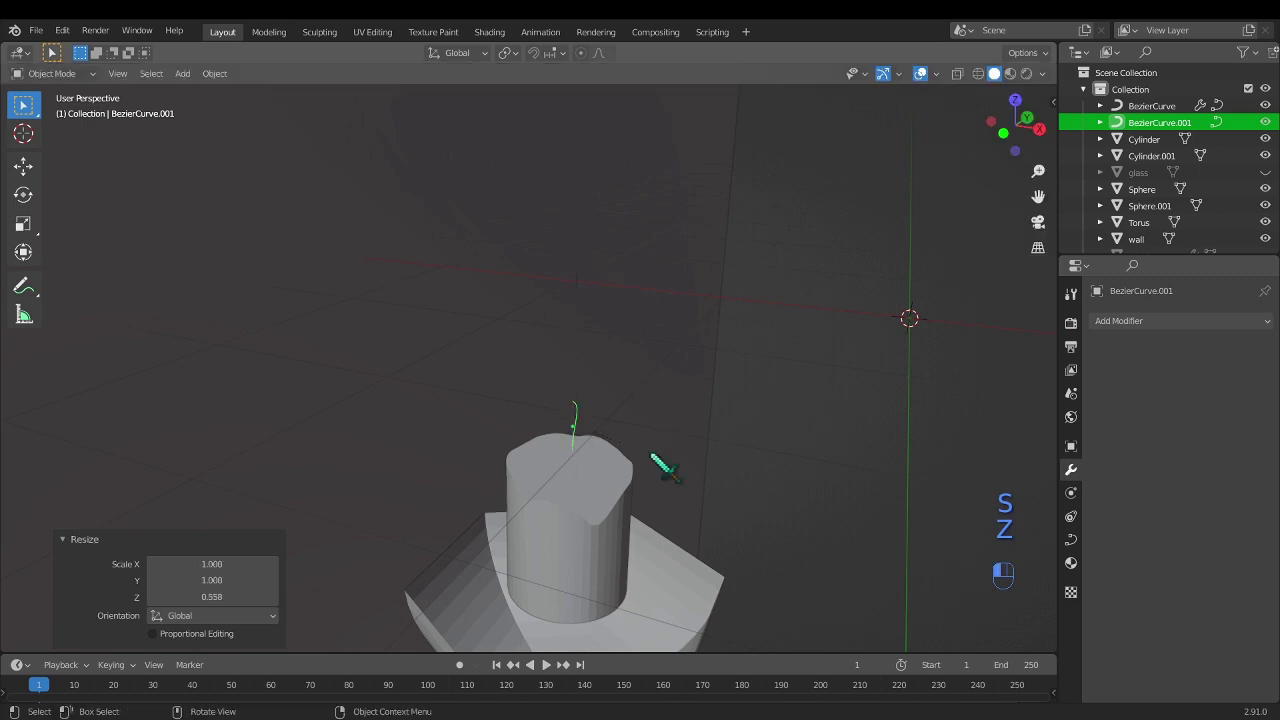
- Lower the wick curve along Z by about 0.202 m and another 0.053 m so its base sinks into the candle top
key("g")
key("z")
left_click(650, 478)
middle_click_drag(666, 491, 629, 423)
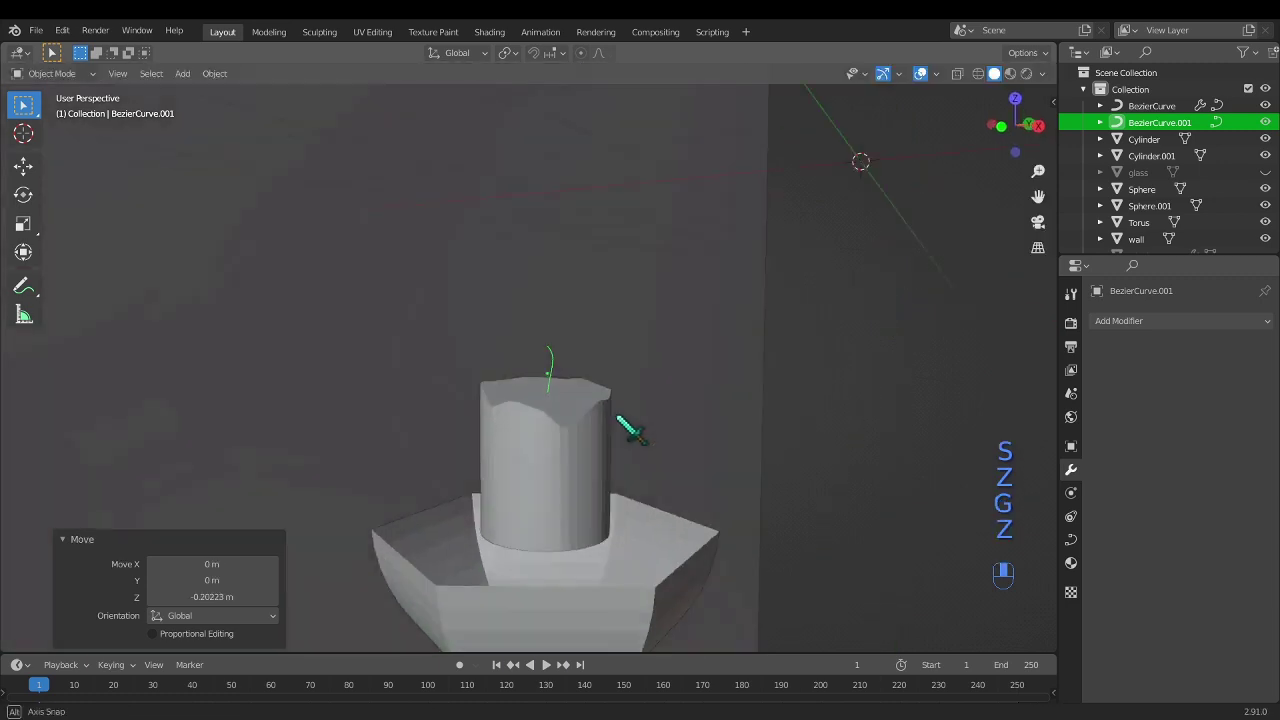
scroll(630, 428, "up", 2)
key("g")
key("z")
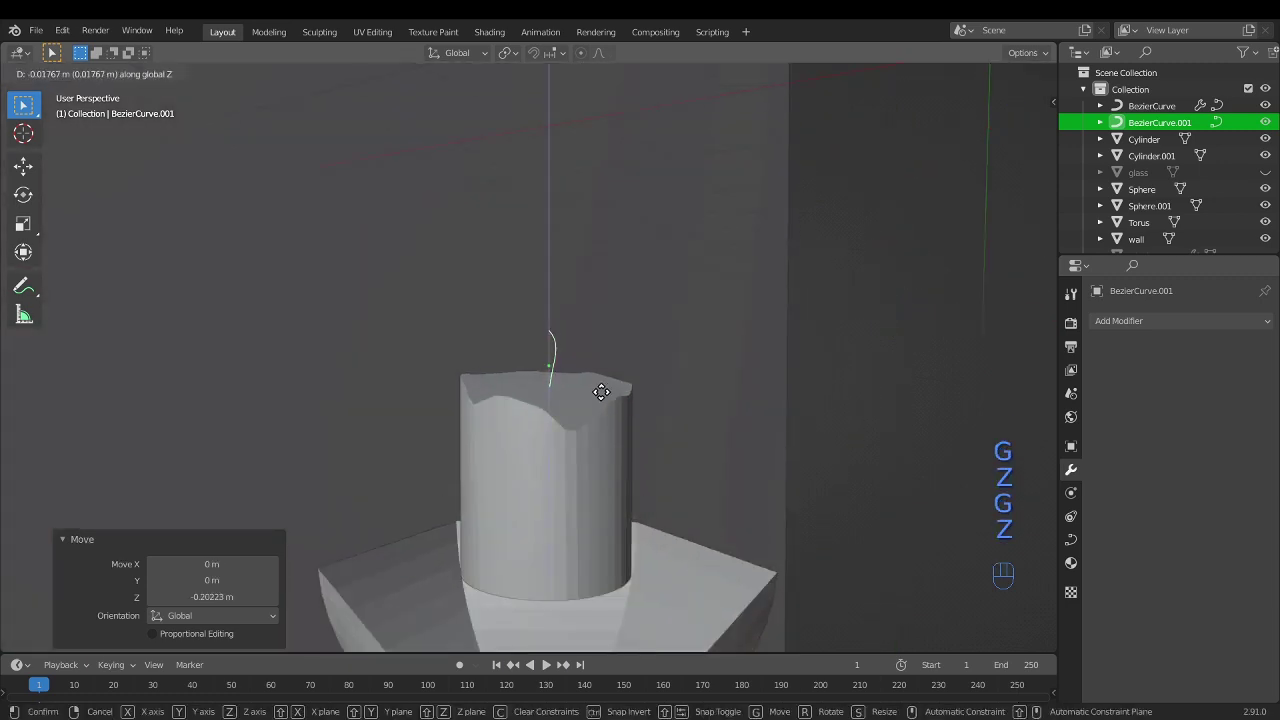
left_click(601, 399)
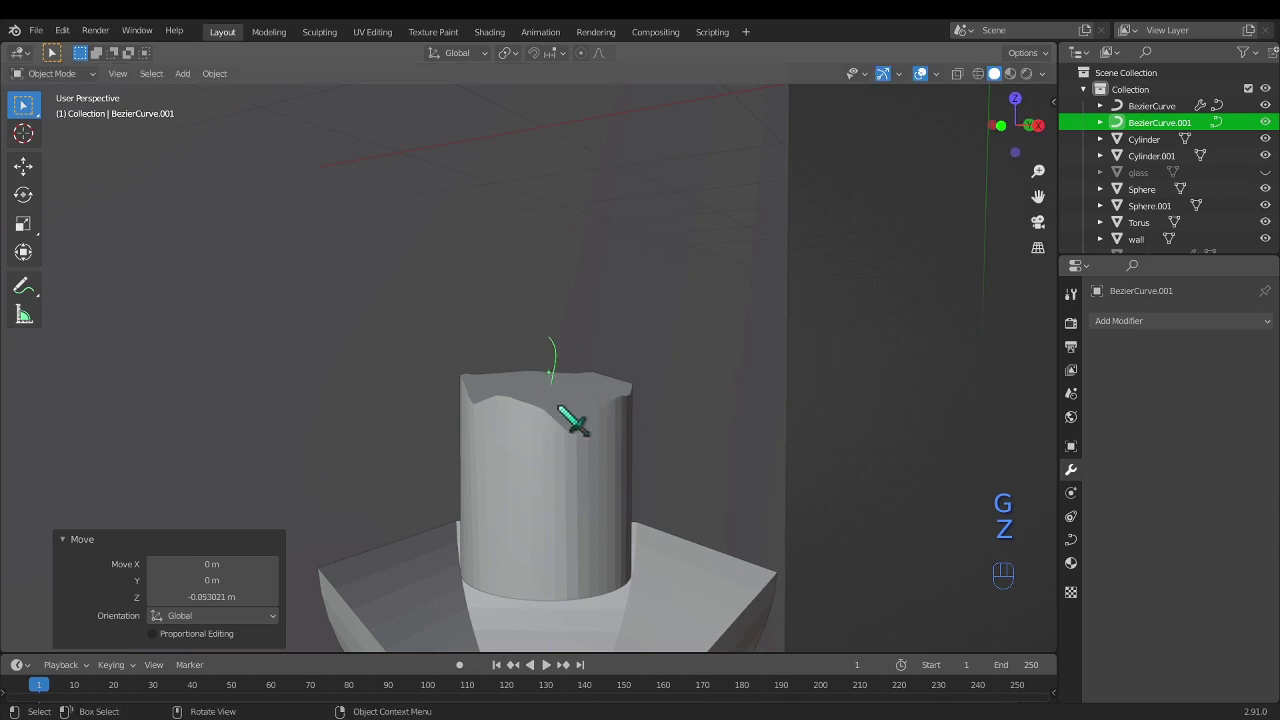
- Thicken the wick curve with a round bevel depth of 0.02 m
scroll(575, 440, "up", 5)
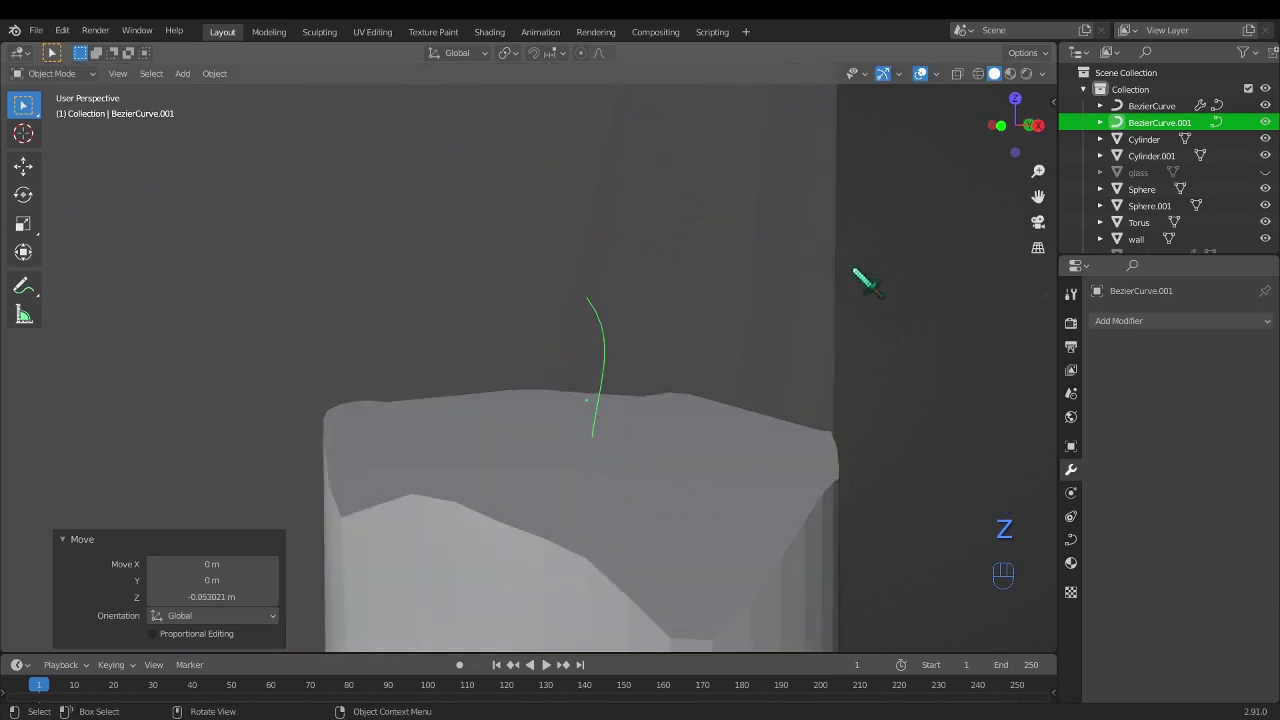
left_click(1071, 539)
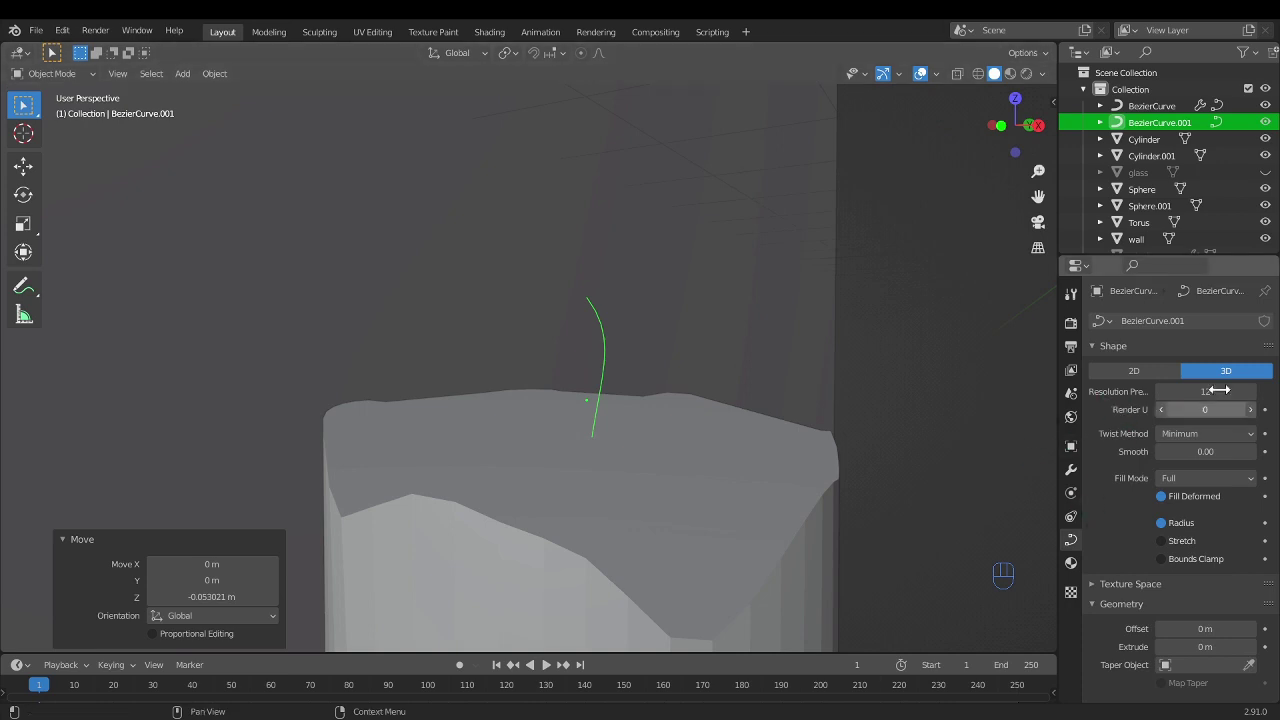
scroll(1228, 568, "down", 3)
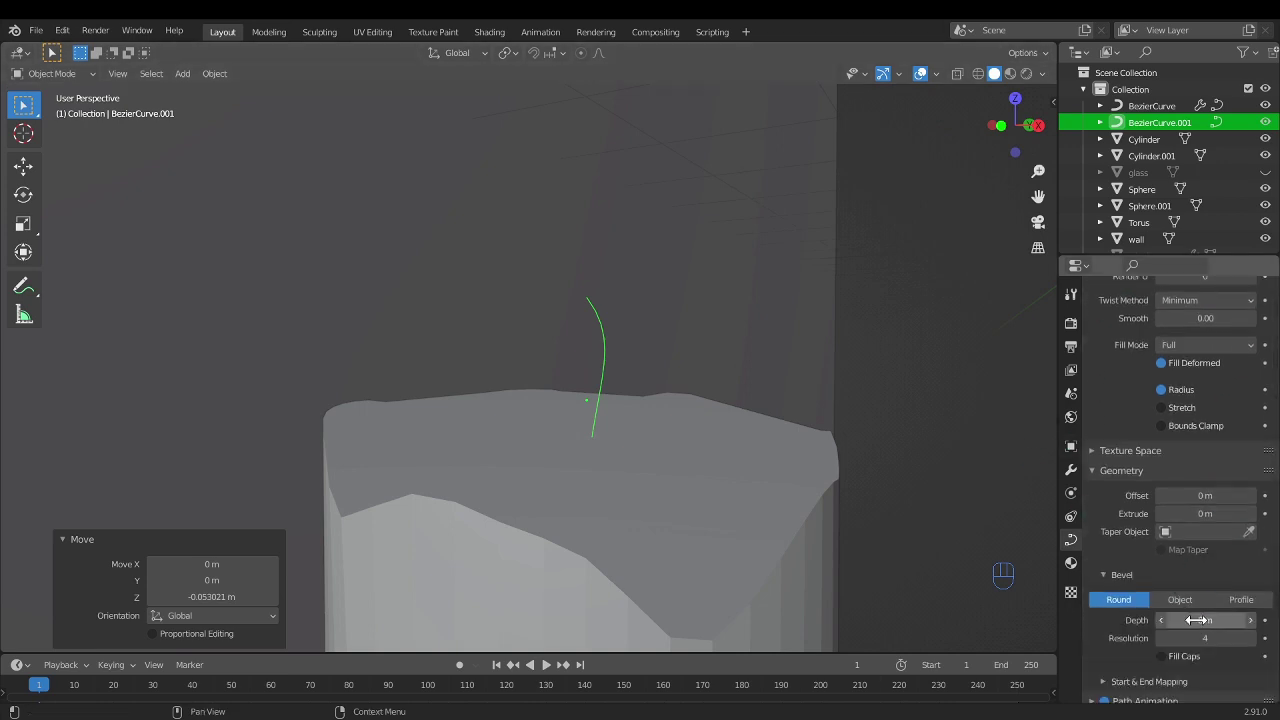
mouse_move(1195, 620)
left_mouse_down()
mouse_move(1230, 620)
mouse_move(1205, 620)
left_mouse_up()
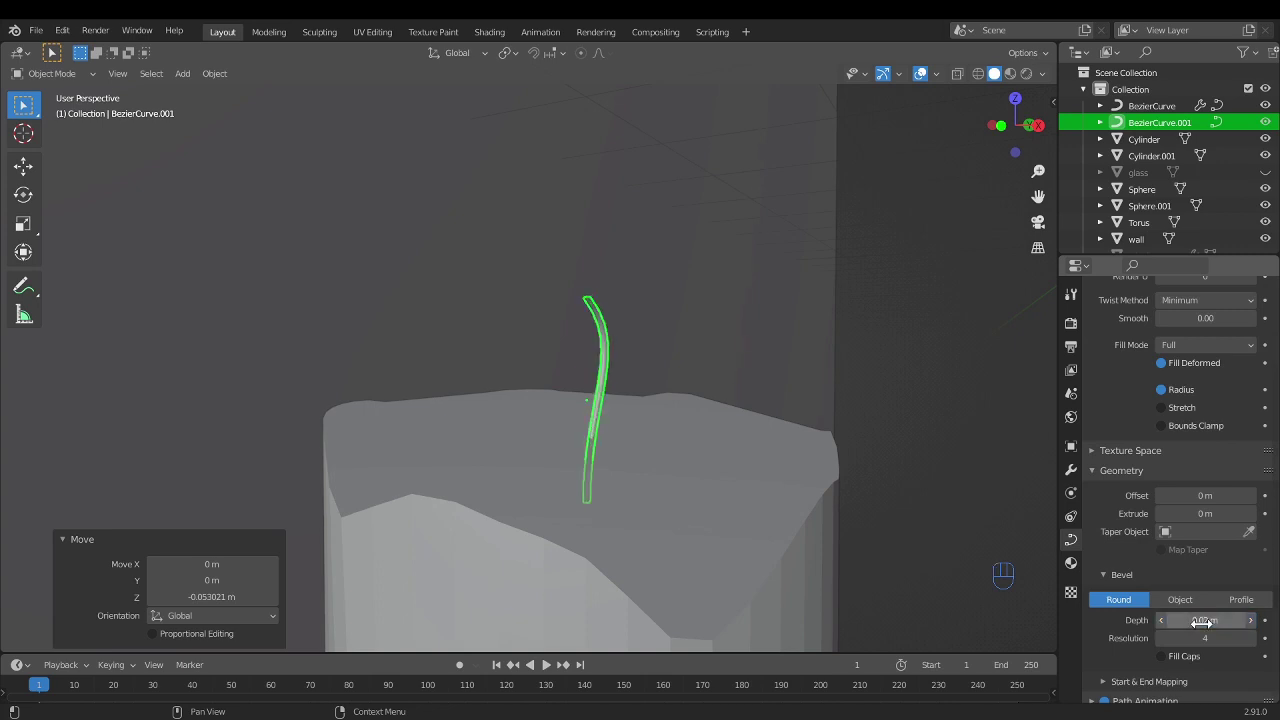
left_click_drag(1203, 620, 1205, 620)
scroll(735, 400, "up", 2)
mouse_move(690, 350)
middle_mouse_down()
mouse_move(671, 386)
mouse_move(680, 349)
middle_mouse_up()
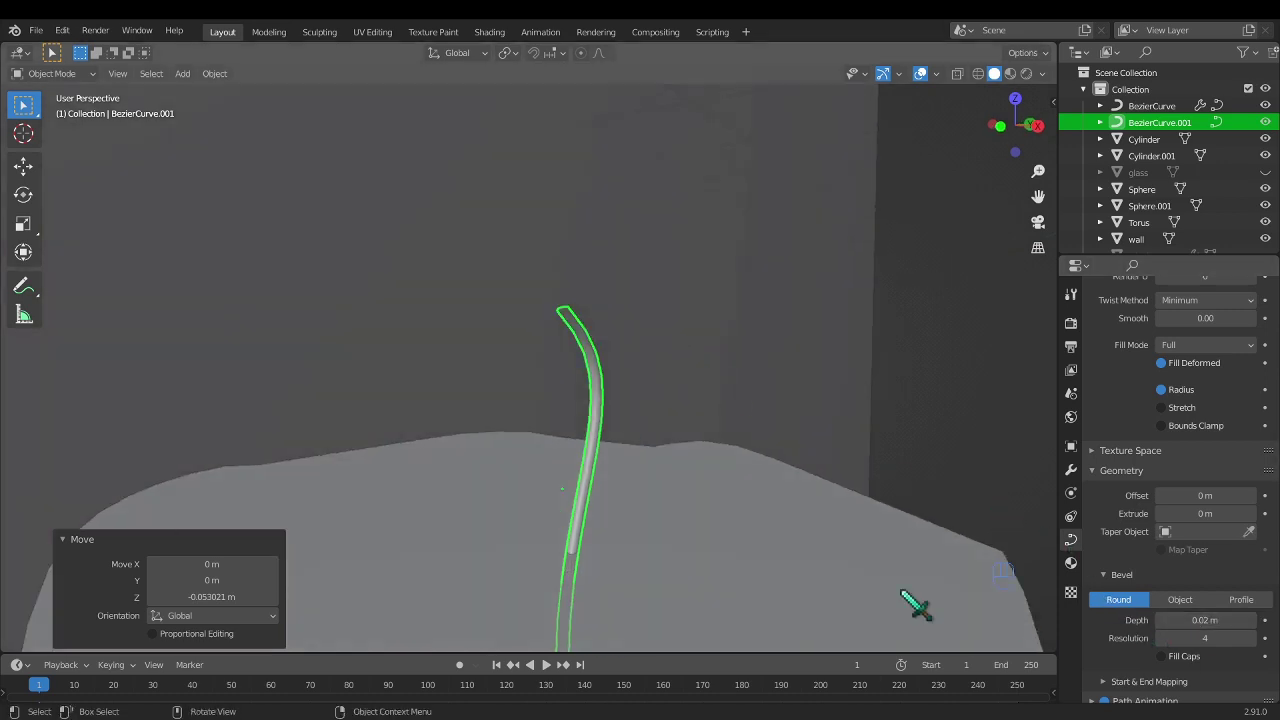
middle_click_drag(620, 398, 603, 423)
scroll(612, 390, "down", 3)
scroll(612, 393, "down", 3)
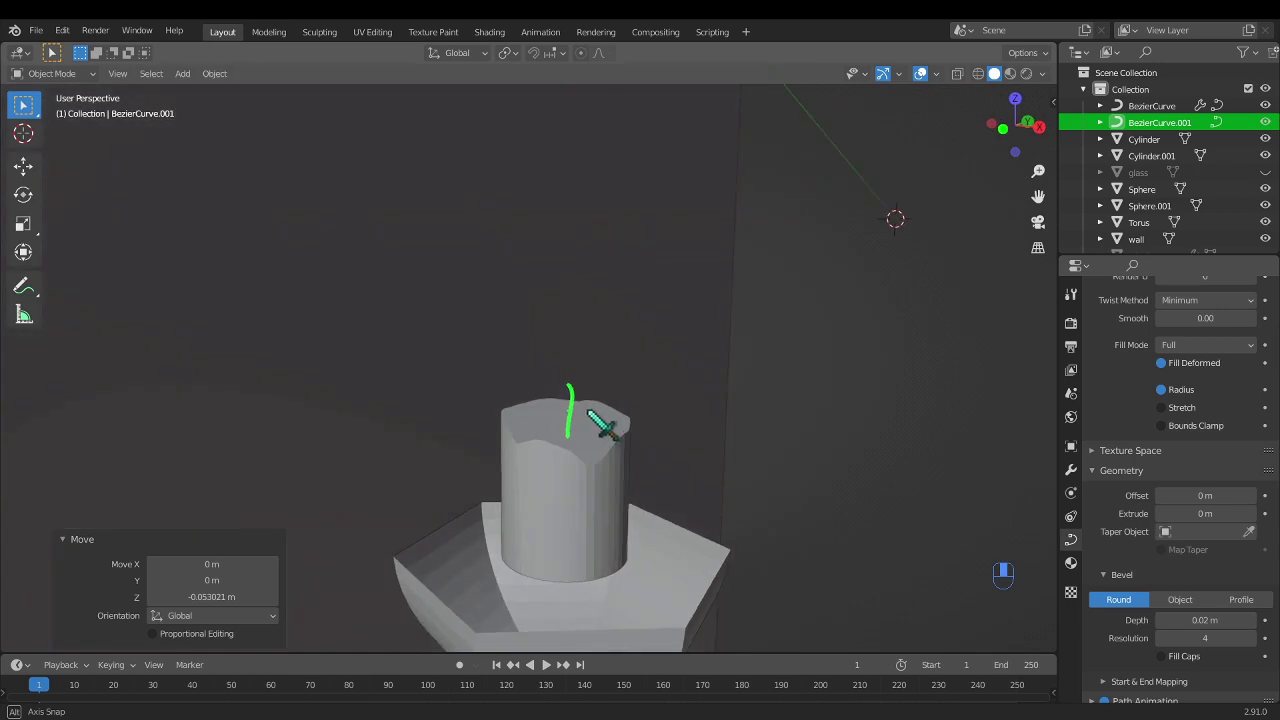
- Add an ico sphere and subdivide its whole mesh with 3 cuts and smoothness 1.000
key("shift+a")
mouse_move(650, 383)
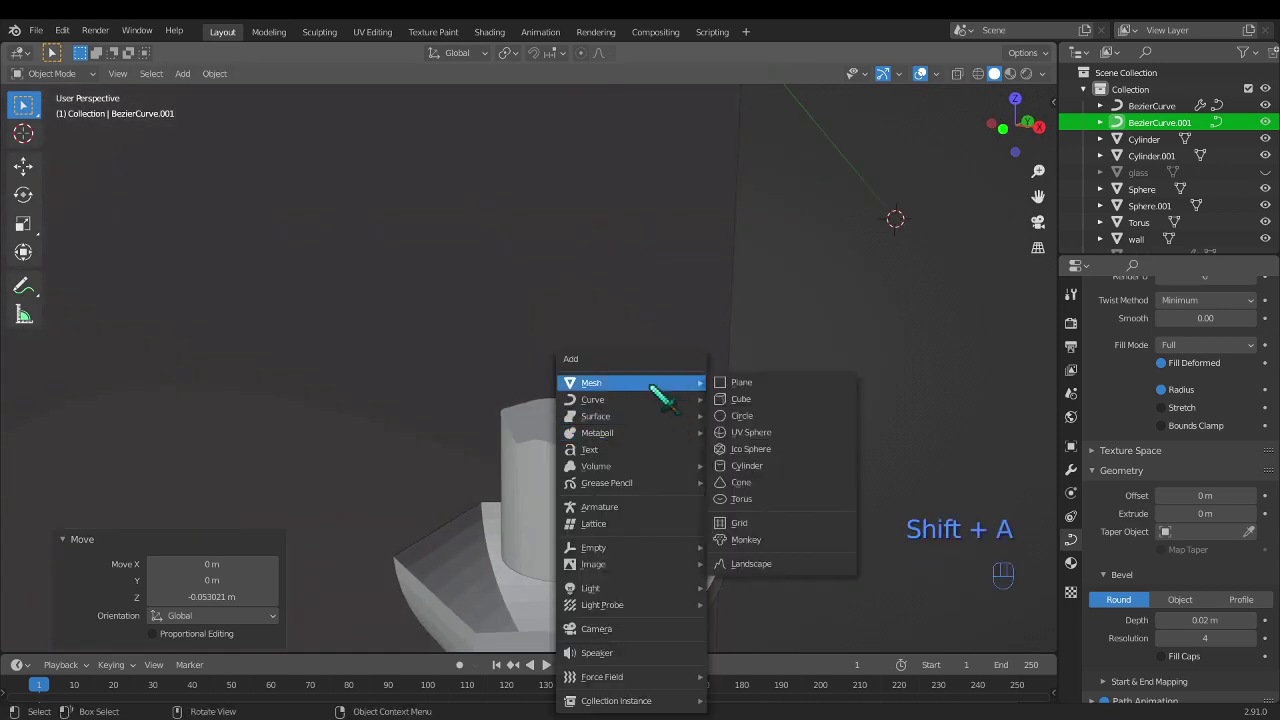
left_click(768, 452)
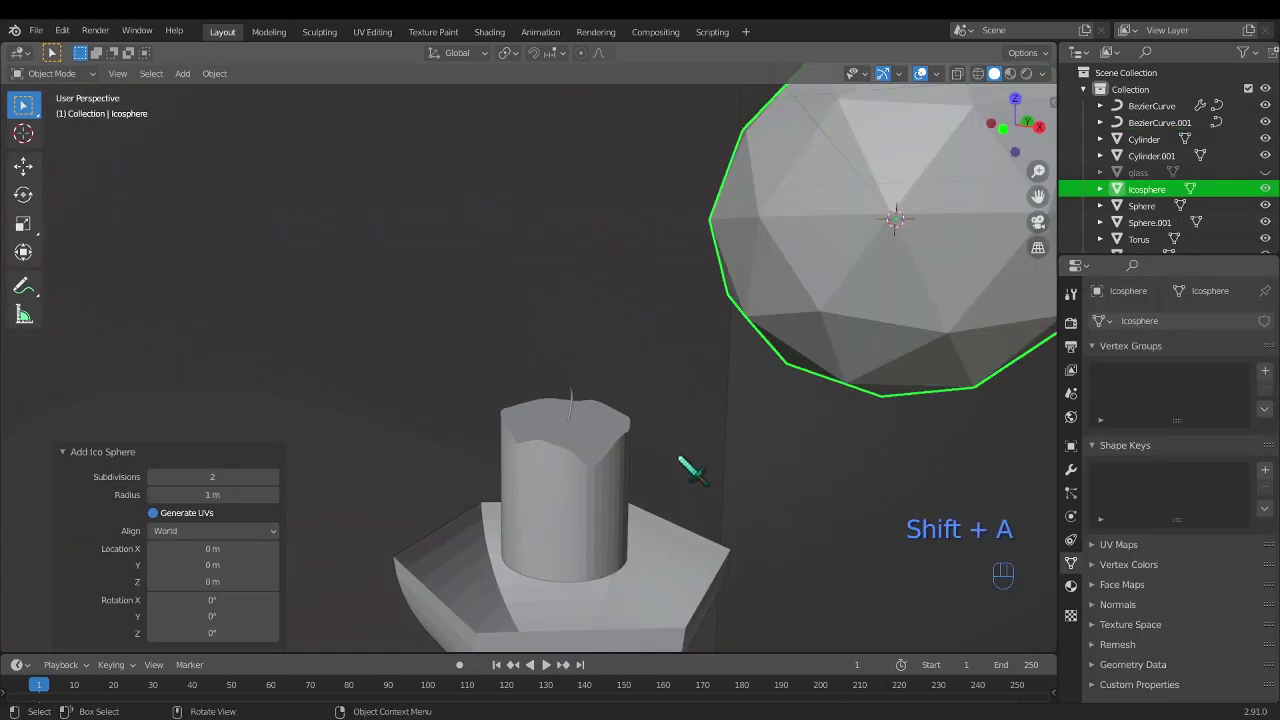
scroll(690, 455, "down", 5)
key("Tab")
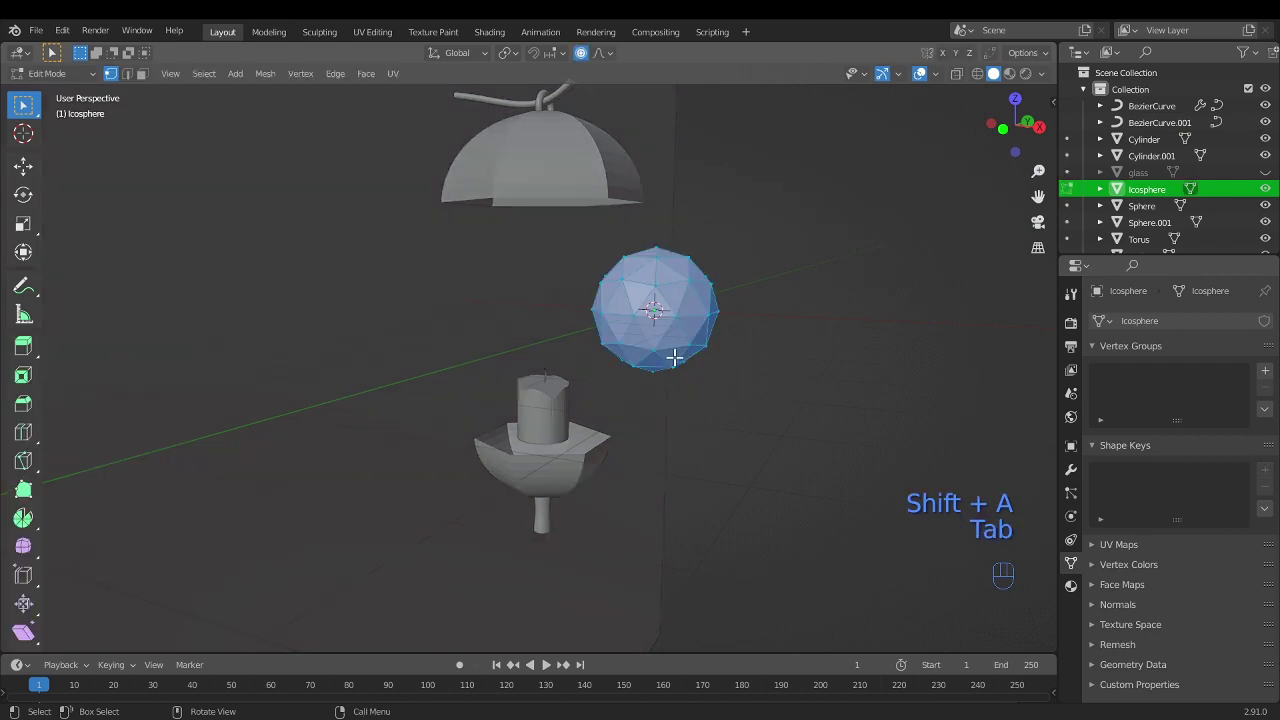
right_click(660, 290)
left_click(668, 291)
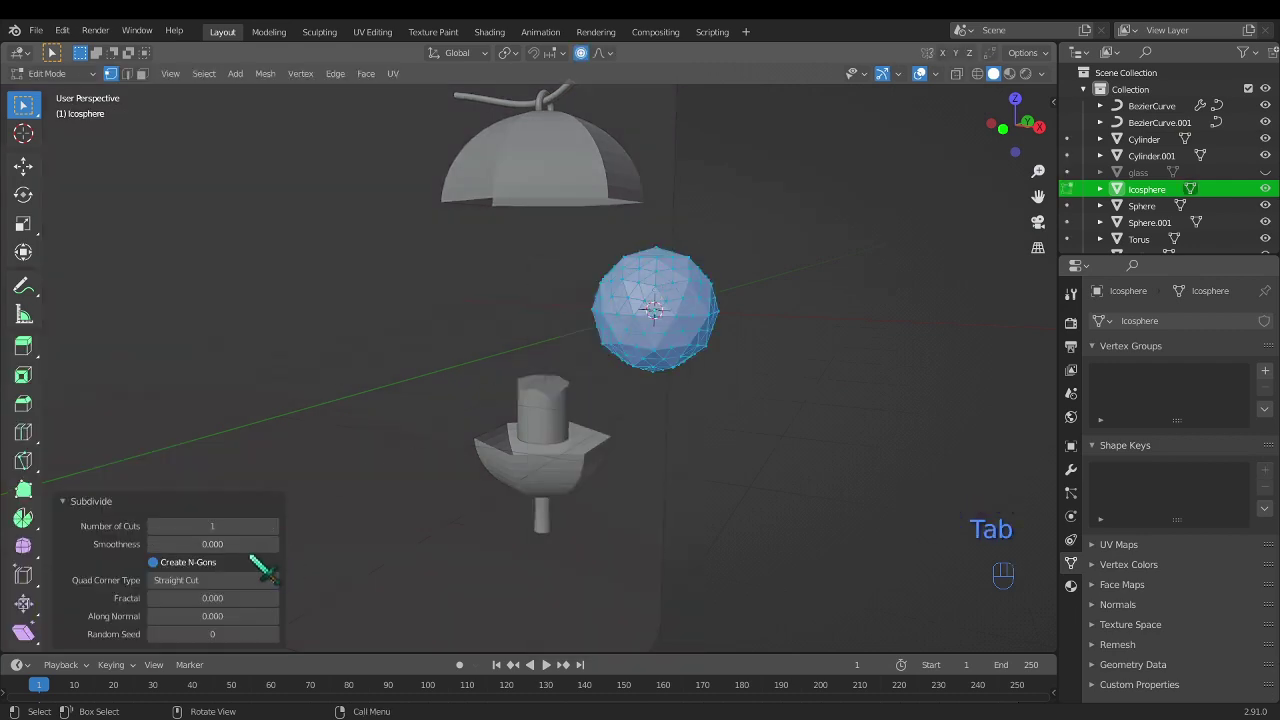
left_click_drag(243, 544, 243, 544)
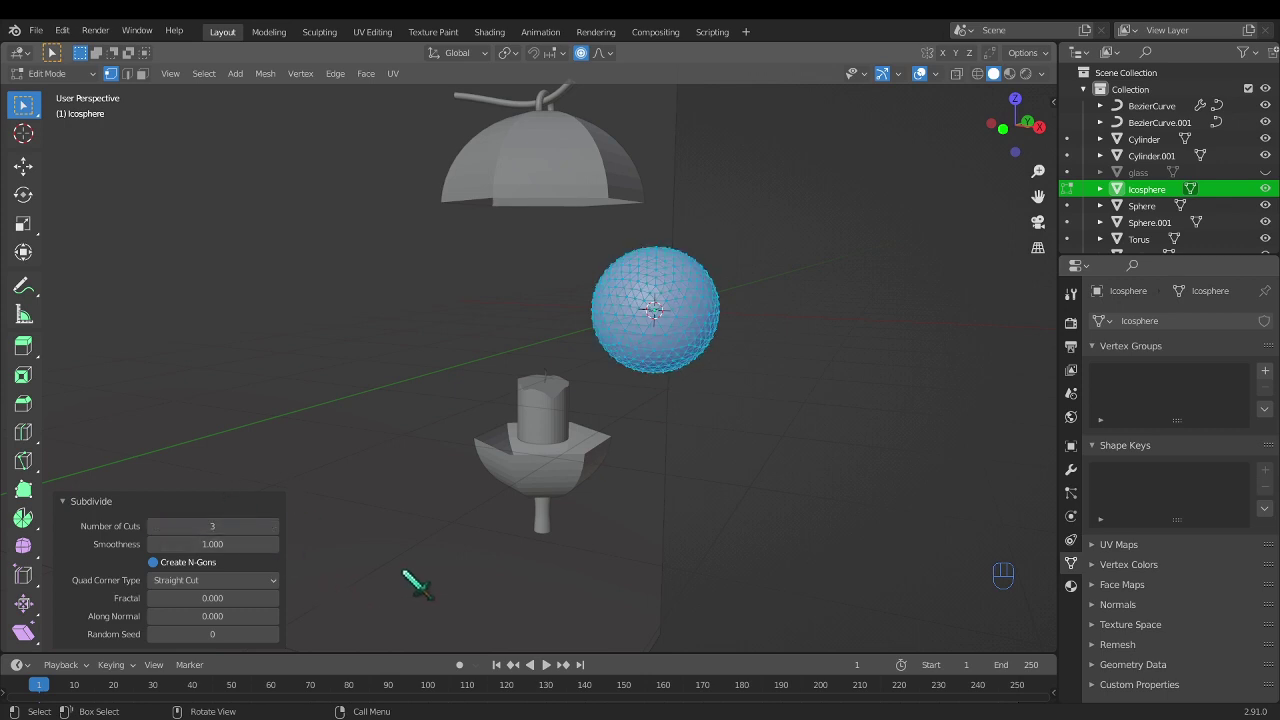
- Shade the ico sphere smooth and move it above the candle, about -1.95 m in X and -0.34 m in Z
key("Tab")
middle_click_drag(700, 428, 651, 423)
right_click(656, 352)
left_click(657, 352)
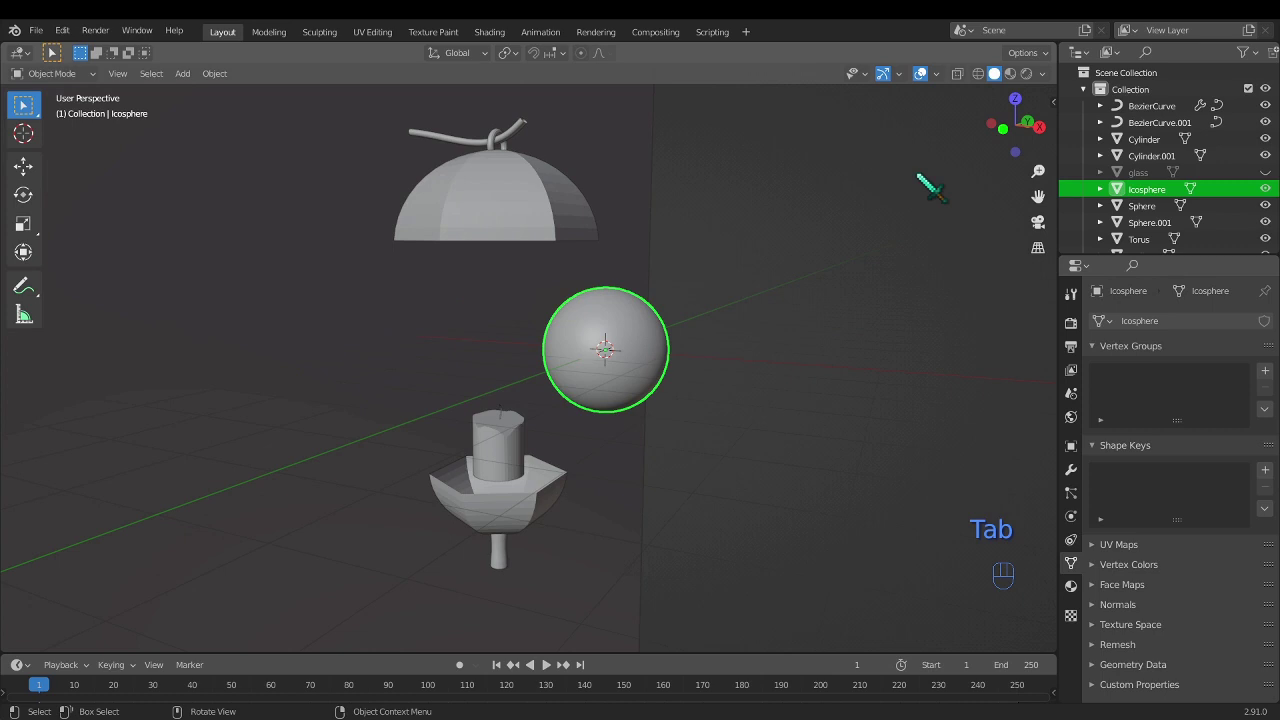
left_click(1003, 130)
key("g")
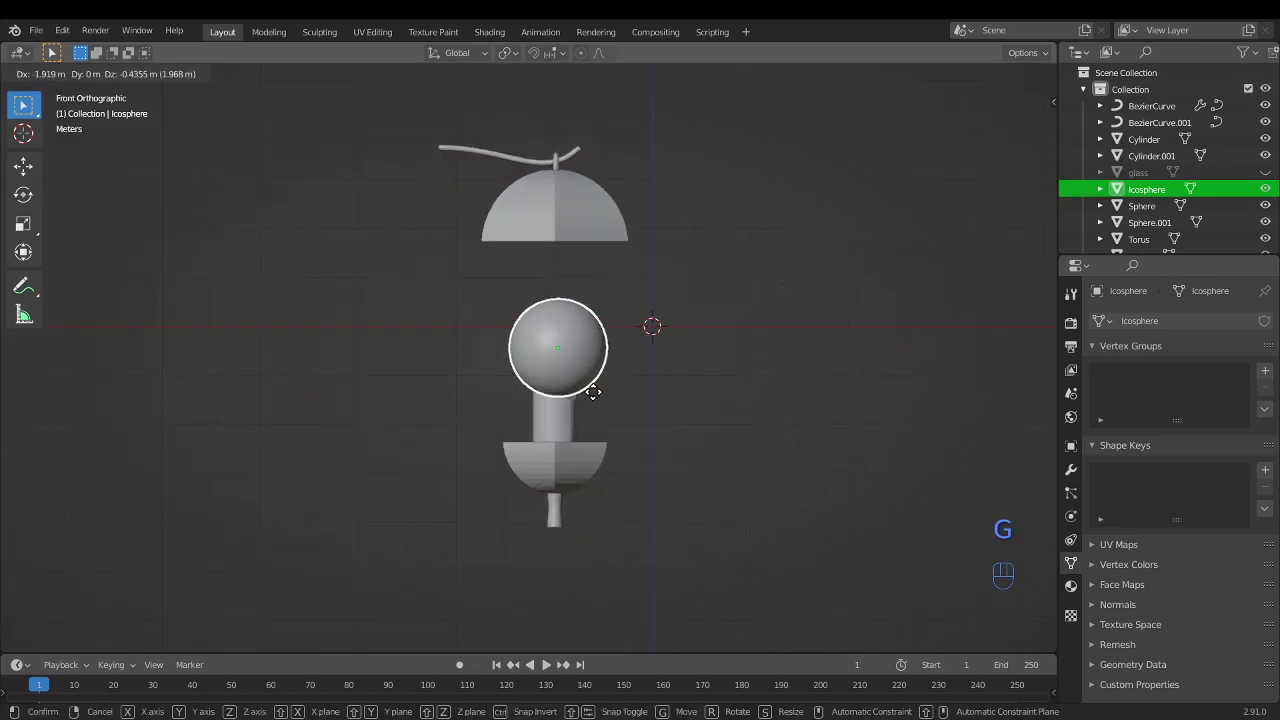
left_click(585, 386)
middle_click_drag(590, 378, 550, 398, "shift")
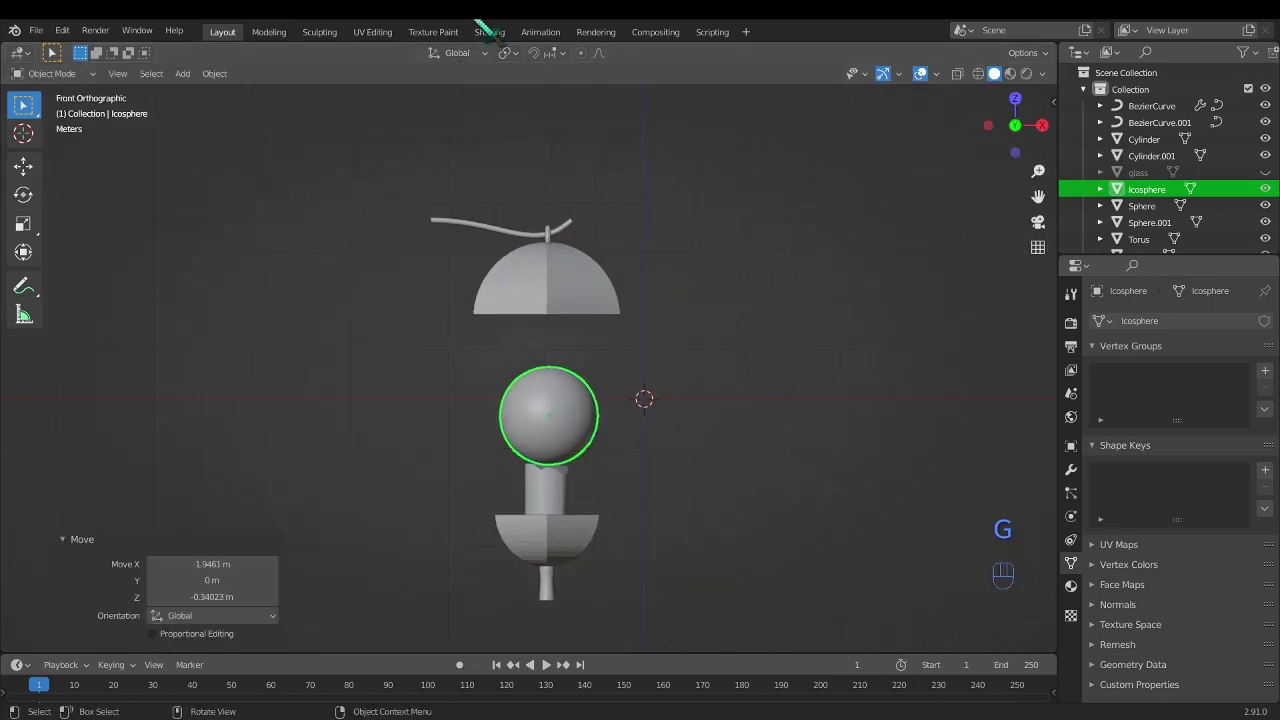
- Sculpt the sphere's top upward into a flame teardrop using Elastic Deform with radius 123 px and normal radius 0.632, and return to the Layout workspace
left_click(320, 31)
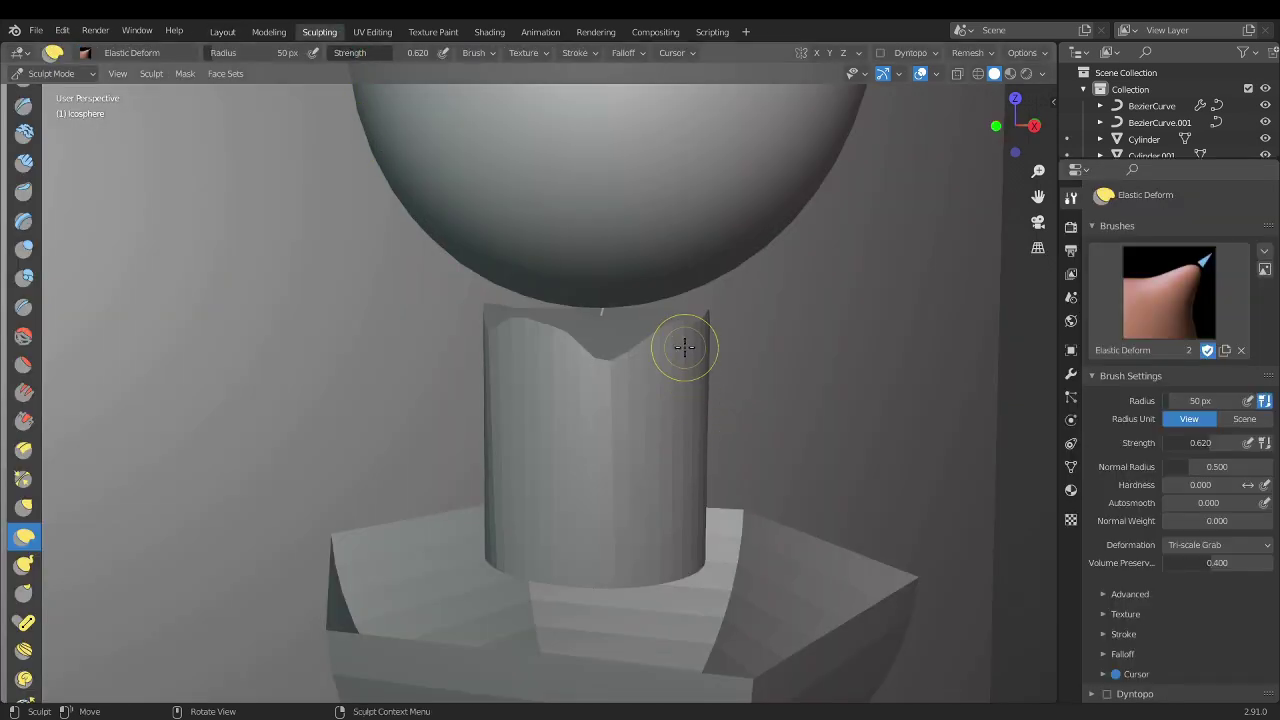
scroll(650, 330, "down", 3)
middle_click_drag(613, 302, 611, 402, "shift")
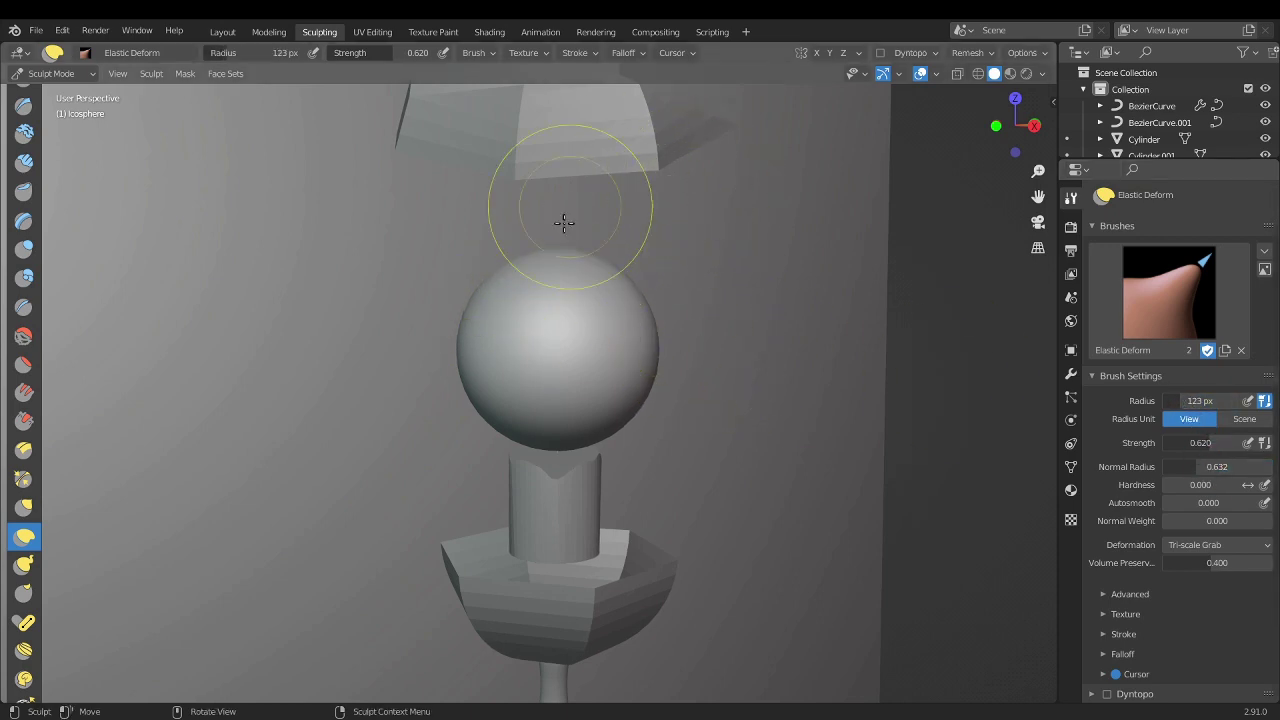
middle_click_drag(666, 251, 614, 300, "shift")
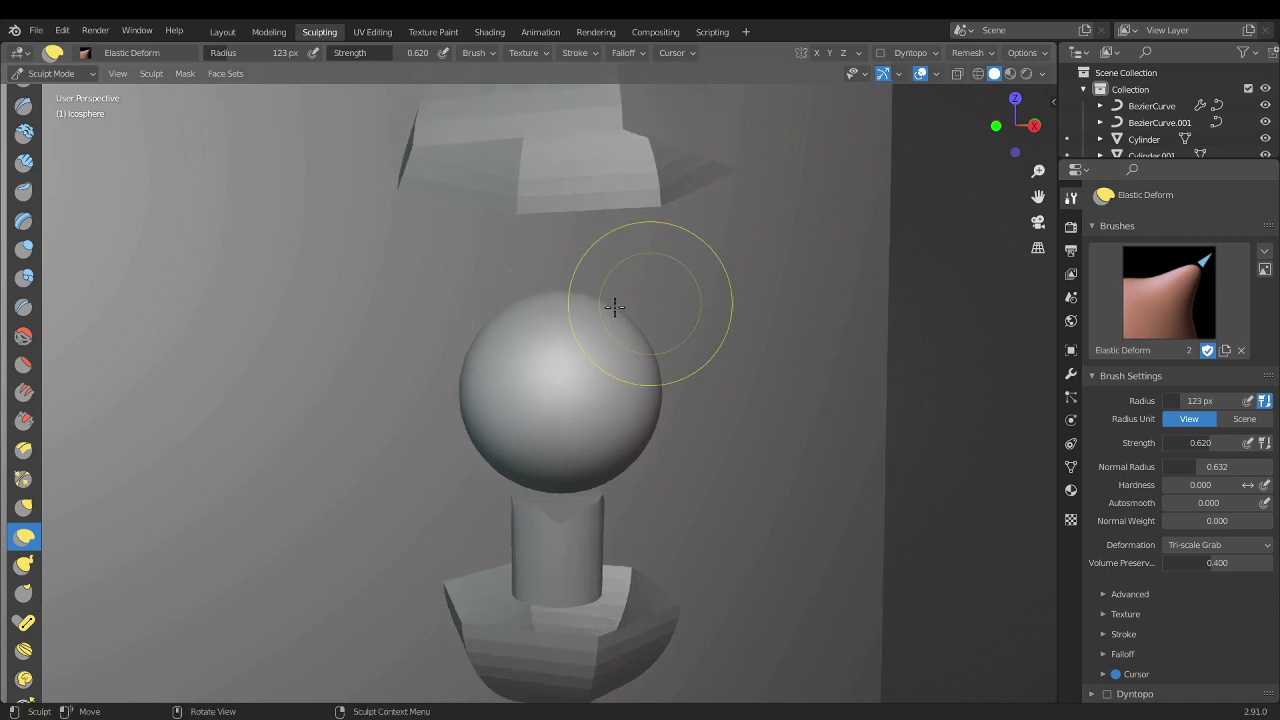
left_click_drag(560, 300, 562, 195)
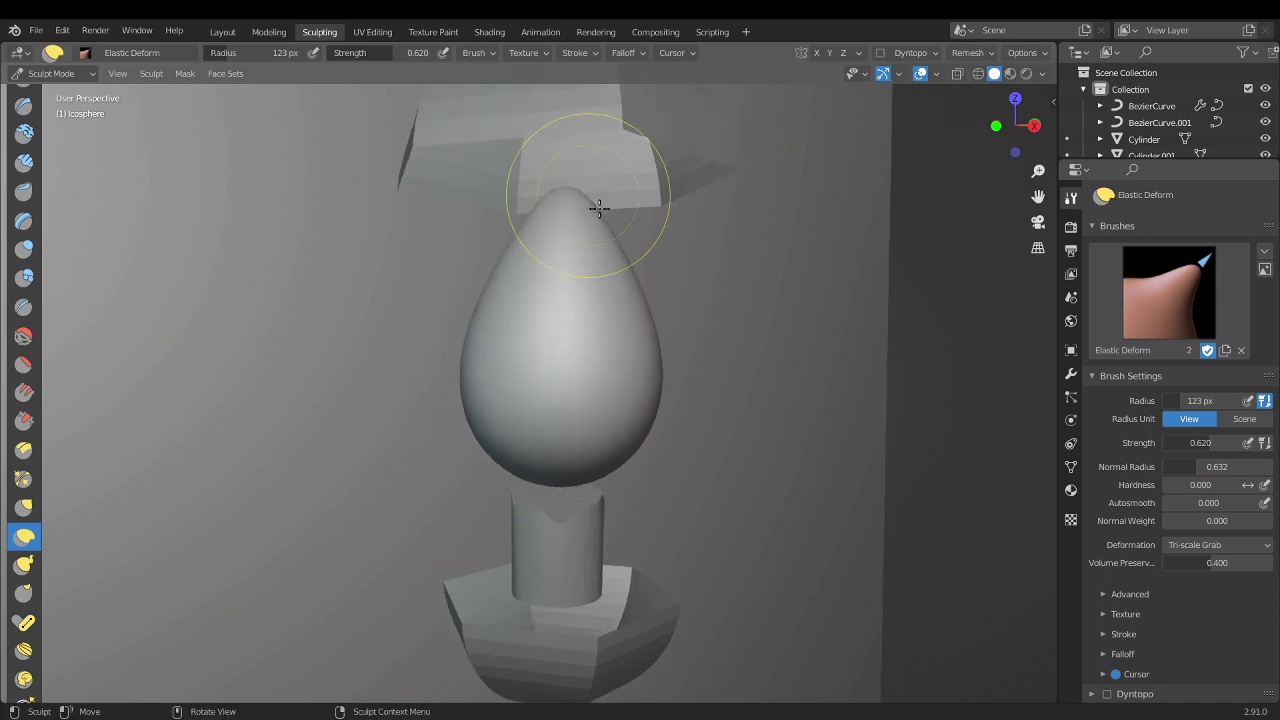
left_click(222, 31)
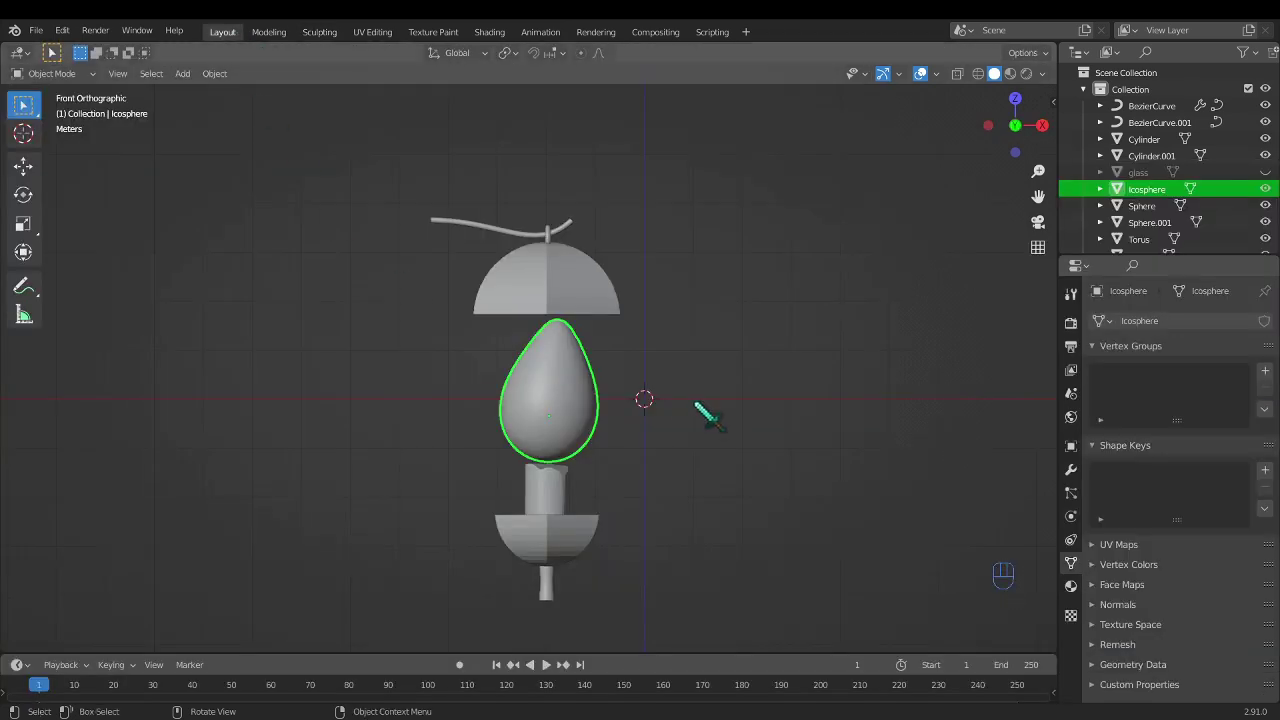
- Scale the flame shape uniformly to about 0.394
scroll(750, 430, "down", 3)
key("s")
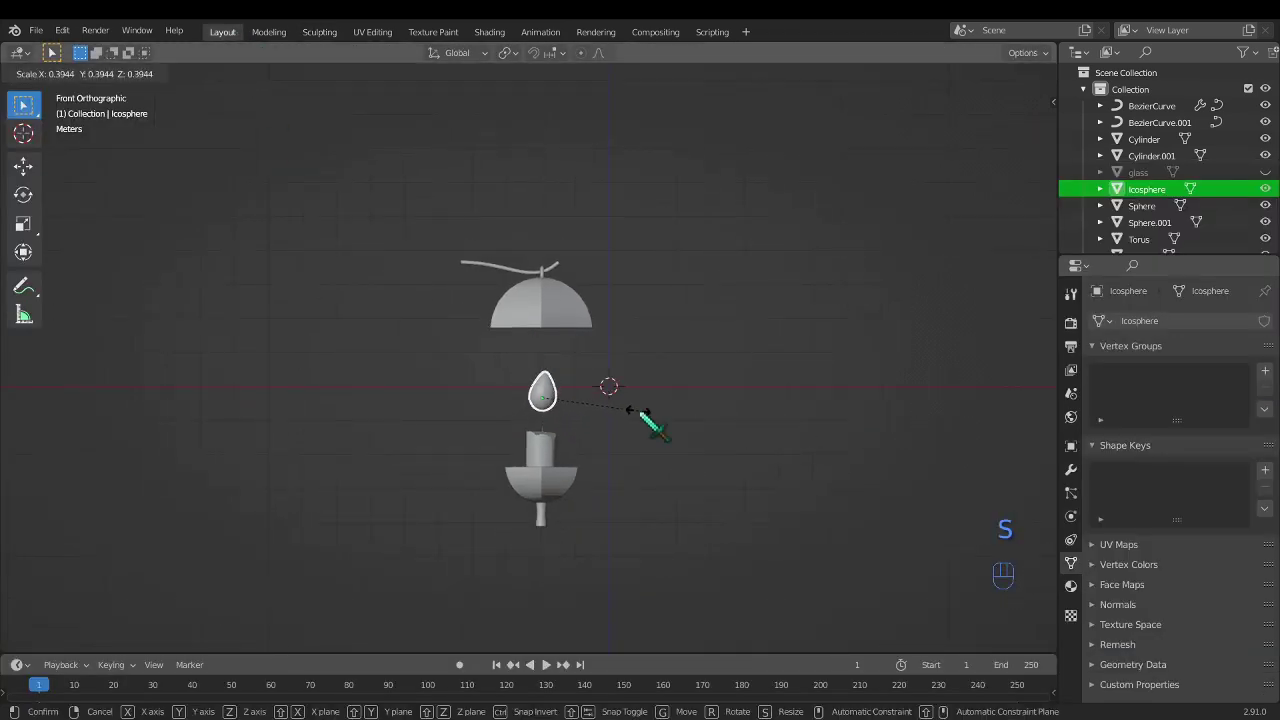
left_click(630, 412)
scroll(600, 470, "up", 6)
middle_click_drag(600, 471, 592, 293, "shift")
- Lower the flame about 0.54 m along Z to just above the candle and scale it uniformly to about 0.980
key("g")
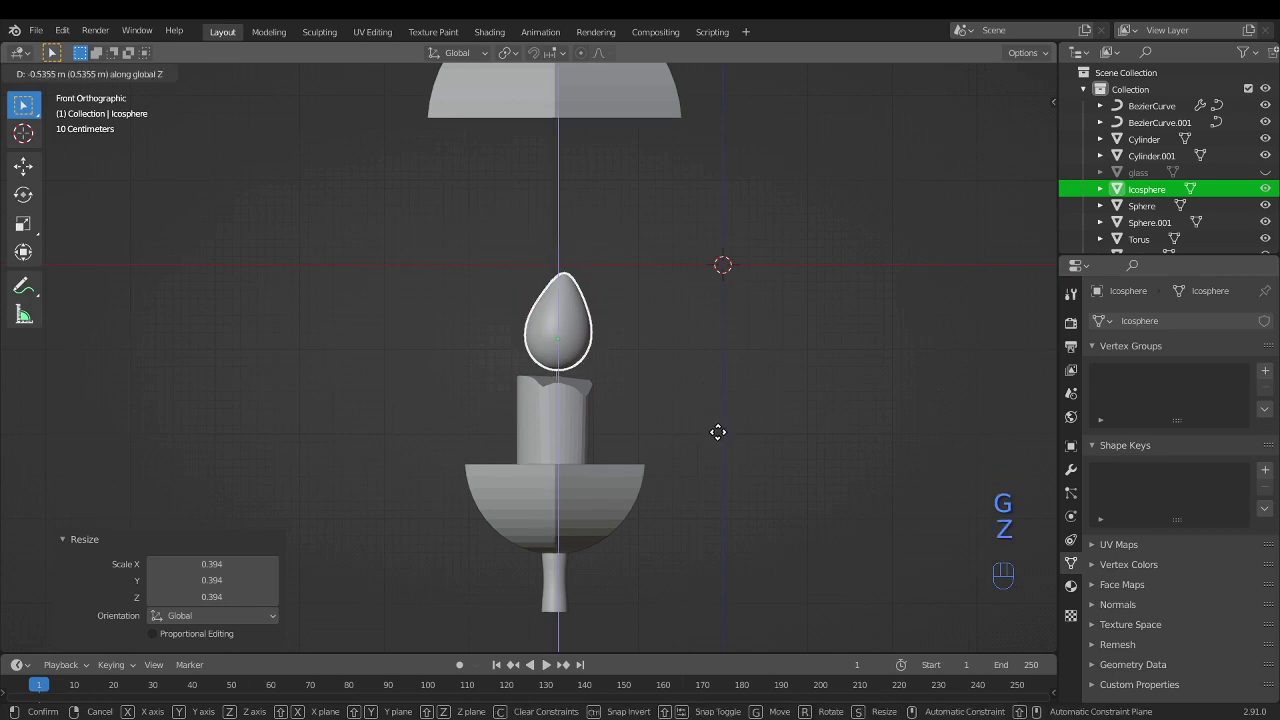
left_click(717, 432)
scroll(680, 437, "up", 6)
middle_click_drag(646, 437, 596, 456)
scroll(566, 467, "down", 6)
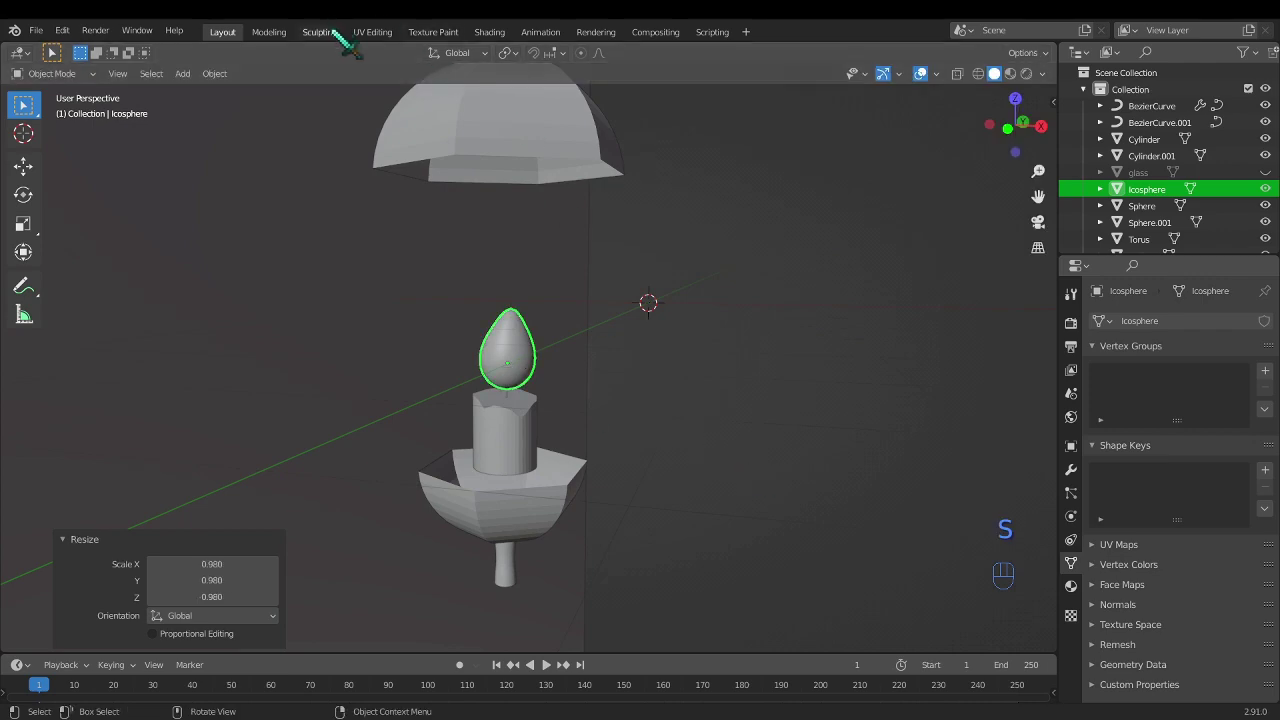
- Sculpt the flame's tip taller and more evenly from several sides with Elastic Deform, and return to the Layout workspace
left_click(330, 32)
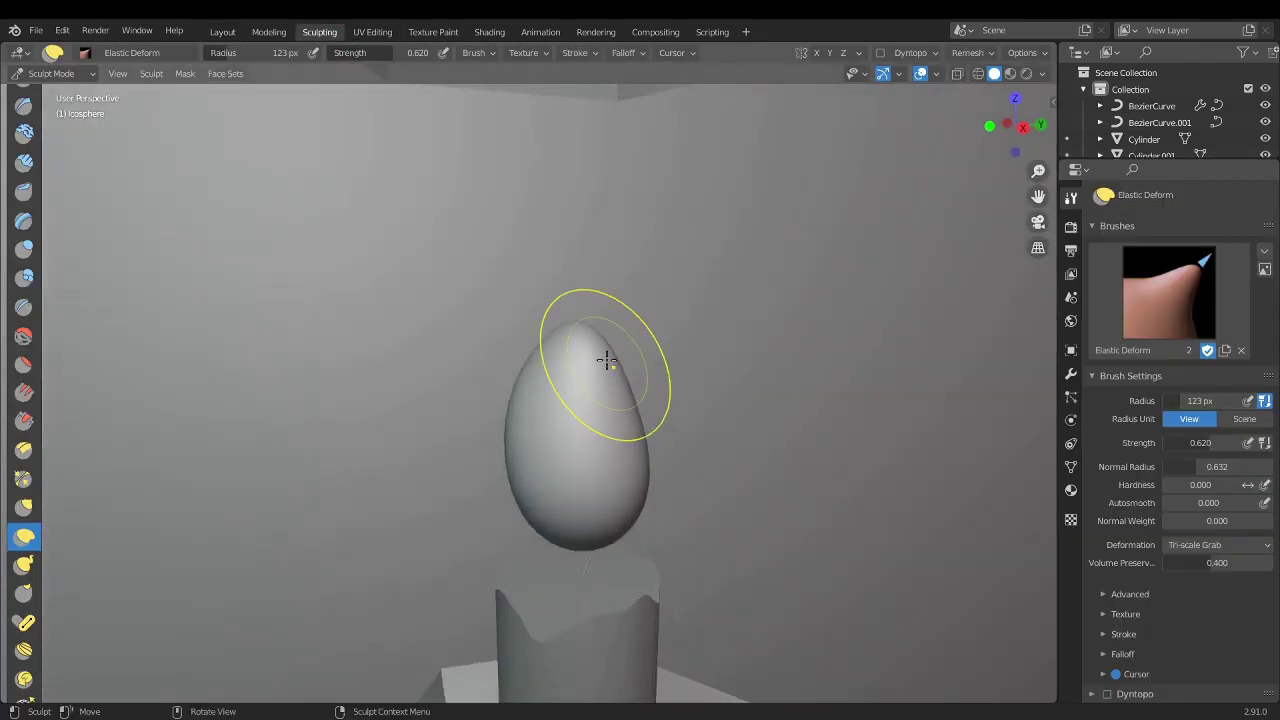
mouse_move(600, 357)
middle_mouse_down()
mouse_move(737, 337)
mouse_move(461, 349)
middle_mouse_up()
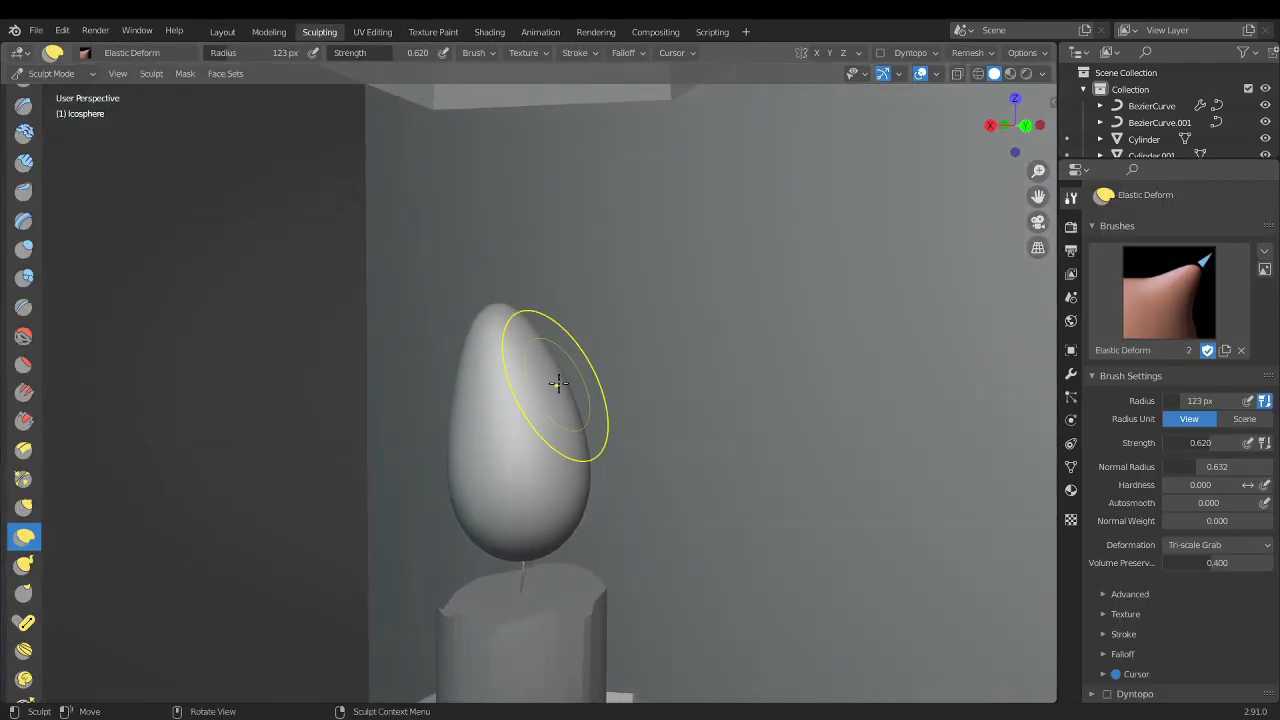
middle_click_drag(558, 383, 596, 250)
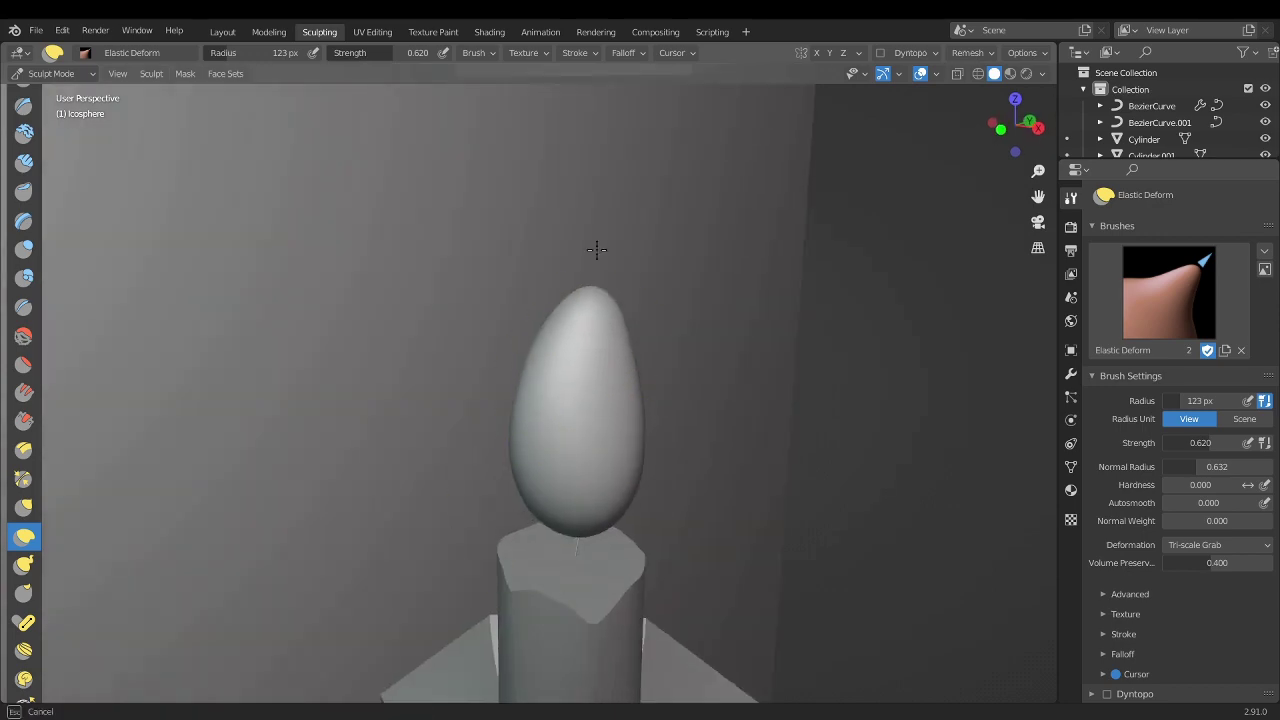
middle_click_drag(629, 381, 494, 400)
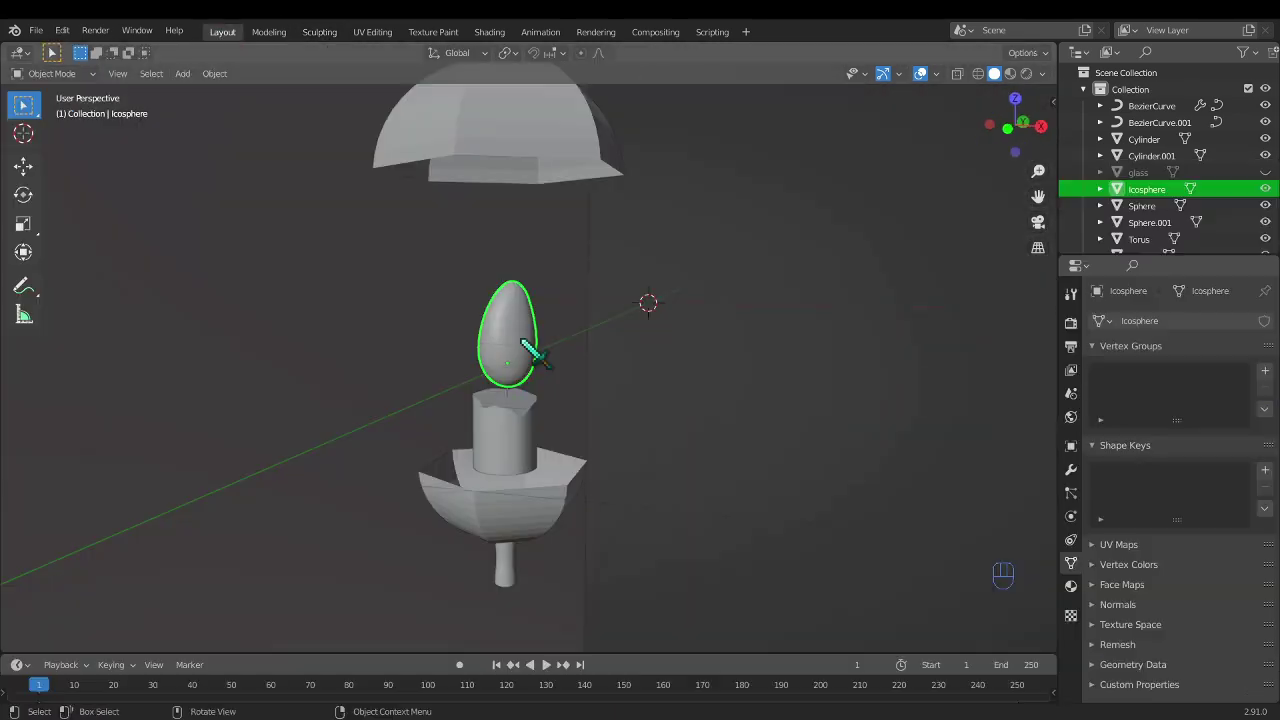
- Scale the flame uniformly and rotate it with trackball rotation by about -10.9° and 30.4°
scroll(648, 300, "up", 3)
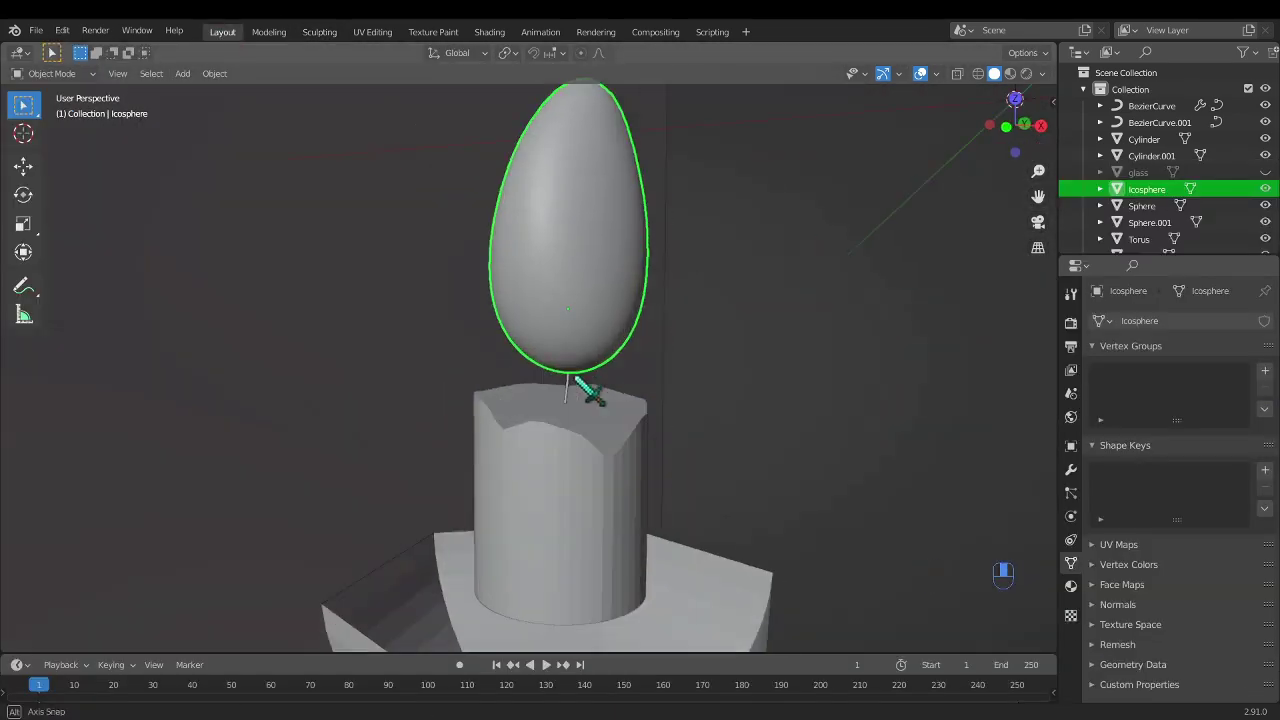
scroll(586, 386, "down", 3)
key("s")
left_click(735, 452)
key("g")
key("z")
key("Escape")
key("r")
key("r")
left_click(671, 414)
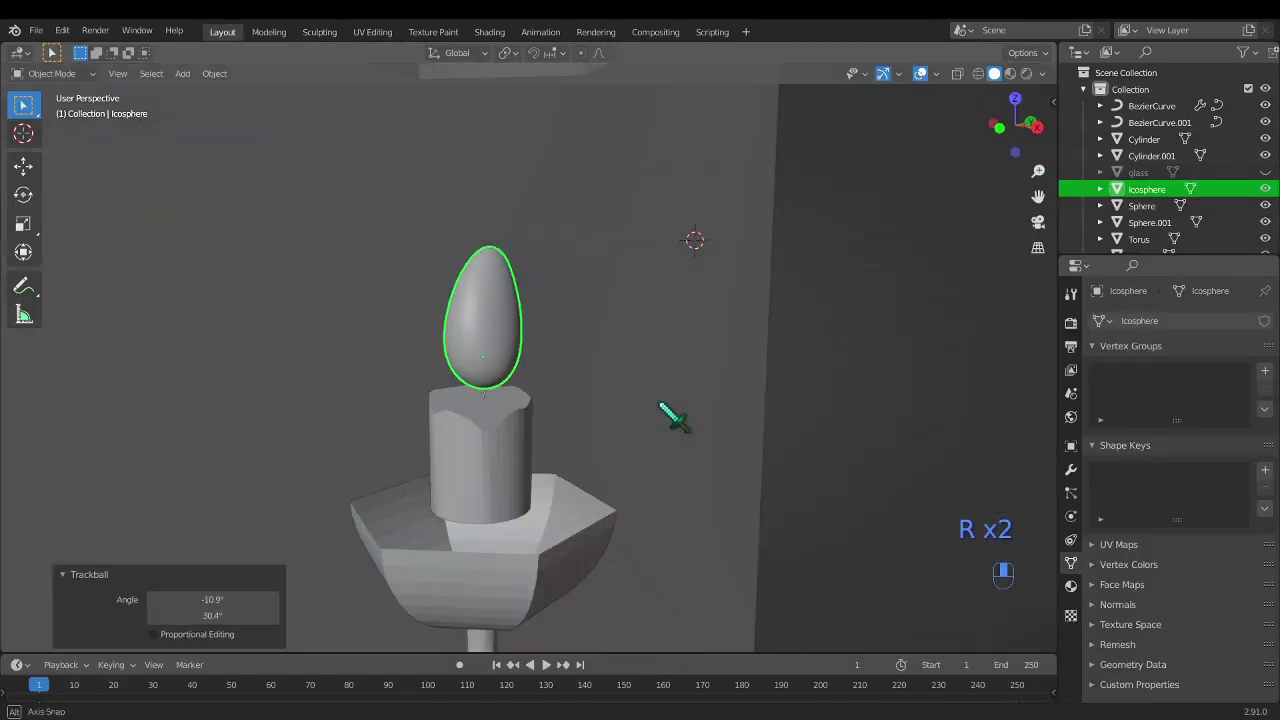
- Lower the flame along Z onto the wick in two small moves of about 0.032 m and 0.019 m
middle_click_drag(671, 414, 655, 490)
scroll(434, 450, "down", 4)
key("g")
key("z")
left_click(434, 423)
scroll(480, 371, "up", 4)
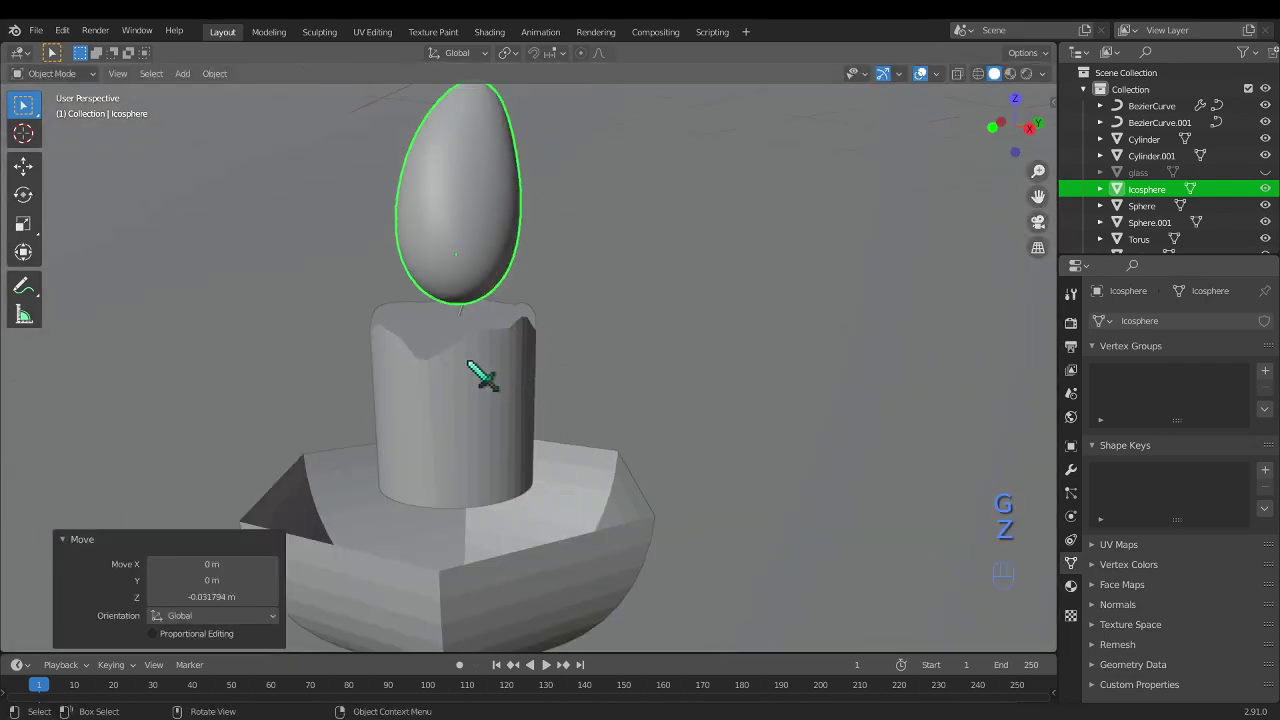
scroll(493, 345, "down", 1)
scroll(493, 345, "up", 5)
- Nudge the flame onto the wick's tip, about 0.005 m in X, 0.012 m in Y and -0.003 m in Z
key("g")
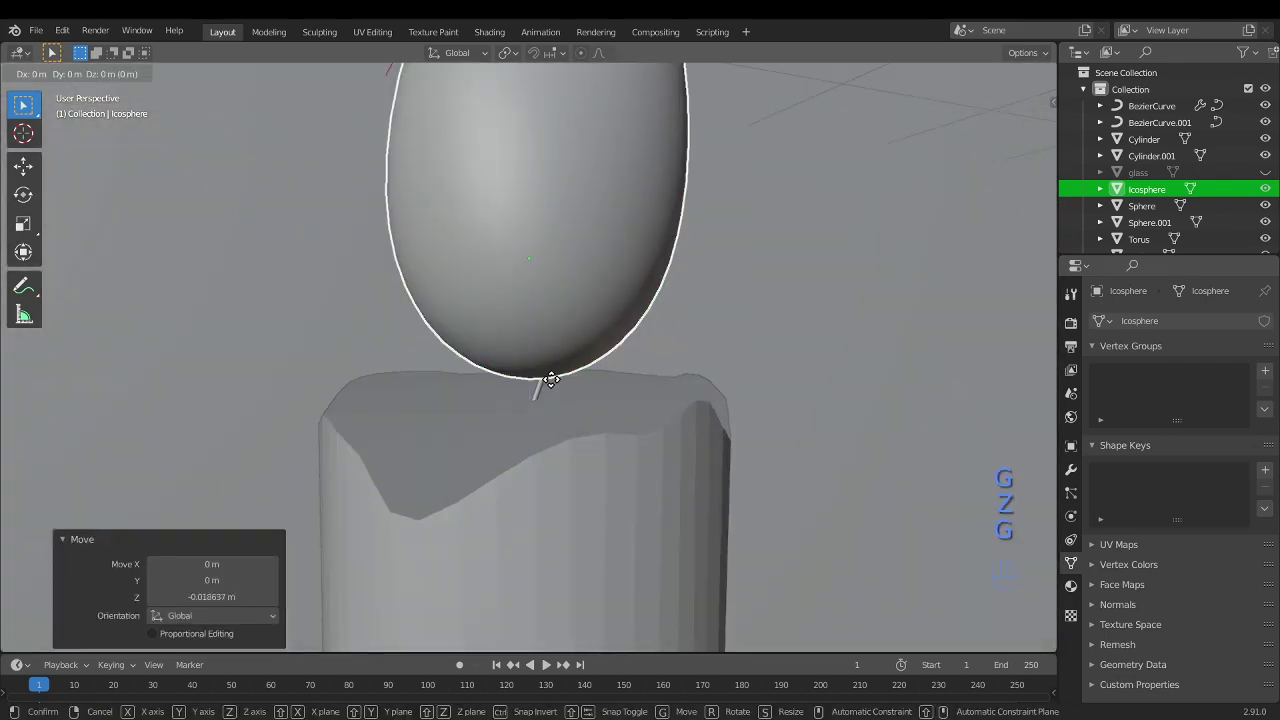
left_click(537, 374)
scroll(537, 374, "down", 7)
scroll(617, 432, "down", 4)
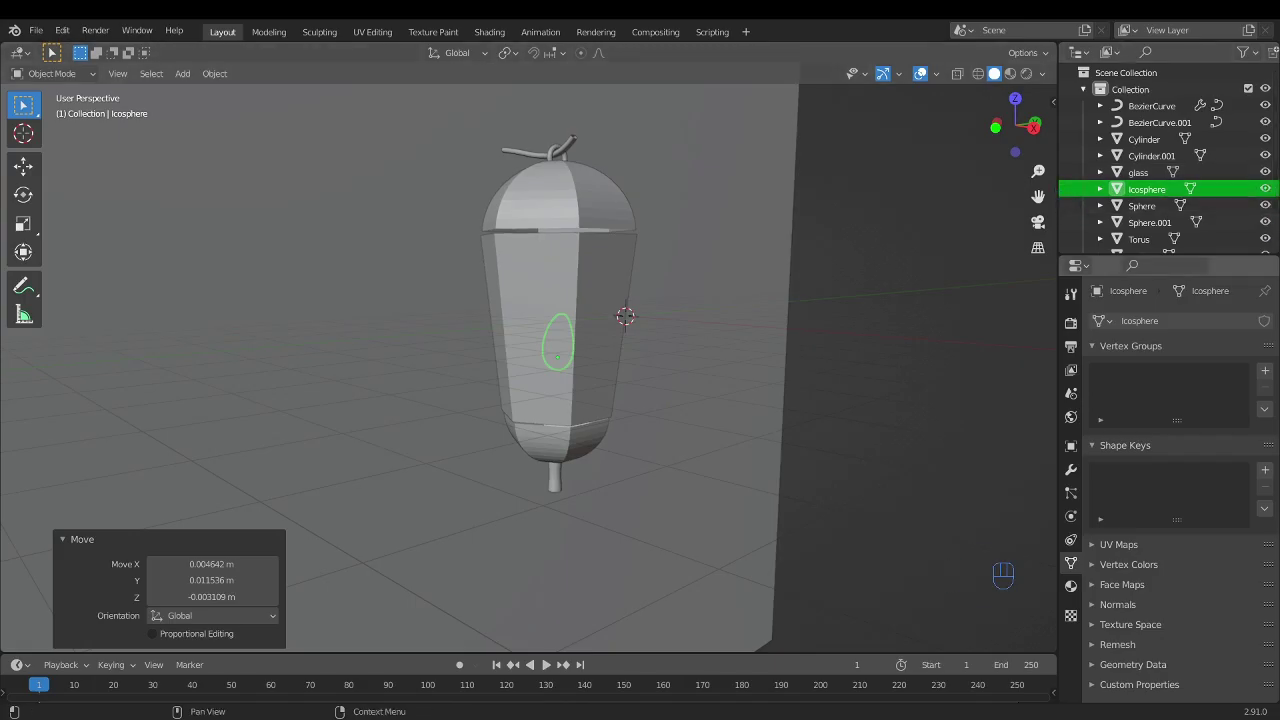